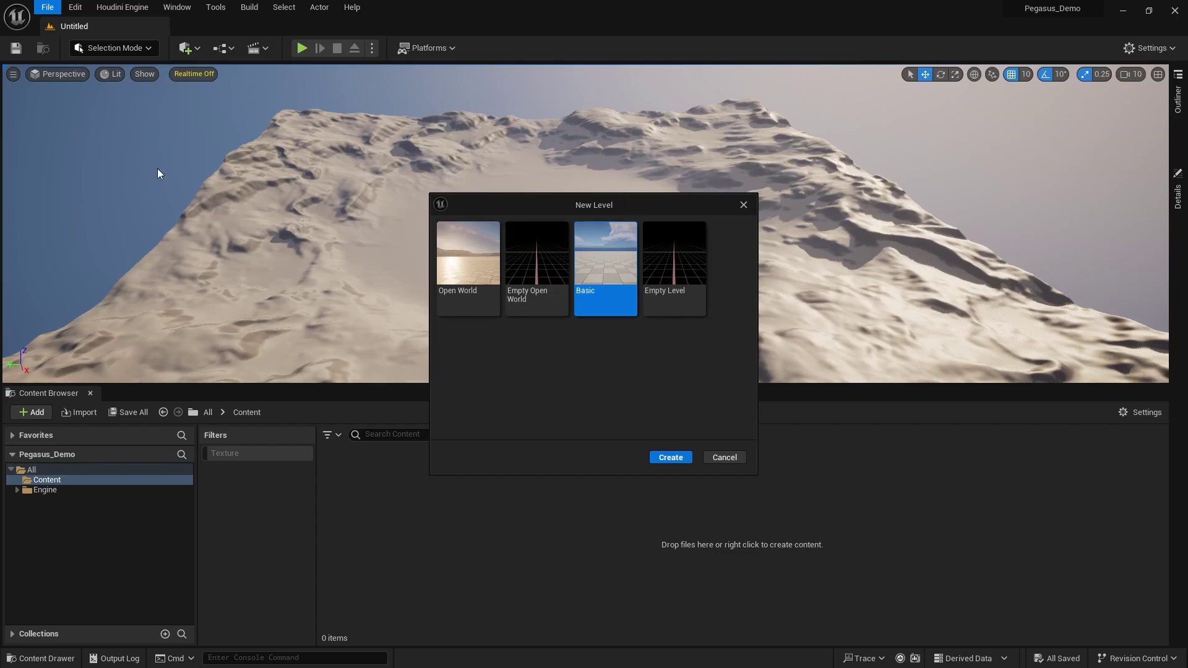
Create a new level from the Empty Level template and add a Sky Atmosphere to it
left_click(684, 253)
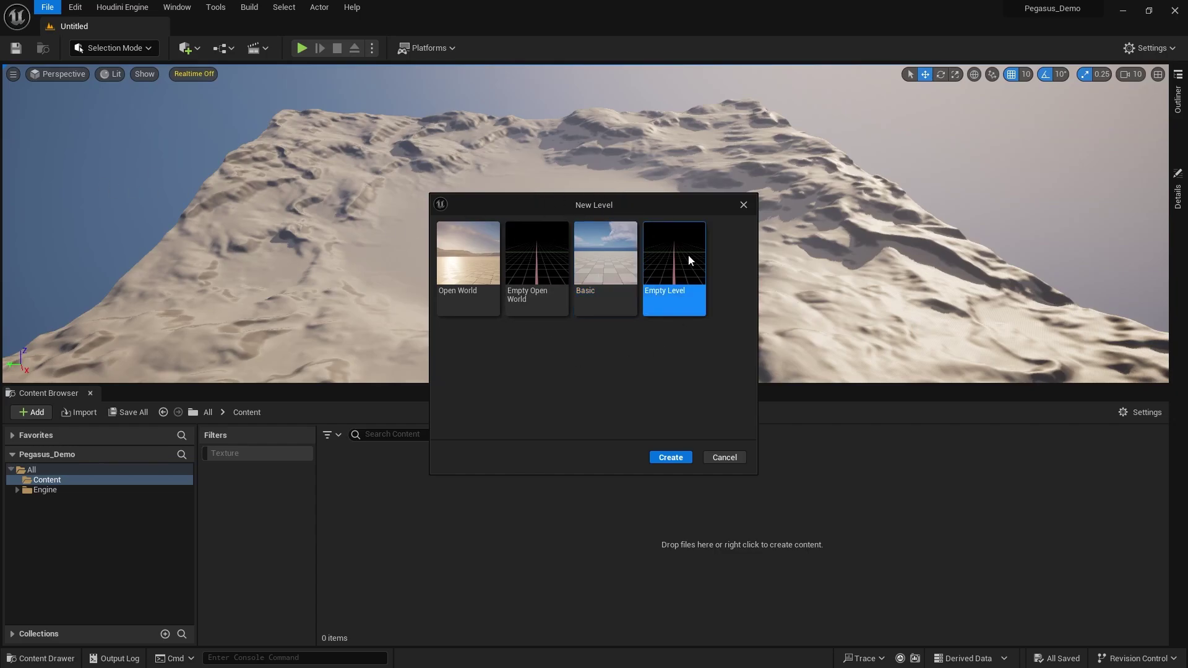
left_click(680, 459)
left_click(185, 48)
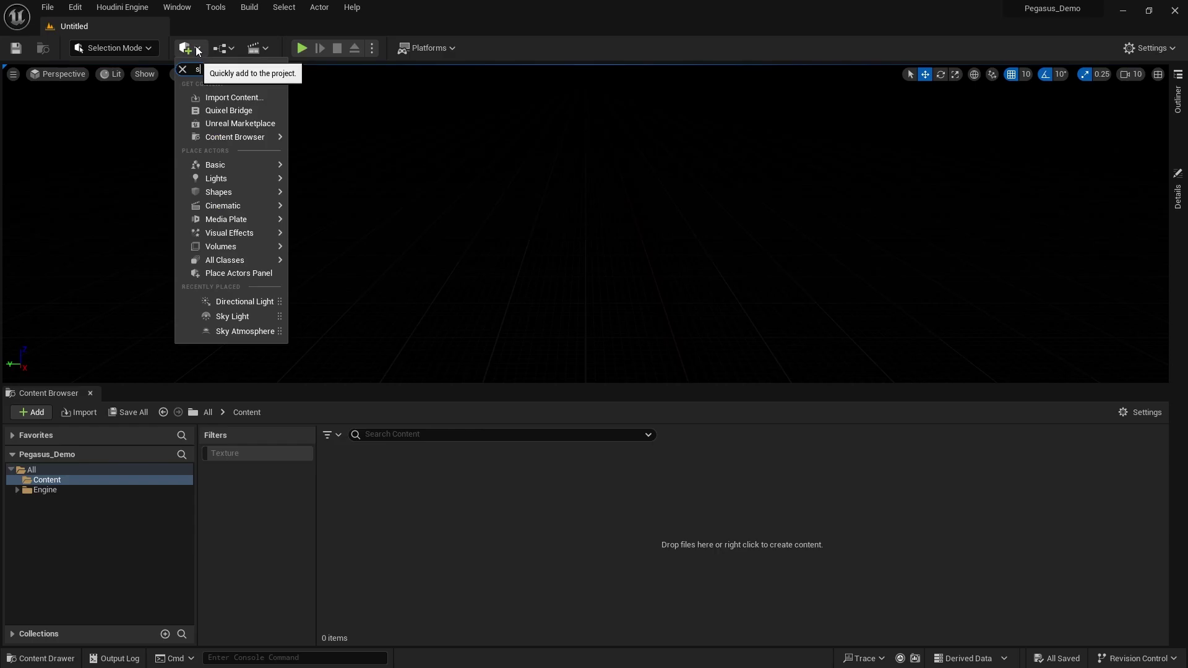
type("sky")
left_click(236, 124)
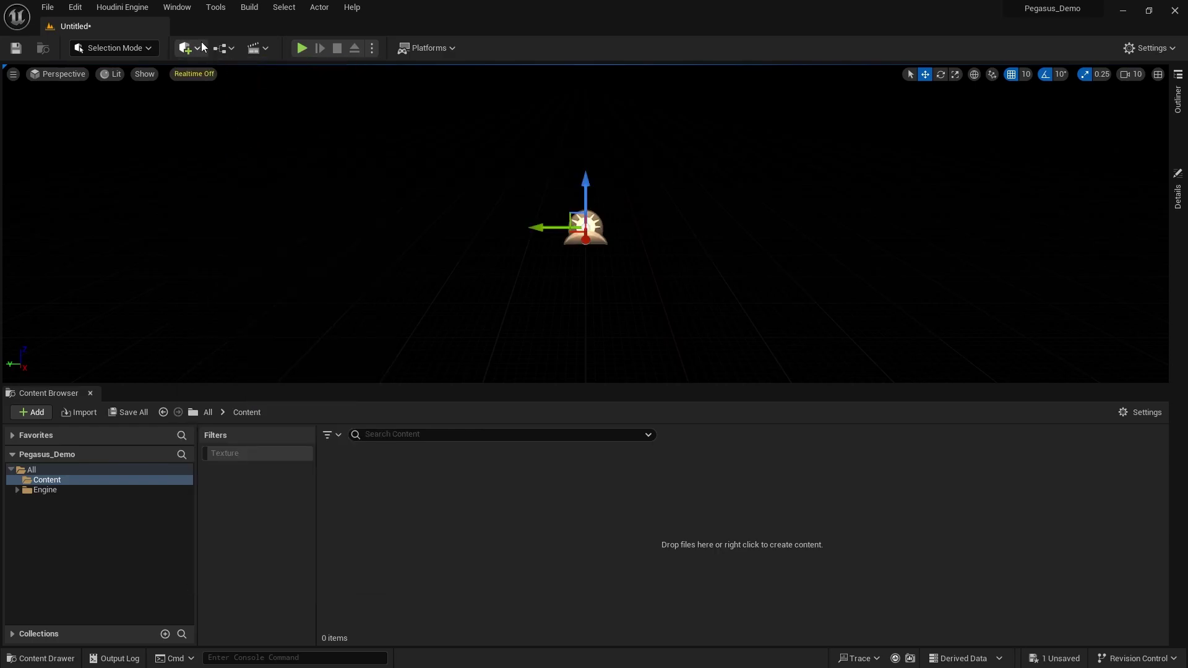
Add a Sky Light and a Directional Light to the level
left_click(193, 49)
type("sky")
left_click(224, 122)
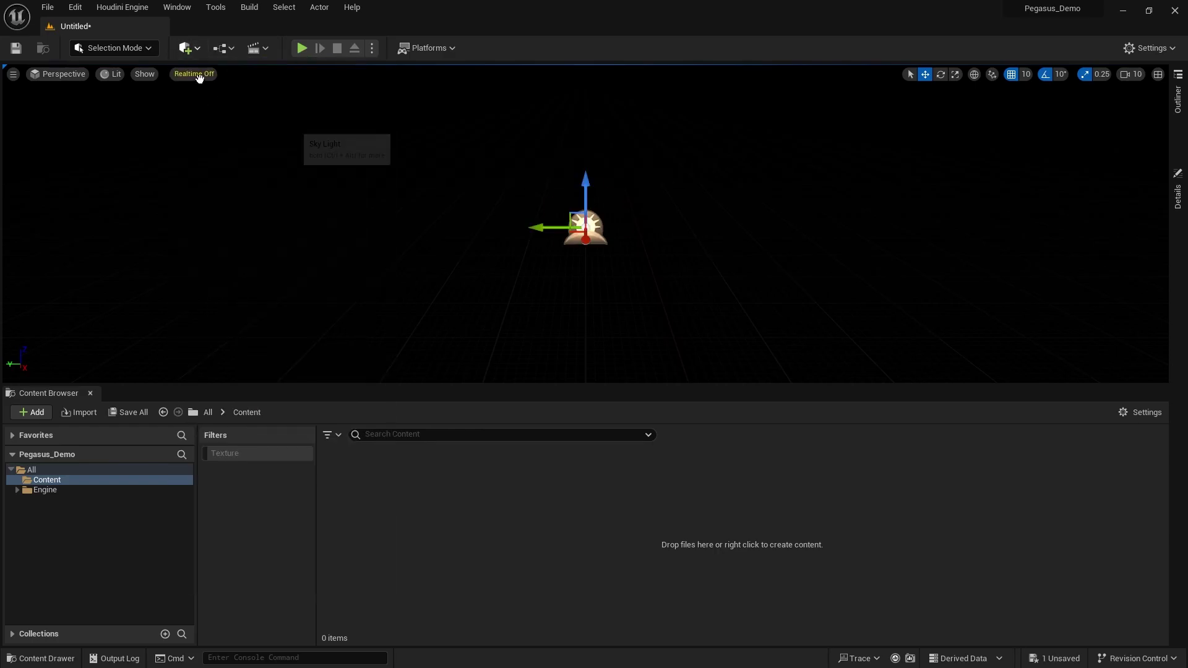
left_click(196, 51)
type("dv")
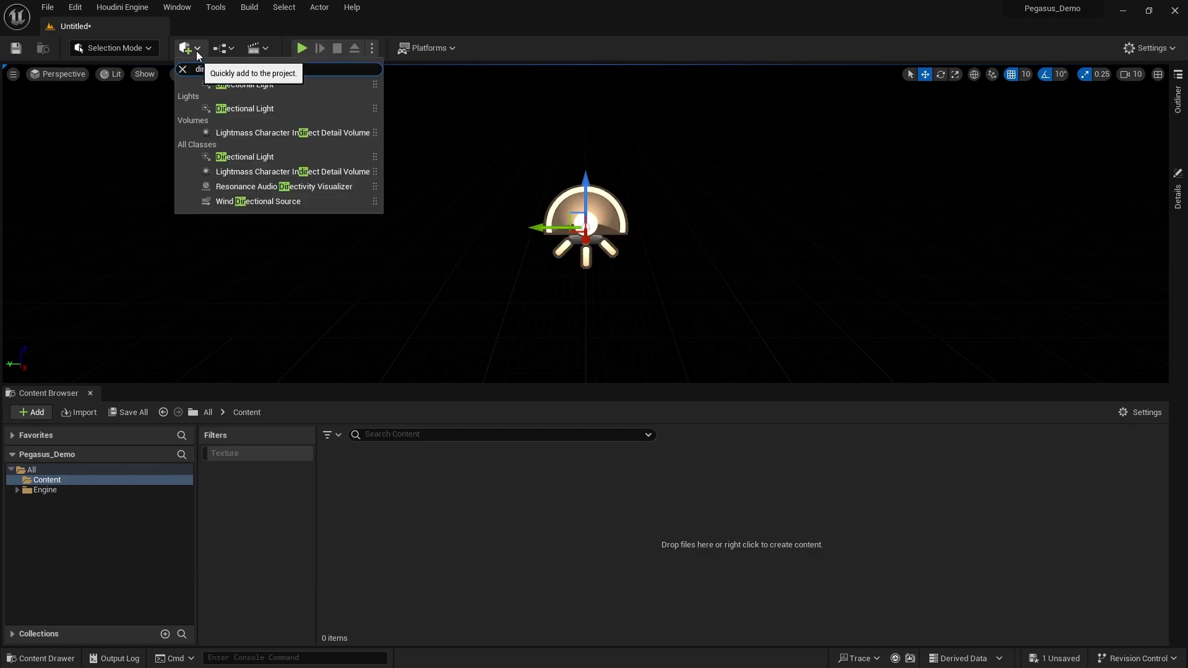
left_click(277, 87)
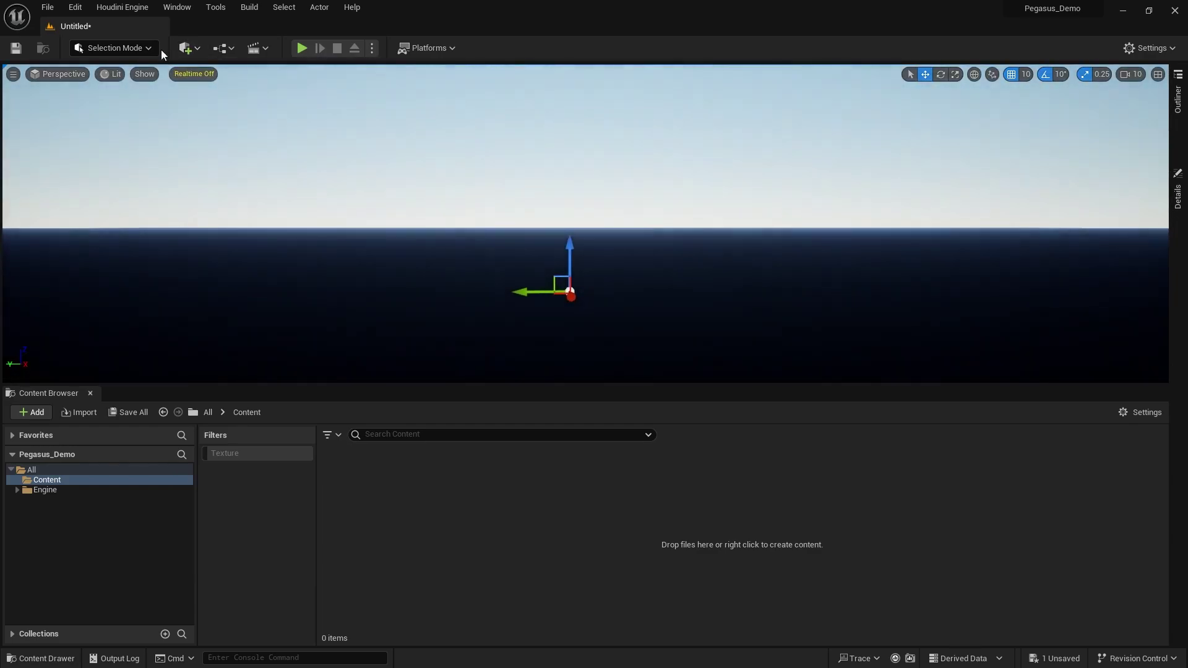
Create a flat landscape with the default 63×63-quad sections and 8×8 components, and return to Selection mode
left_click(118, 47)
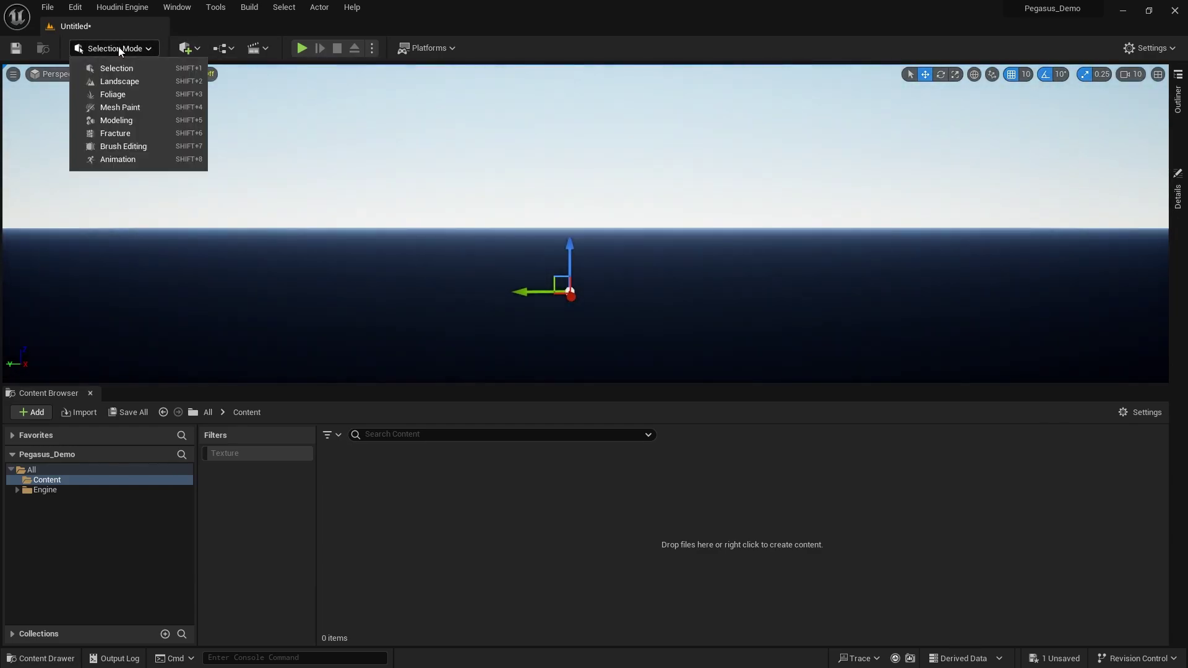
left_click(165, 81)
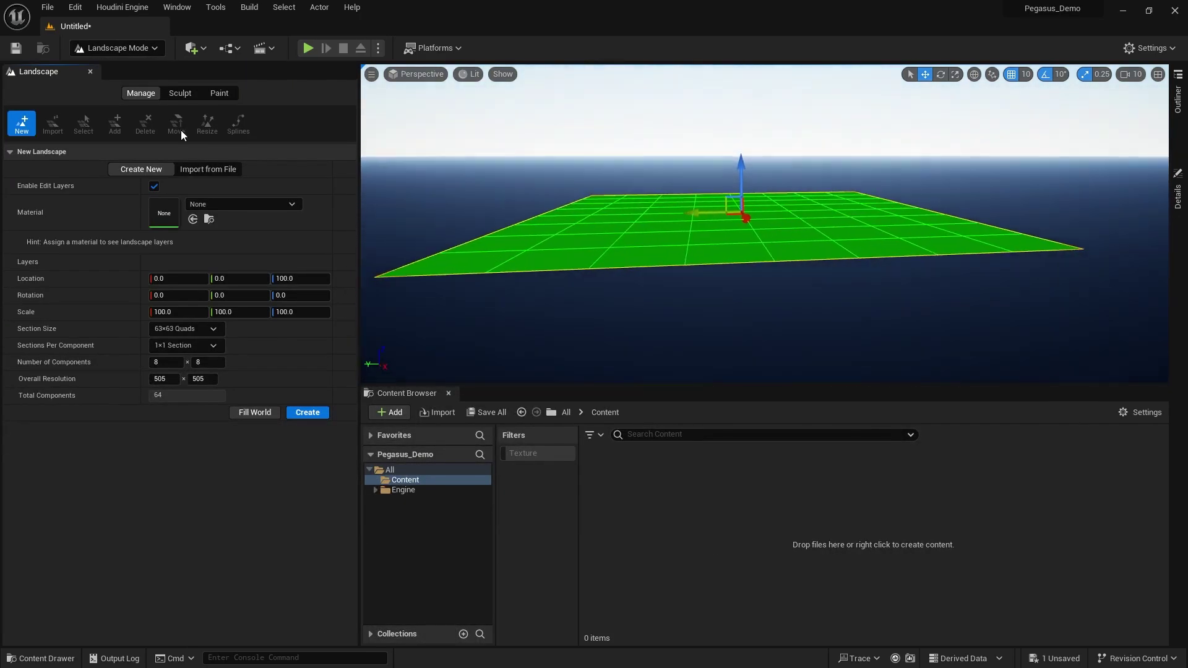
left_click(310, 413)
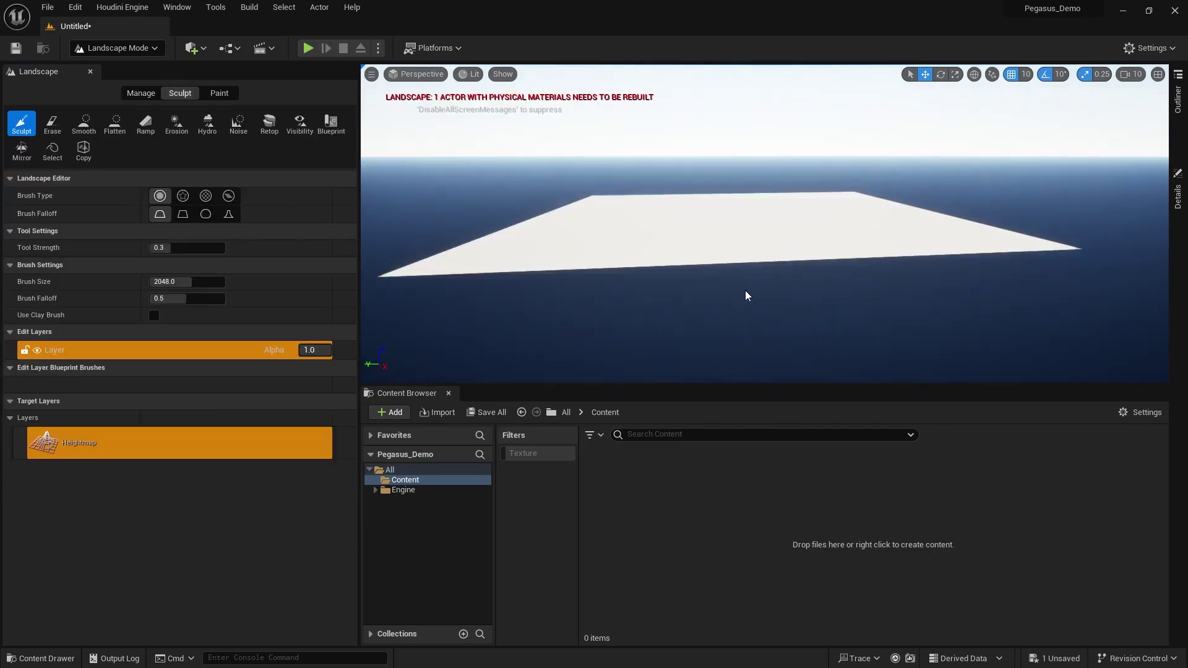
key("w")
mouse_move(745, 293)
right_mouse_down()
mouse_move(745, 280)
mouse_move(745, 359)
mouse_move(745, 329)
right_mouse_up()
scroll(745, 292, "down", 2)
scroll(774, 222, "down", 3)
right_click_drag(773, 221, 743, 209)
key("shift+1")
scroll(685, 241, "up", 3)
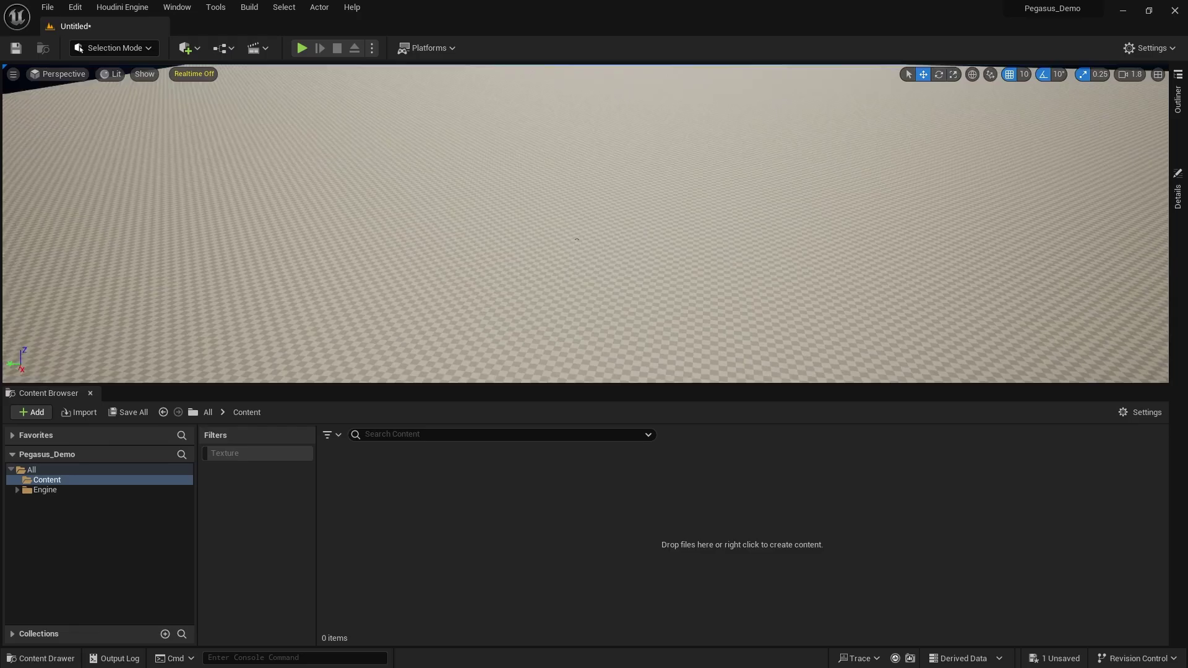
key("ctrl+r")
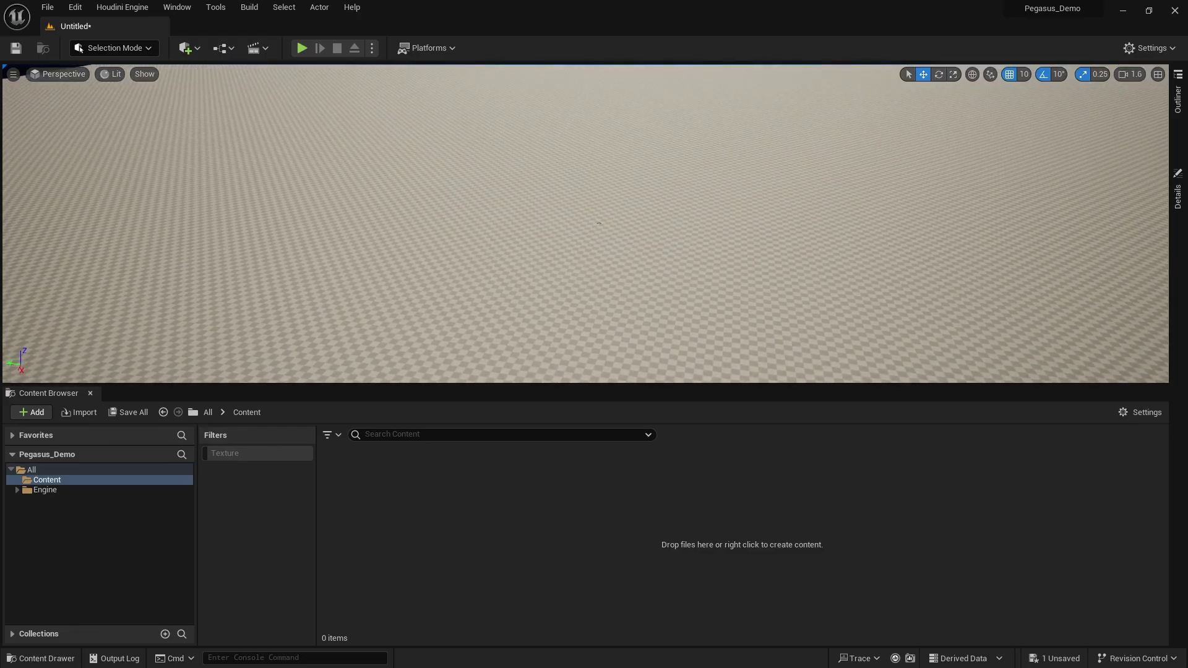
Import the Terrain_IDMAP texture into the Content folder and open it in the texture editor
left_click_drag(403, 492, 402, 491)
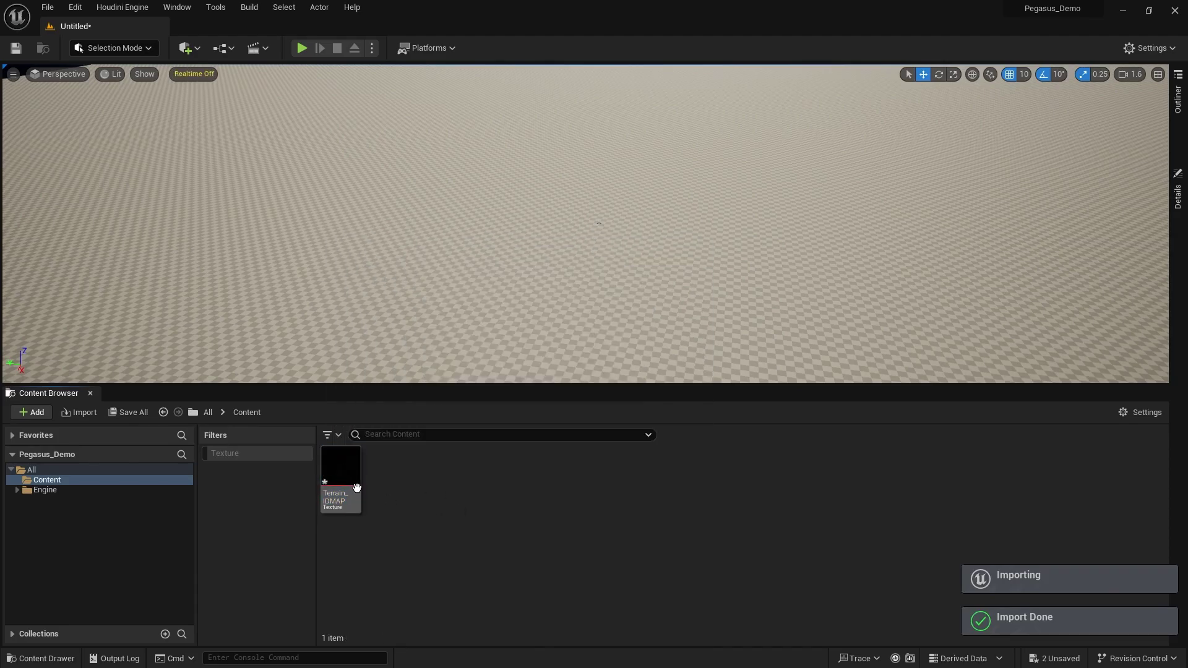
double_click(350, 465)
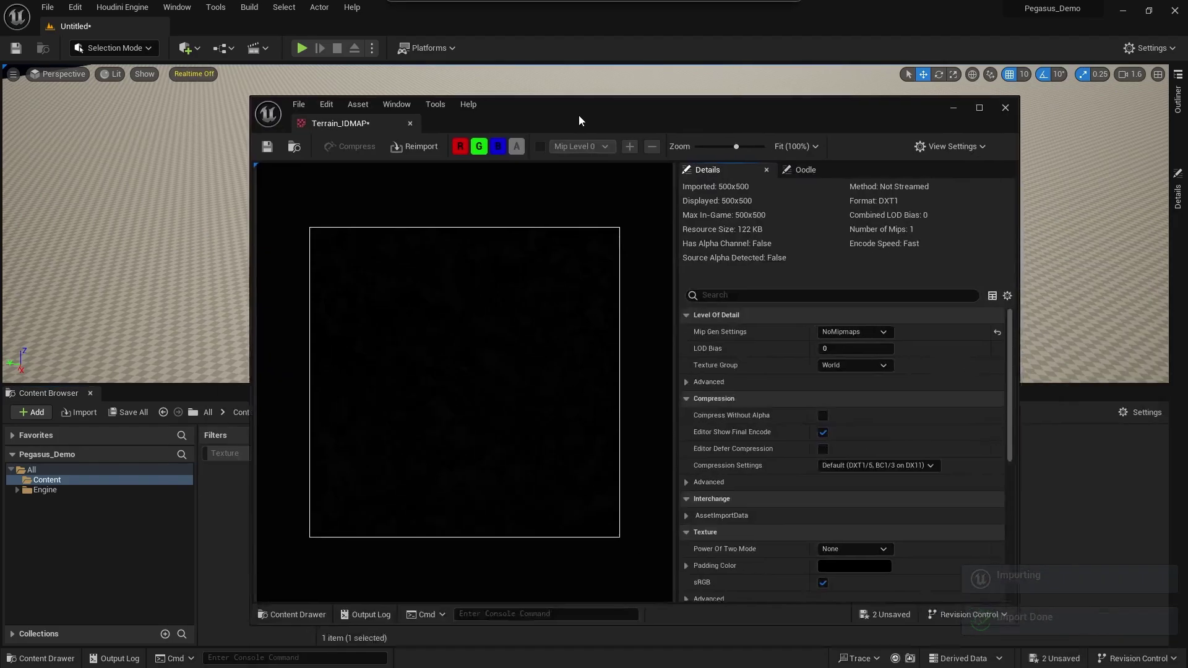
left_click_drag(578, 114, 514, 98)
Preview the ID map by setting the texture's Brightness to 255, and restore it to 1.0
scroll(771, 437, "down", 6)
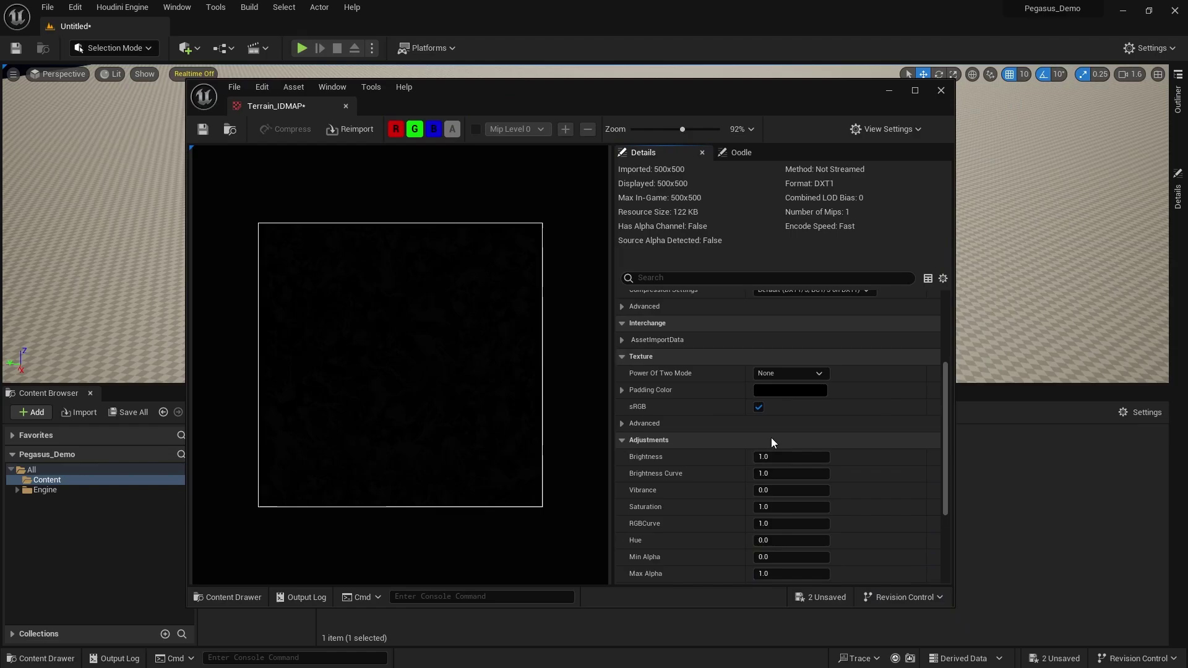
left_click(788, 417)
type("25")
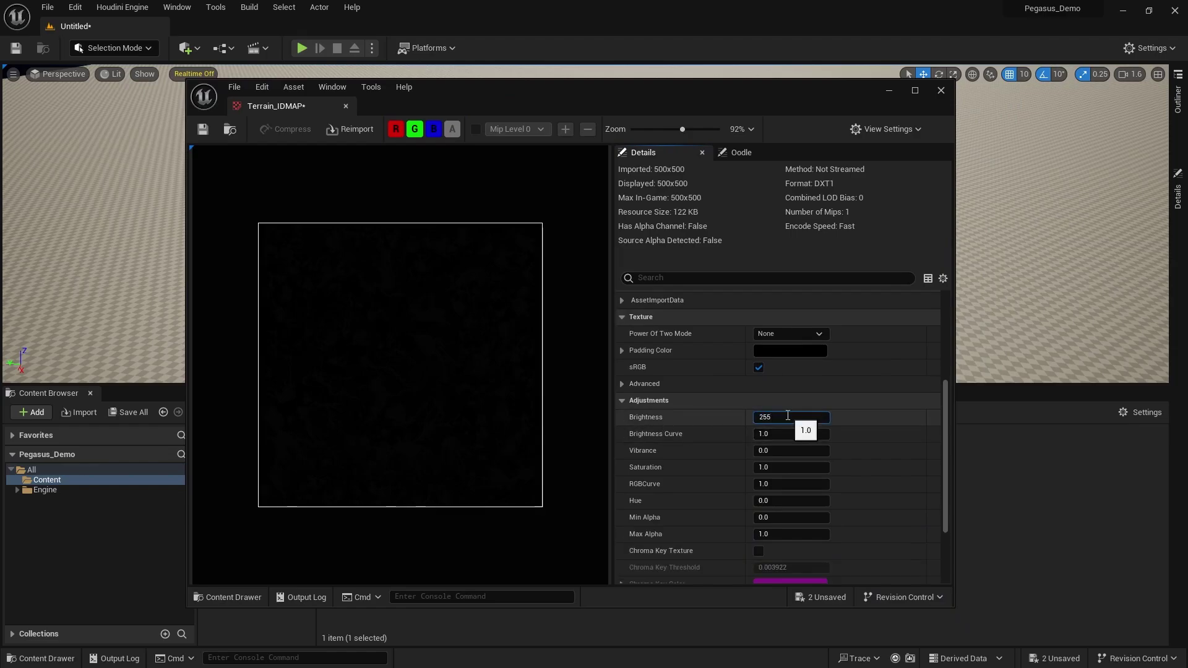
type("5")
key("Return")
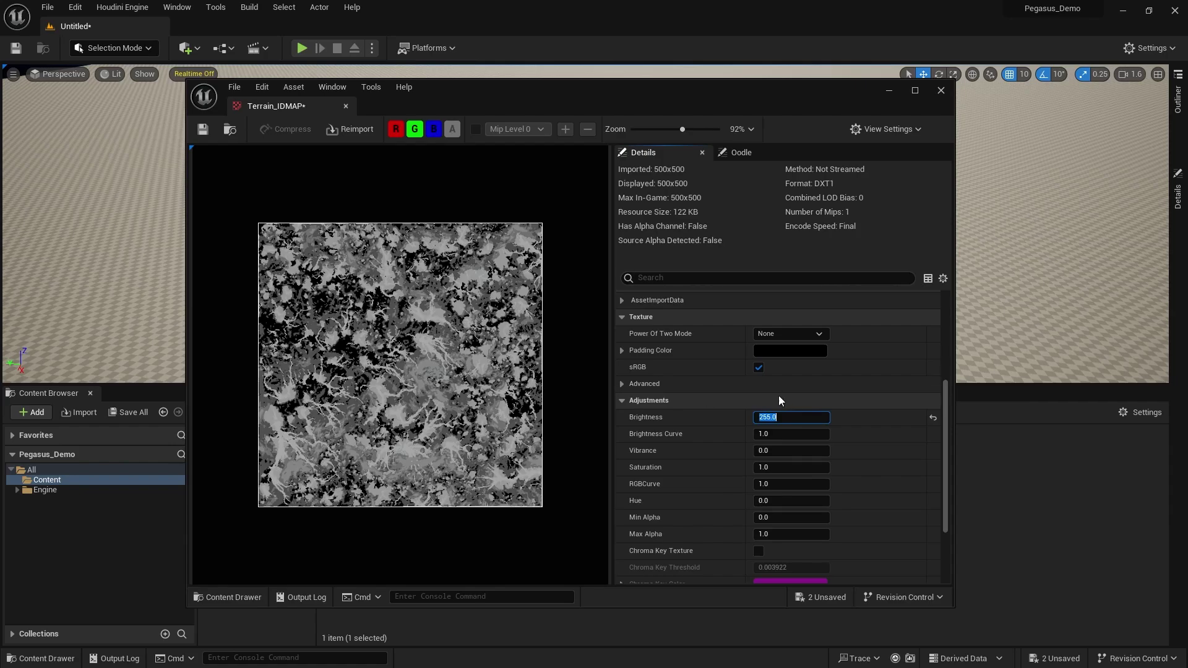
key("Return")
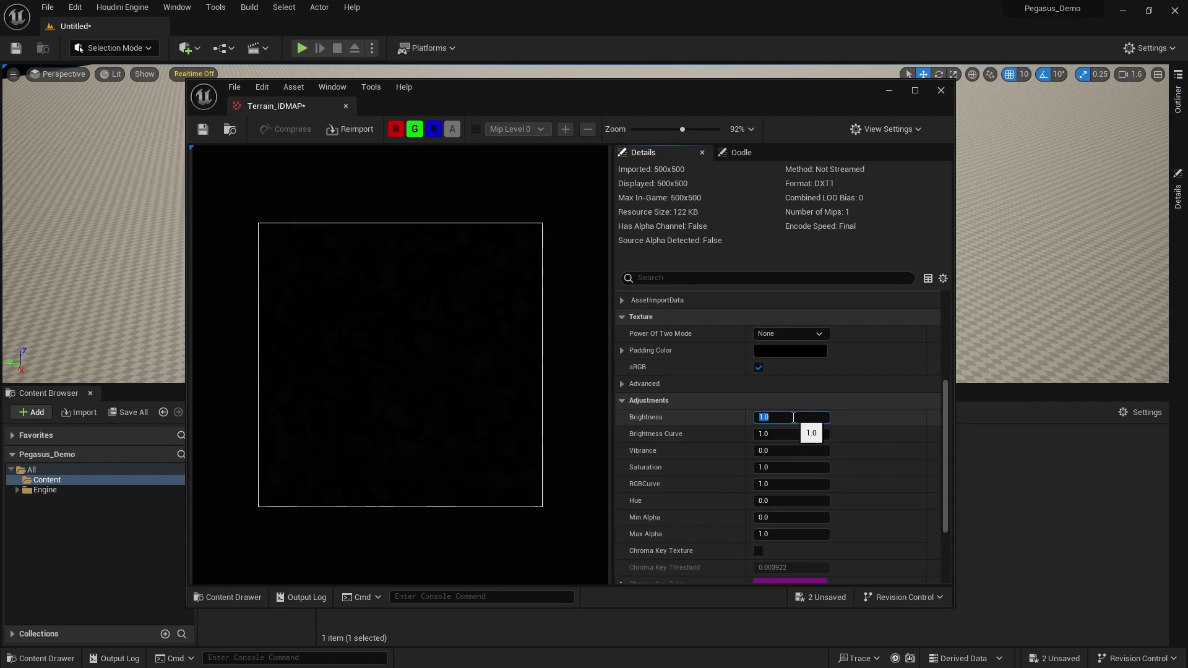
Save the Terrain_IDMAP texture and close its editor
left_click(197, 127)
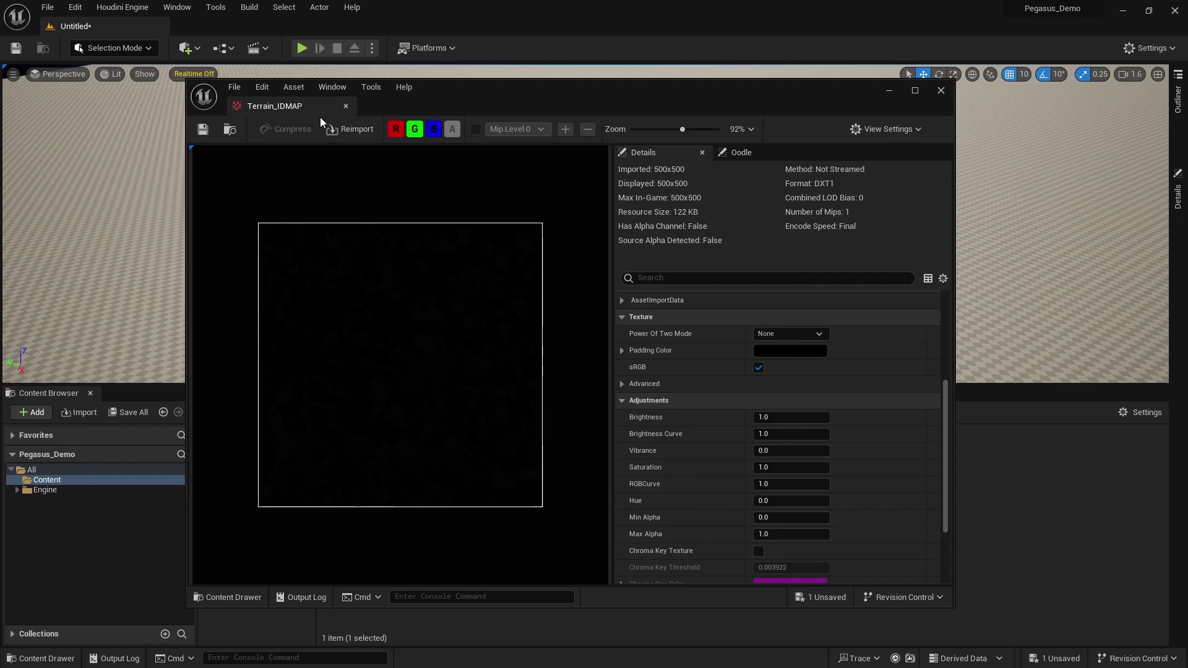
left_click(346, 106)
scroll(483, 297, "up", 1)
key("s")
right_click_drag(482, 297, 498, 282)
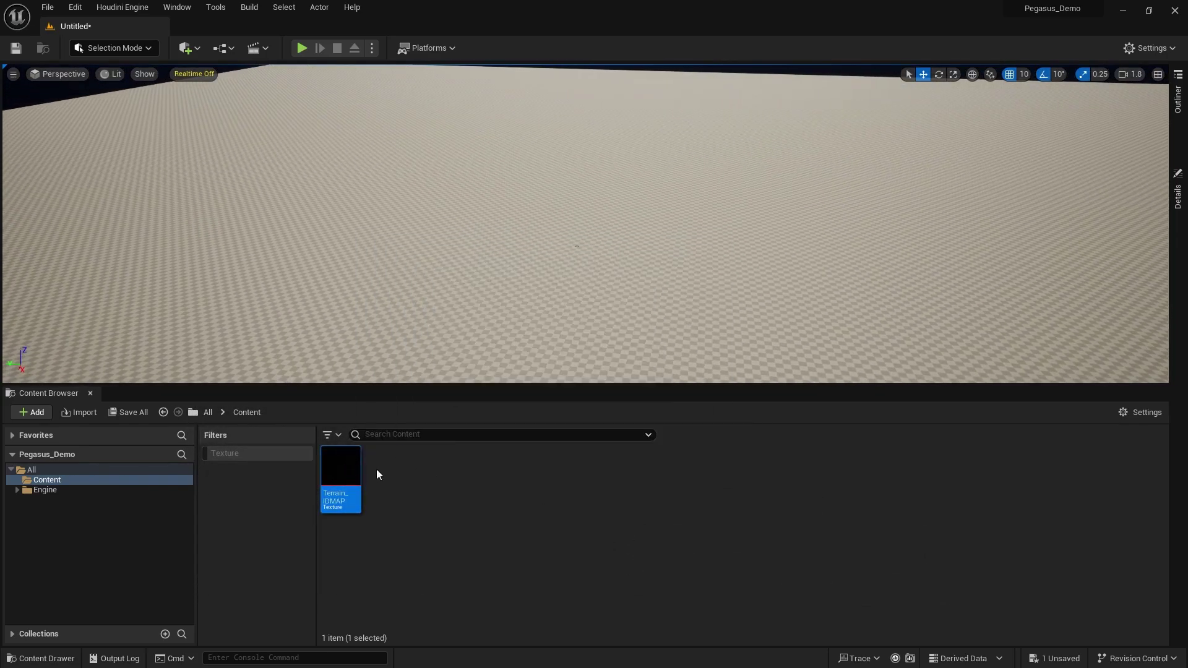
right_click_drag(457, 308, 502, 236)
key("s")
scroll(457, 308, "up", 14)
key("w")
scroll(501, 236, "down", 1)
Create a new material in the Content folder and name it M_IDMAP_Test
left_click(406, 483)
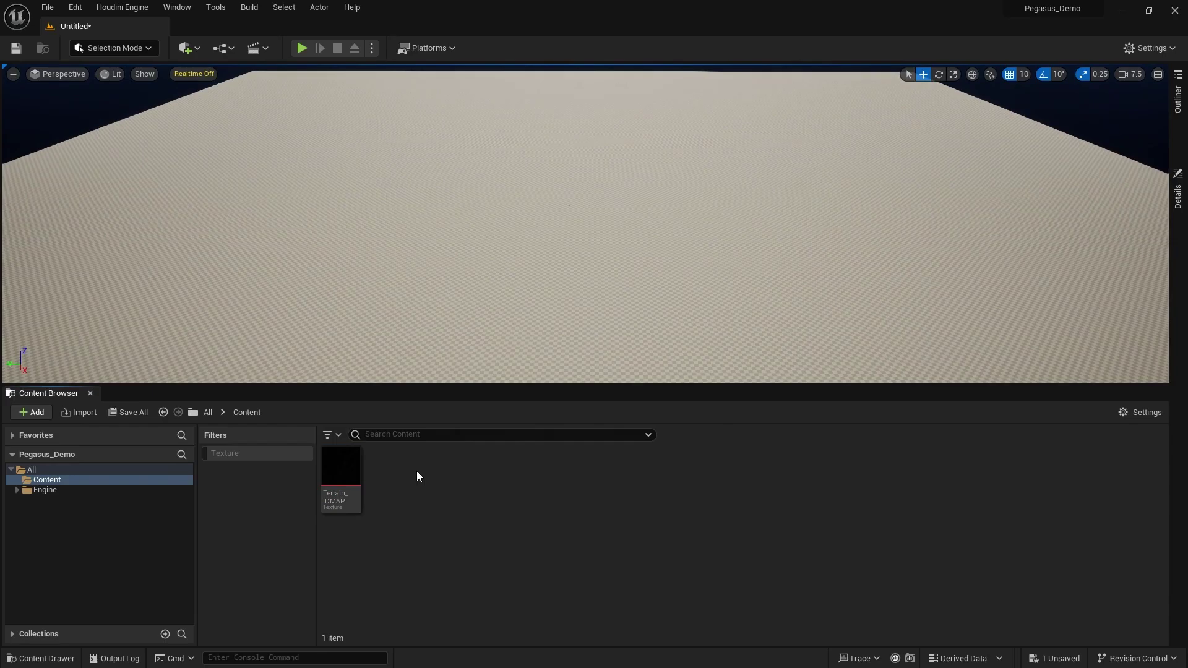
right_click(417, 470)
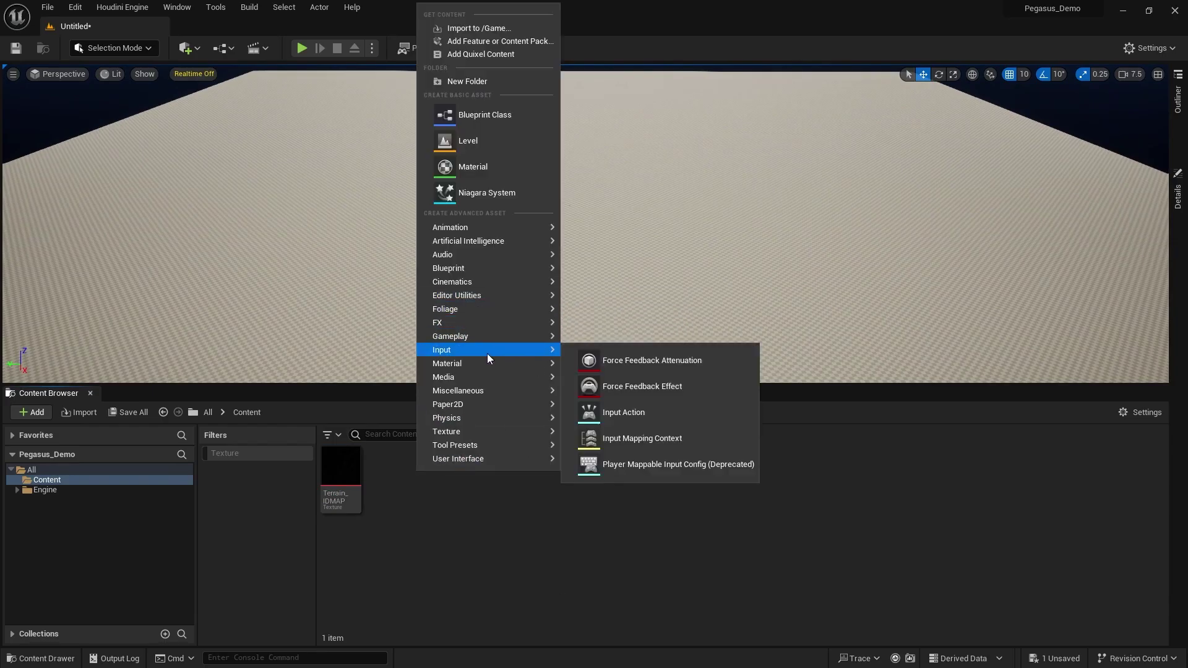
mouse_move(539, 376)
mouse_move(499, 363)
left_click(622, 372)
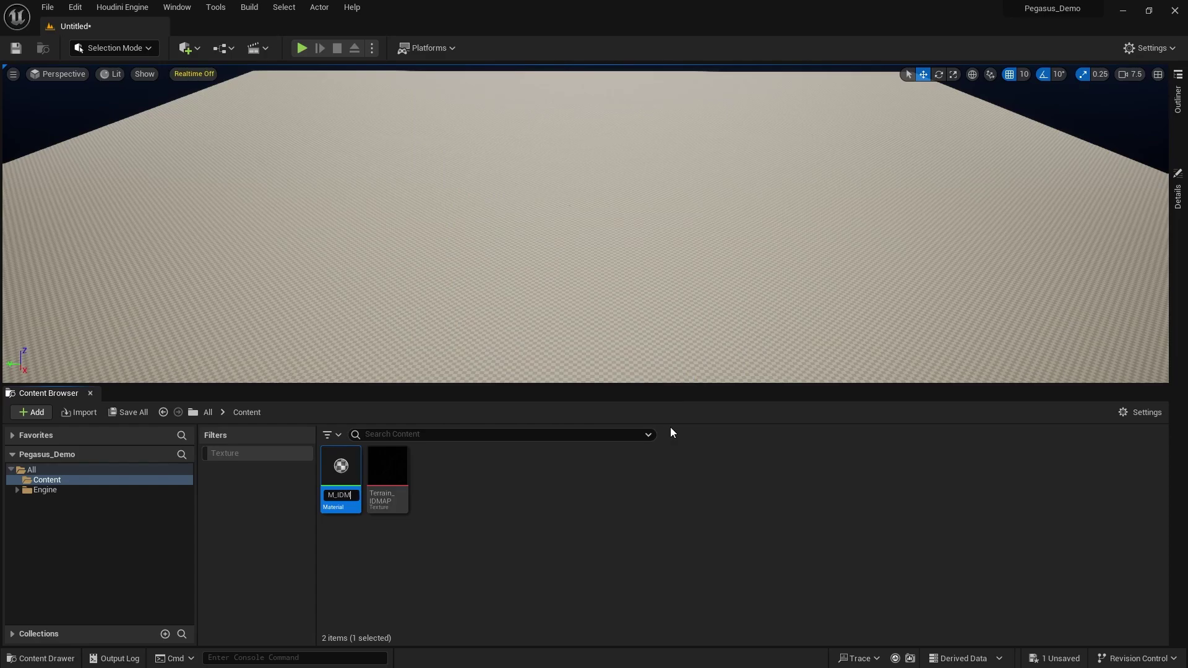
type("M_IDMAP_Test")
key("Return")
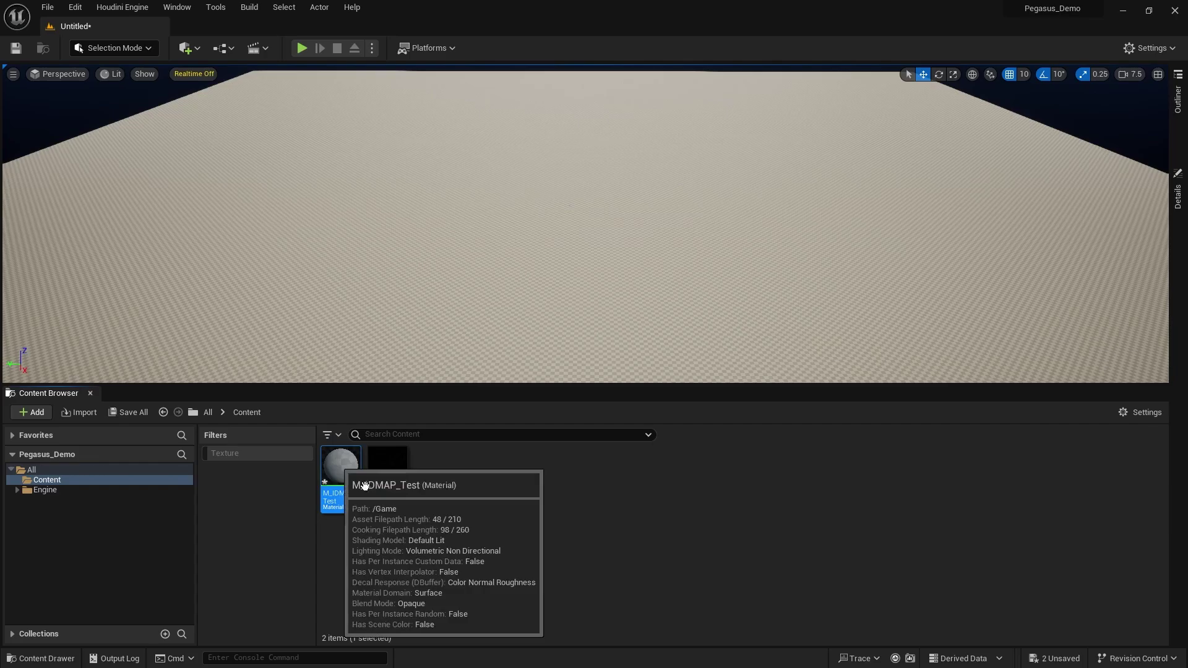
Open M_IDMAP_Test and place Terrain_IDMAP in its graph as a Texture Sample node
double_click(341, 467)
left_click_drag(654, 95, 864, 96)
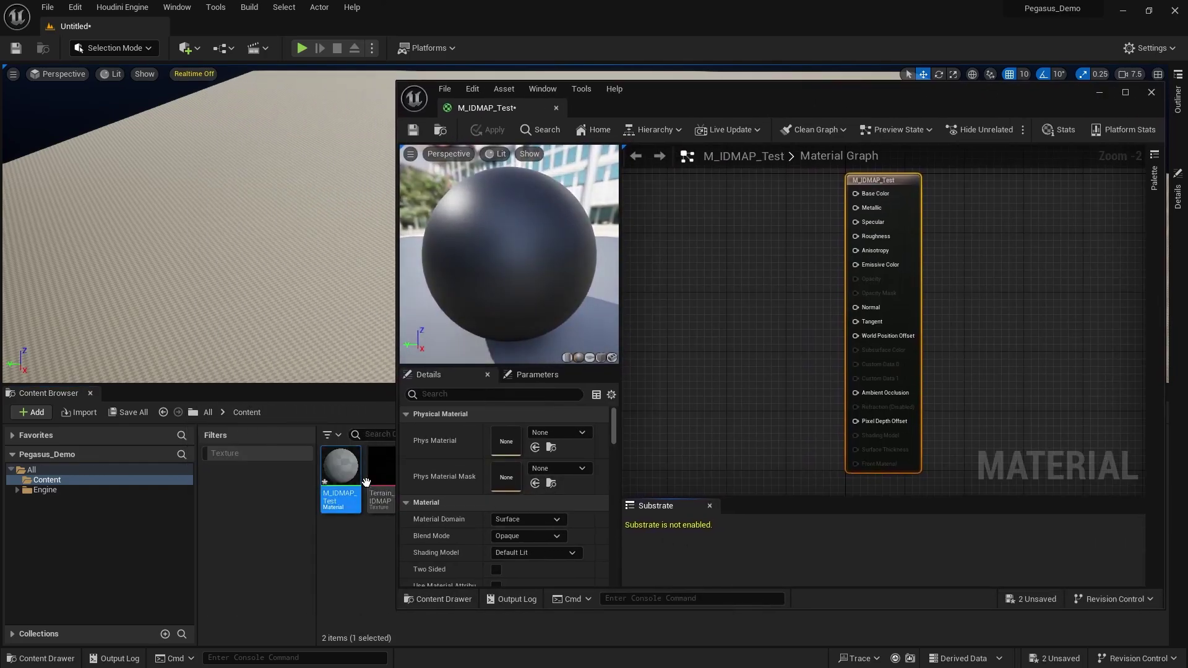
left_click_drag(381, 477, 659, 281)
right_click_drag(756, 261, 875, 313)
left_click_drag(832, 396, 708, 342)
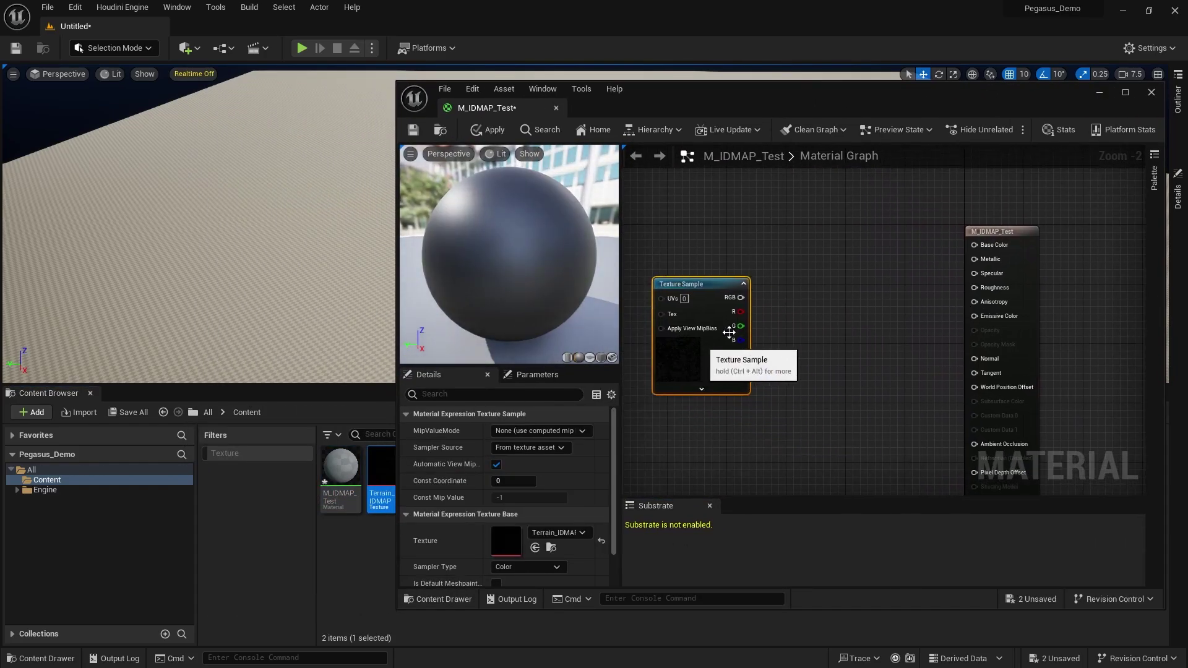
Add a Multiply node, feed its A input from the texture's R channel and connect its output to Base Color
left_click(805, 308)
right_click_drag(806, 308, 828, 312)
key("m")
left_click(827, 281)
right_click_drag(775, 269, 763, 255)
left_click(763, 255)
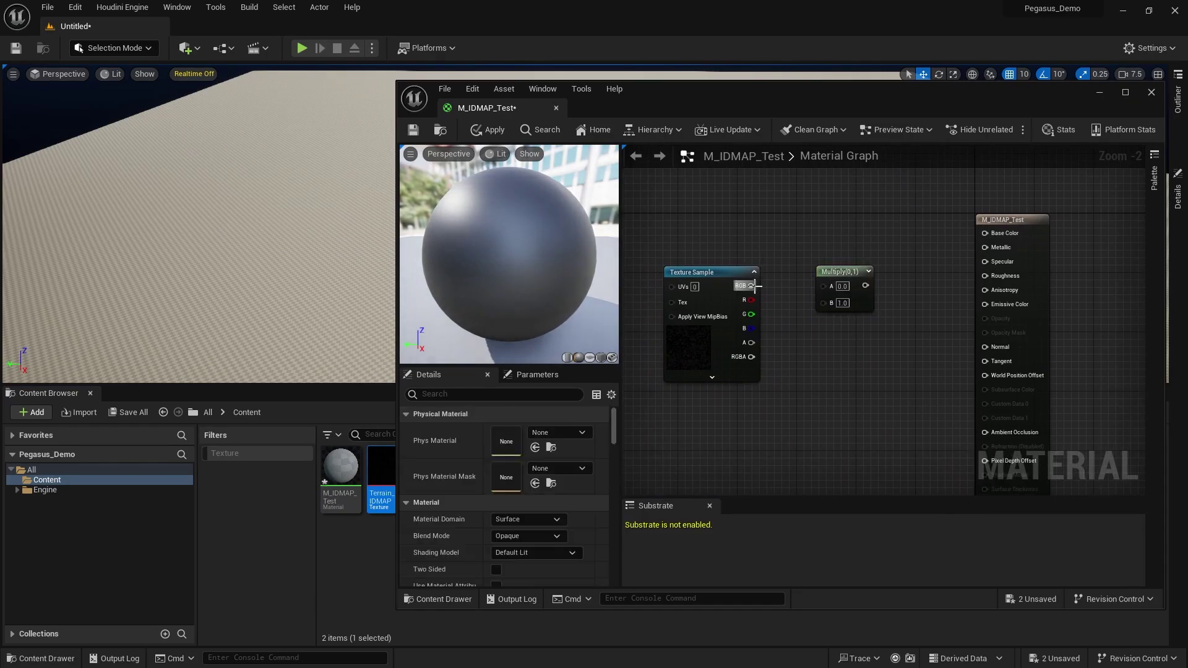
left_click_drag(752, 286, 1030, 229)
scroll(831, 284, "up", 1)
right_click_drag(764, 227, 885, 219)
left_click_drag(787, 242, 753, 242)
right_click_drag(860, 250, 813, 262)
left_click(814, 263)
Set the Multiply node's B value to 255
left_click(918, 309)
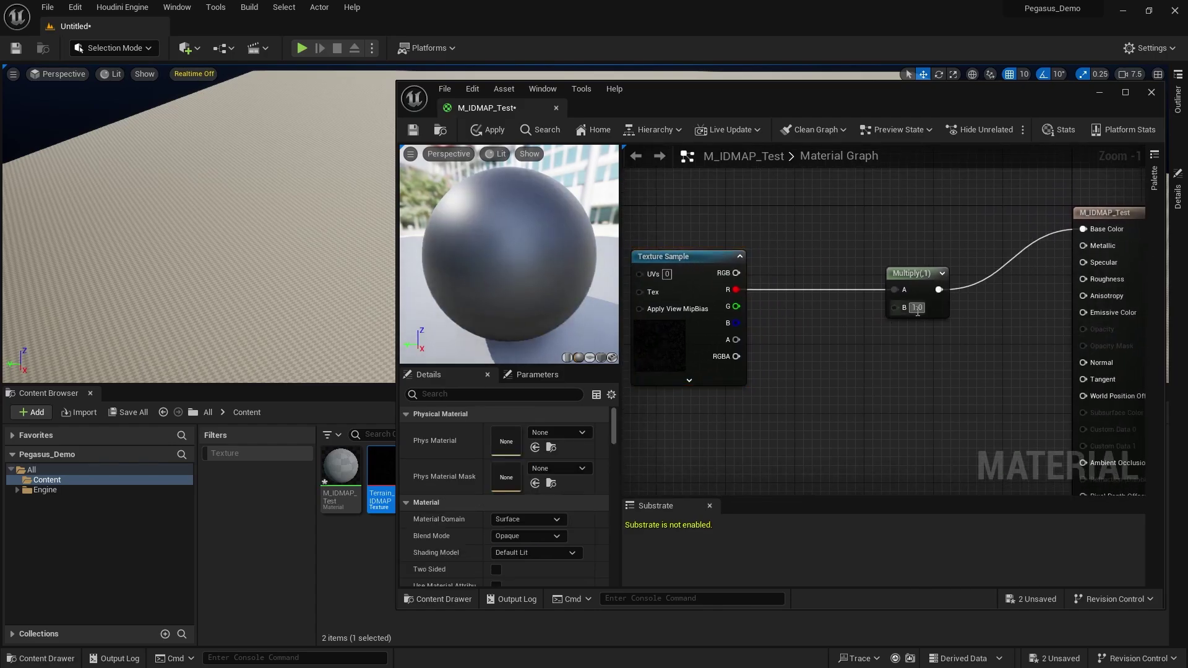
type("255")
key("Return")
scroll(879, 322, "up", 1)
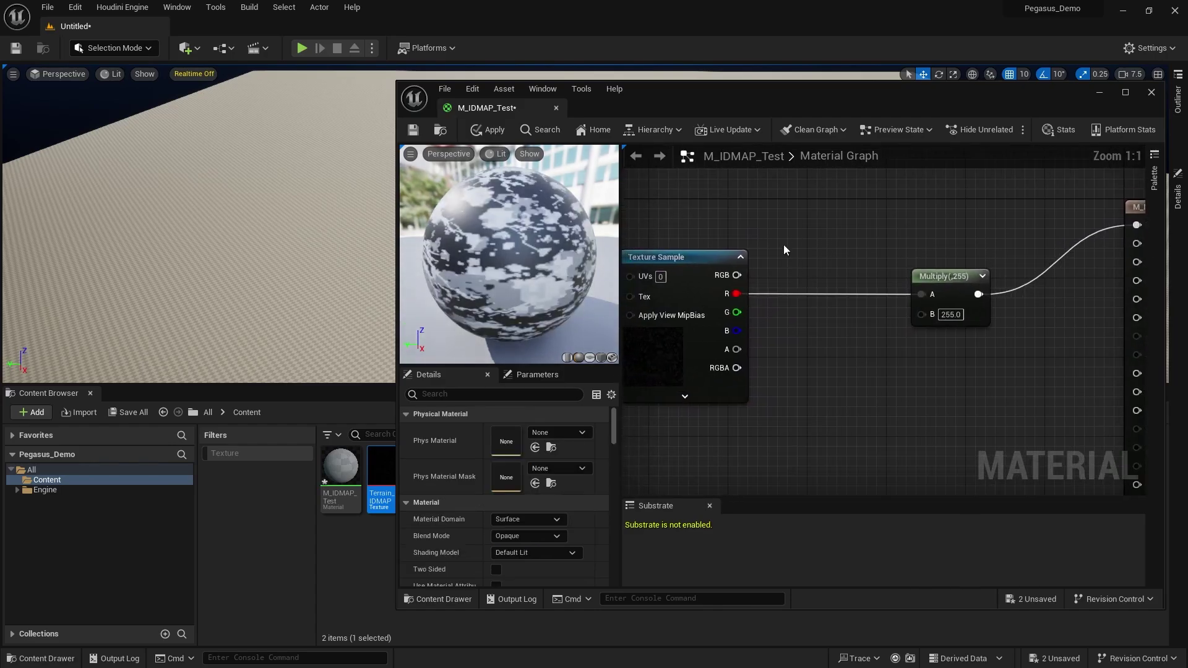
Reposition the Texture Sample and Multiply nodes, apply the material changes and minimize the material editor
left_click_drag(705, 255, 742, 244)
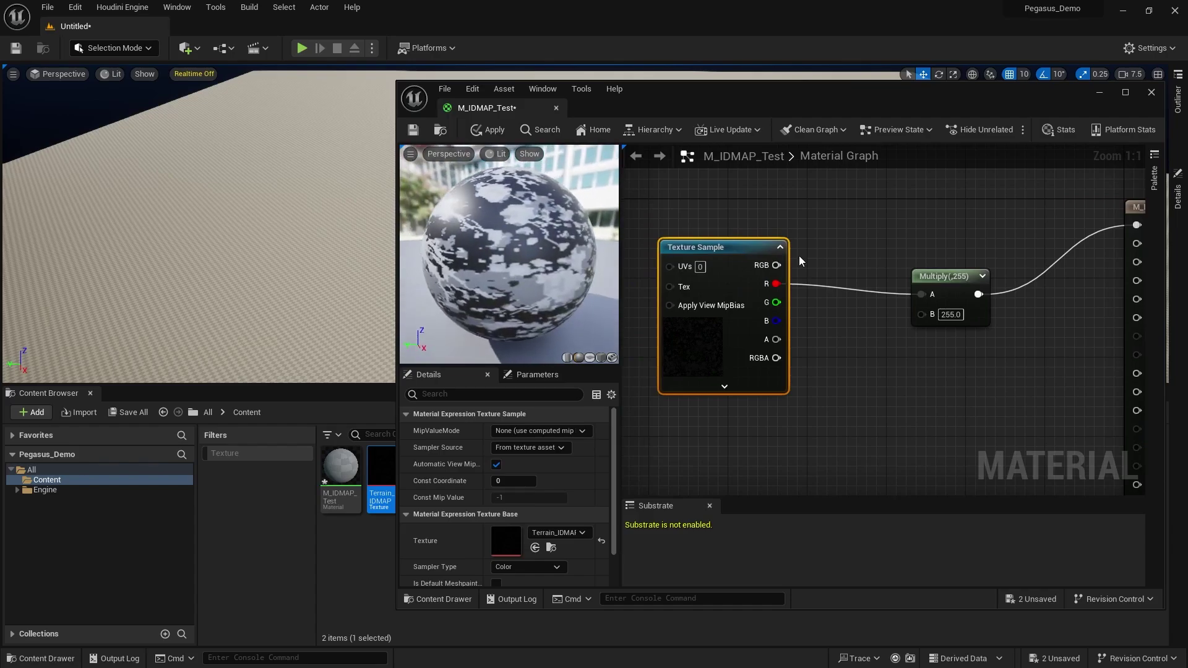
right_click_drag(815, 251, 785, 274)
left_click(784, 274)
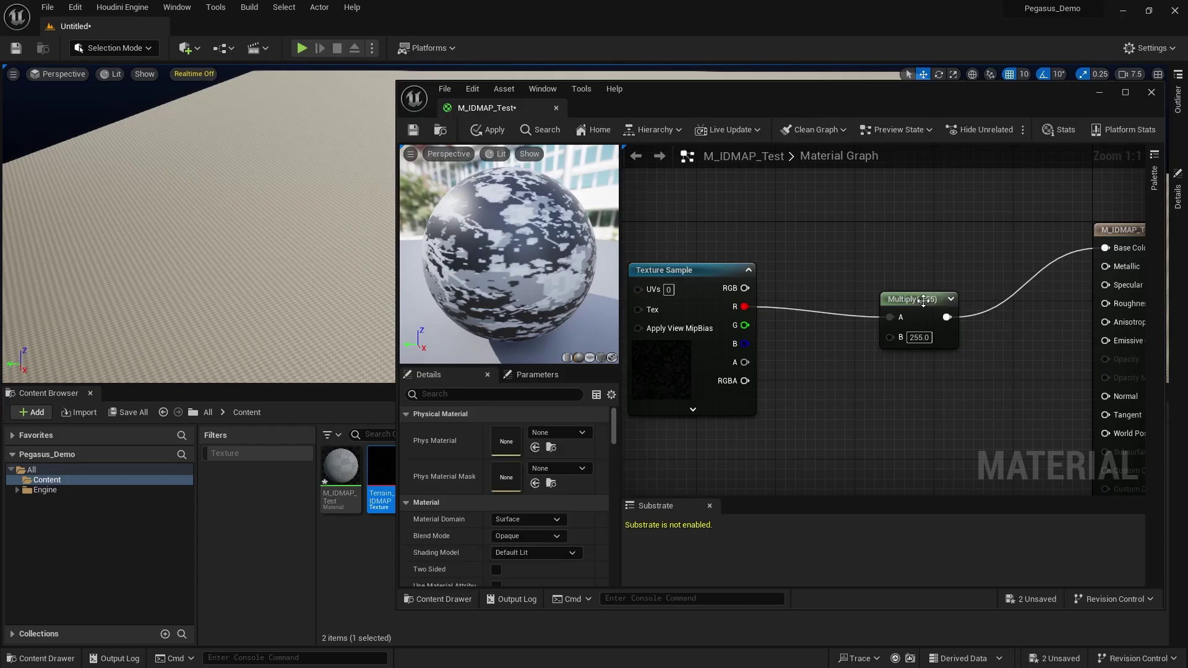
left_click_drag(922, 298, 909, 286)
mouse_move(765, 292)
right_mouse_down()
mouse_move(790, 305)
mouse_move(758, 281)
right_mouse_up()
scroll(758, 281, "down", 1)
left_click(488, 129)
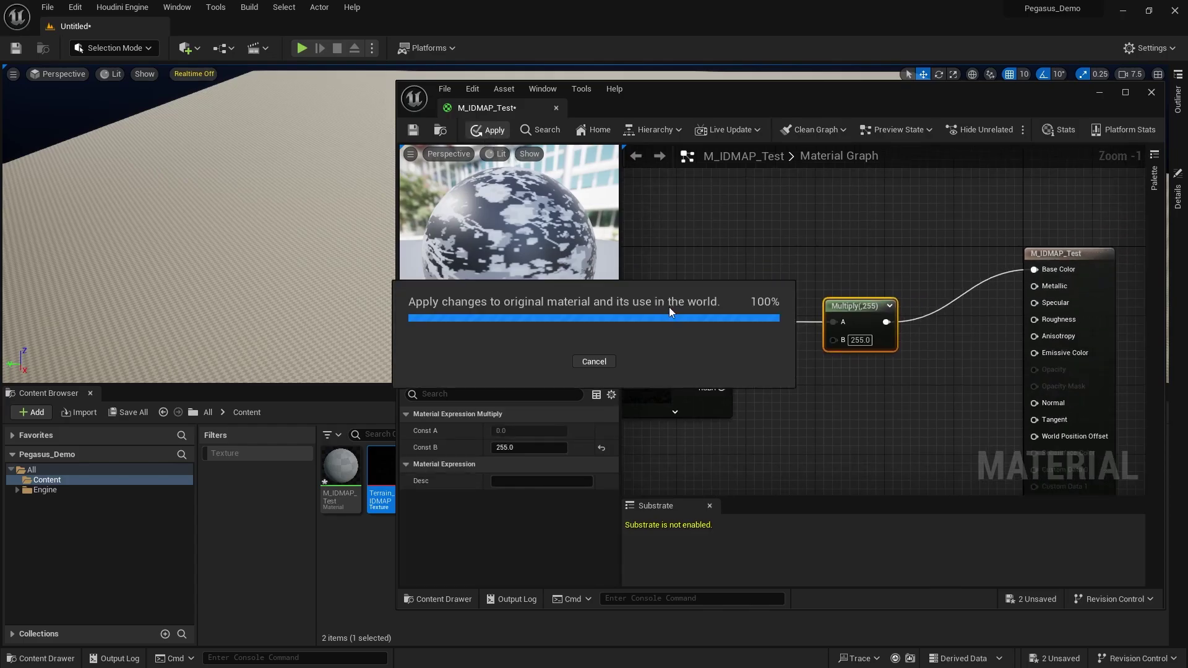
left_click(1100, 94)
Select the landscape, undock its Details from the sidebar and assign M_IDMAP_Test as the Landscape Material
left_click(750, 255)
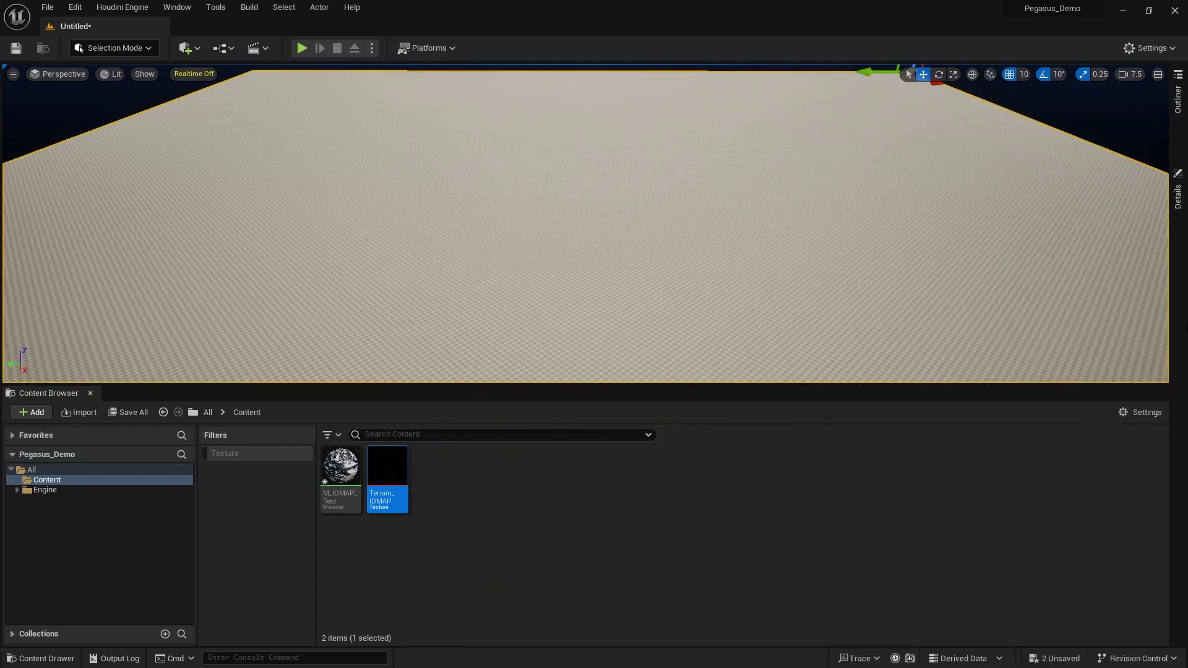
left_click(1178, 189)
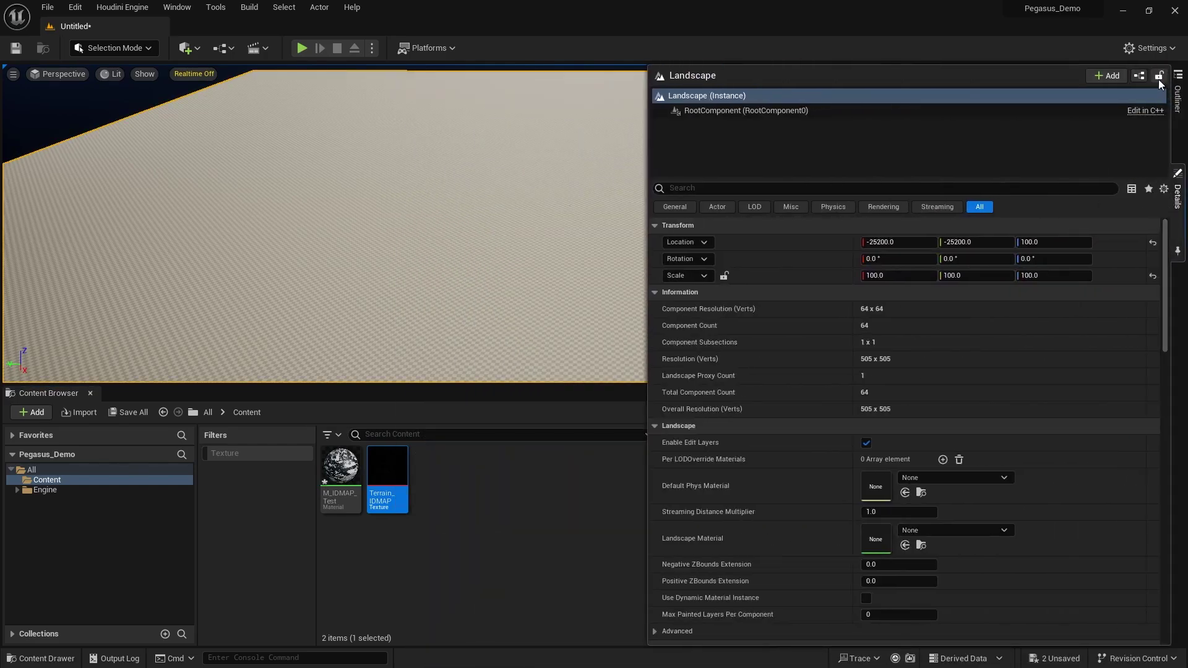
right_click(1177, 197)
left_click(1120, 226)
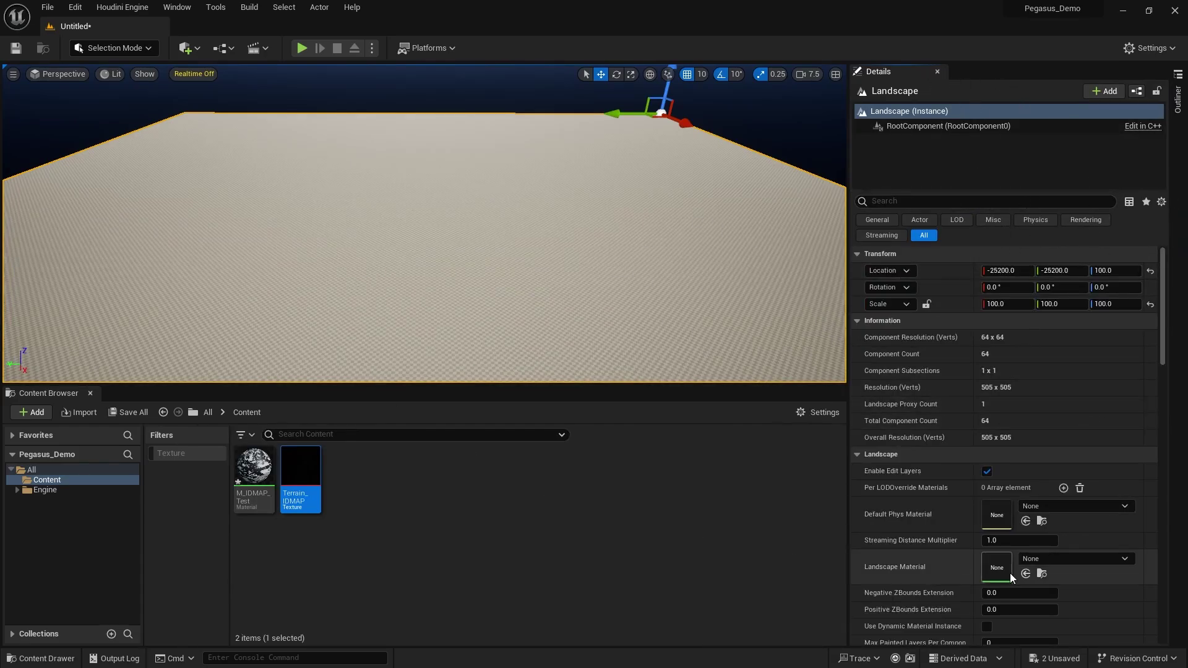
left_click_drag(253, 470, 976, 571)
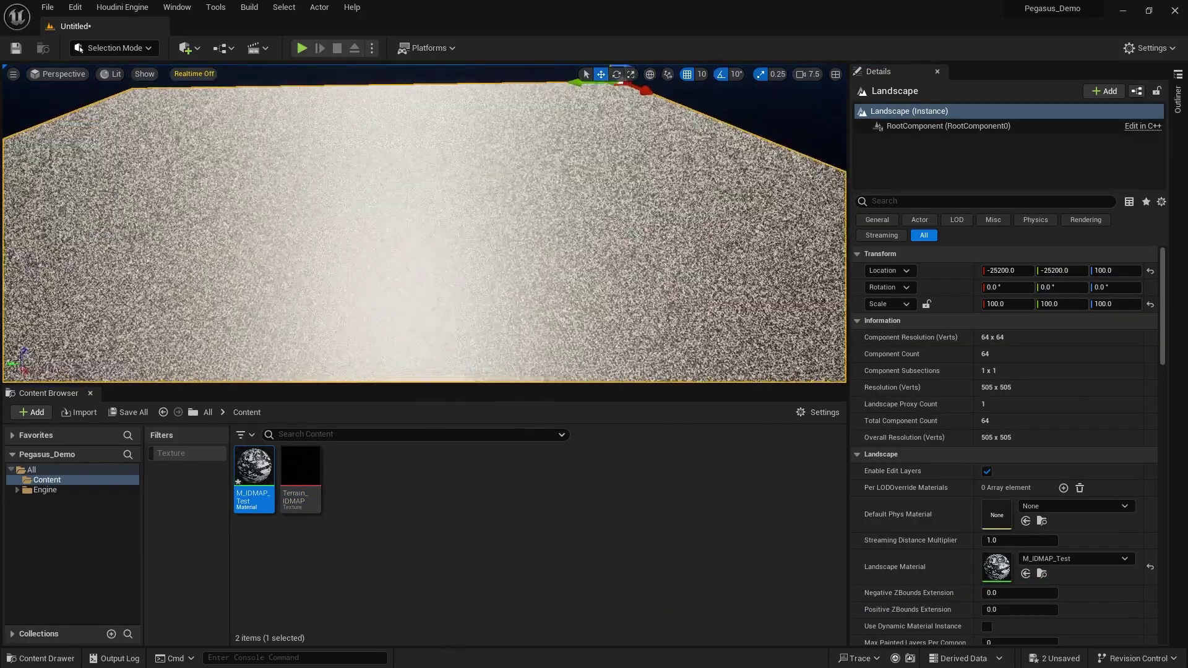
Examine up close how the ID map texture tiles across the landscape
right_click_drag(424, 222, 437, 272)
scroll(413, 237, "down", 4)
key("w")
scroll(422, 239, "down", 3)
key("w")
scroll(443, 270, "down", 1)
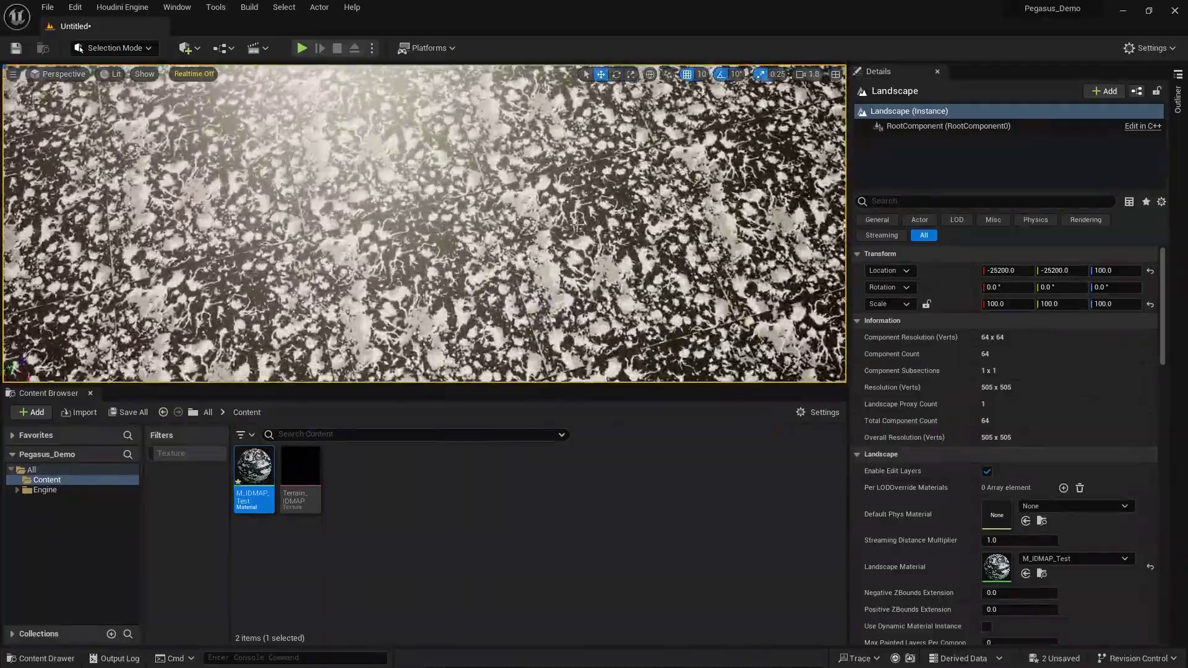
Reopen M_IDMAP_Test and add a LandscapeLayerCoords node in front of the Texture Sample
double_click(254, 470)
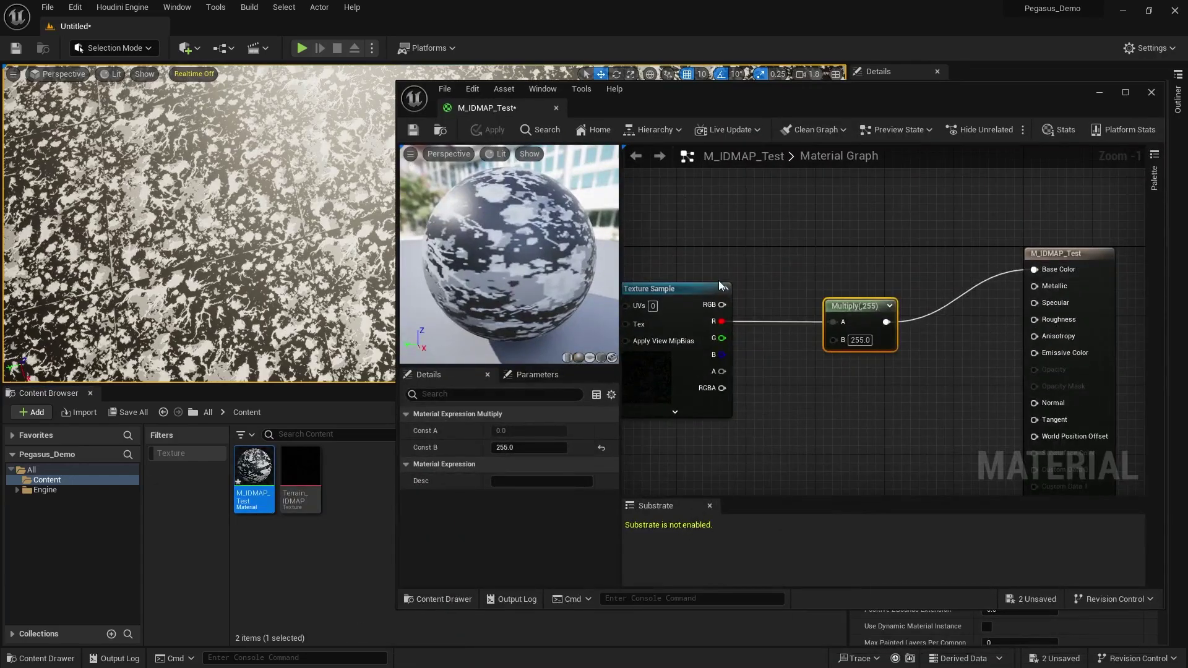
scroll(719, 280, "down", 5)
right_click_drag(719, 280, 951, 284)
scroll(860, 288, "up", 5)
right_click(828, 289)
type("lands")
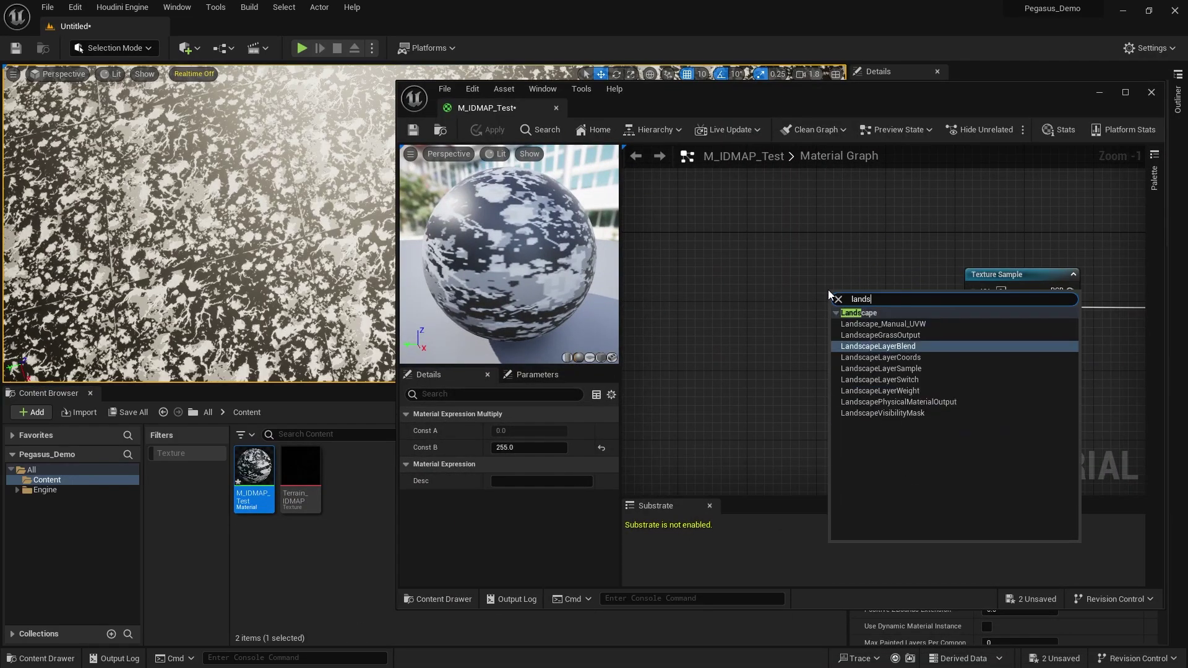
type("cape coo")
key("Return")
left_click_drag(879, 335, 866, 321)
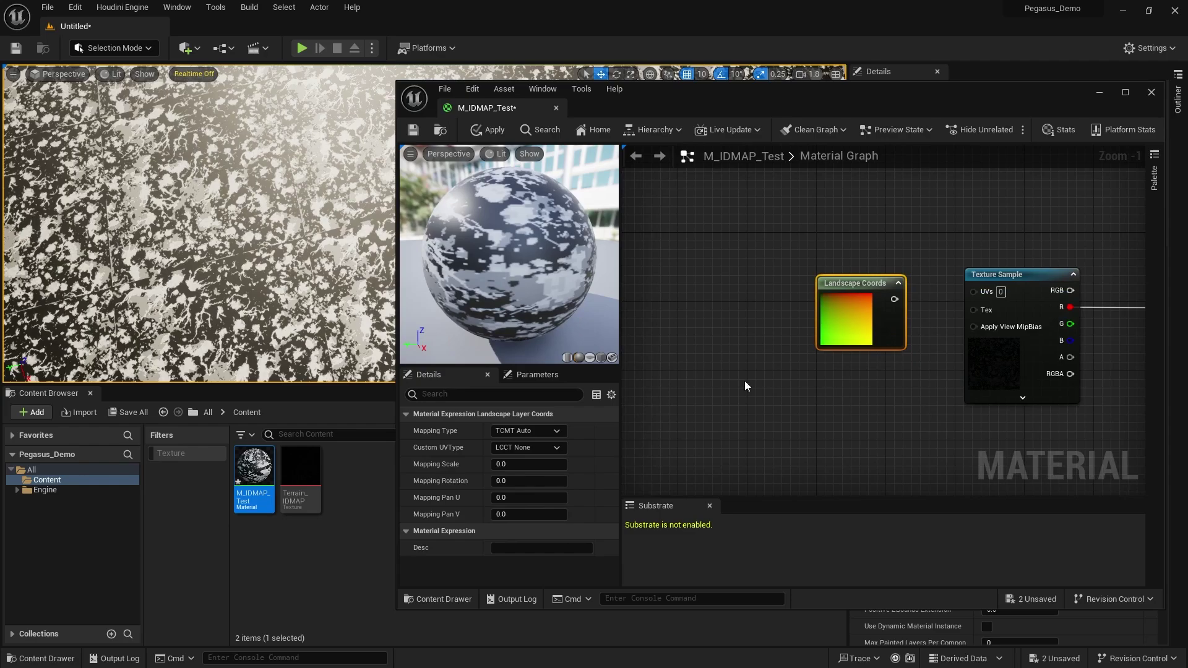
Set the Landscape Coords node's Mapping Scale to 505
left_click(526, 464)
type("5")
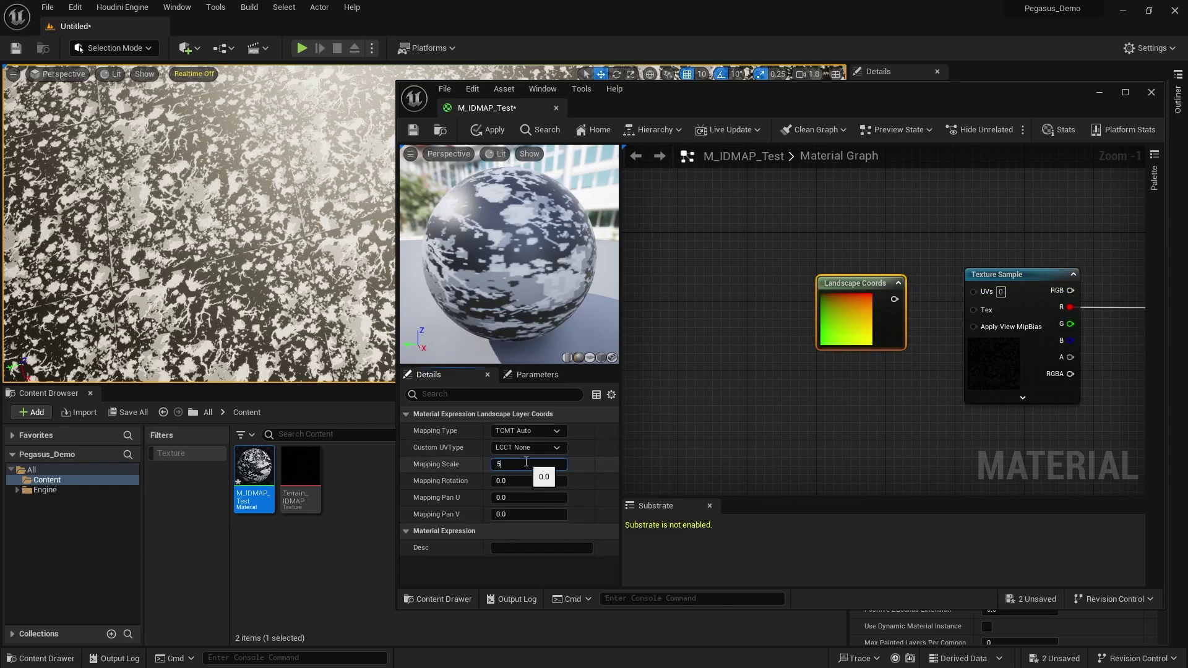
type("05")
key("Return")
Move the Landscape Coords node clear of the Texture Sample and connect its output to the UVs input
left_click(809, 396)
left_click_drag(853, 330, 809, 312)
left_click(930, 336)
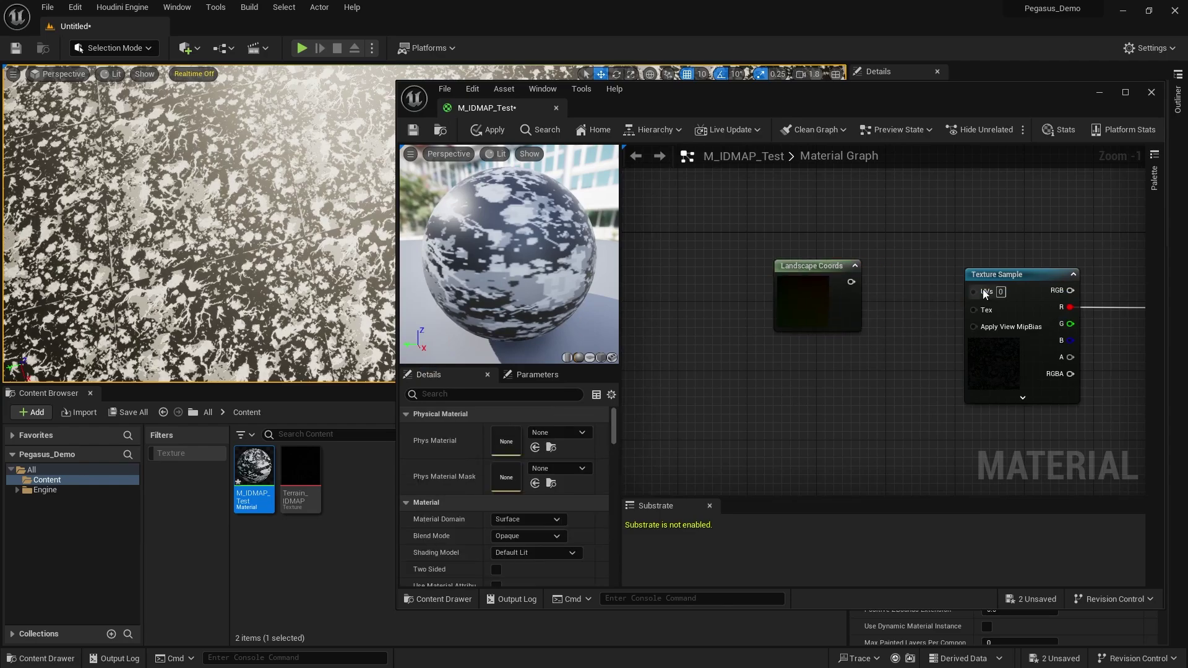
left_click_drag(984, 293, 852, 282)
scroll(855, 281, "down", 1)
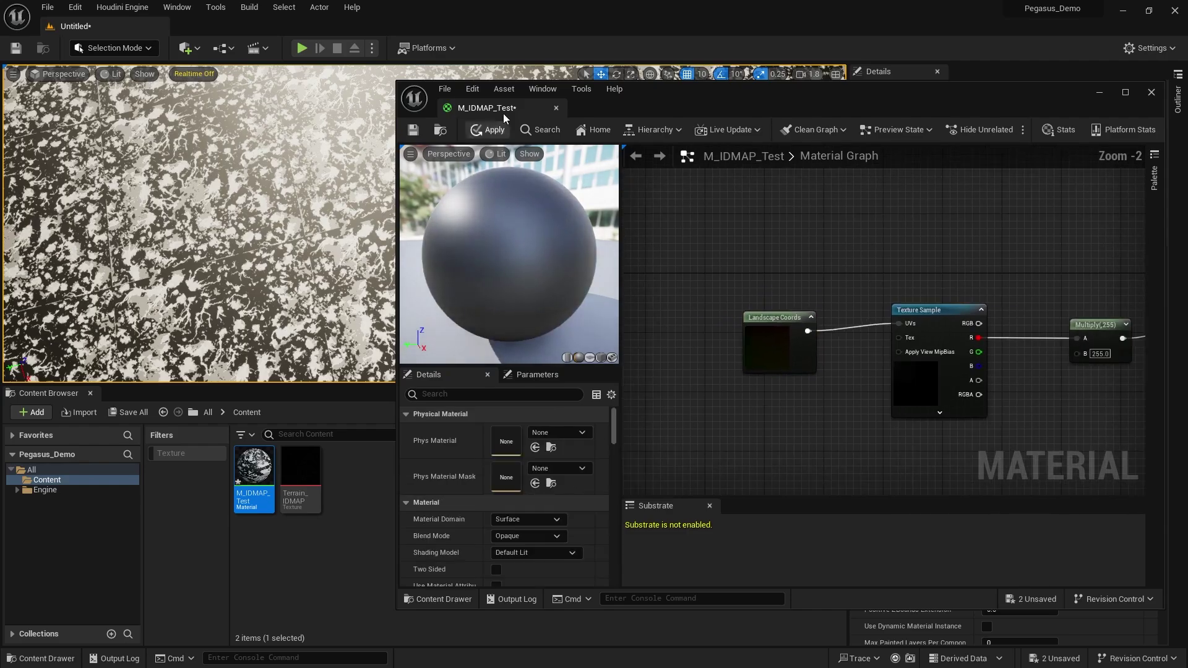
Apply the changes to M_IDMAP_Test, save it and close the material editor
left_click(494, 130)
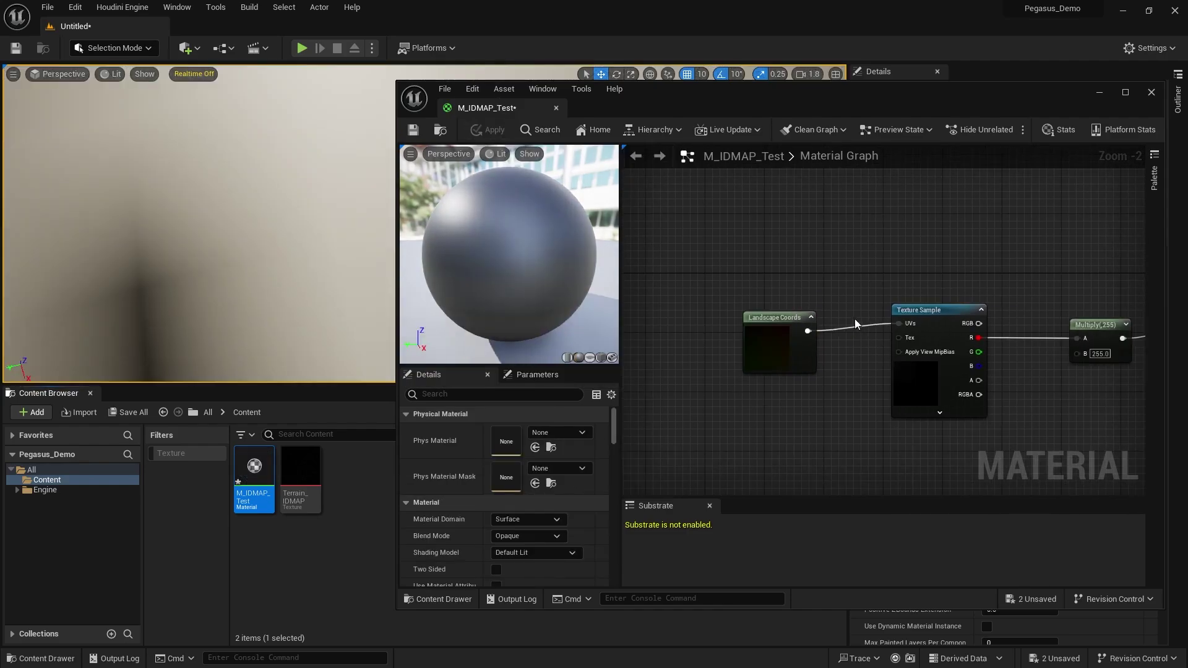
left_click(412, 129)
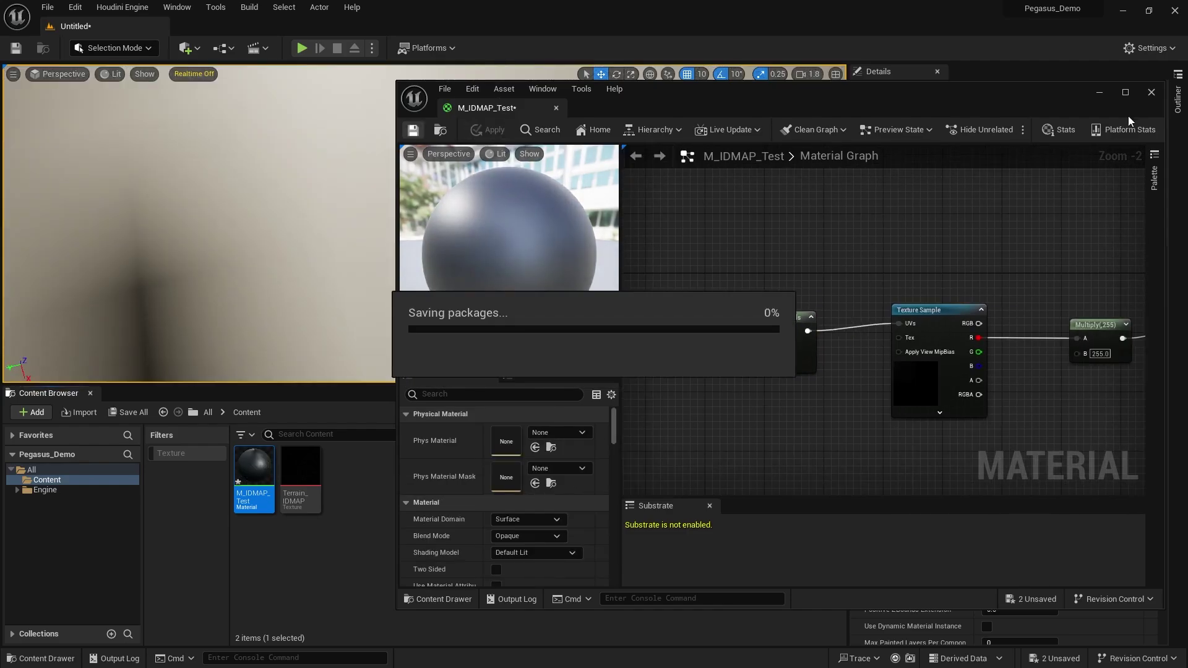
left_click(1152, 93)
Examine the rescaled ID map across the whole landscape and up close
key("s")
scroll(471, 236, "up", 4)
right_click_drag(471, 229, 471, 266)
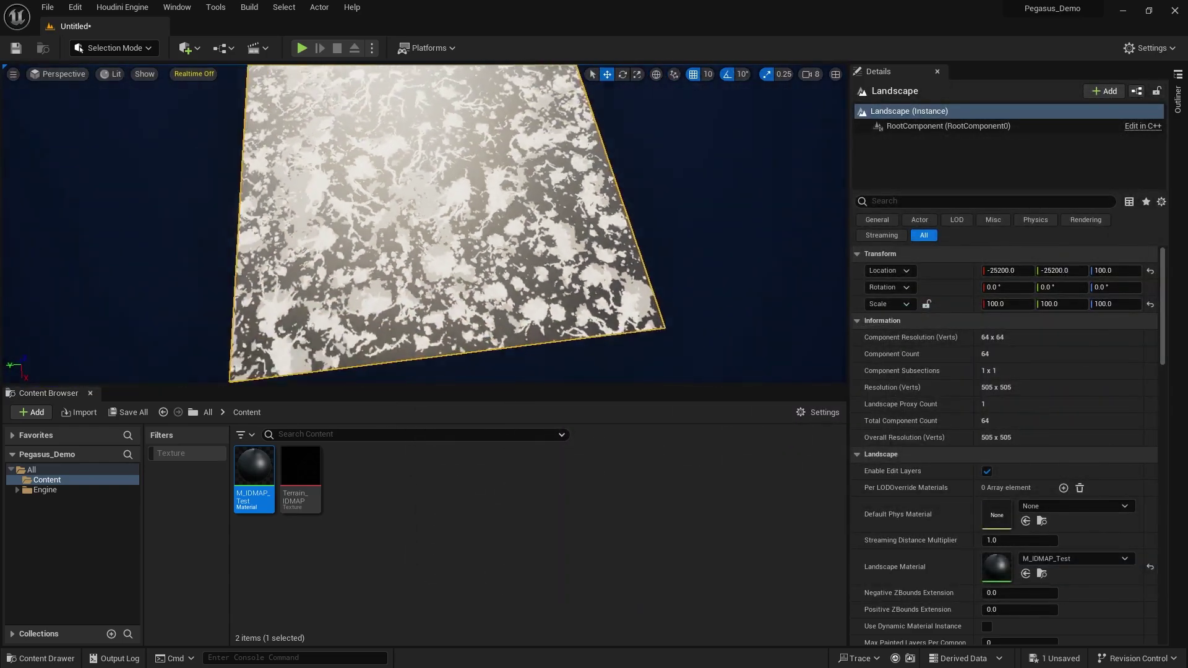
key("a")
right_click_drag(476, 191, 533, 149)
key("w")
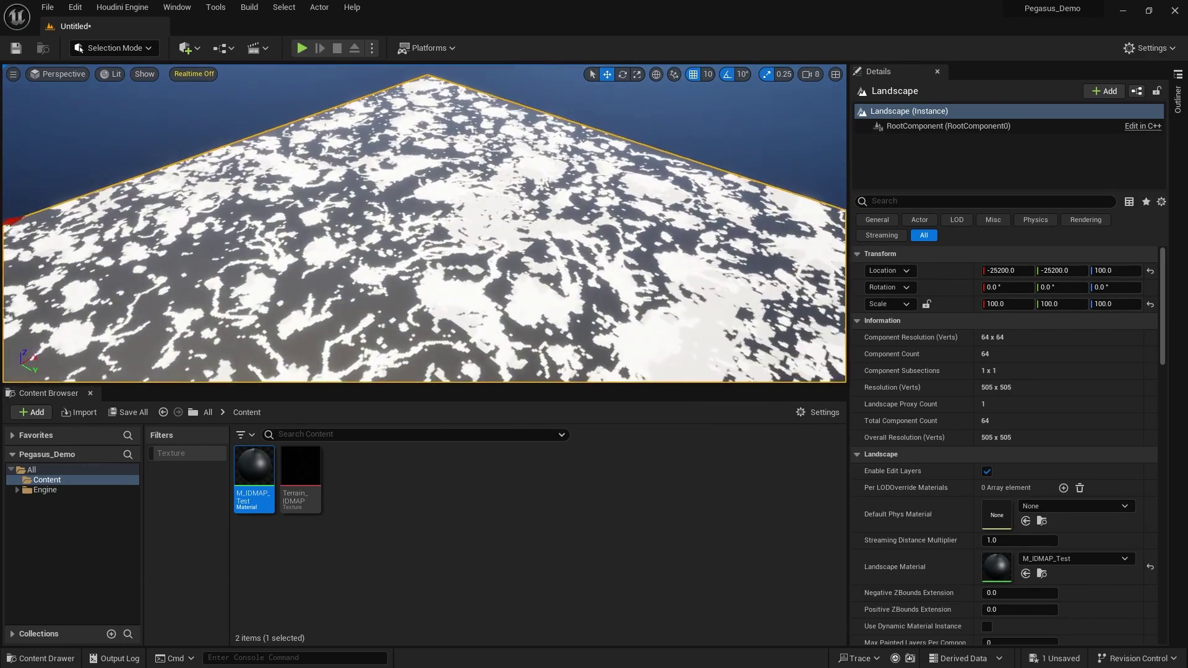
key("w")
right_click_drag(424, 192, 423, 380)
key("s")
scroll(423, 365, "down", 2)
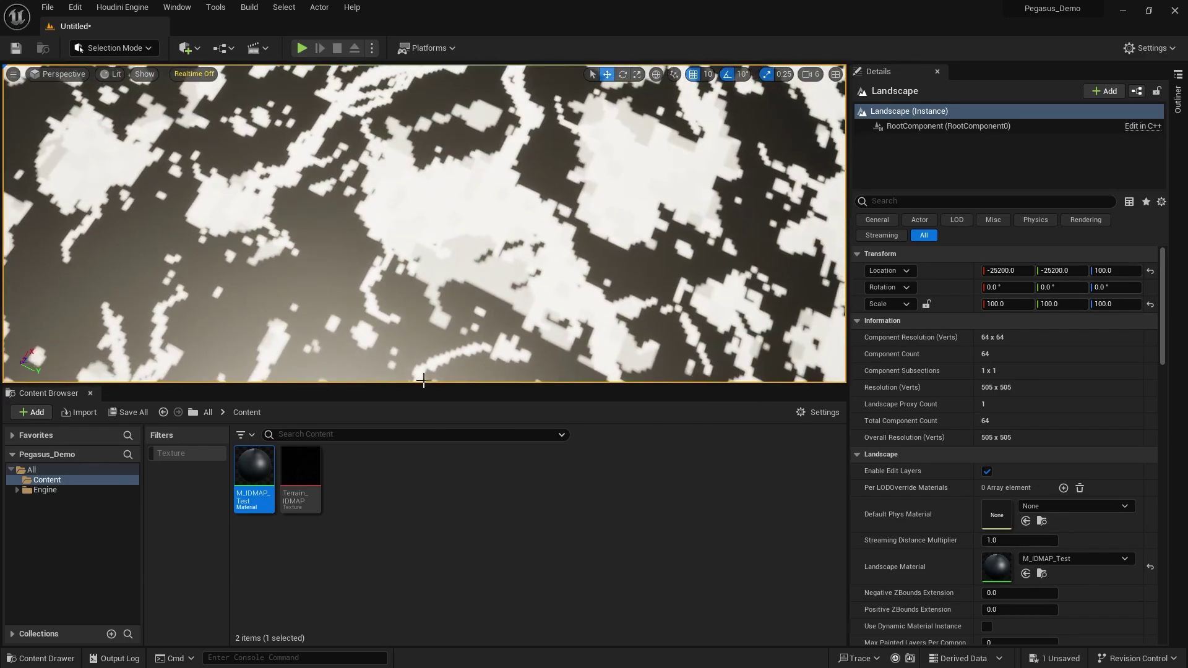
Switch the viewport to Unlit and move in on the landscape's gray ID regions
key("alt+3")
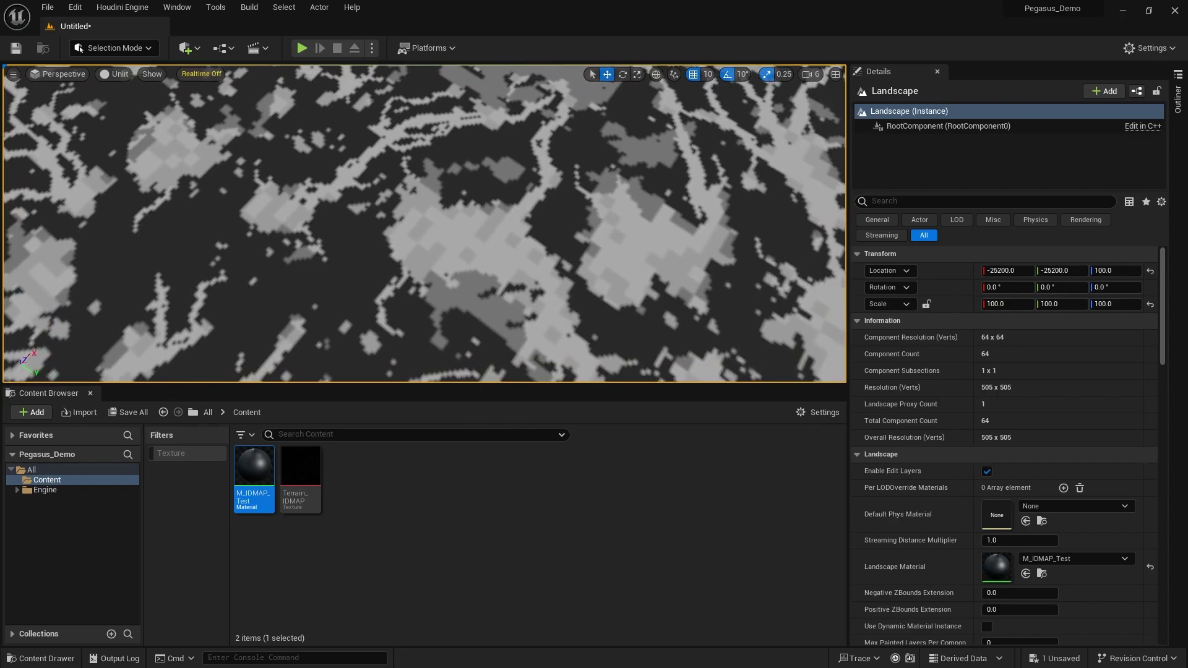
key("s")
right_click_drag(574, 224, 560, 201)
key("w")
right_click_drag(470, 208, 575, 270)
key("w")
key("s")
key("w")
scroll(554, 267, "down", 3)
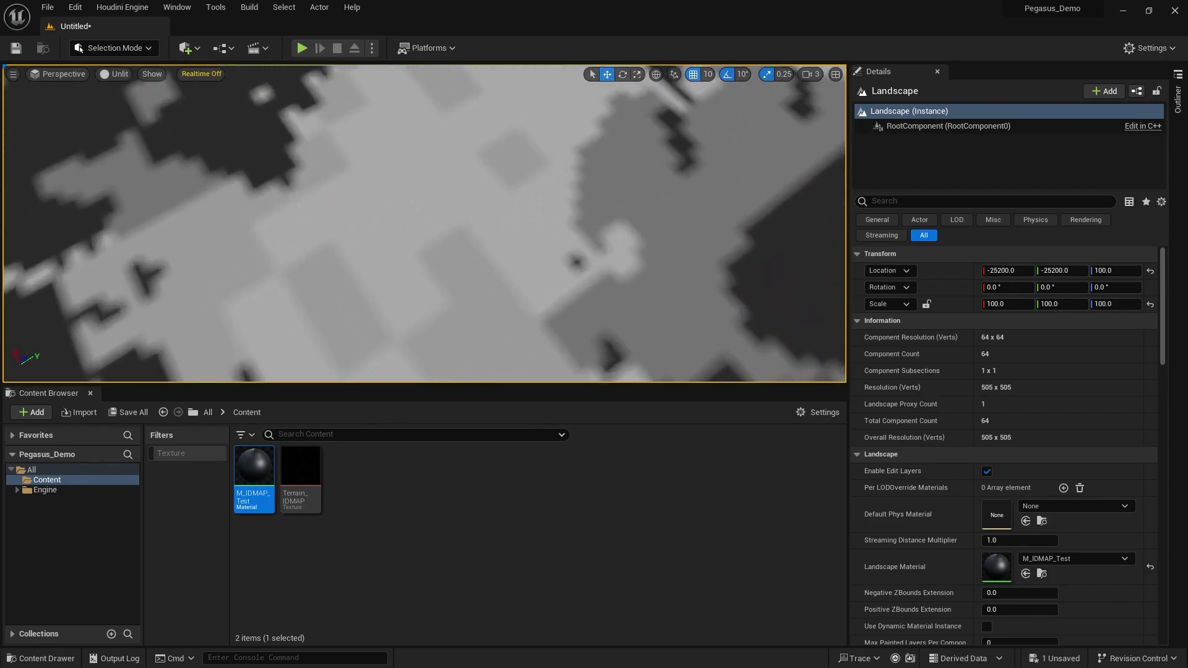
Examine the borders between neighbouring ID regions on the unlit landscape
right_click_drag(481, 279, 488, 280)
key("w")
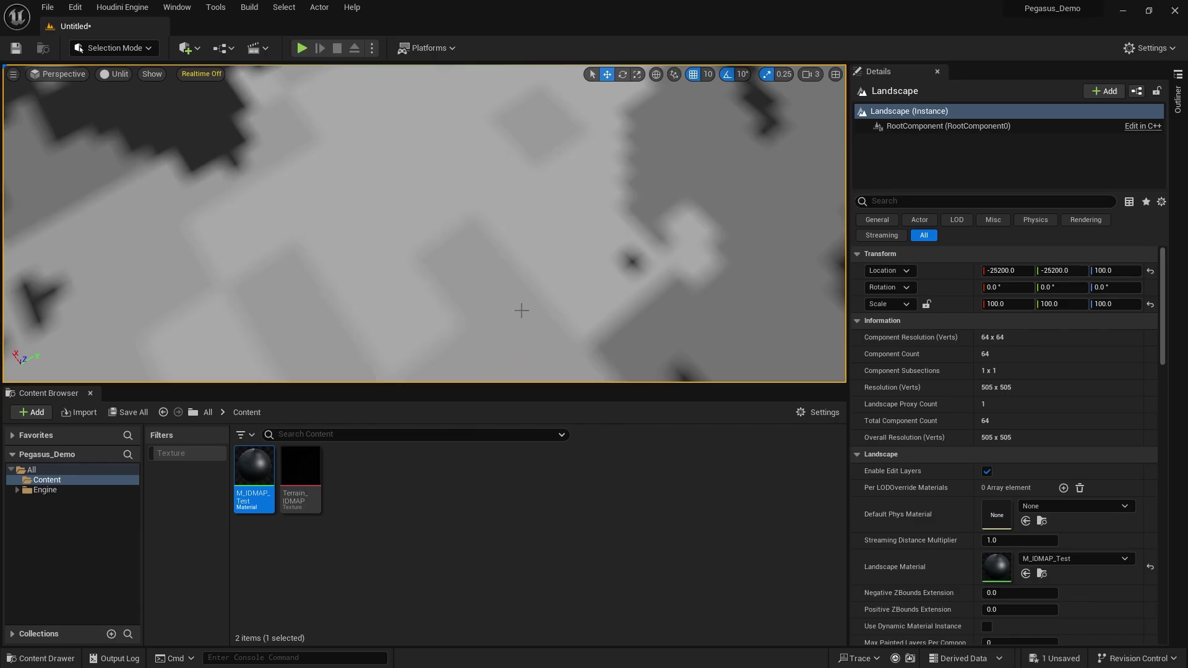
key("s")
right_click_drag(363, 271, 257, 267)
scroll(315, 267, "down", 2)
key("w")
right_click_drag(433, 241, 470, 220)
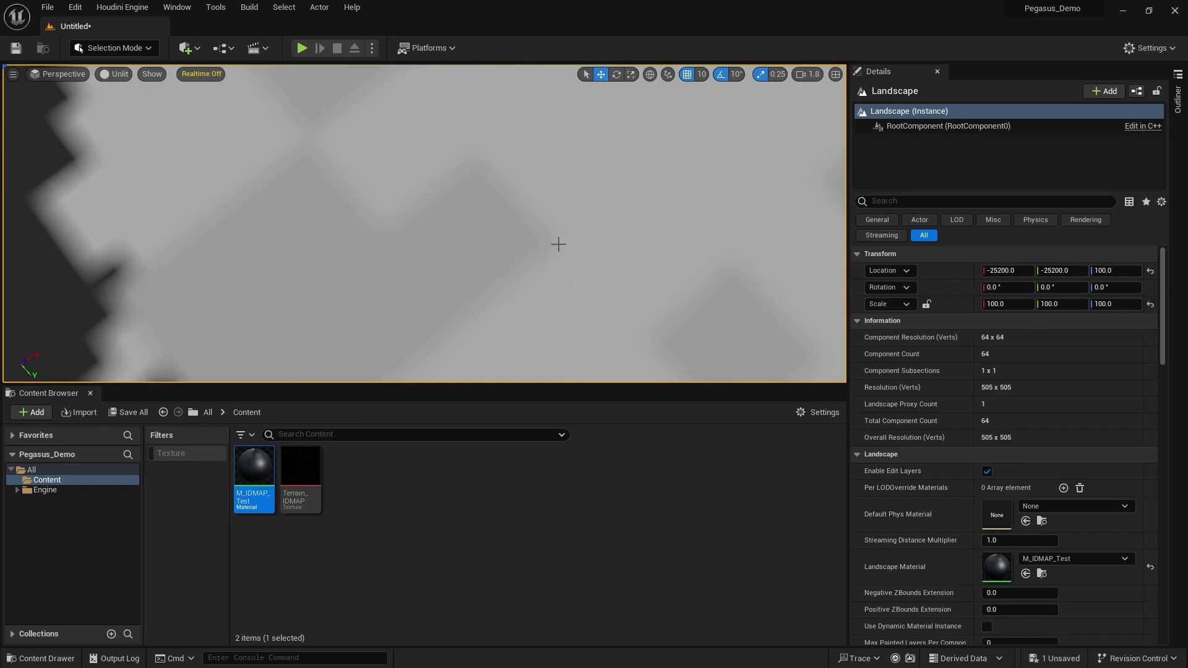
right_click_drag(599, 254, 615, 260)
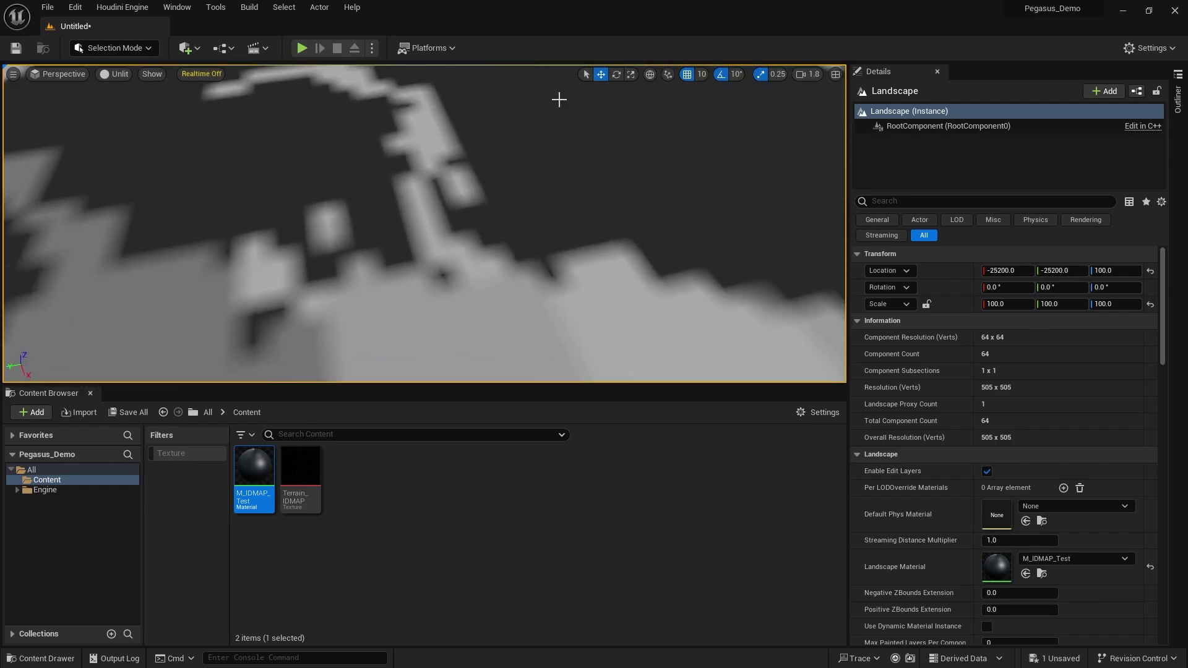
right_click_drag(524, 215, 372, 220)
key("s")
scroll(396, 223, "up", 3)
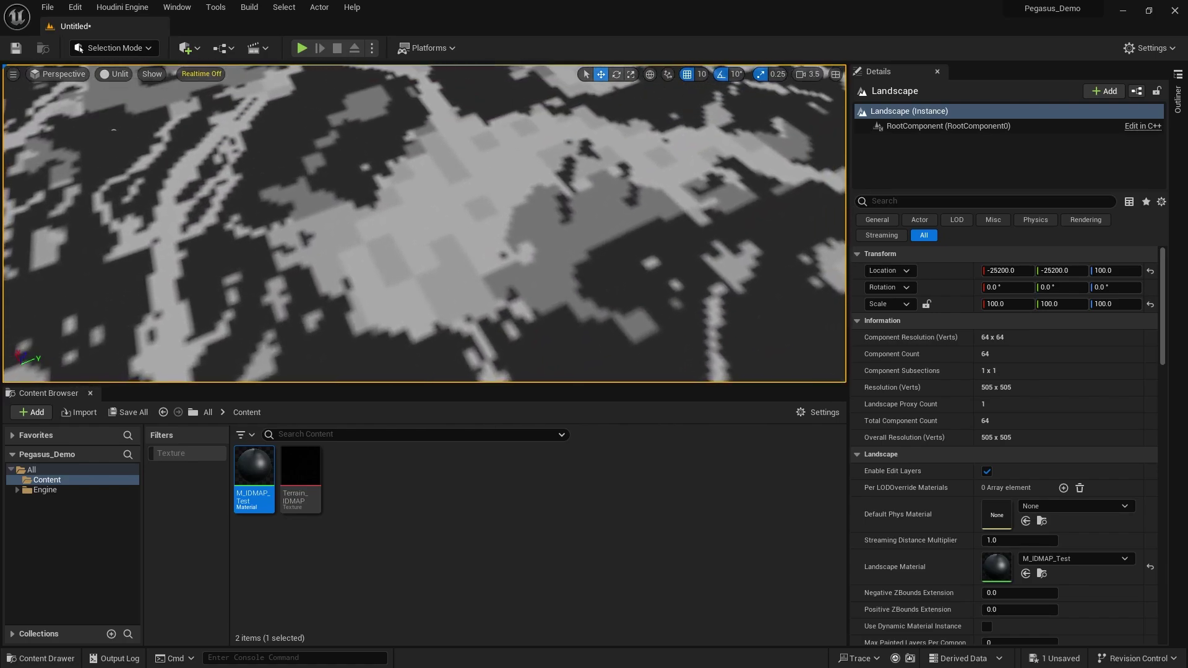
Switch to Houdini and display the visualise_remapped_idmap node's output on the terrain
key("ctrl+r")
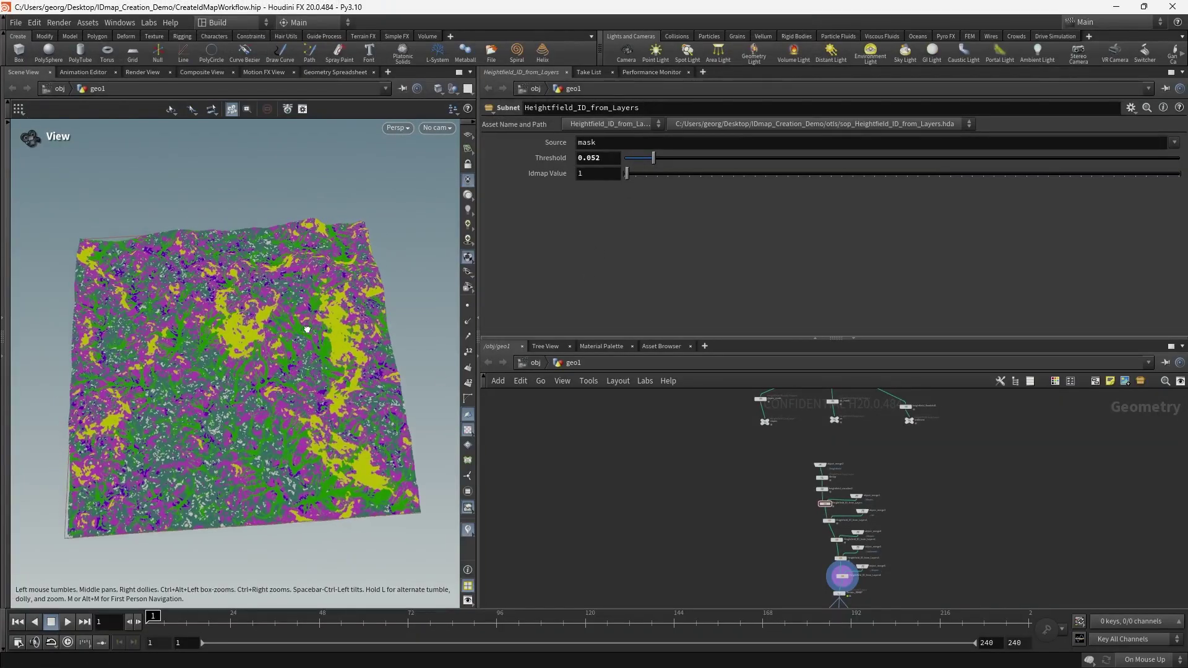
left_click_drag(307, 330, 364, 334)
right_click_drag(363, 335, 362, 399)
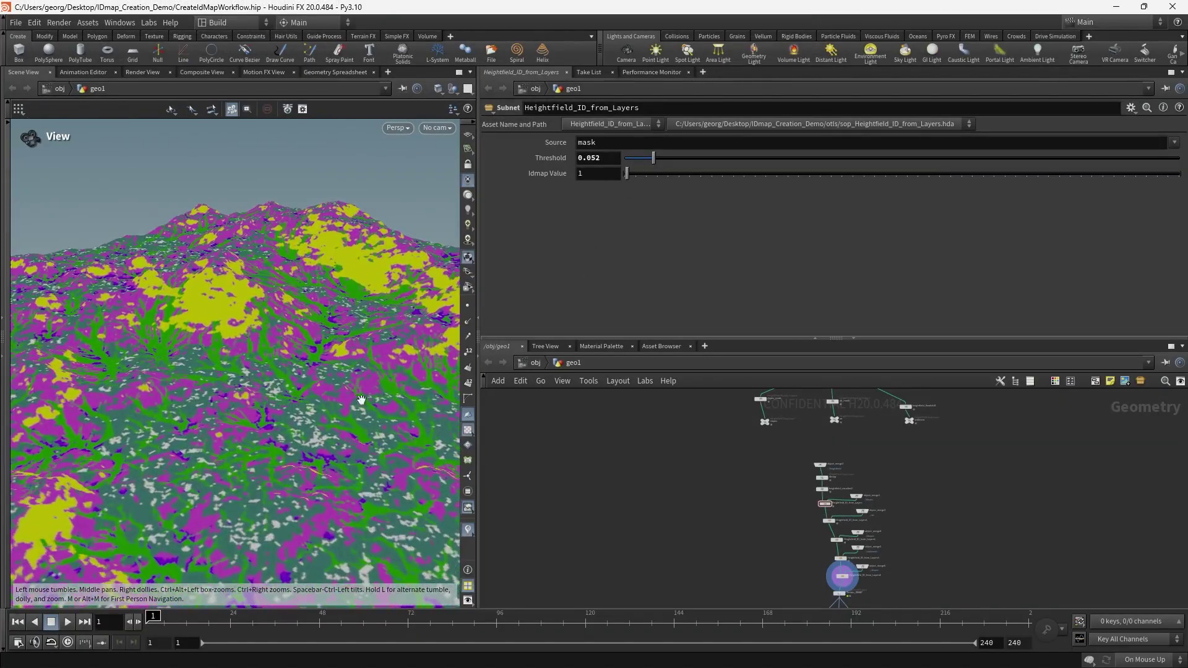
middle_click_drag(799, 599, 736, 443)
scroll(727, 487, "up", 3)
scroll(774, 488, "up", 3)
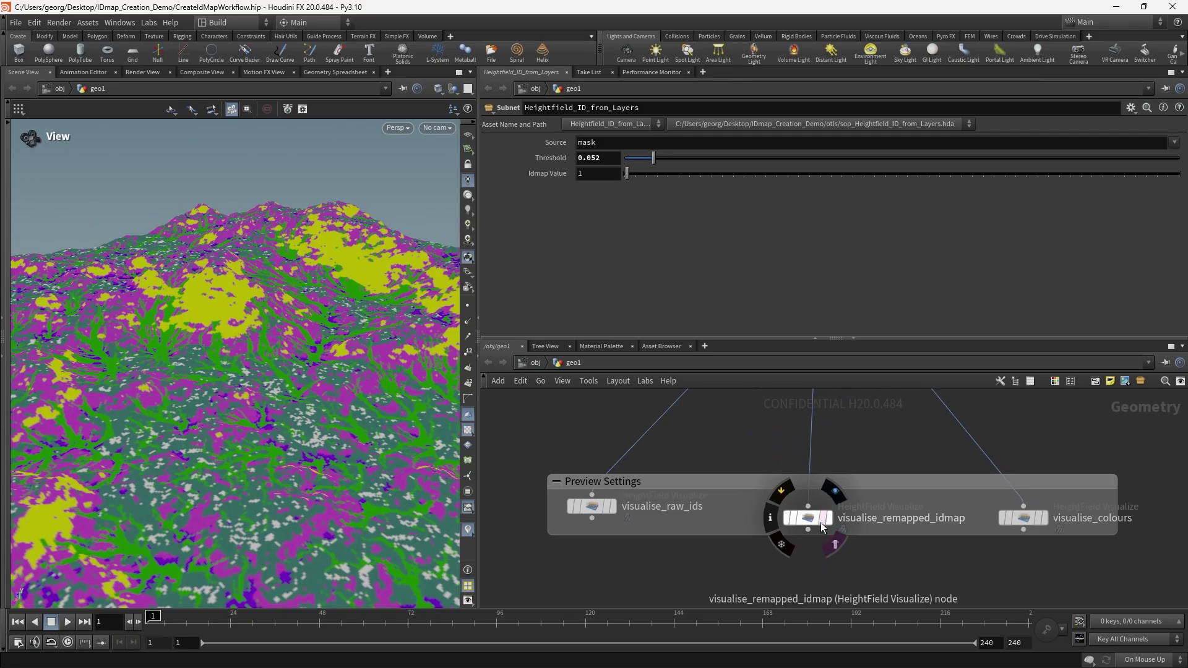
left_click(844, 496)
left_click_drag(223, 382, 381, 371)
scroll(618, 519, "up", 4)
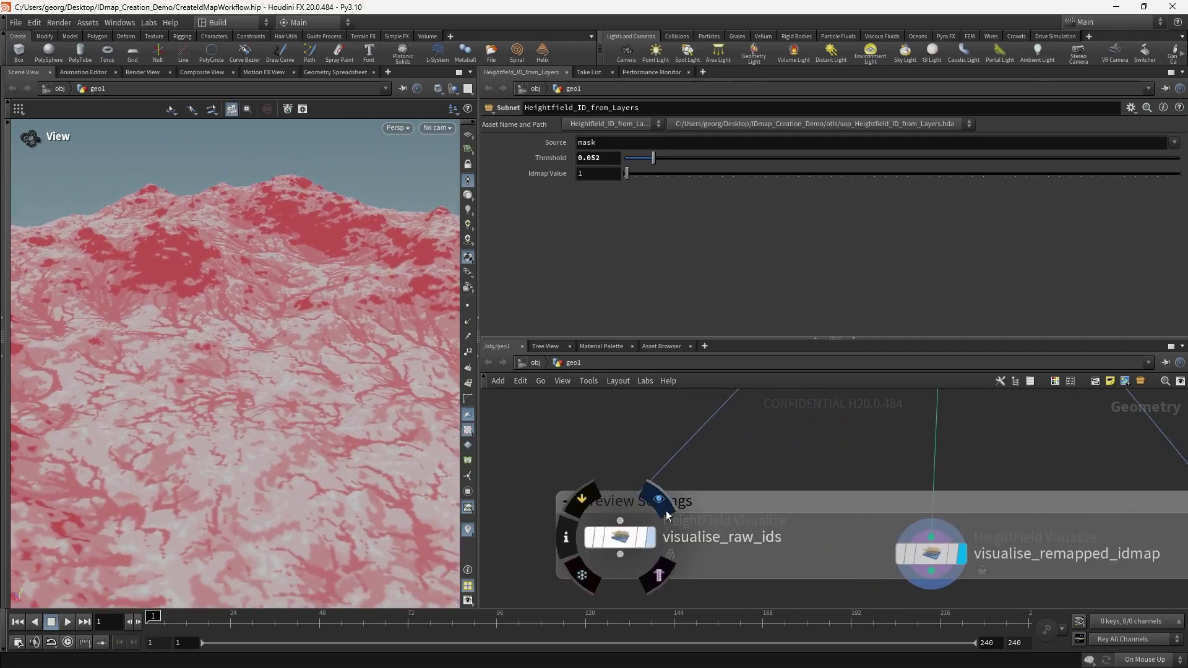
Display the visualise_raw_ids node's output on the terrain
left_click(656, 502)
left_click_drag(403, 427, 135, 323)
middle_click_drag(862, 486, 620, 468)
Display the visualise_colours node's output and examine the coloured terrain up close and from above
left_click(1032, 542)
left_click_drag(378, 471, 246, 359)
scroll(1062, 519, "up", 5)
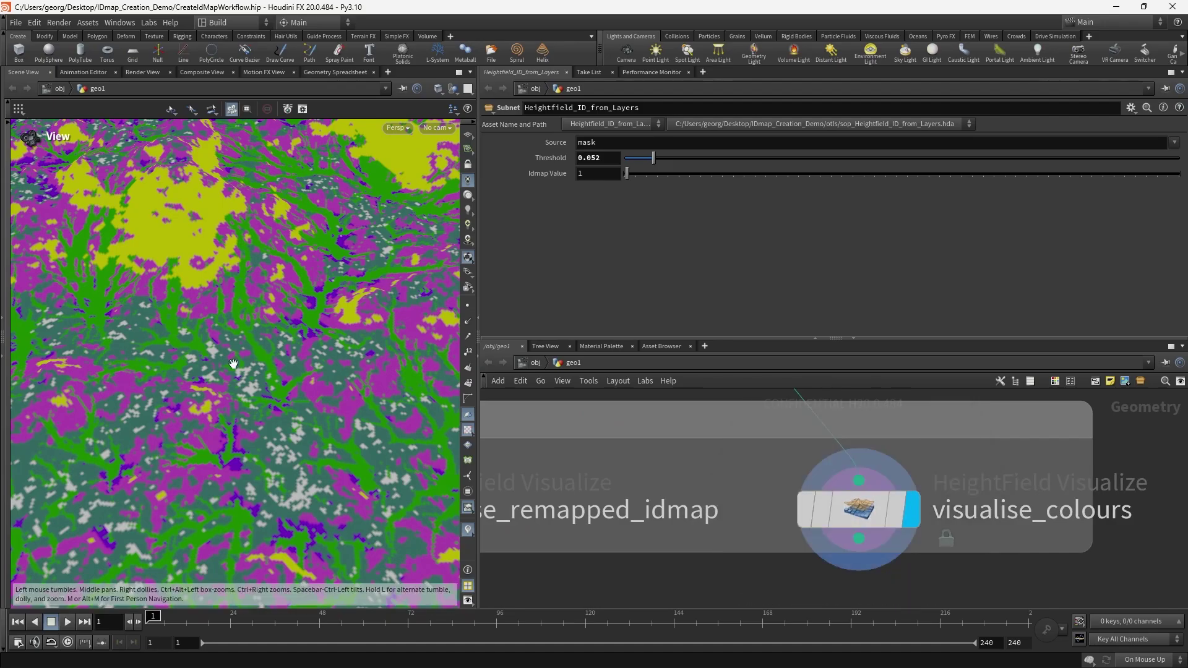
scroll(252, 345, "down", 5)
left_click_drag(251, 345, 217, 377)
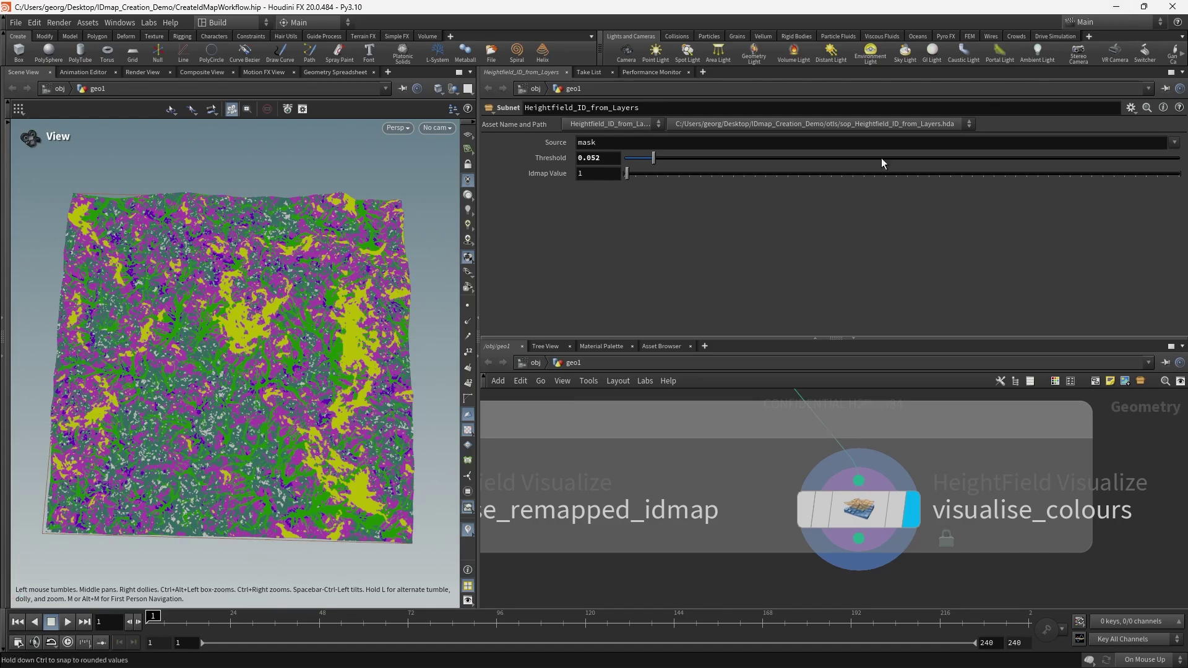
Return to Unreal Editor, frame the whole landscape from above and compare its ID map with the coloured Houdini terrain
left_click(1122, 10)
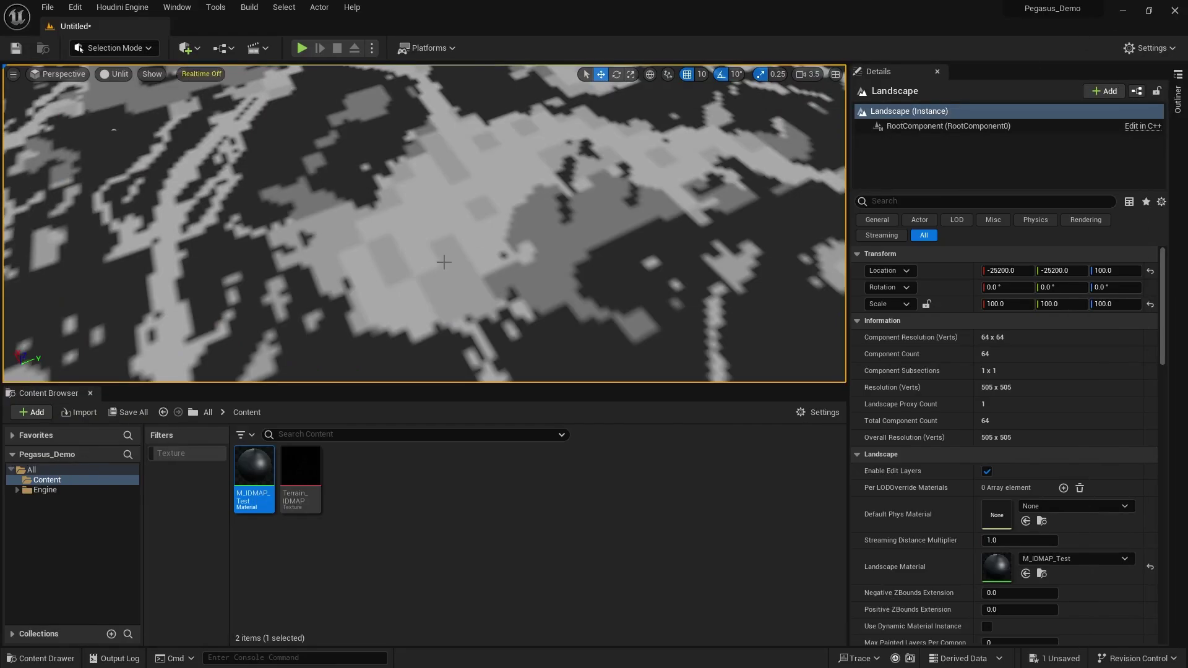
right_click_drag(438, 256, 452, 309)
key("s")
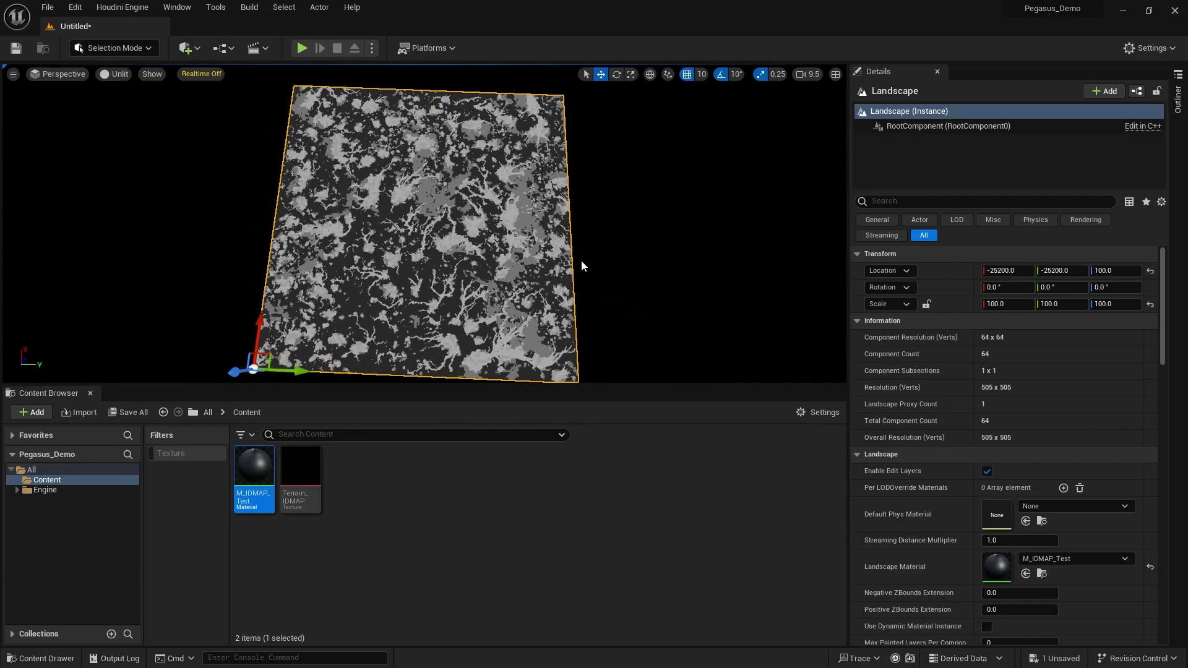
key("alt+Tab")
key("alt+Tab")
key("alt+Tab")
key("alt+Tab")
key("alt+Tab")
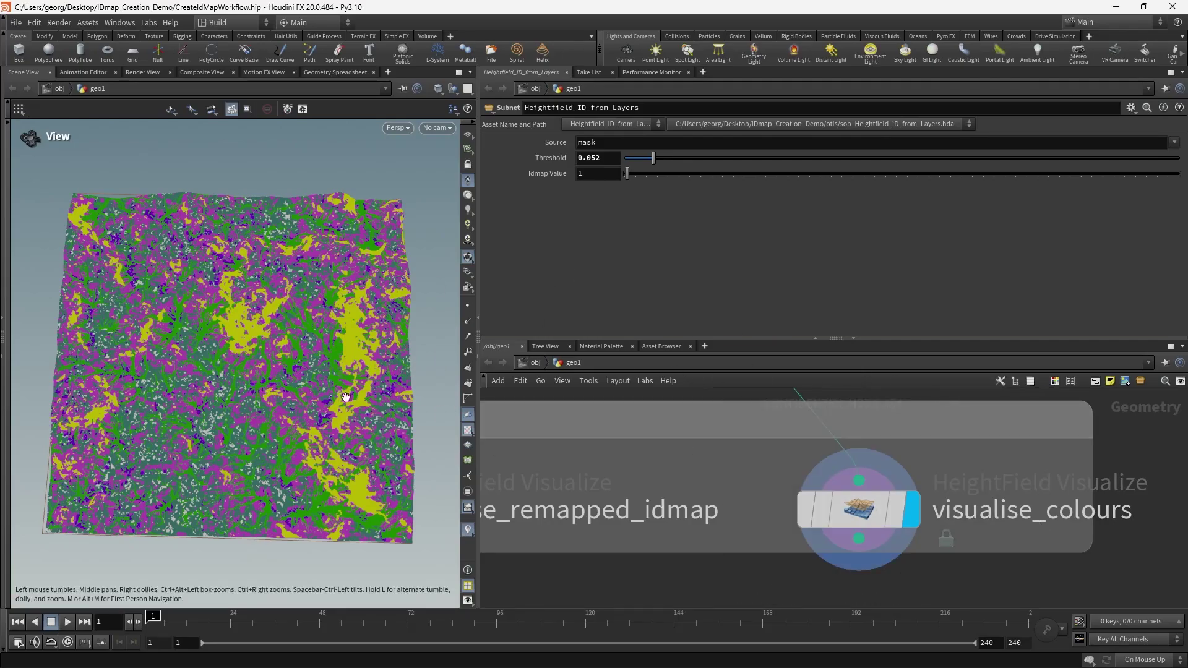
key("alt+Tab")
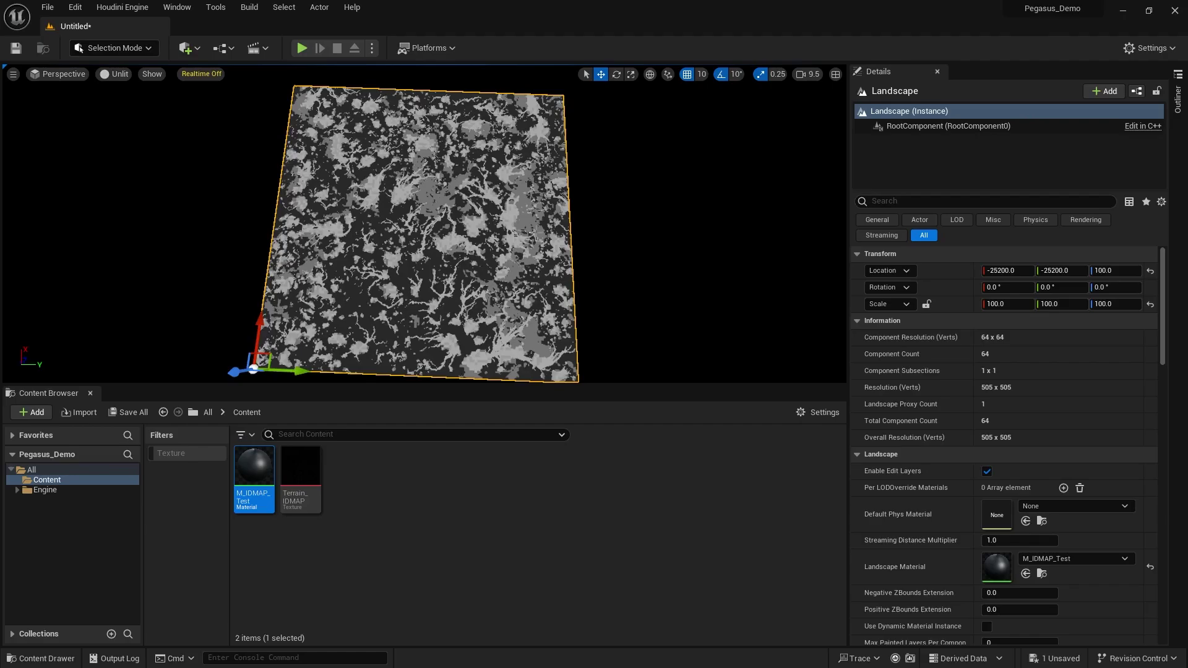
Reopen M_IDMAP_Test and rearrange its graph nodes to make room before the material output
right_click_drag(425, 224, 591, 216)
scroll(495, 217, "up", 1)
double_click(256, 491)
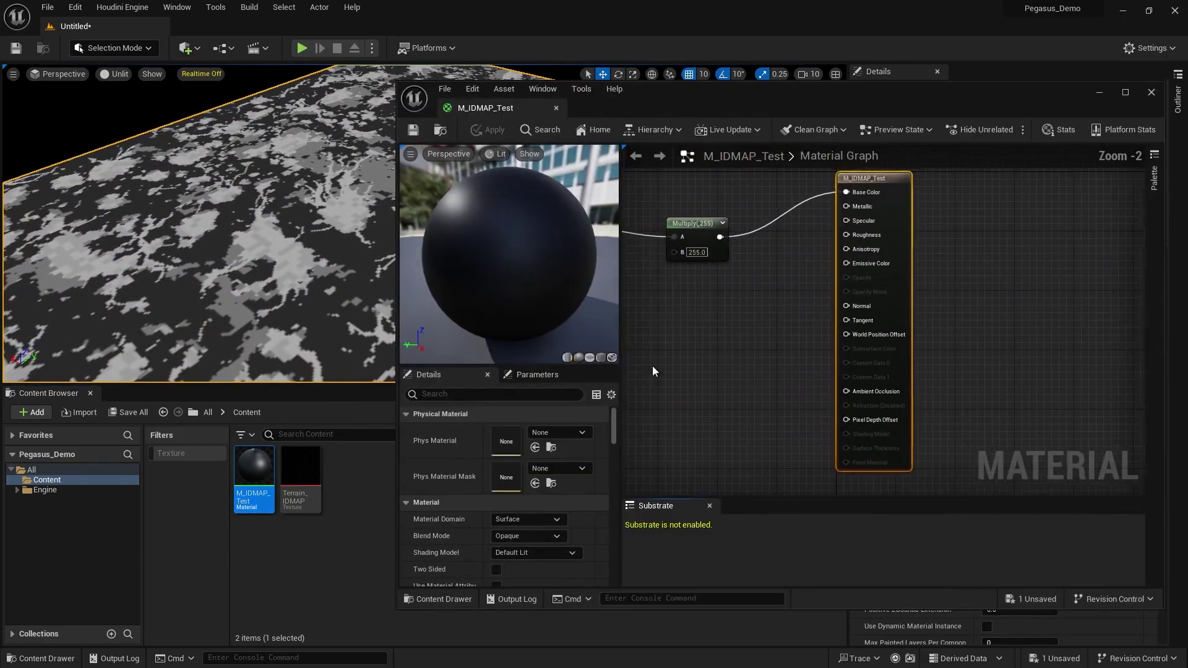
left_click_drag(692, 287, 693, 289)
left_click_drag(693, 292, 724, 288)
left_click(737, 337)
scroll(737, 337, "down", 1)
right_click_drag(775, 315, 726, 315)
left_click_drag(822, 319, 796, 308)
right_click_drag(963, 339, 906, 347)
left_click_drag(884, 299, 870, 282)
right_click_drag(830, 307, 923, 346)
Add a HueShift node and connect its Result to the material's Base Color
right_click(865, 247)
type("hue")
key("Return")
left_click_drag(908, 337, 886, 226)
left_click_drag(932, 299, 968, 336)
Move the Landscape Coords and Texture Sample nodes away from HueShift and reposition the Multiply node above them
right_click_drag(825, 337, 976, 307)
left_click_drag(958, 221, 790, 328)
left_click_drag(885, 272, 789, 284)
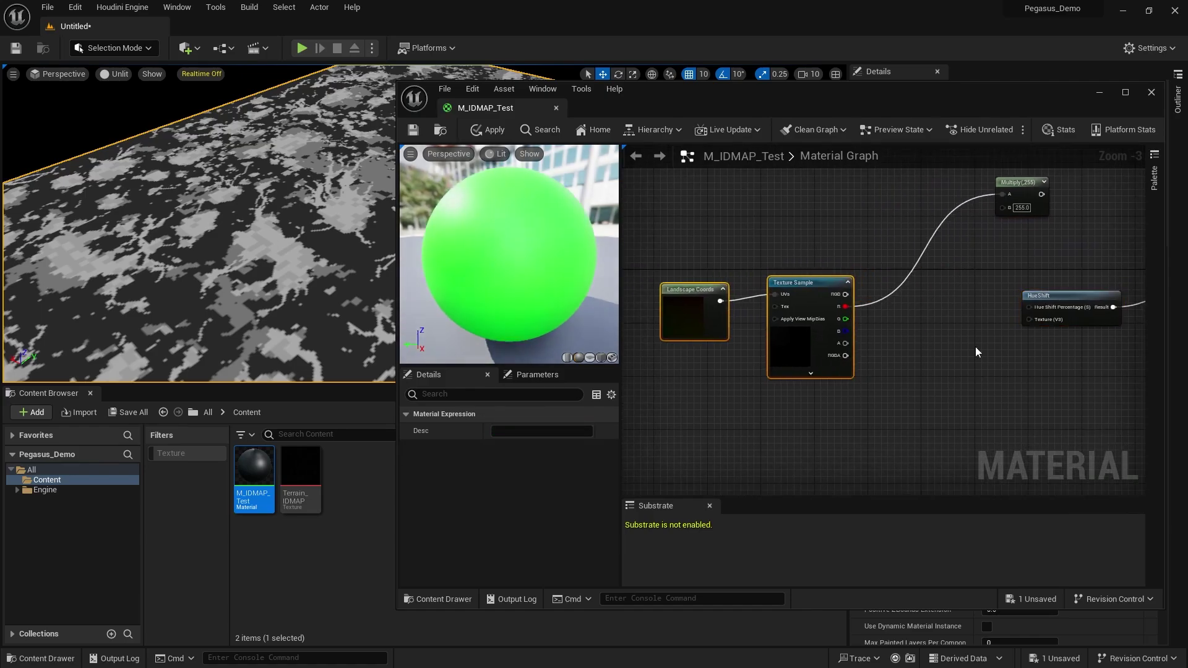
left_click(976, 346)
right_click_drag(976, 346, 846, 352)
scroll(889, 297, "up", 2)
left_click_drag(935, 181, 842, 169)
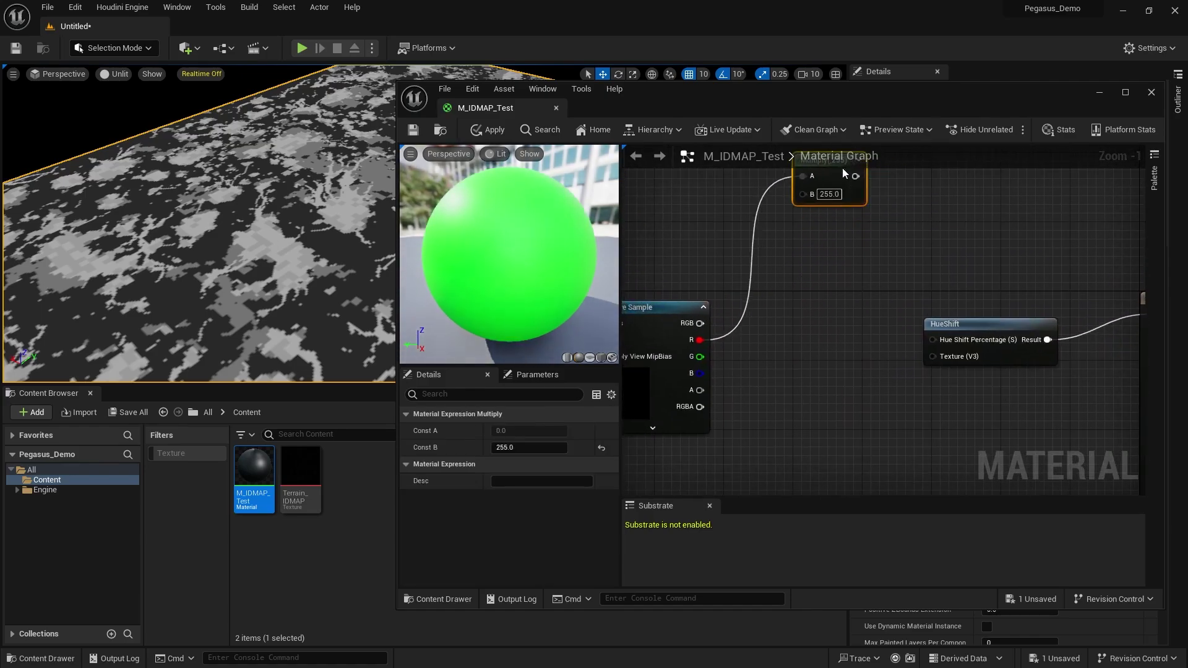
Add a Constant3Vector node between the Texture Sample and HueShift and set its R value to 1.0
left_click(842, 301)
right_click_drag(842, 304, 860, 321)
right_click_drag(822, 279, 870, 350)
key("3")
left_click(837, 281)
left_click_drag(916, 327, 901, 315)
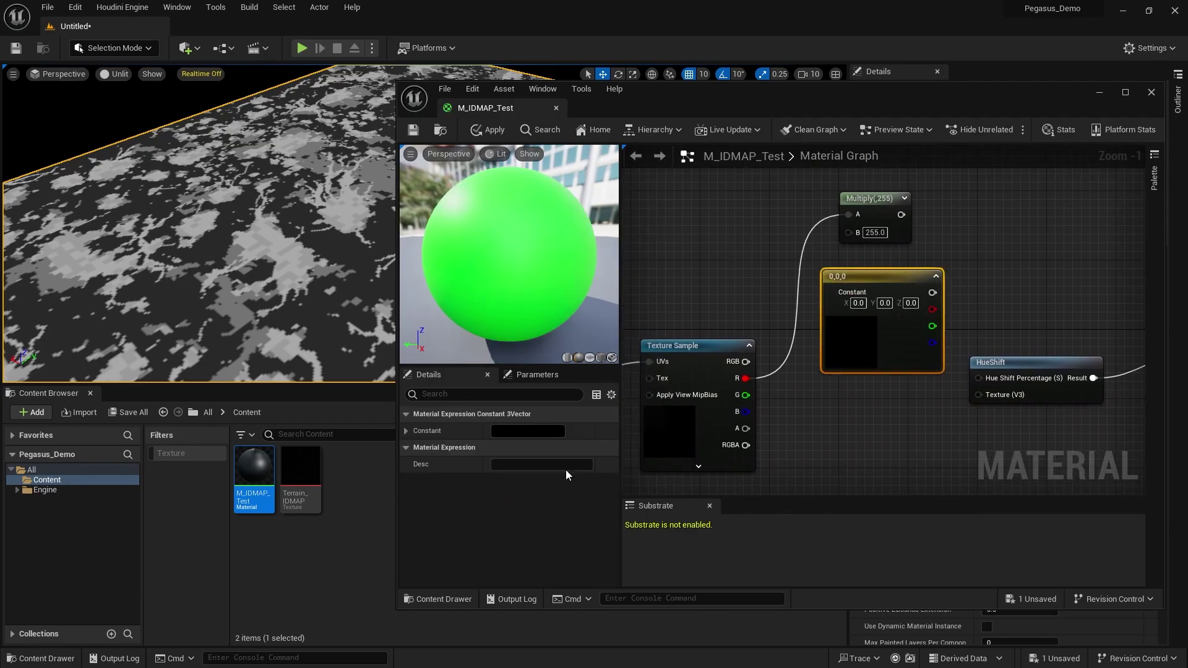
left_click(407, 430)
key("Return")
Connect the red constant to HueShift's Texture input and move the constant node below HueShift
right_click_drag(875, 345, 832, 352)
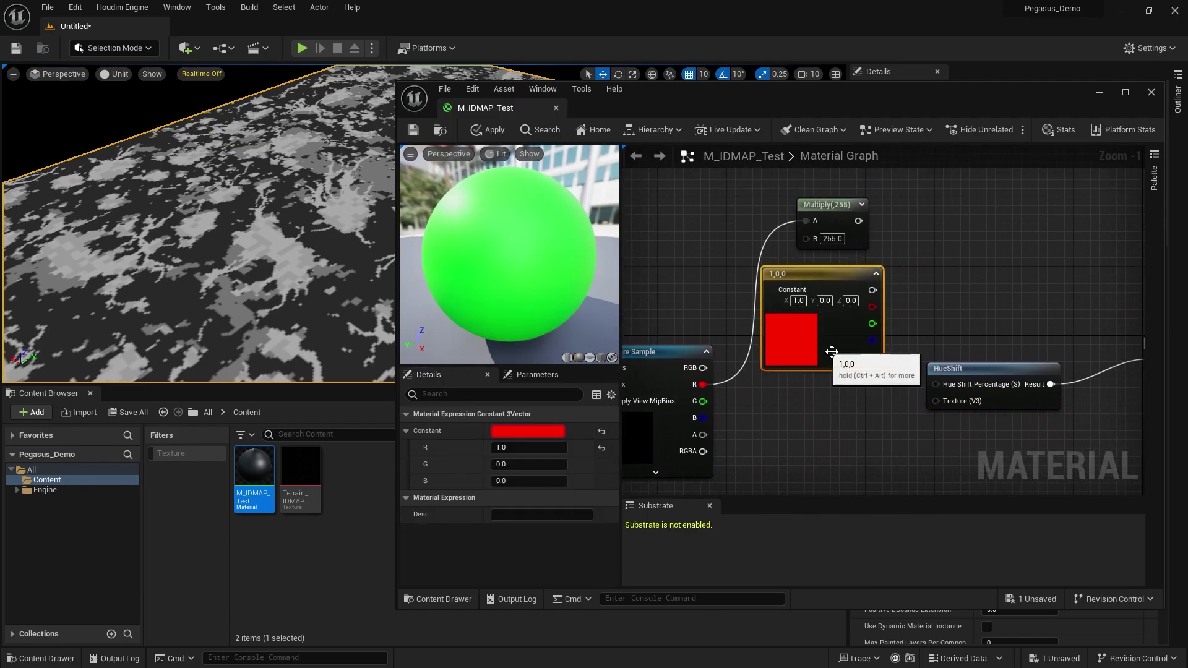
left_click_drag(875, 285, 873, 290)
scroll(854, 345, "down", 1)
right_click_drag(855, 347, 902, 253)
left_click_drag(867, 260, 856, 432)
left_click(878, 299)
Select the Landscape Coords and Texture Sample nodes together and reposition them in the graph
right_click_drag(878, 299, 840, 322)
right_click_drag(725, 299, 897, 286)
left_click_drag(879, 223, 700, 355)
right_click_drag(852, 333, 786, 374)
mouse_move(786, 374)
left_mouse_down()
mouse_move(786, 359)
mouse_move(771, 359)
left_mouse_up()
right_click_drag(922, 339, 994, 320)
Connect the Texture Sample's R channel to HueShift's Hue Shift Percentage input
left_click(827, 318)
scroll(953, 316, "up", 2)
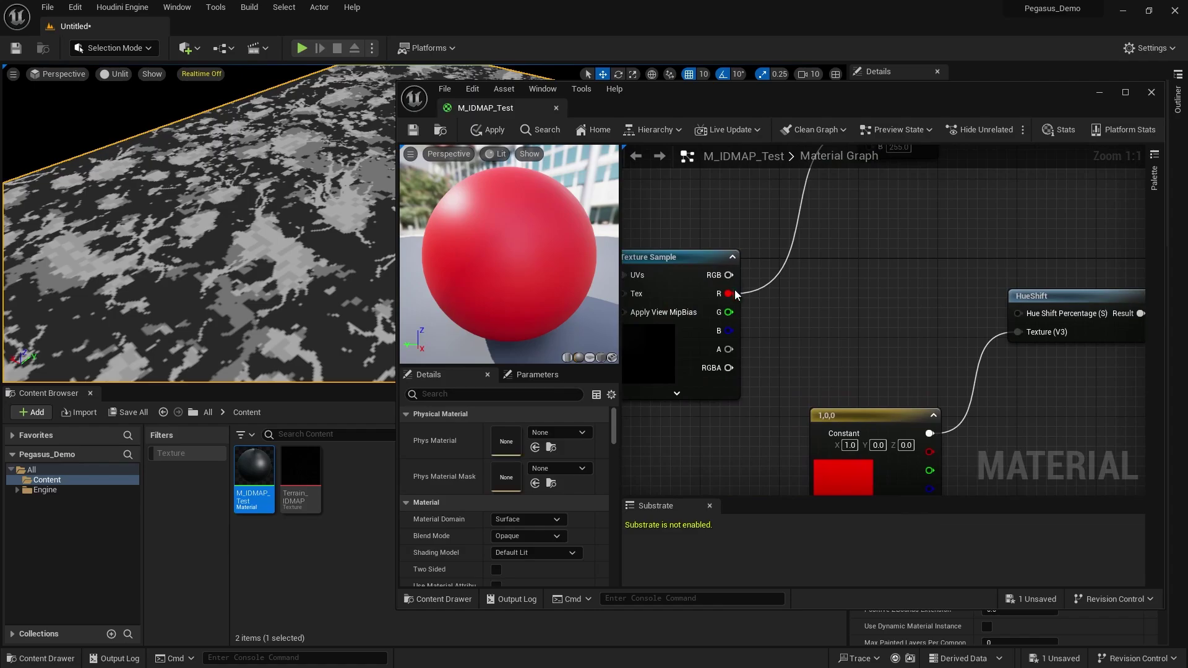
left_click_drag(1024, 315, 1023, 315)
scroll(916, 345, "down", 1)
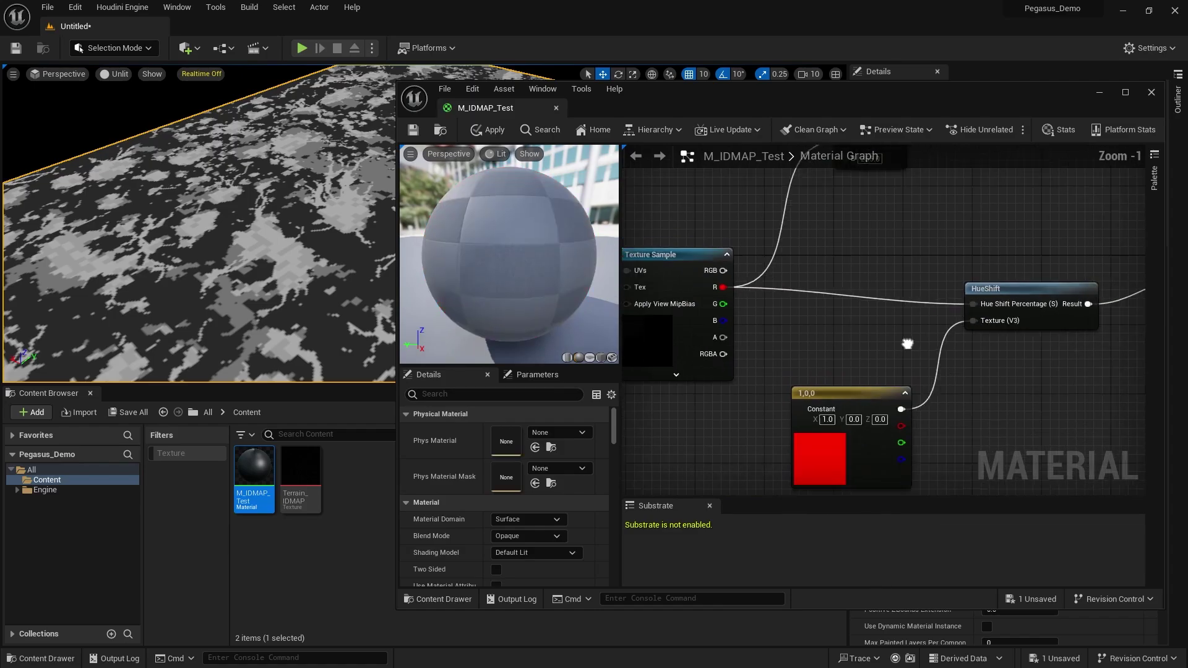
Apply the updated material to the landscape to test the direct HueShift connection
left_click(490, 129)
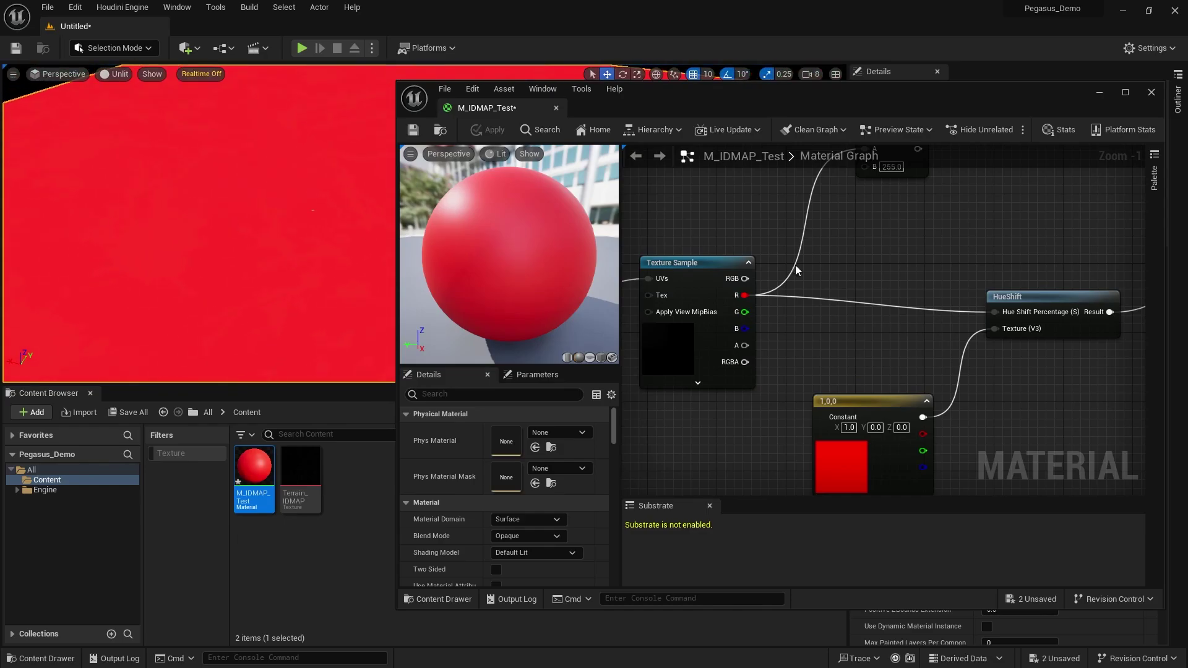
right_click_drag(1024, 293, 891, 285)
right_click_drag(750, 271, 1039, 276)
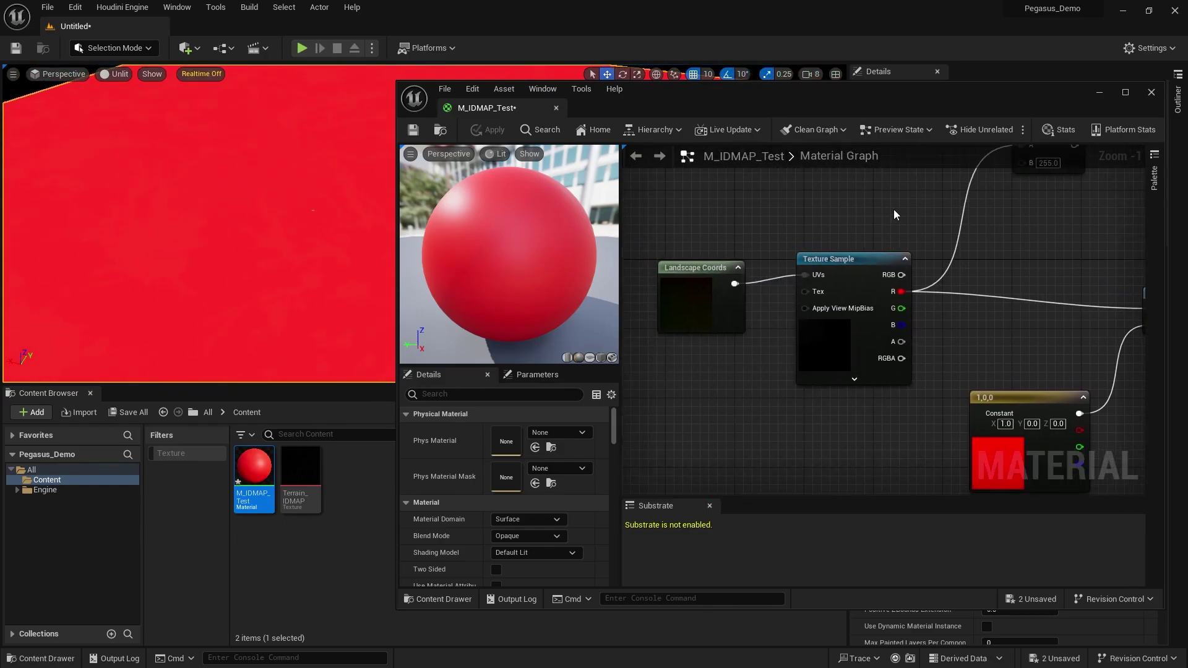
Move the Landscape Coords and Texture Sample nodes farther from HueShift to make room in the graph
left_click_drag(894, 209, 778, 367)
left_click_drag(869, 338, 825, 339)
left_click_drag(864, 227, 720, 305)
left_click_drag(815, 281, 790, 289)
left_click_drag(876, 235, 810, 297)
scroll(936, 241, "down", 1)
right_click_drag(936, 241, 845, 295)
left_click(961, 193)
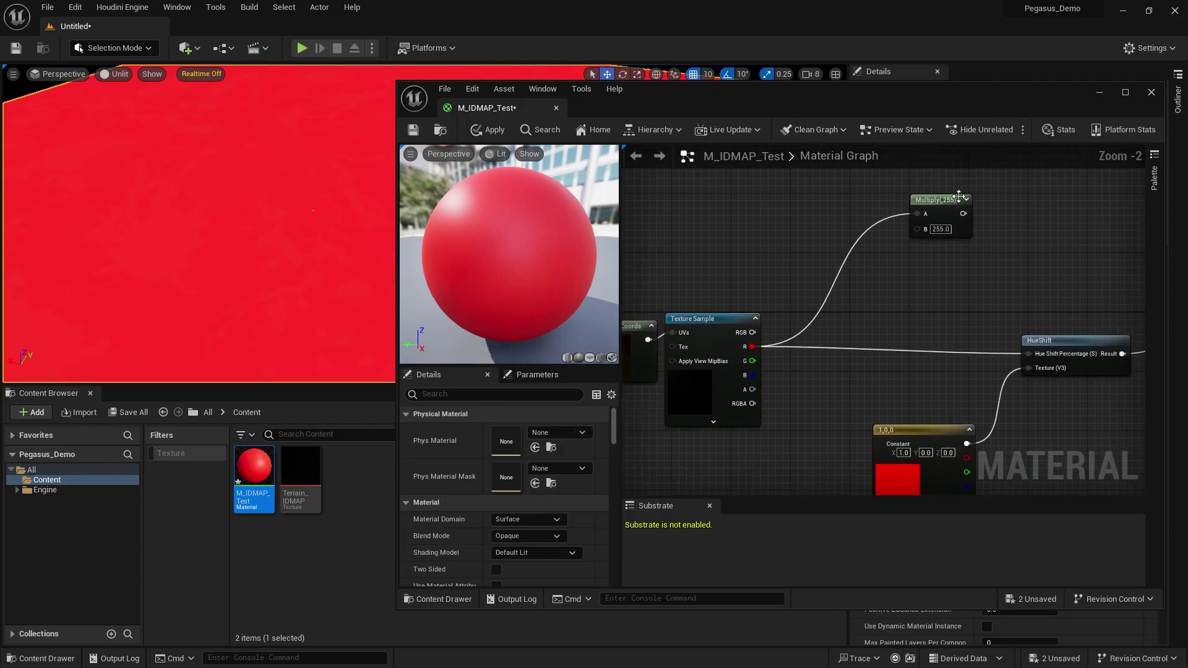
Place the 255 Multiply node before HueShift, connect its output to Hue Shift Percentage, and apply the material
left_click_drag(947, 205, 842, 331)
scroll(897, 342, "up", 2)
right_click_drag(976, 344, 963, 266)
left_click_drag(1058, 281, 859, 263)
left_click(905, 237)
right_click_drag(906, 232, 930, 248)
left_click(482, 130)
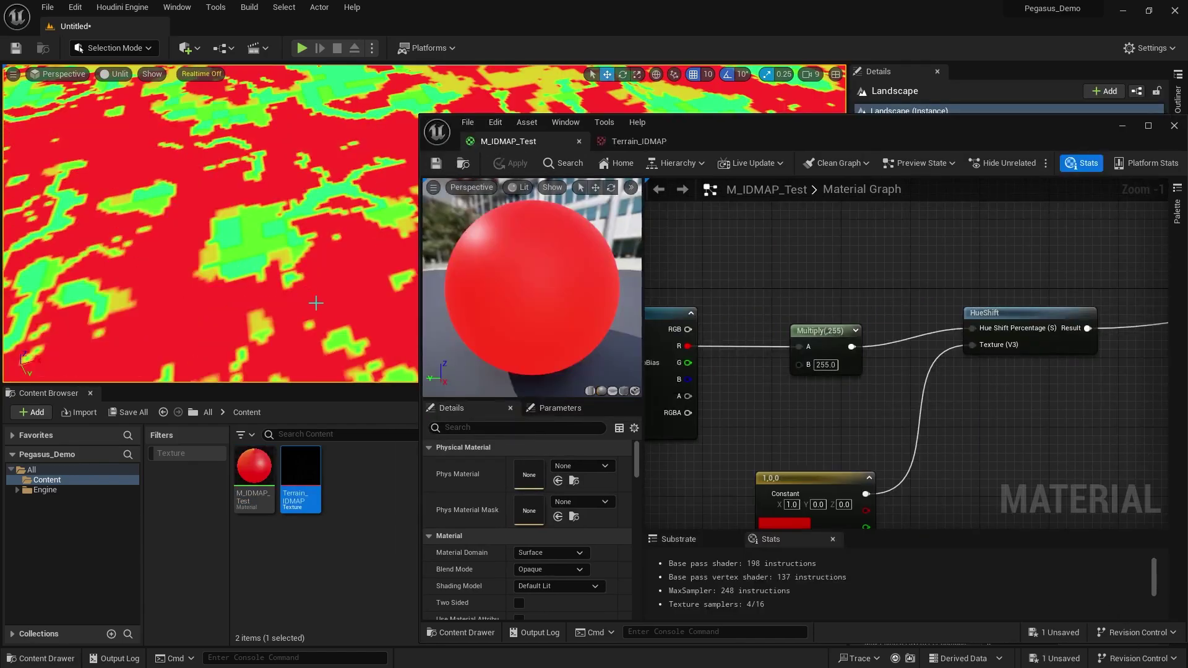
Examine the hue-shifted ID colours across the landscape from near and far, keeping the material editor clear of the view
scroll(321, 281, "down", 4)
left_click_drag(732, 128, 929, 190)
right_click_drag(384, 247, 533, 256)
scroll(433, 247, "down", 1)
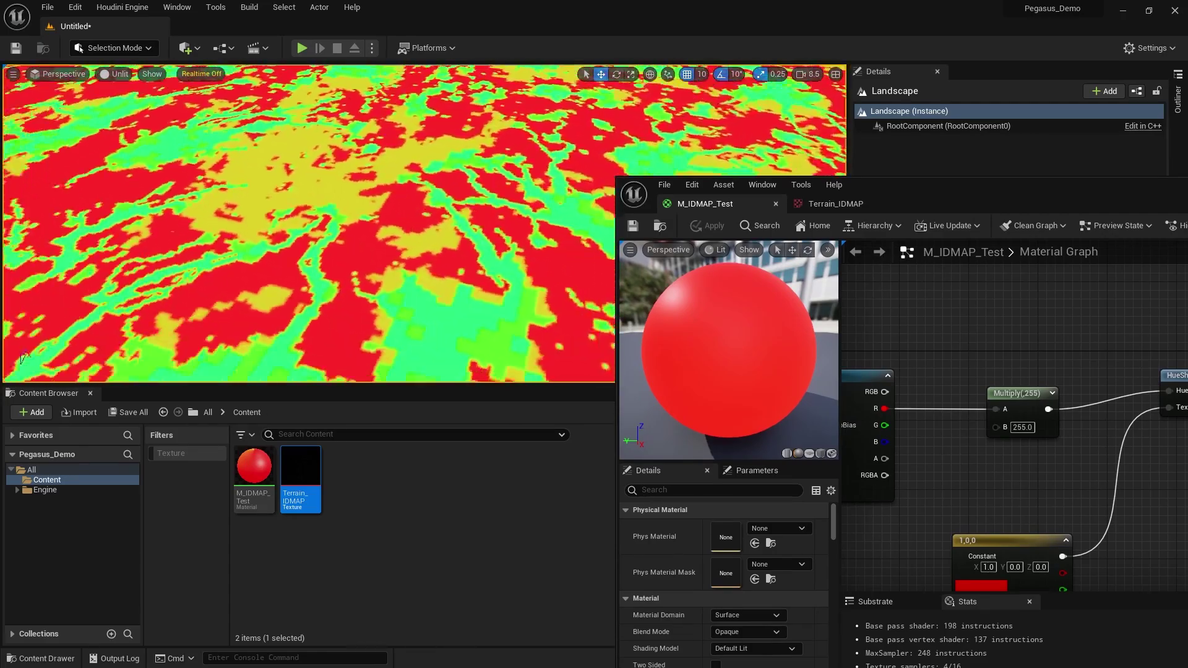
right_click_drag(433, 248, 526, 229)
scroll(433, 247, "down", 2)
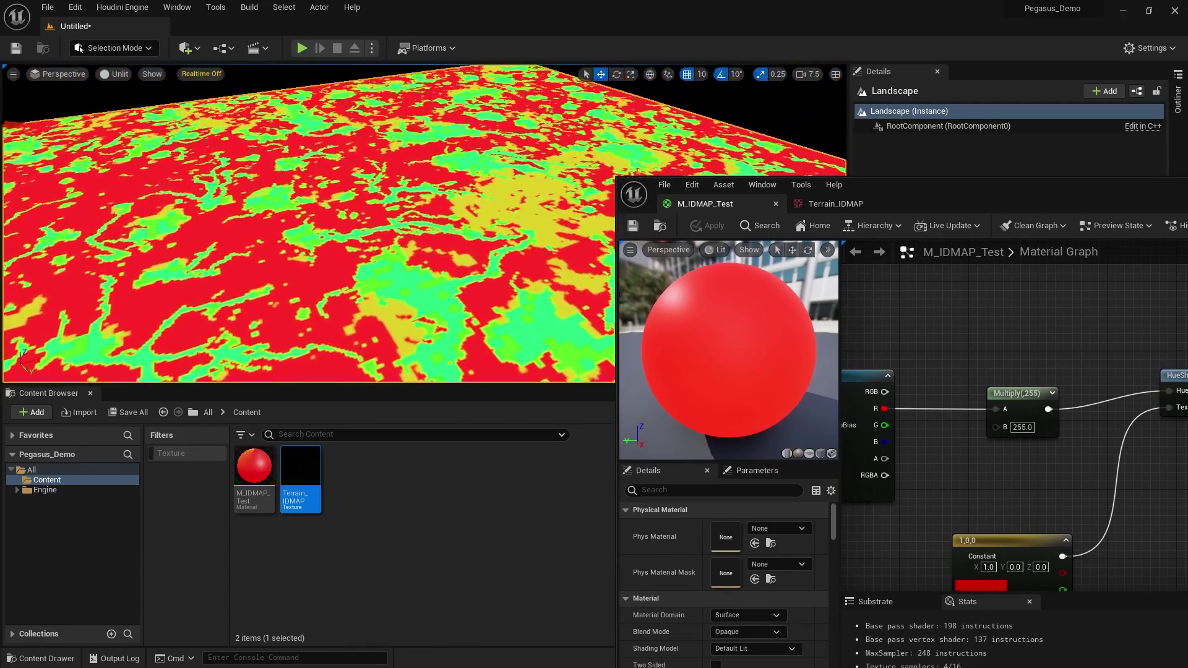
right_click_drag(344, 292, 390, 229)
scroll(348, 296, "down", 1)
scroll(388, 228, "down", 1)
scroll(1009, 353, "down", 3)
right_click_drag(570, 260, 574, 264)
scroll(573, 262, "down", 1)
left_click_drag(994, 200, 926, 162)
right_click_drag(433, 247, 436, 250)
scroll(436, 250, "down", 1)
Move the HueShift node closer to the 255 Multiply node
right_click_drag(868, 363, 886, 358)
left_click_drag(1031, 299, 1027, 309)
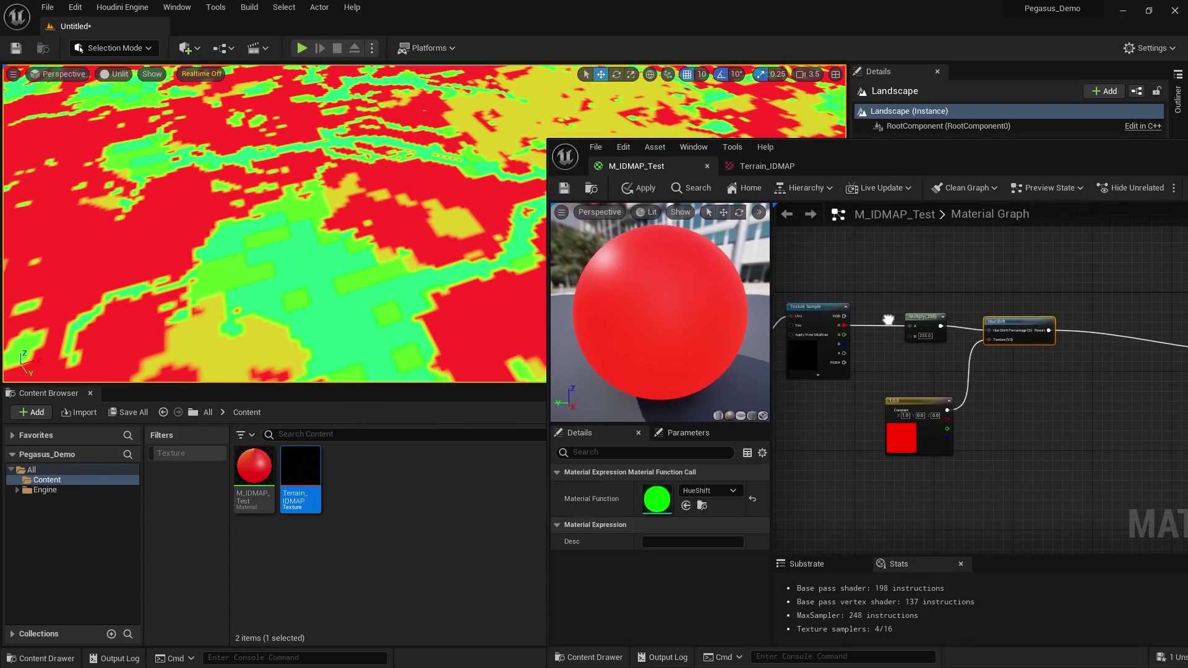
scroll(1027, 311, "up", 2)
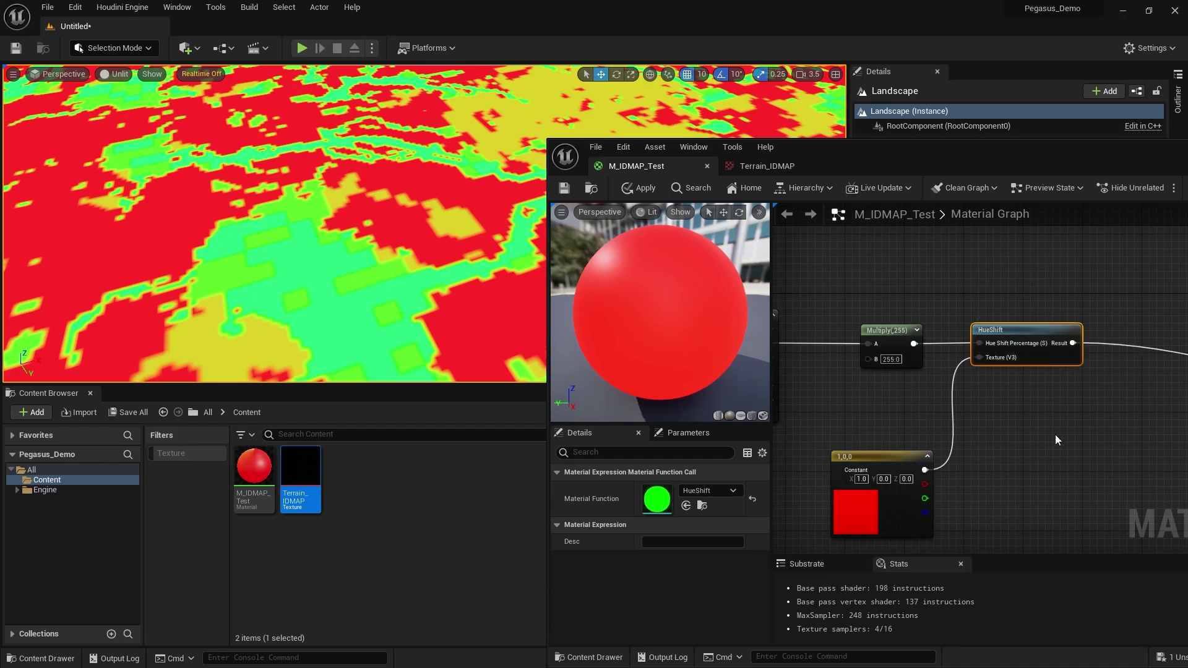
scroll(1056, 434, "down", 3)
right_click_drag(1056, 434, 1006, 357)
scroll(1005, 356, "down", 2)
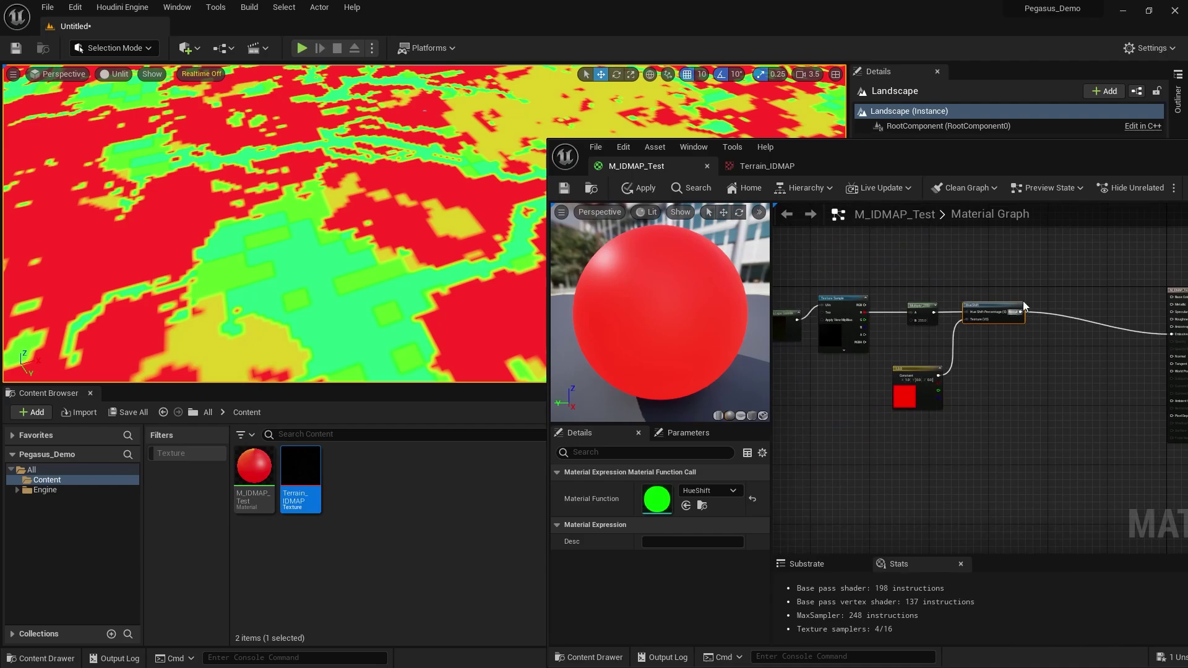
right_click_drag(1023, 302, 1082, 300)
left_click_drag(1094, 279, 829, 397)
left_click(942, 387)
right_click_drag(1101, 343, 960, 358)
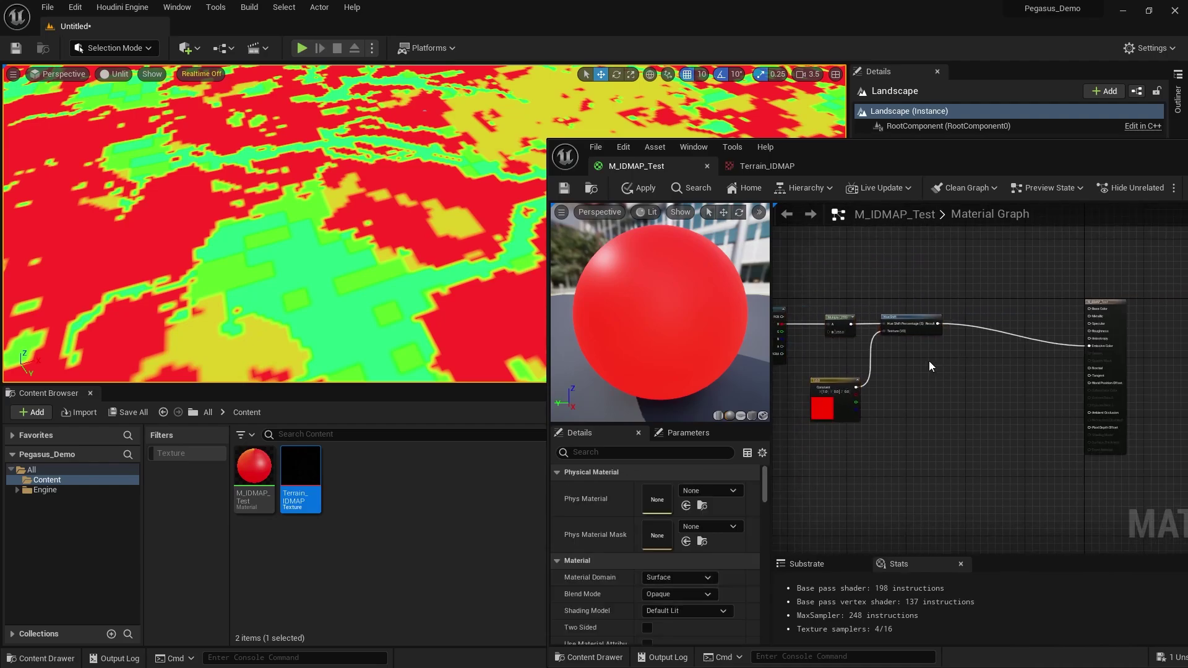
Add a DebugScalarValues node below HueShift and connect its Result to the material's Emissive Color
right_click_drag(435, 270, 436, 271)
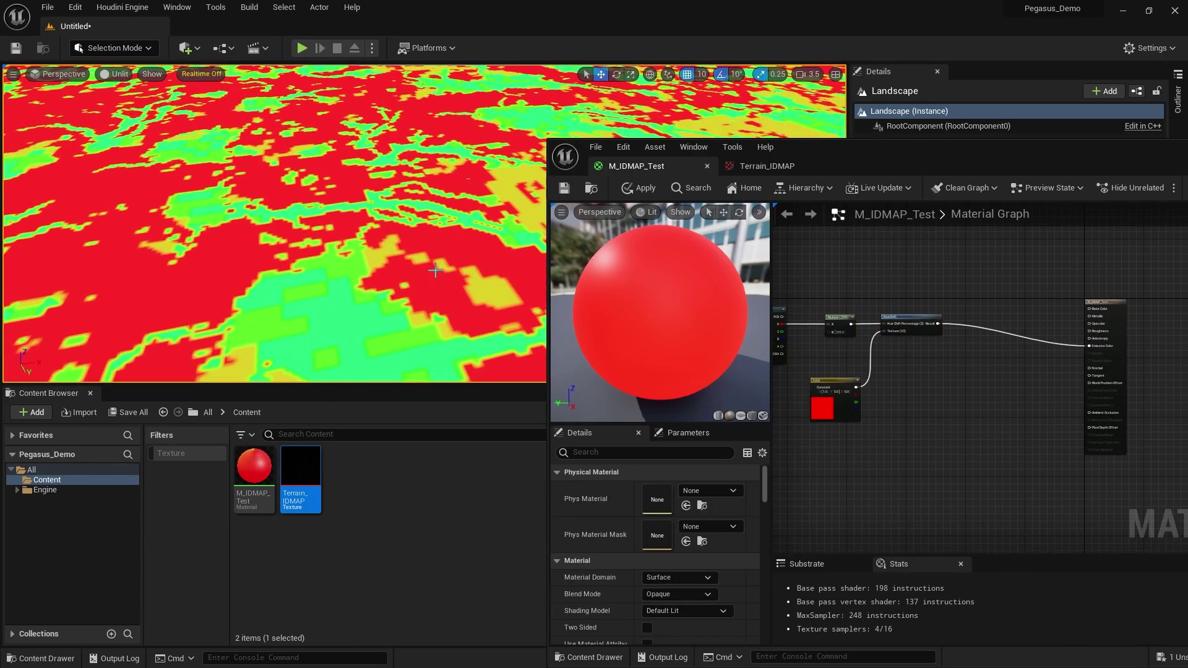
scroll(922, 392, "up", 4)
right_click(941, 384)
type("debu")
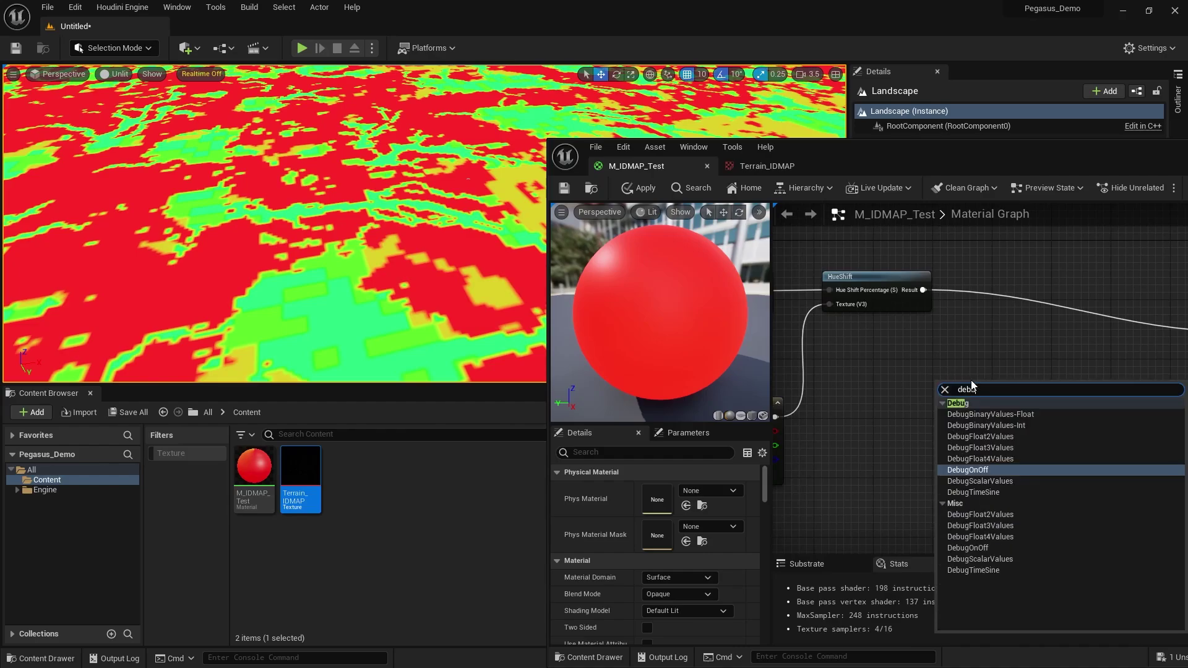
type("g scal")
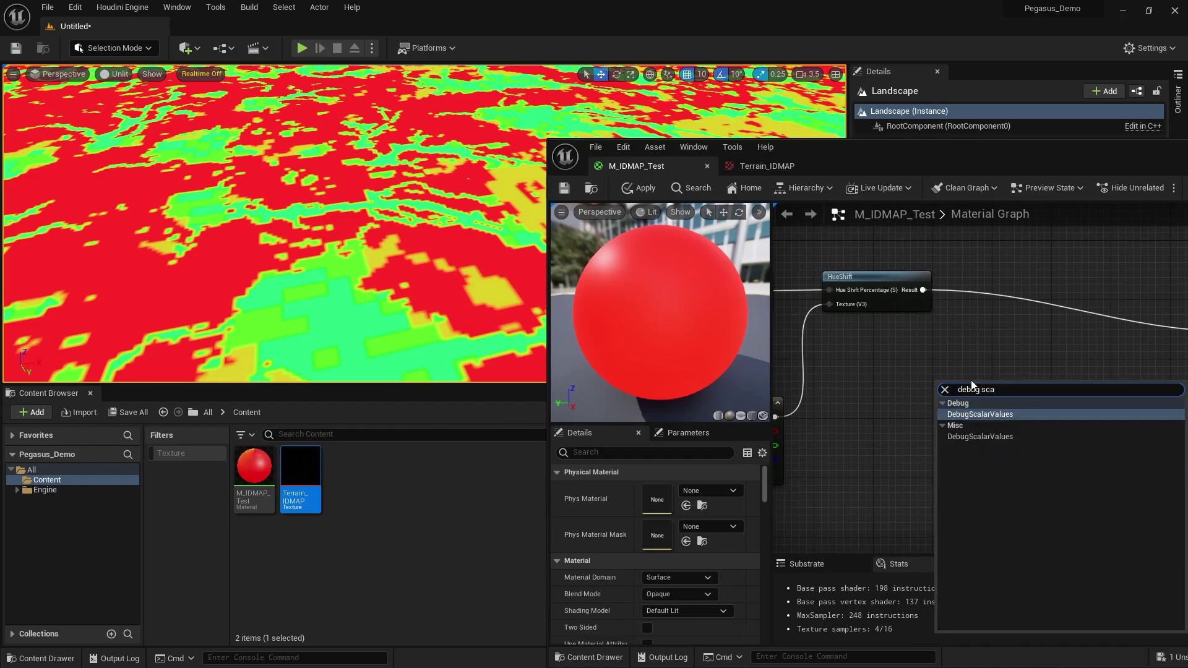
key("Return")
right_click_drag(1016, 371, 938, 358)
left_click_drag(937, 371, 906, 381)
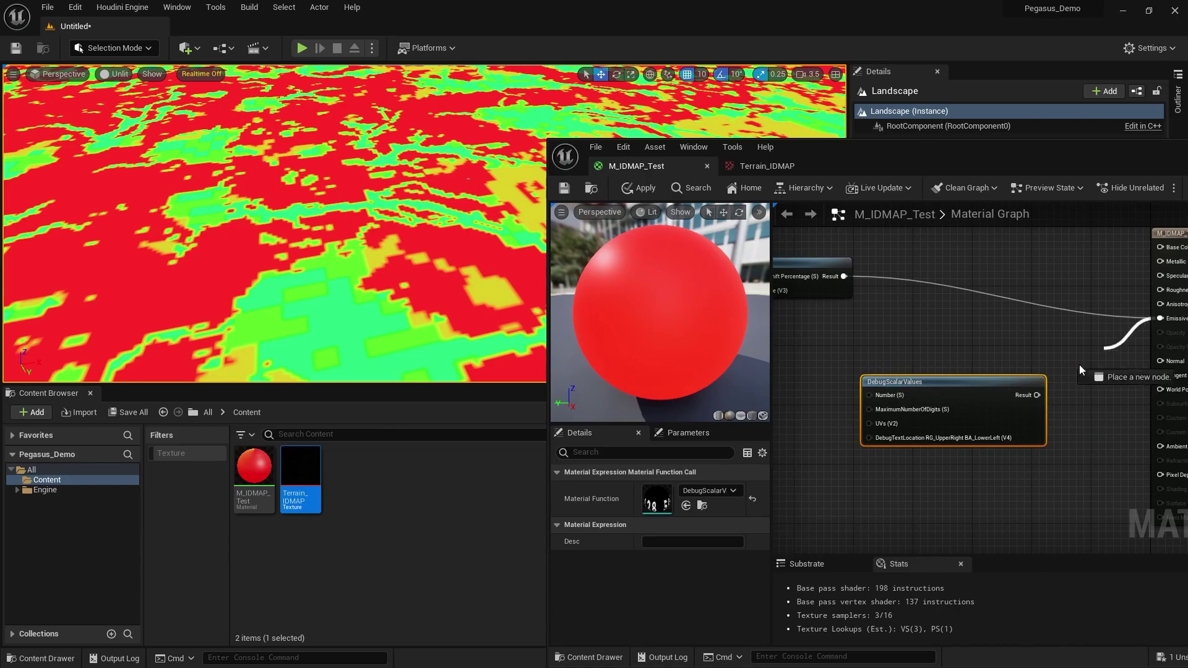
Connect the 255 Multiply node's output to the Number input of DebugScalarValues
right_click_drag(791, 353, 1006, 334)
scroll(1007, 334, "down", 1)
right_click_drag(895, 255, 919, 276)
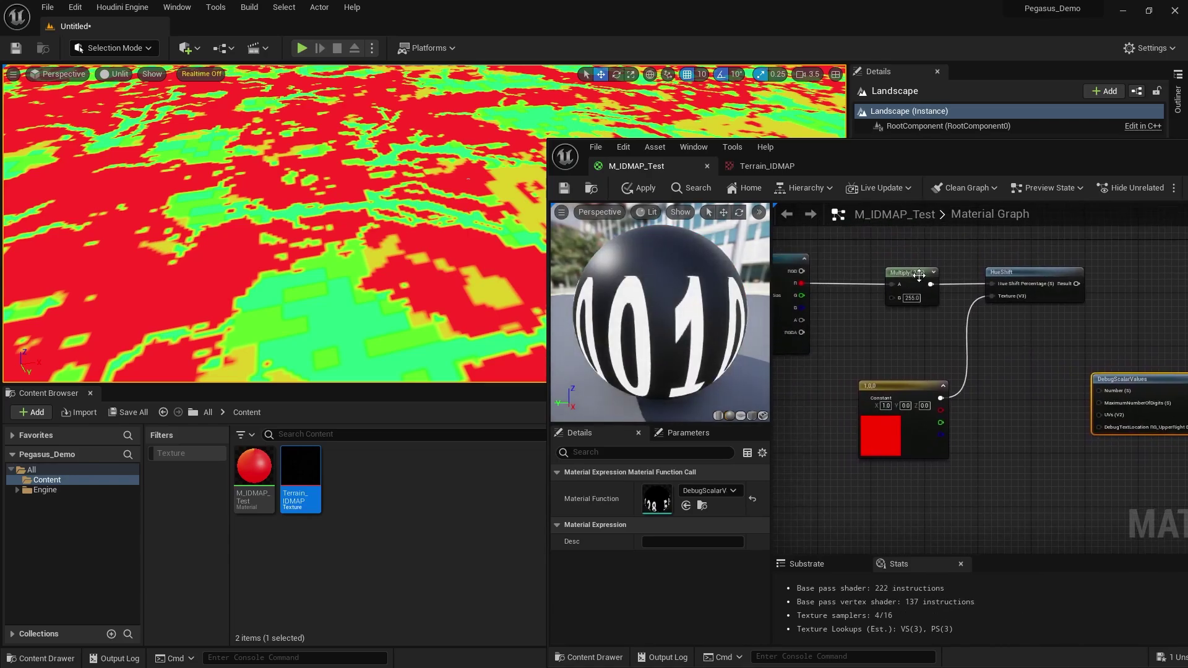
scroll(1097, 390, "up", 2)
left_click_drag(1025, 339, 1097, 388)
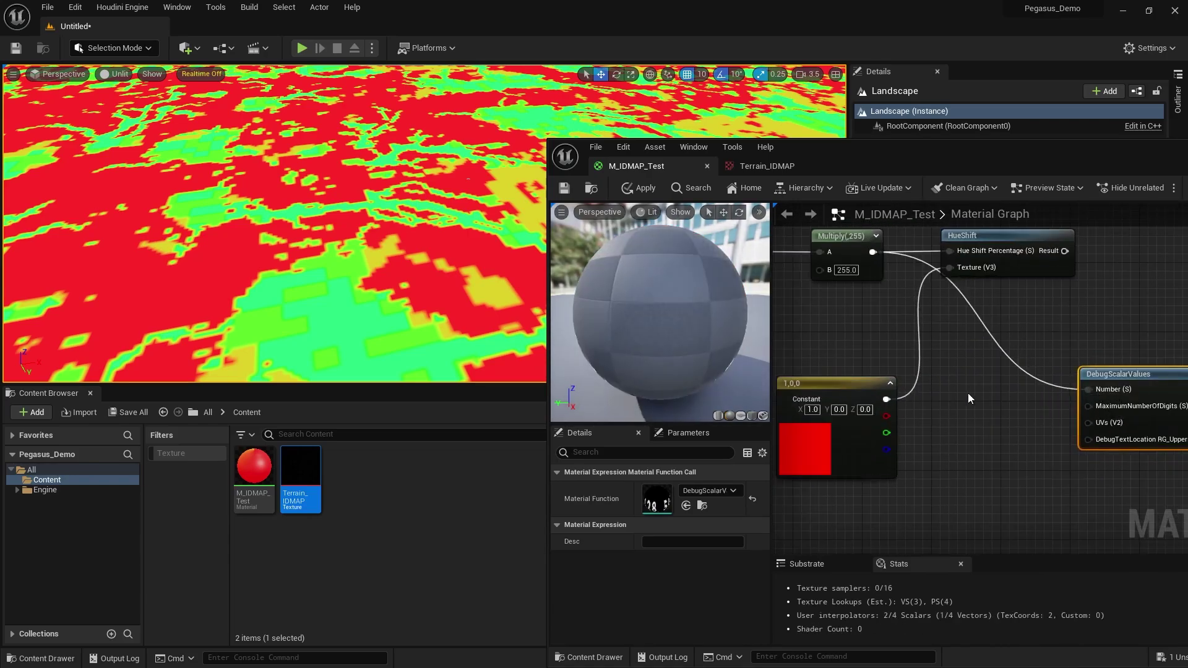
Move the red constant node up so it sits just beneath the 255 Multiply node
right_click_drag(911, 404, 989, 369)
scroll(989, 369, "down", 2)
left_click_drag(891, 417, 878, 336)
right_click_drag(877, 336, 997, 347)
scroll(998, 348, "down", 2)
left_click(997, 348)
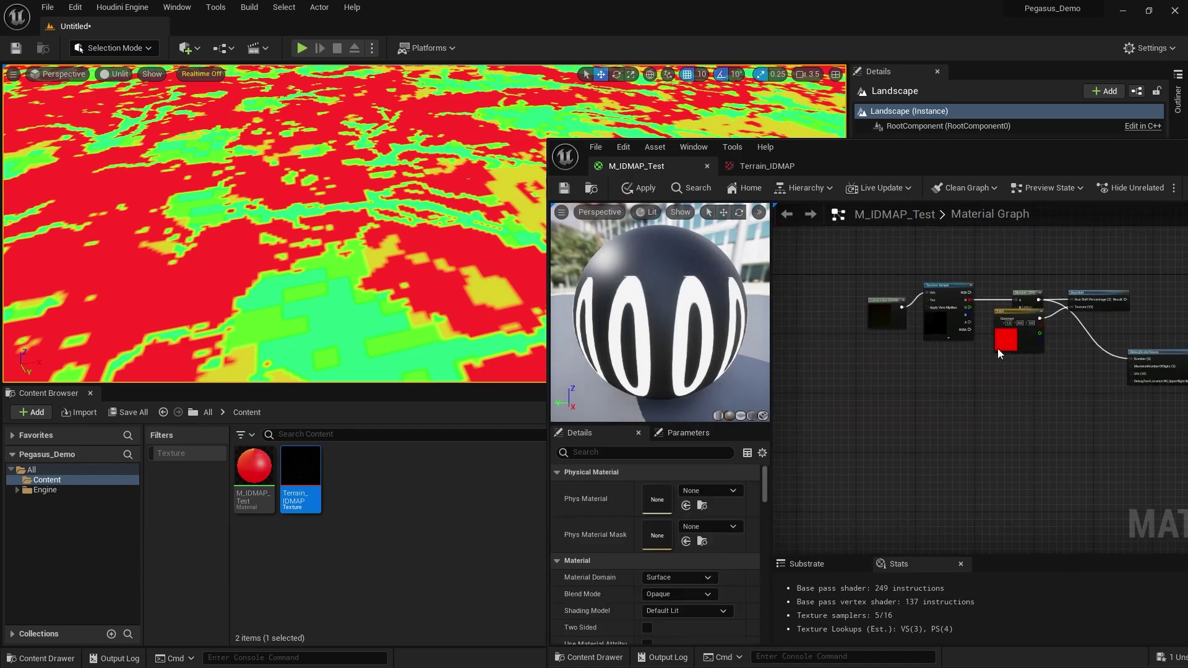
left_click_drag(998, 348, 997, 359)
Connect Landscape Coords to the UVs input of DebugScalarValues, apply the material, and inspect the digits on the landscape
scroll(930, 338, "up", 1)
scroll(902, 361, "up", 2)
left_click_drag(877, 311, 1107, 374)
right_click_drag(984, 417, 950, 403)
scroll(949, 402, "down", 2)
left_click(950, 403)
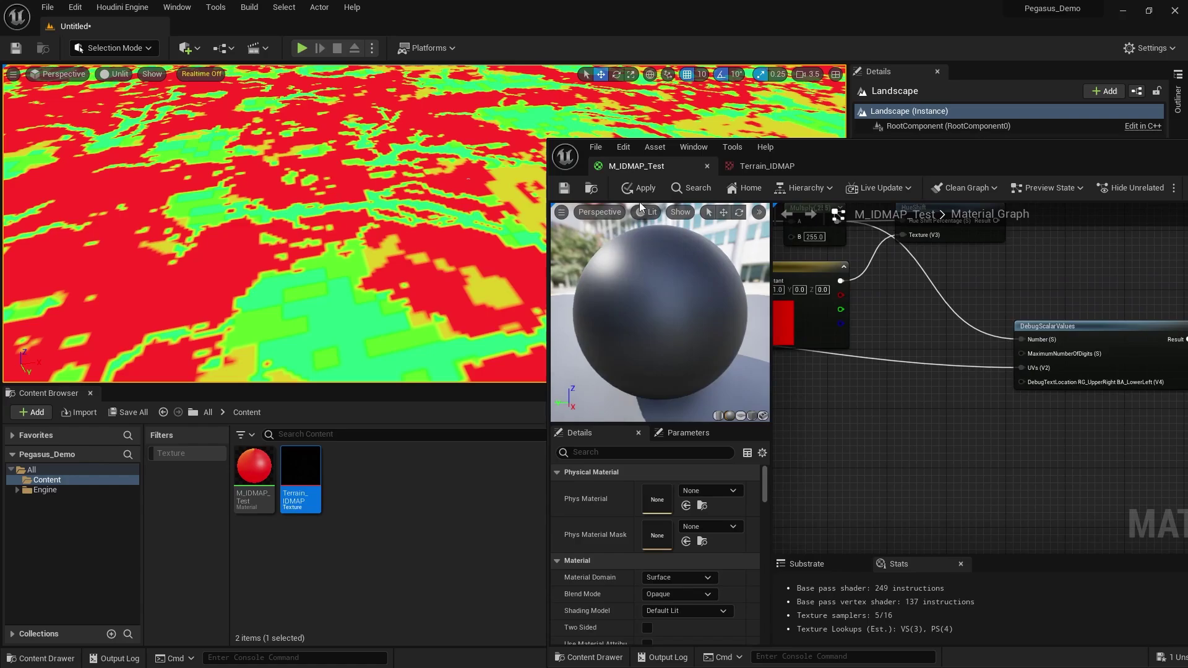
left_click(635, 191)
key("s")
right_click_drag(369, 234, 335, 241)
scroll(374, 234, "up", 5)
key("d")
right_click_drag(403, 198, 403, 198)
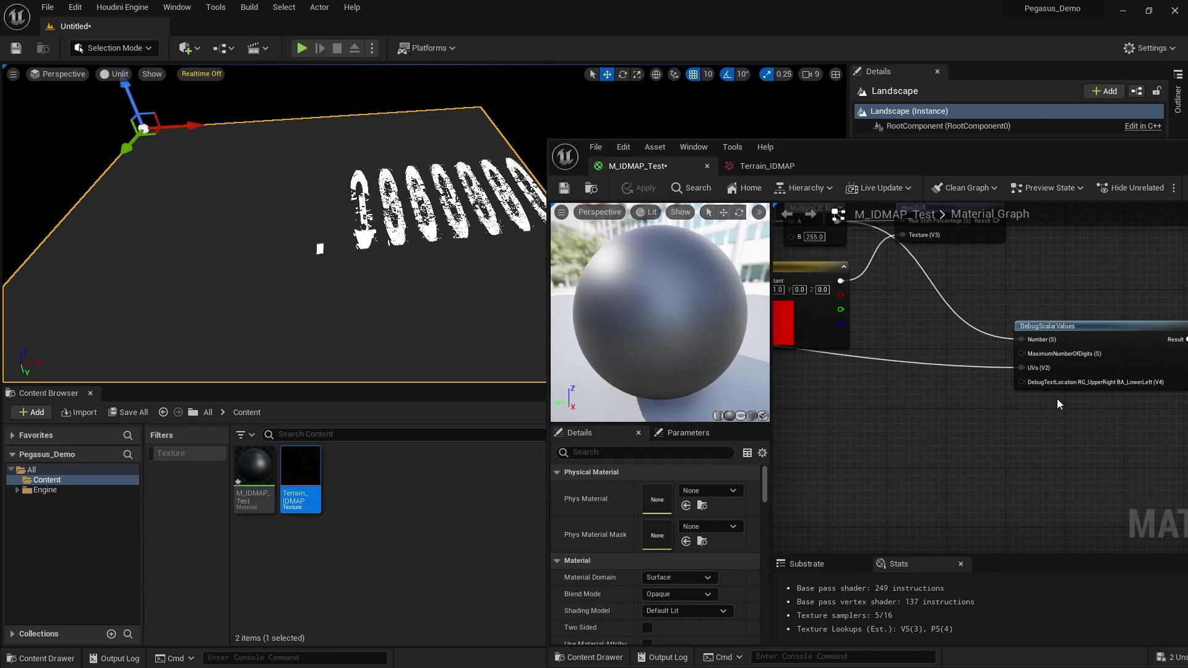
Insert a Multiply node with B set to 16.0 between Landscape Coords and the DebugScalarValues UVs input, and apply the material
right_click_drag(916, 371, 961, 380)
key("m")
left_click(923, 373)
right_click_drag(1100, 369, 1040, 363)
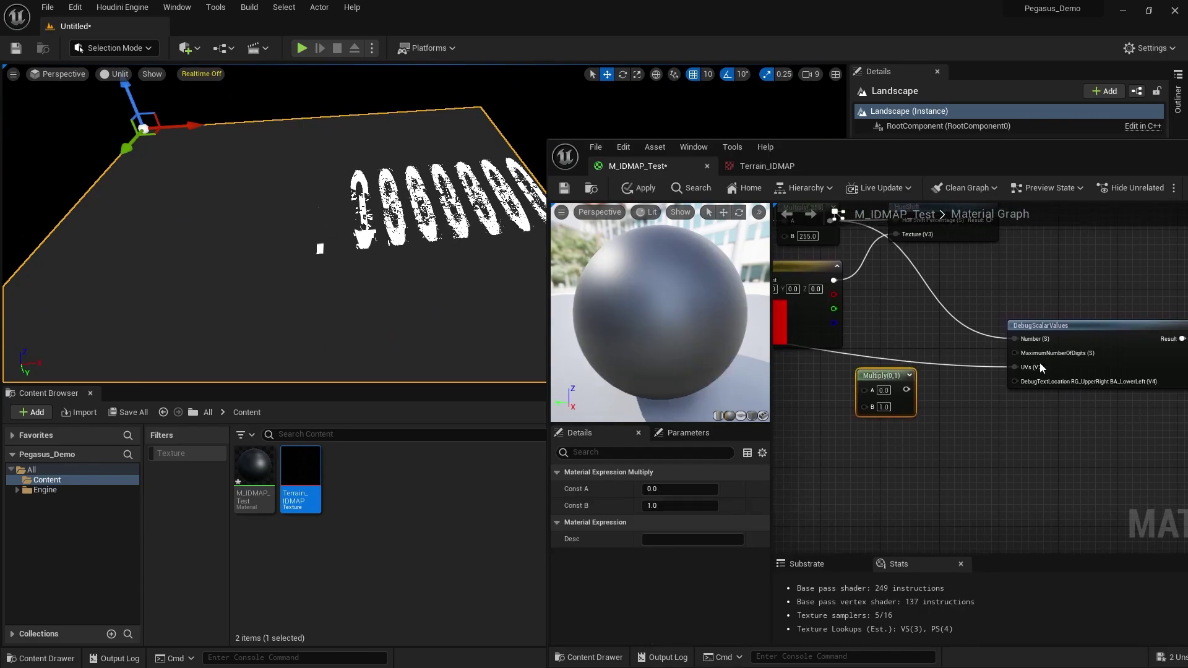
mouse_move(1038, 365)
left_mouse_down("ctrl")
mouse_move(867, 389)
mouse_move(1026, 365)
left_mouse_up("ctrl")
right_click_drag(926, 399, 1000, 402)
scroll(989, 404, "up", 2)
left_click(975, 457)
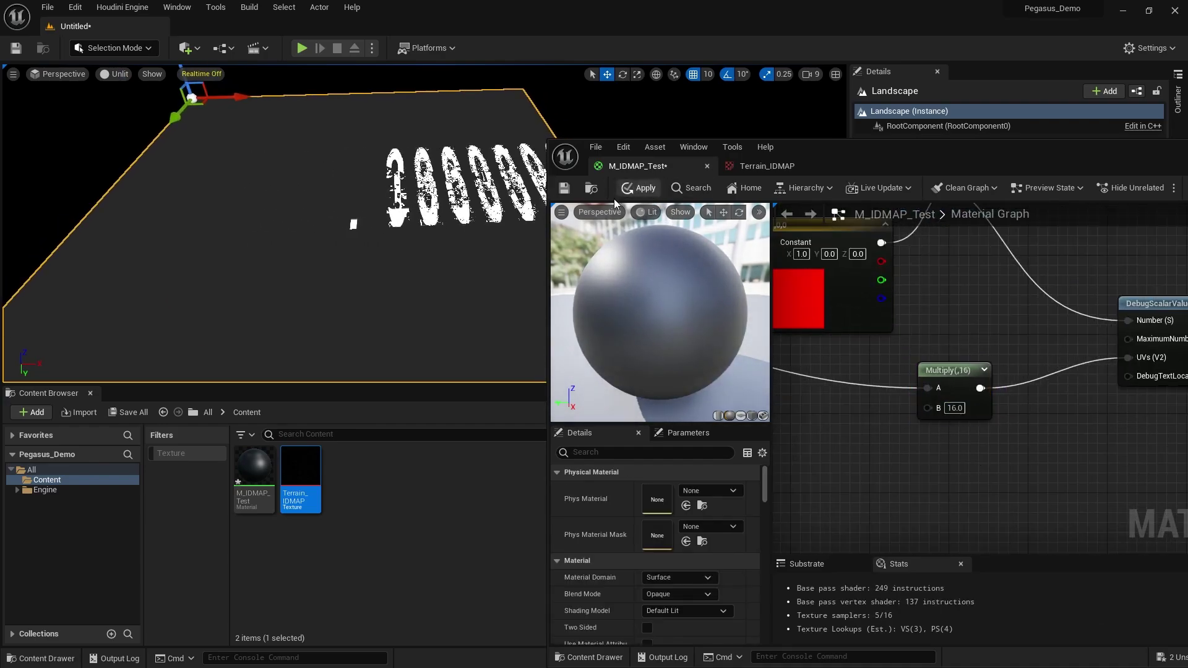
right_click_drag(969, 332, 1005, 354)
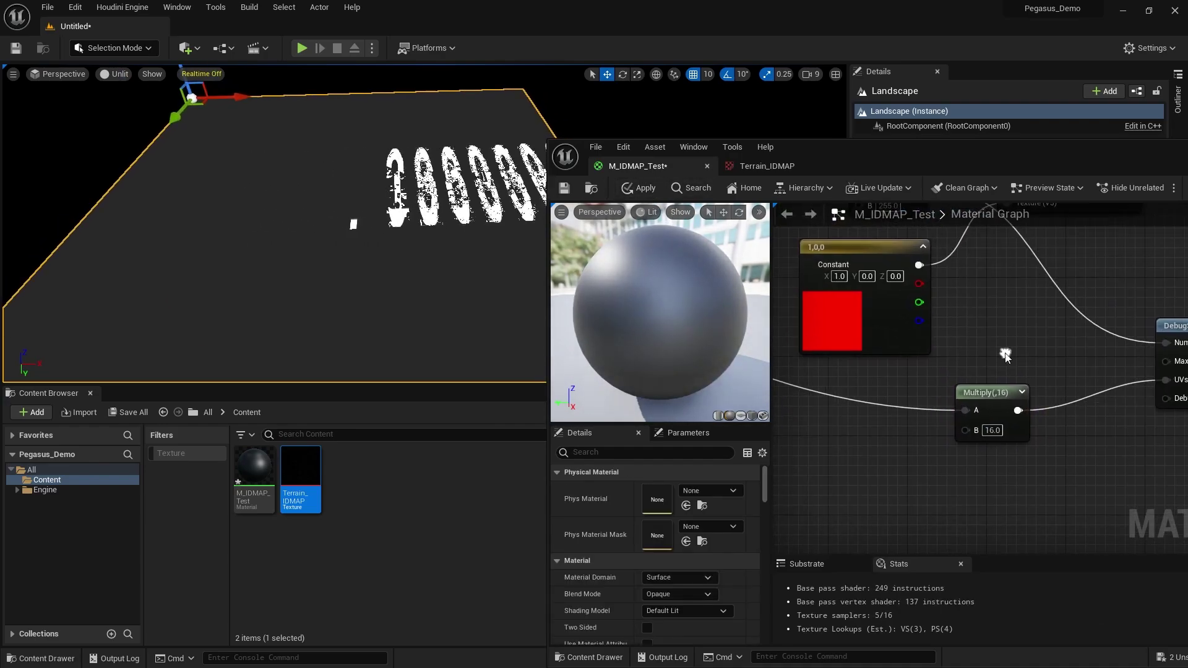
left_click(639, 196)
Insert a Frac node between the 16 Multiply and the DebugScalarValues UVs input, and apply the material
right_click_drag(1055, 395, 1023, 397)
left_click_drag(985, 413, 1133, 382)
type("frac")
key("Return")
left_click(639, 188)
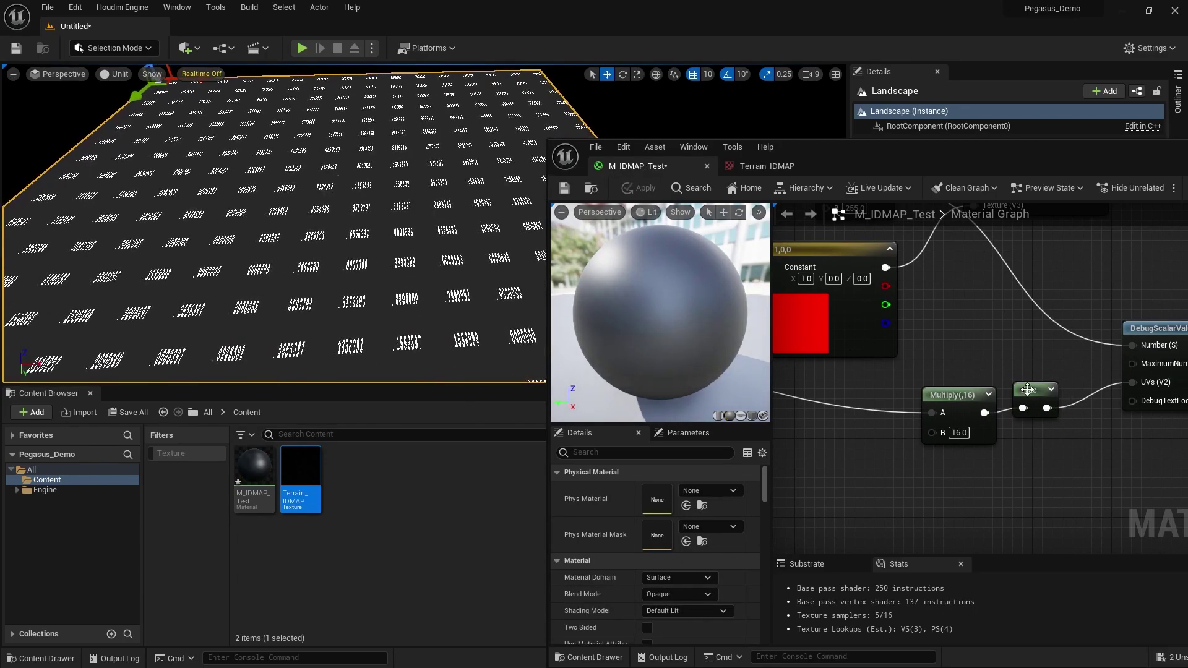
Align the Frac node with the 16 Multiply node and shift both away from DebugScalarValues
left_click_drag(1026, 399, 1025, 406)
scroll(236, 267, "up", 10)
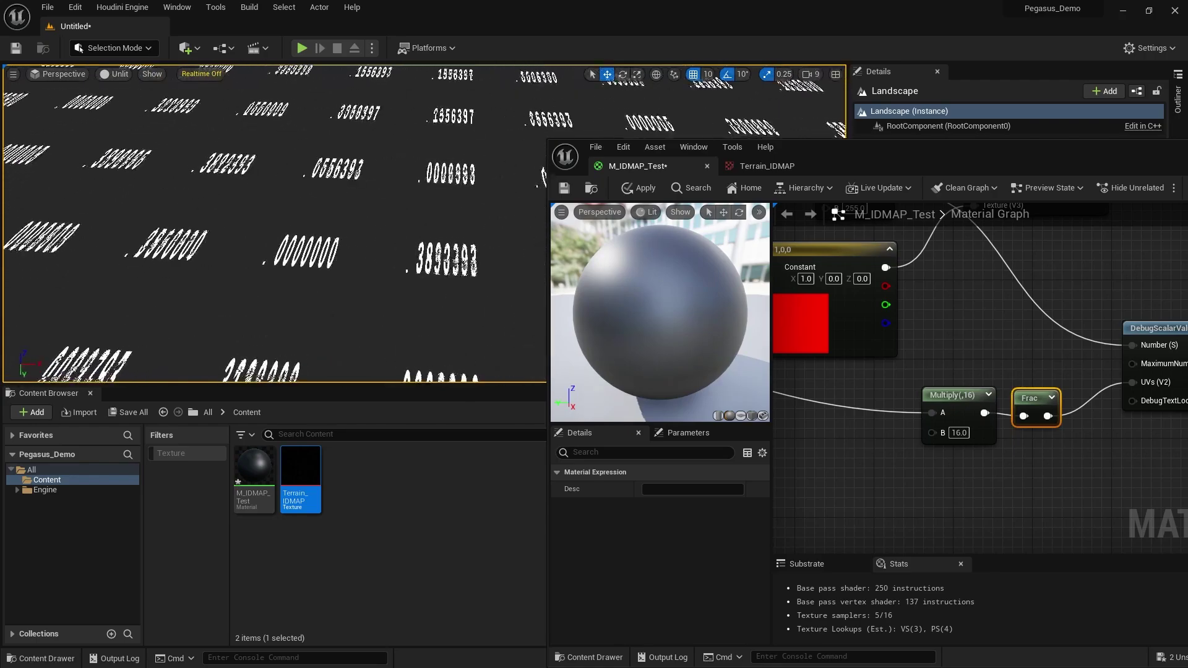
scroll(964, 381, "down", 2)
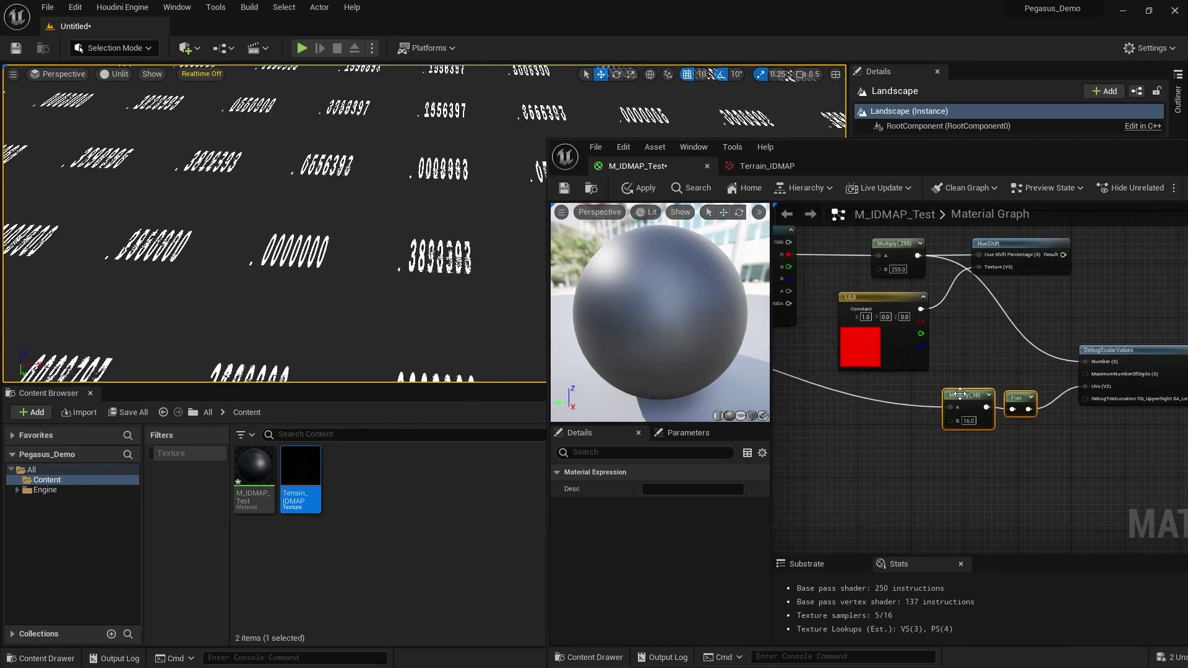
left_click_drag(960, 394, 936, 403)
left_click(963, 447)
scroll(984, 405, "down", 1)
right_click_drag(984, 405, 1068, 375)
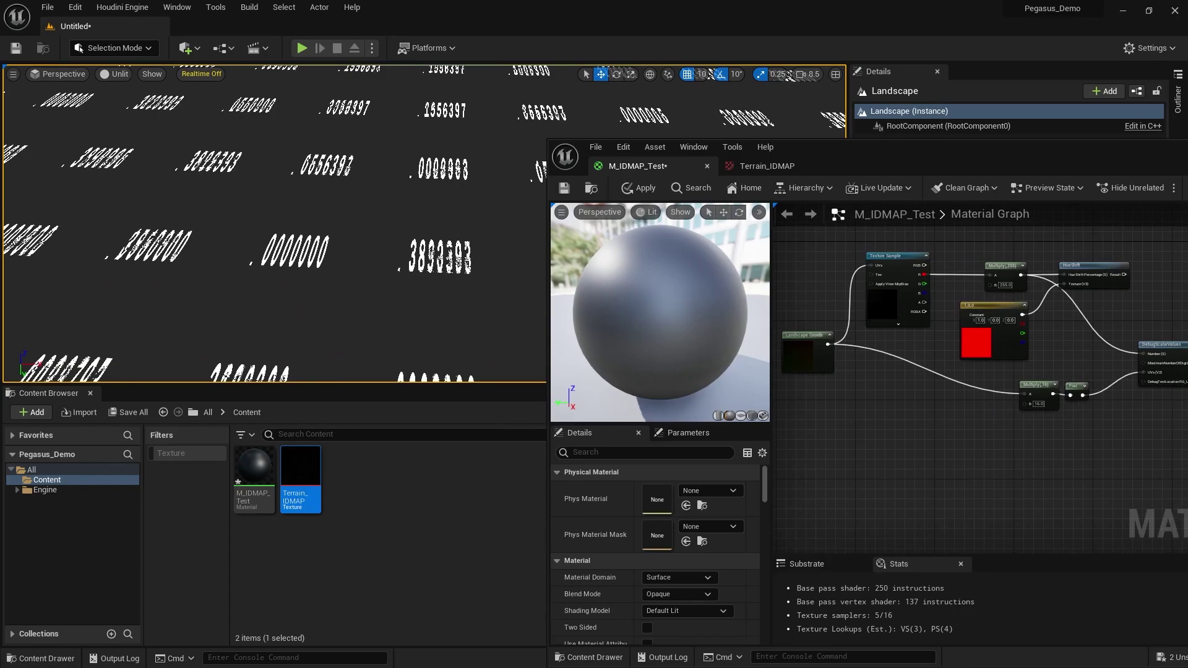
Connect Landscape Coords directly to Emissive Color and apply the material to preview the raw UVs on the landscape
scroll(930, 348, "up", 2)
right_click_drag(844, 339, 871, 323)
scroll(832, 325, "down", 4)
left_click_drag(834, 326, 1111, 288)
scroll(1070, 319, "up", 1)
right_click_drag(953, 293, 1098, 329)
left_click(655, 188)
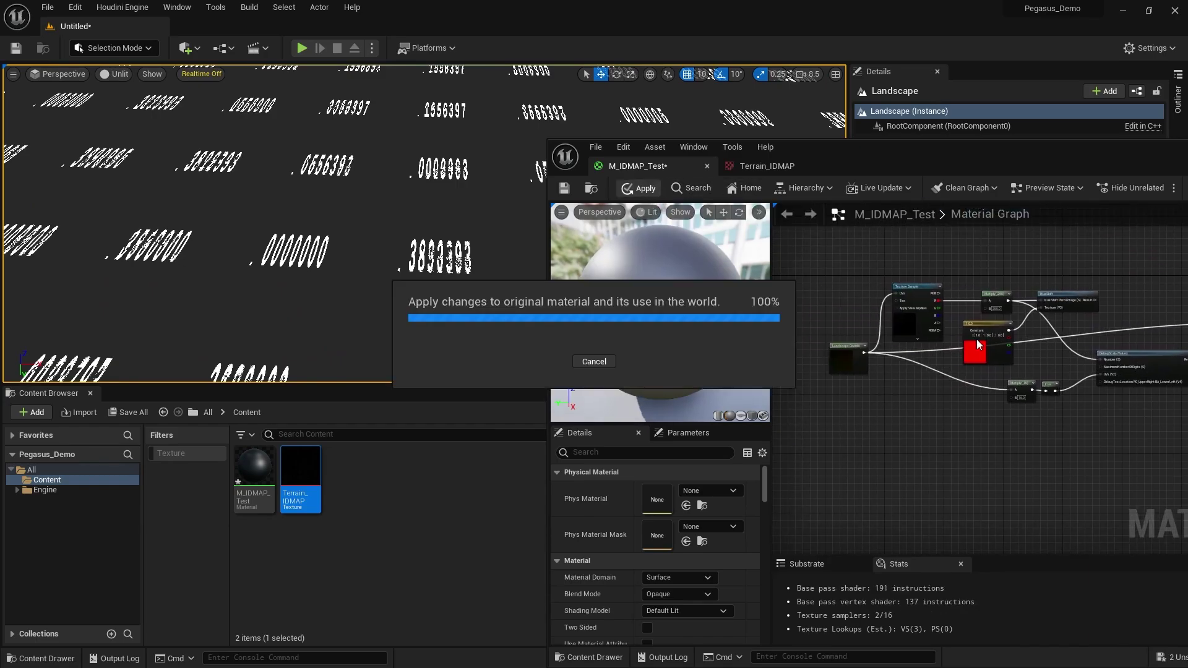
right_click_drag(396, 229, 390, 232)
scroll(390, 232, "down", 1)
scroll(832, 353, "down", 1)
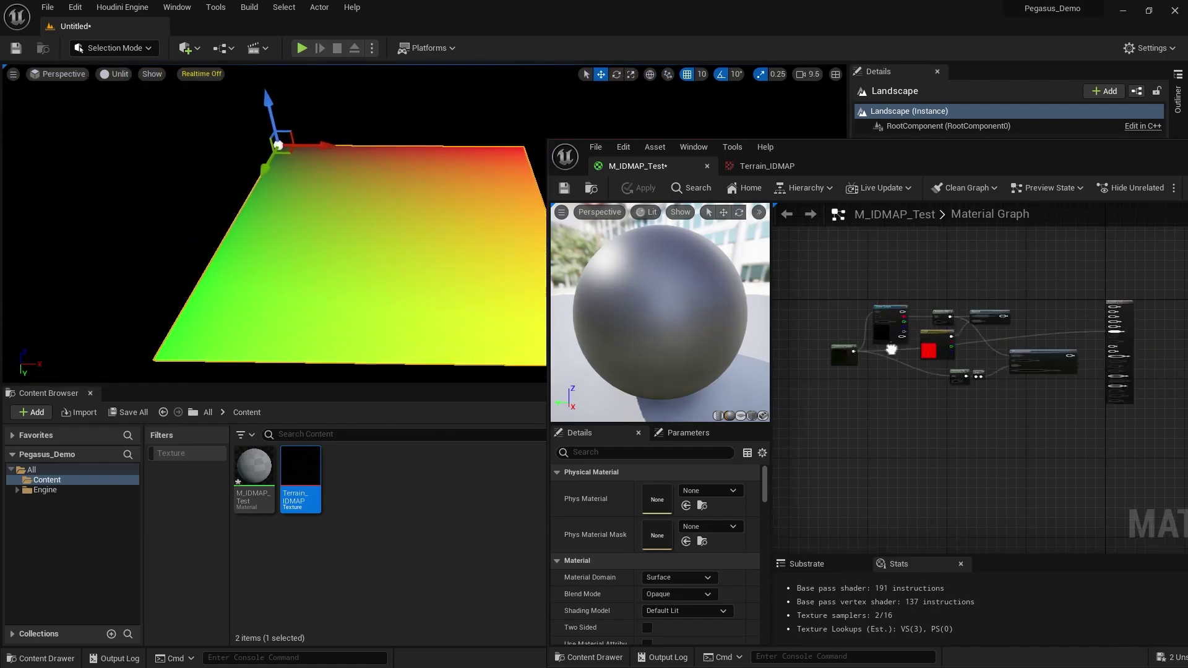
Connect the 16 Multiply node's output to Emissive Color, apply the material, and inspect the scaled UVs on the landscape
scroll(1080, 328, "up", 1)
right_click_drag(1080, 328, 1101, 341)
scroll(1102, 340, "up", 2)
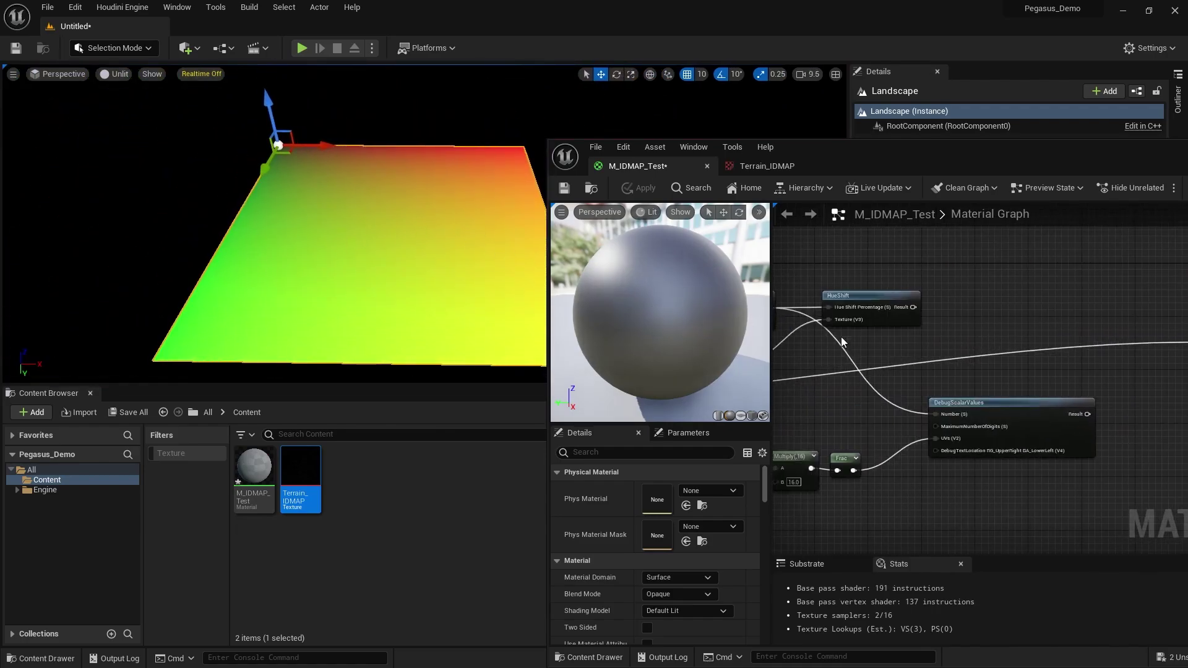
right_click_drag(842, 343, 1008, 312)
scroll(977, 437, "down", 2)
left_click_drag(977, 438, 1104, 356)
scroll(1141, 384, "down", 2)
scroll(1143, 381, "up", 4)
right_click_drag(935, 334, 1183, 322)
scroll(1183, 323, "down", 1)
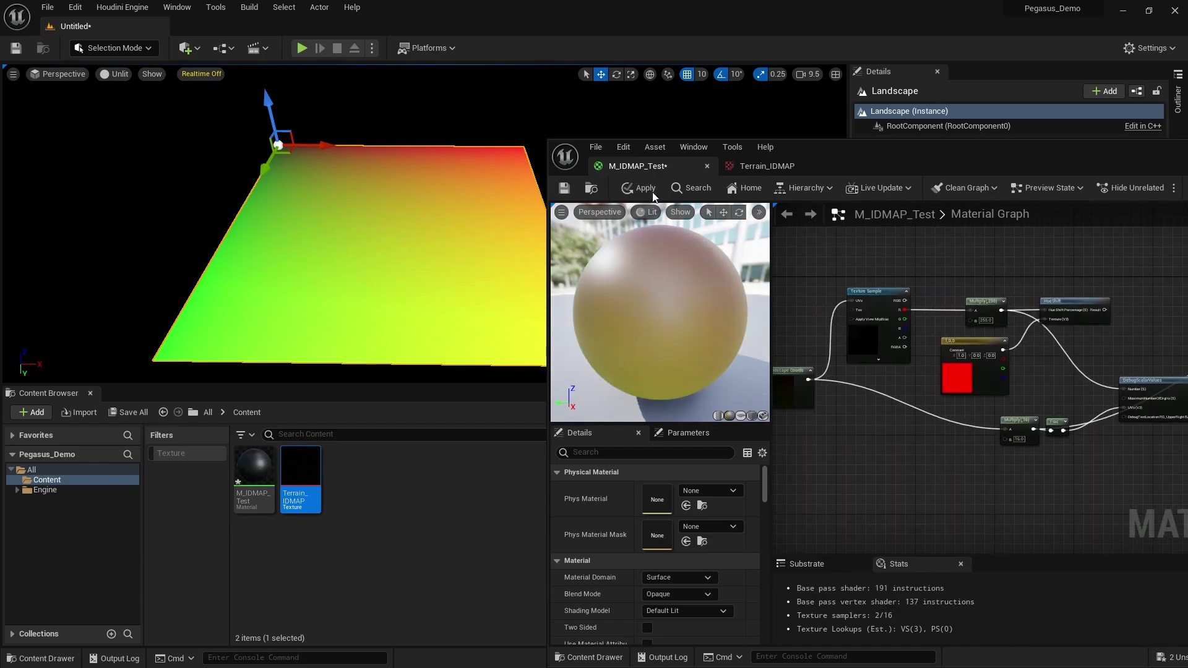
left_click(634, 189)
right_click_drag(406, 223, 365, 189)
key("g")
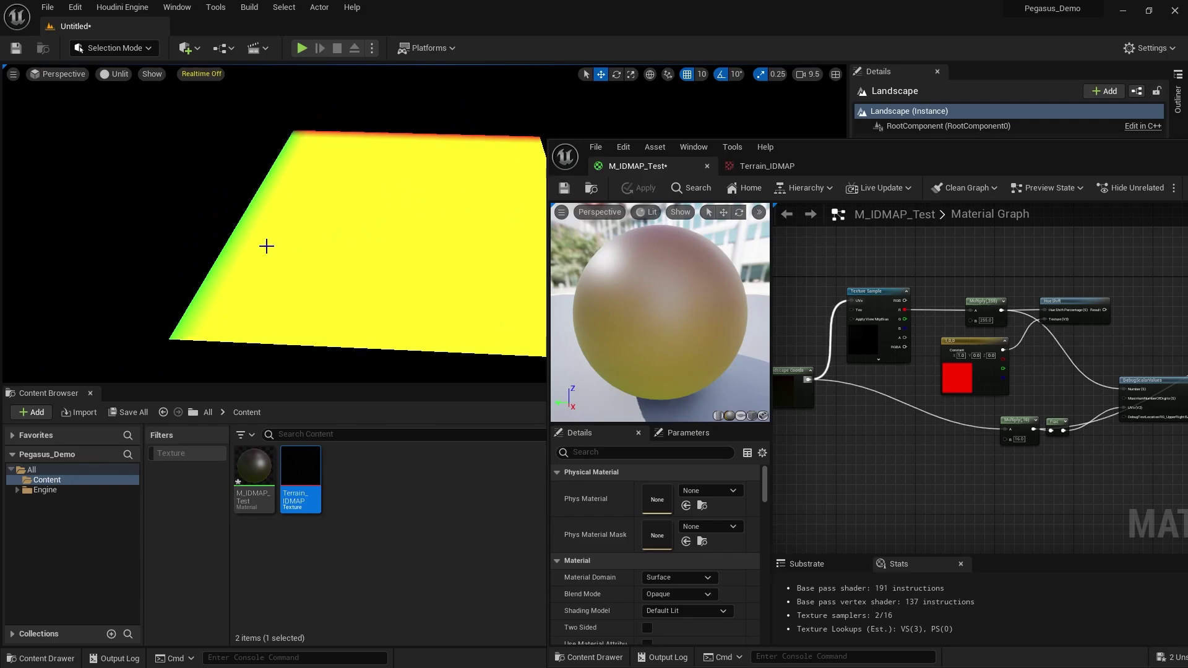
right_click_drag(372, 272, 139, 248)
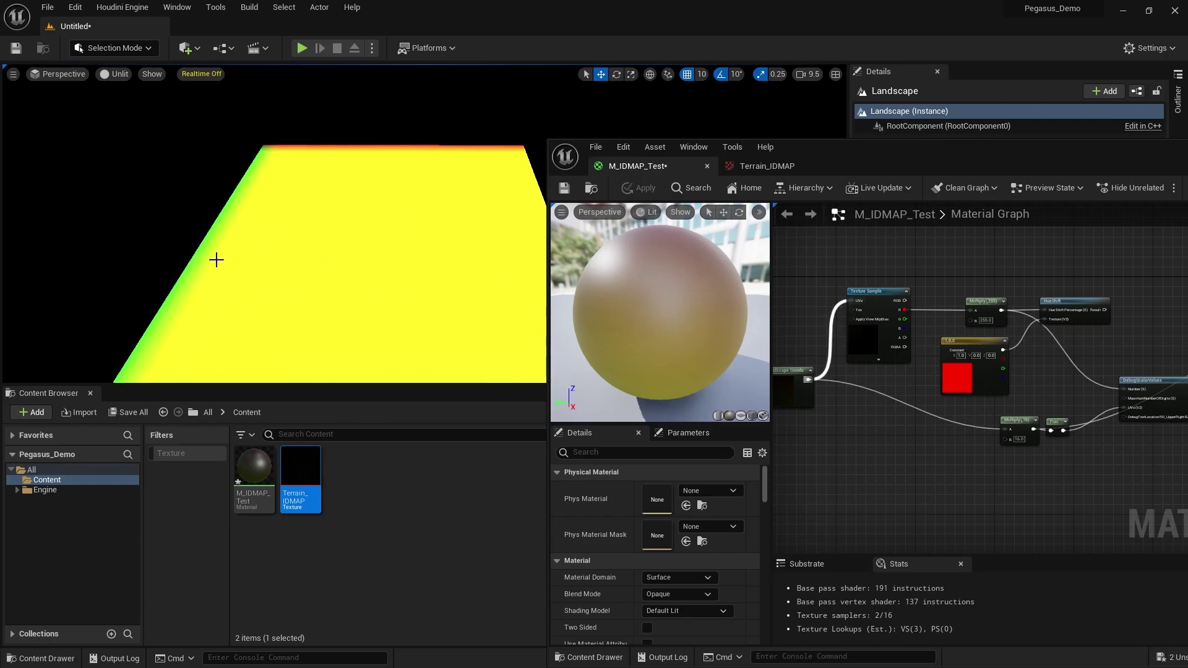
Connect the Frac node's output to Emissive Color, apply the material, and inspect the repeating UV tiles on the landscape
scroll(1059, 437, "up", 2)
right_click_drag(1058, 437, 941, 420)
scroll(956, 404, "down", 3)
left_click_drag(950, 407, 1140, 333)
scroll(1115, 349, "up", 2)
right_click_drag(954, 331, 1185, 304)
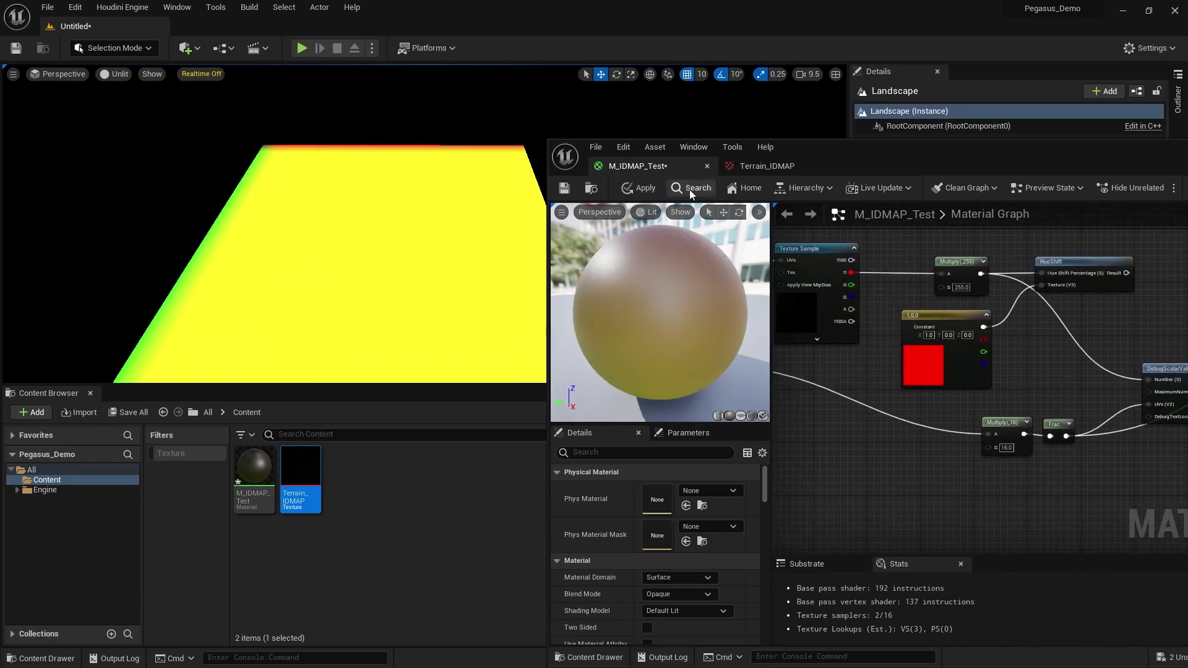
left_click(632, 190)
mouse_move(323, 239)
right_mouse_down()
mouse_move(297, 229)
mouse_move(307, 238)
right_mouse_up()
scroll(303, 234, "down", 1)
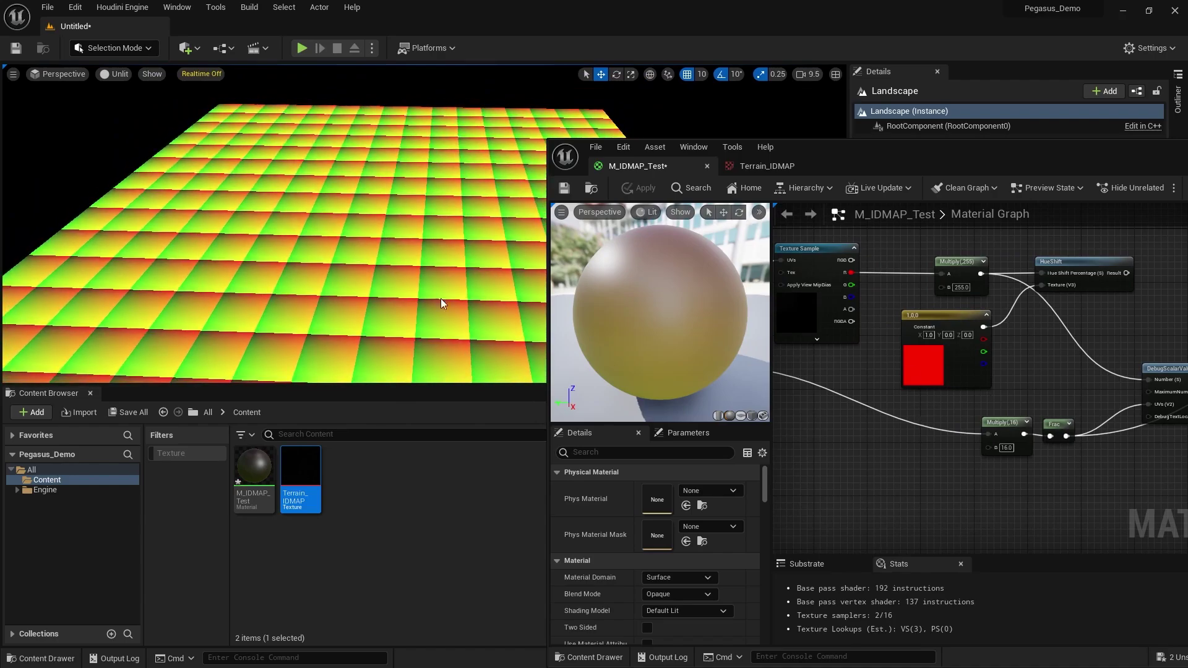
right_click_drag(377, 259, 396, 265)
Set the B value of the Multiply node feeding Frac to 32.0
right_click_drag(1030, 457, 983, 440)
scroll(982, 426, "up", 1)
key("Return")
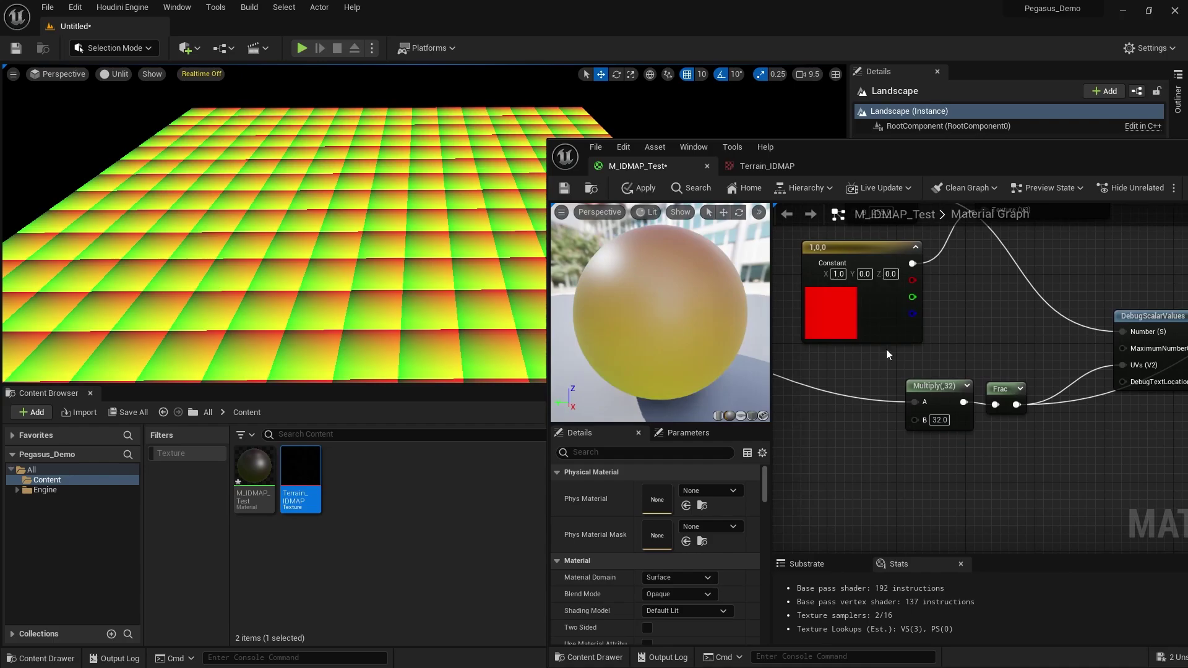
Apply the 32x tiling, then connect the DebugScalarValues Result to Emissive Color and apply the material again
left_click(640, 188)
right_click_drag(1033, 349, 904, 345)
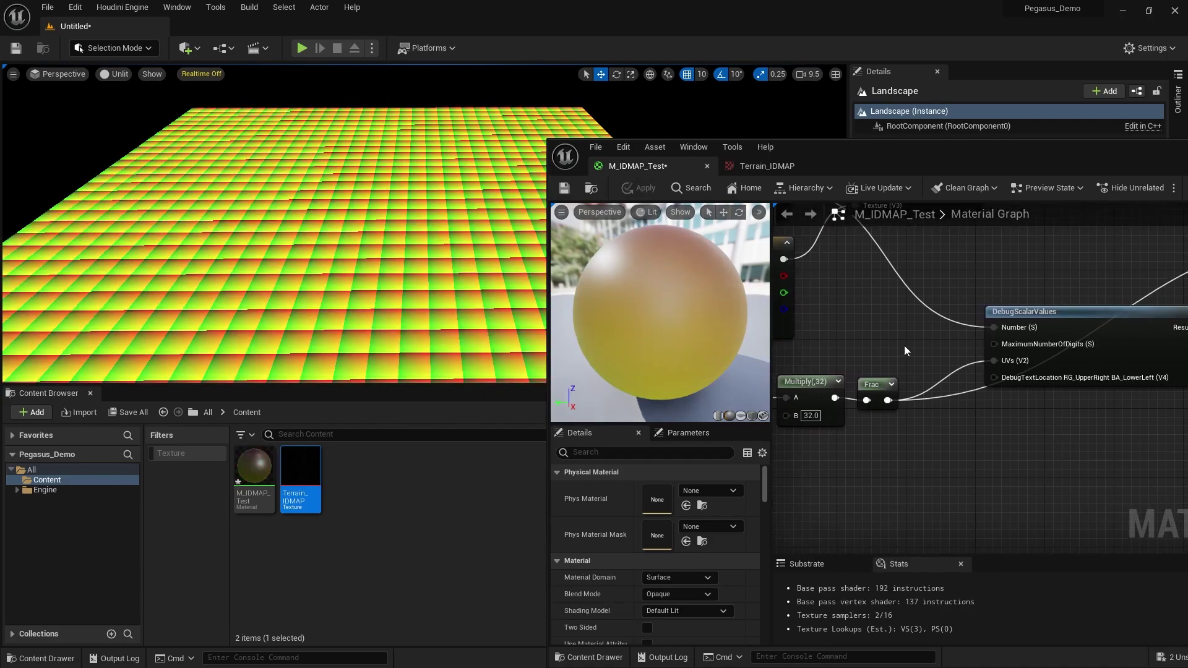
right_click_drag(1004, 374, 816, 356)
left_click_drag(1011, 310, 1118, 298)
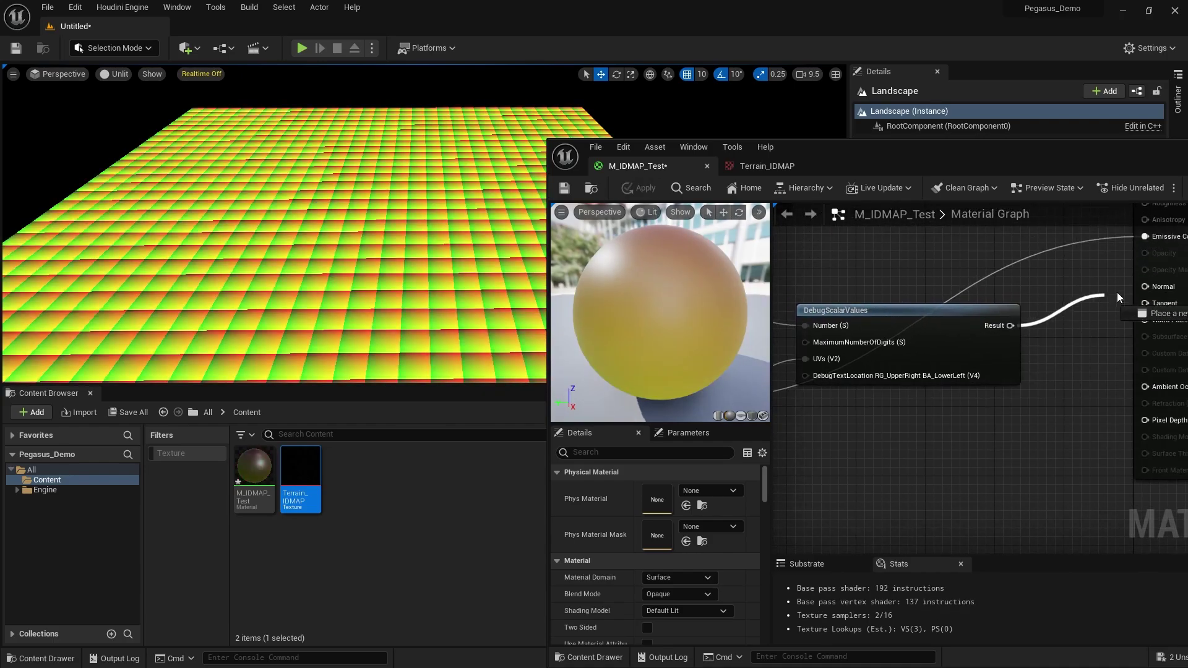
left_click_drag(1152, 237, 1152, 236)
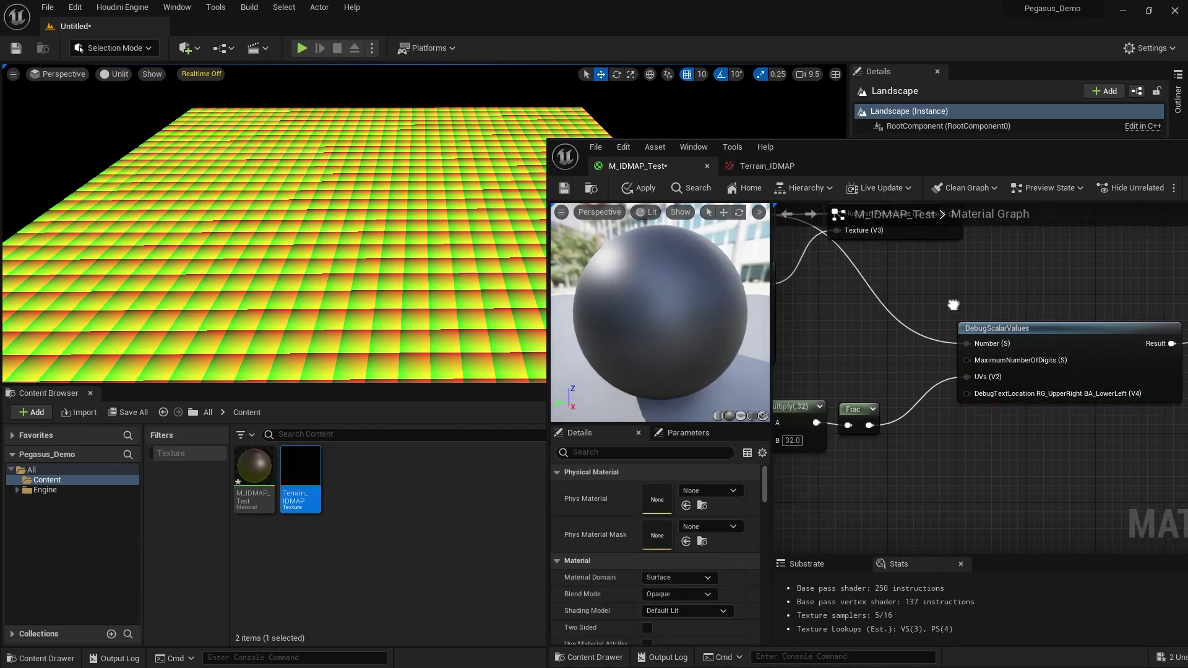
left_click(644, 188)
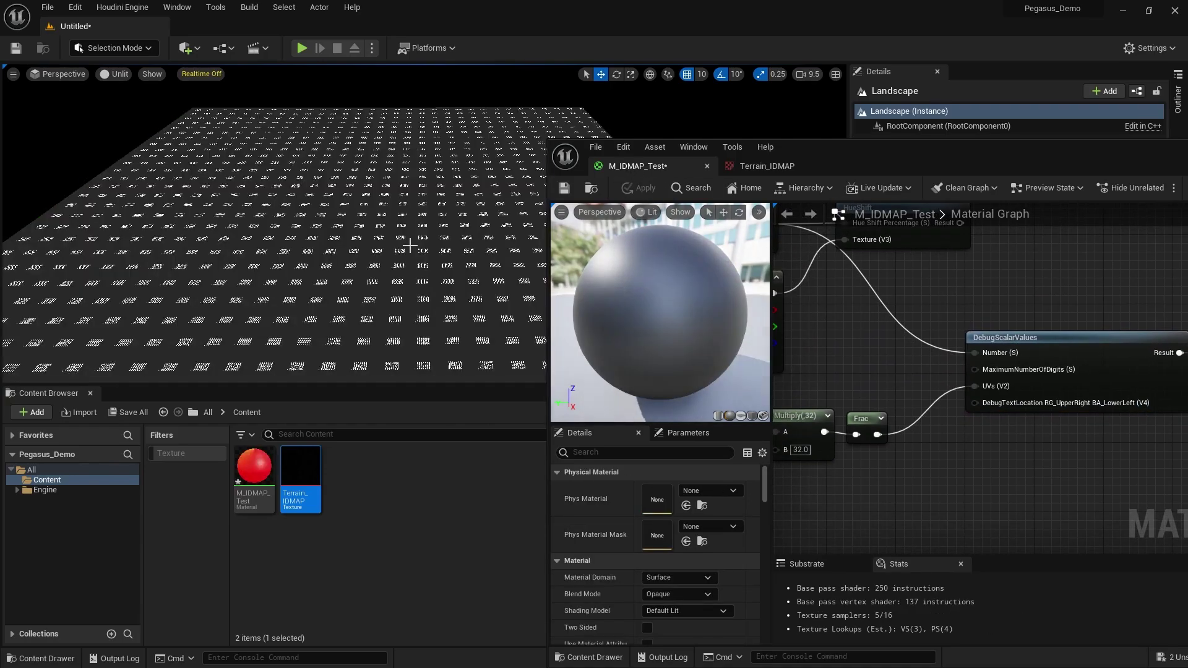
Inspect the tiled debug numbers on the landscape from close up and from farther away
scroll(429, 263, "down", 1)
right_click_drag(429, 263, 468, 267)
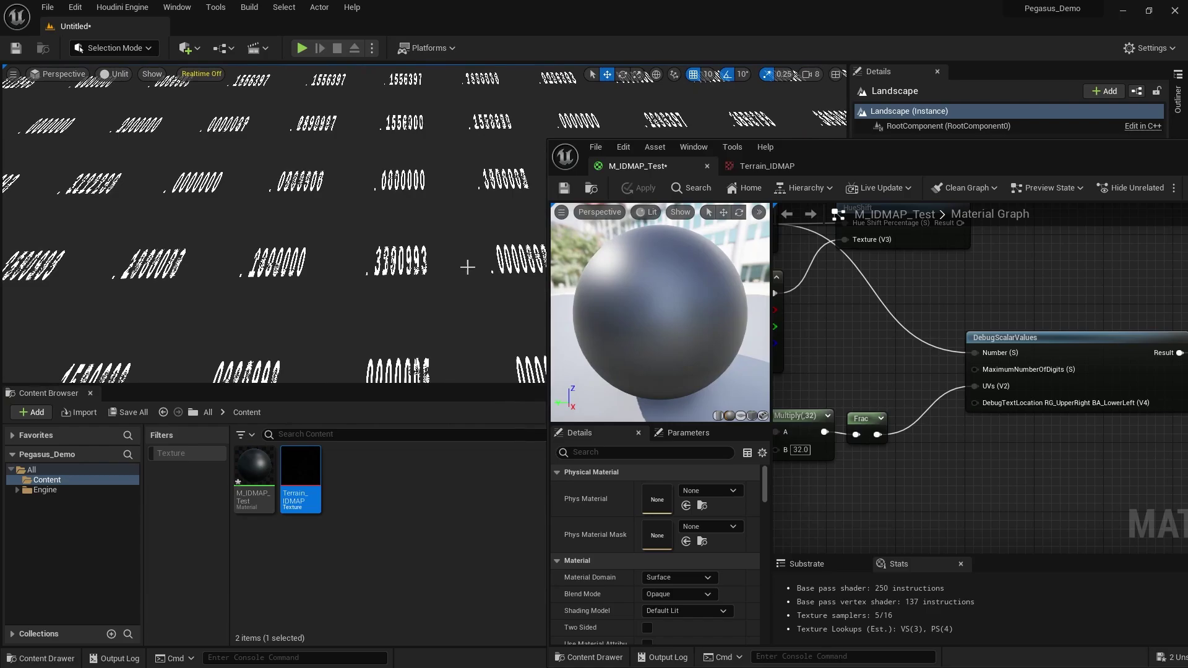
right_click_drag(804, 297, 871, 326)
right_click_drag(446, 285, 446, 284)
scroll(446, 284, "down", 3)
key("s")
scroll(446, 284, "down", 1)
key("a")
right_click_drag(924, 372, 897, 362)
scroll(915, 377, "up", 1)
key("2")
left_click(874, 341)
left_click_drag(902, 343, 814, 359)
key("Delete")
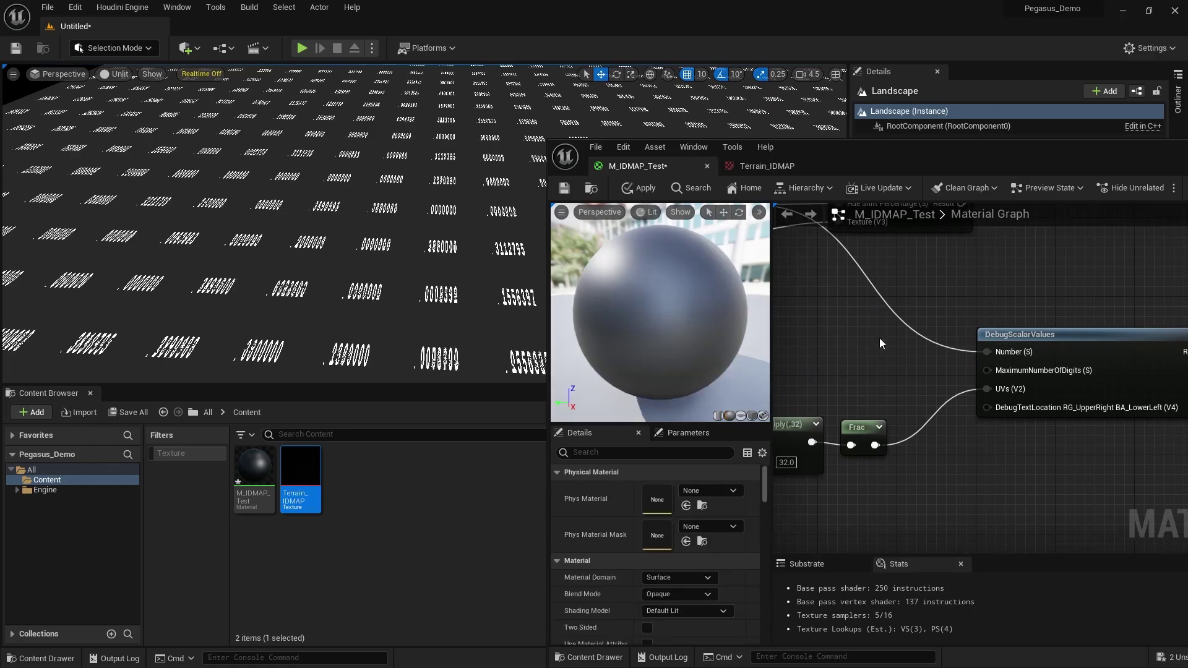
Add a Constant of 2.0 feeding MaximumNumberOfDigits on DebugScalarValues and apply the material
left_click(845, 333)
left_click_drag(876, 376, 703, 483)
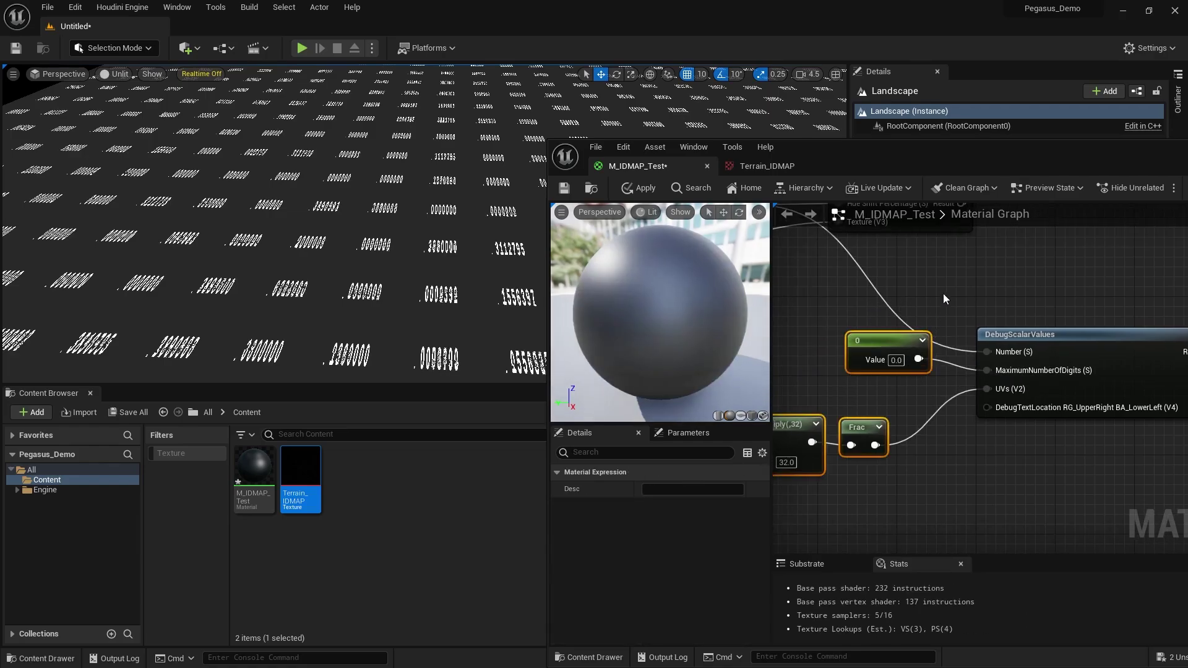
left_click(881, 342)
left_click(661, 489)
type("2")
key("Return")
left_click(817, 297)
left_click(644, 188)
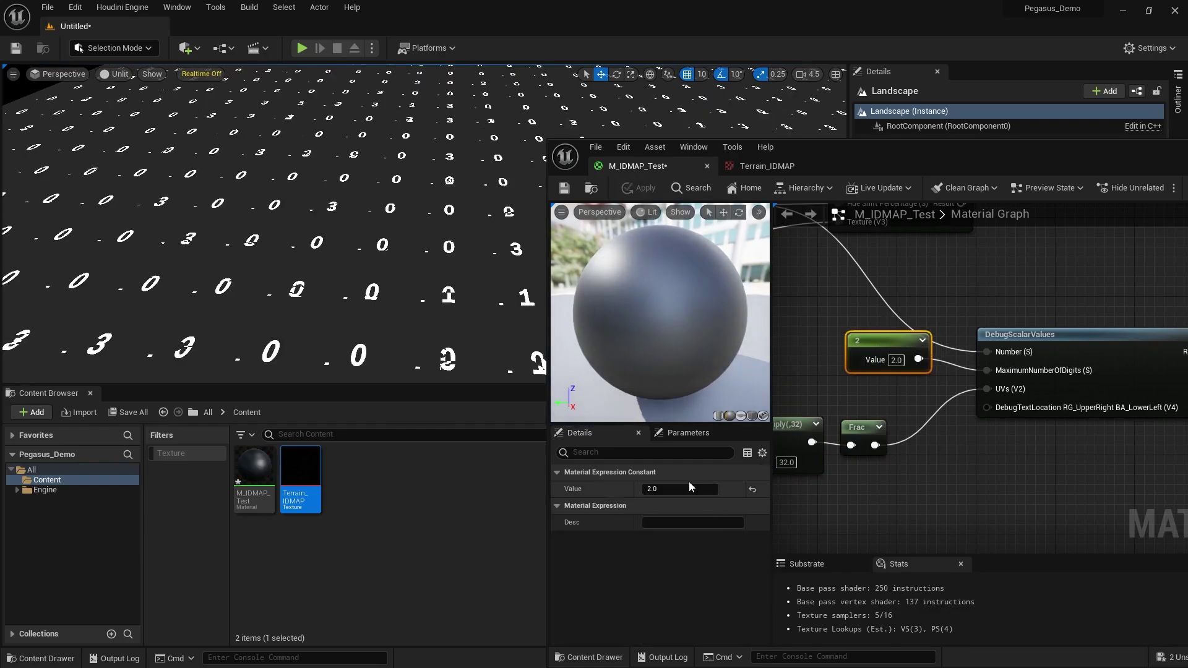
Set the Constant feeding MaximumNumberOfDigits to 1.0 and apply the material
left_click(689, 481)
type("1")
key("Return")
left_click(640, 188)
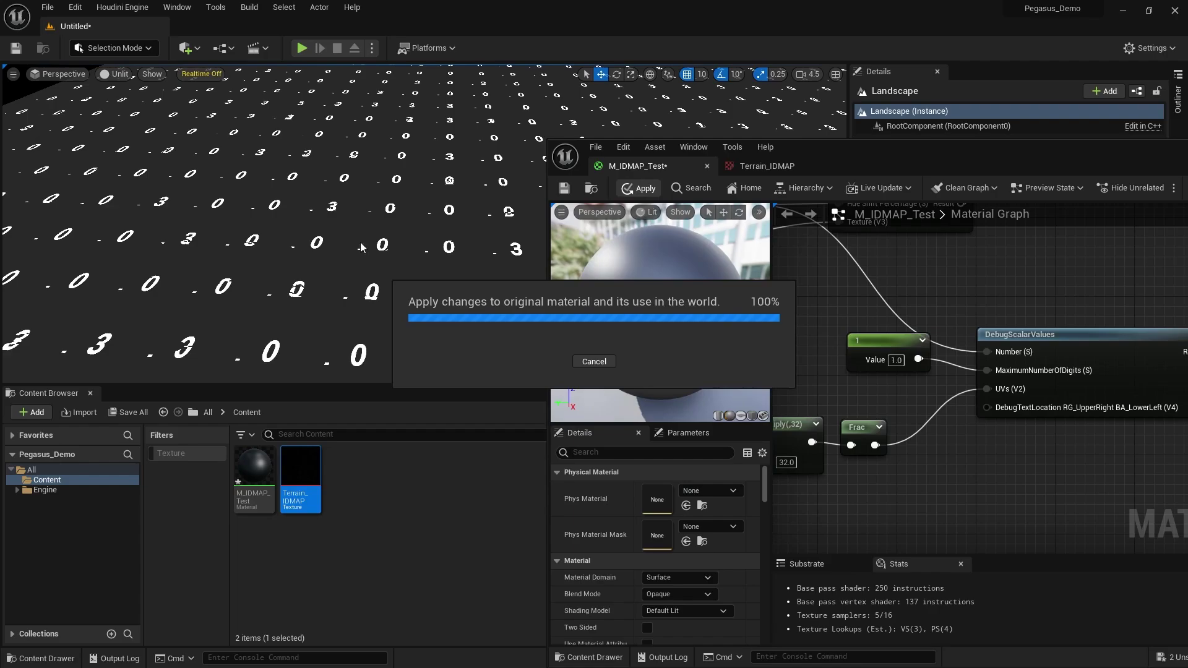
Move the material editor window out of the way and examine the debug digits across the landscape
right_click_drag(273, 247, 315, 254)
scroll(297, 236, "up", 1)
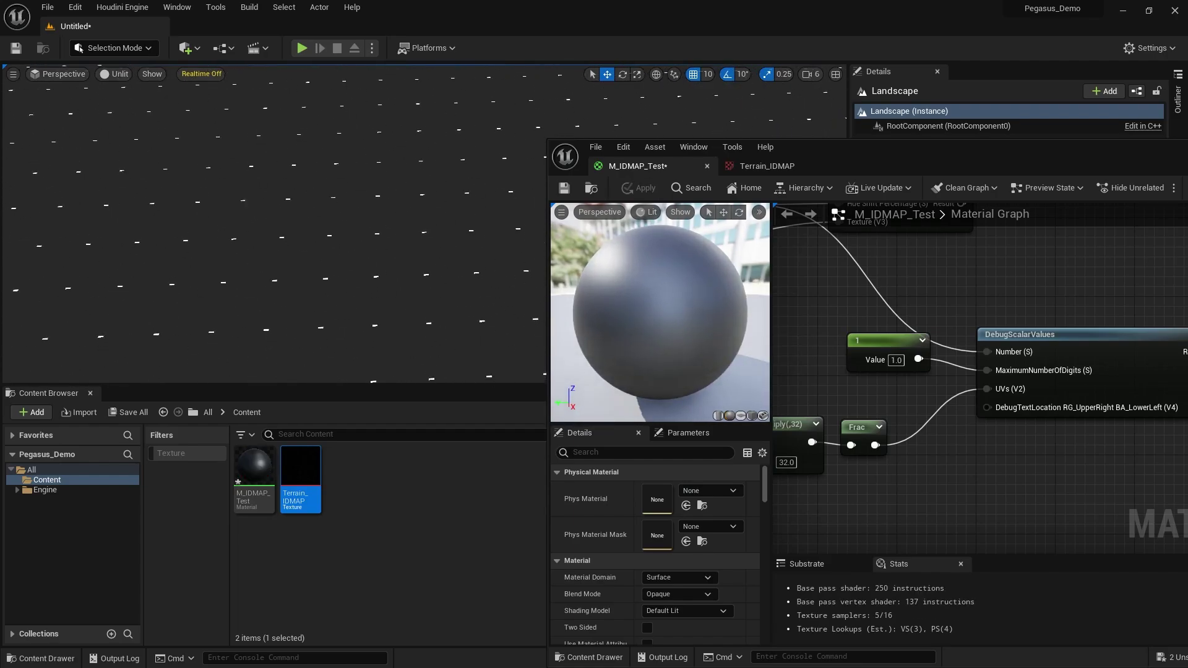
left_click_drag(1095, 148, 887, 205)
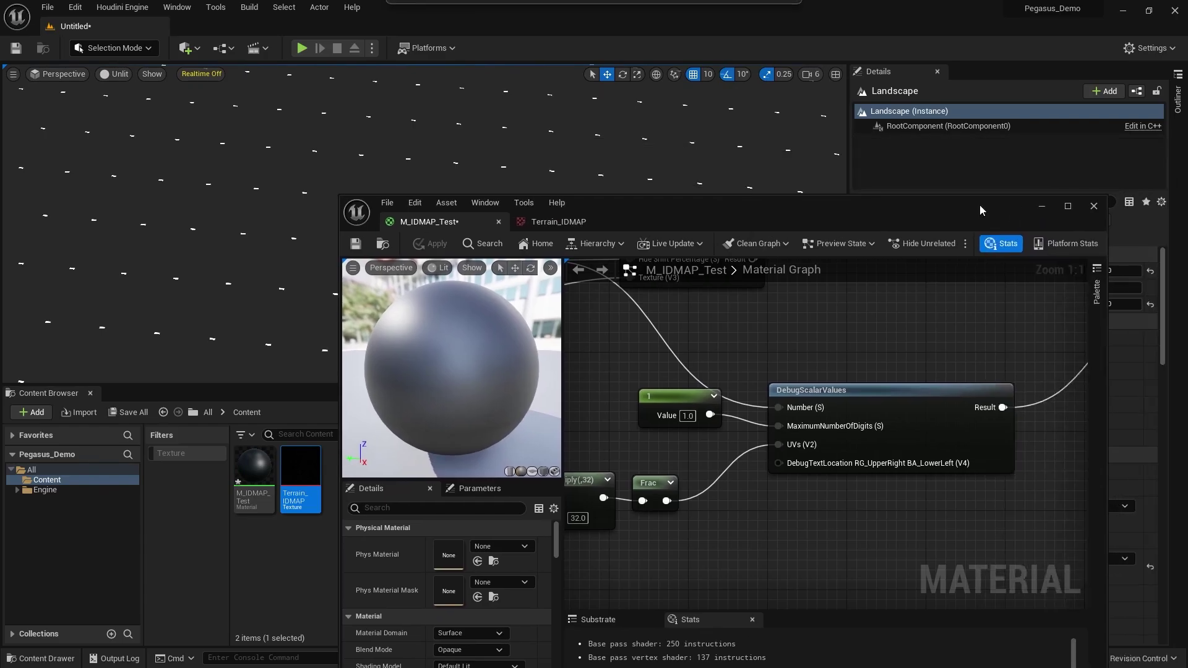
left_click(1039, 208)
scroll(768, 309, "up", 1)
right_click_drag(783, 313, 761, 306)
scroll(606, 202, "down", 1)
right_click_drag(606, 202, 599, 201)
left_click(645, 652)
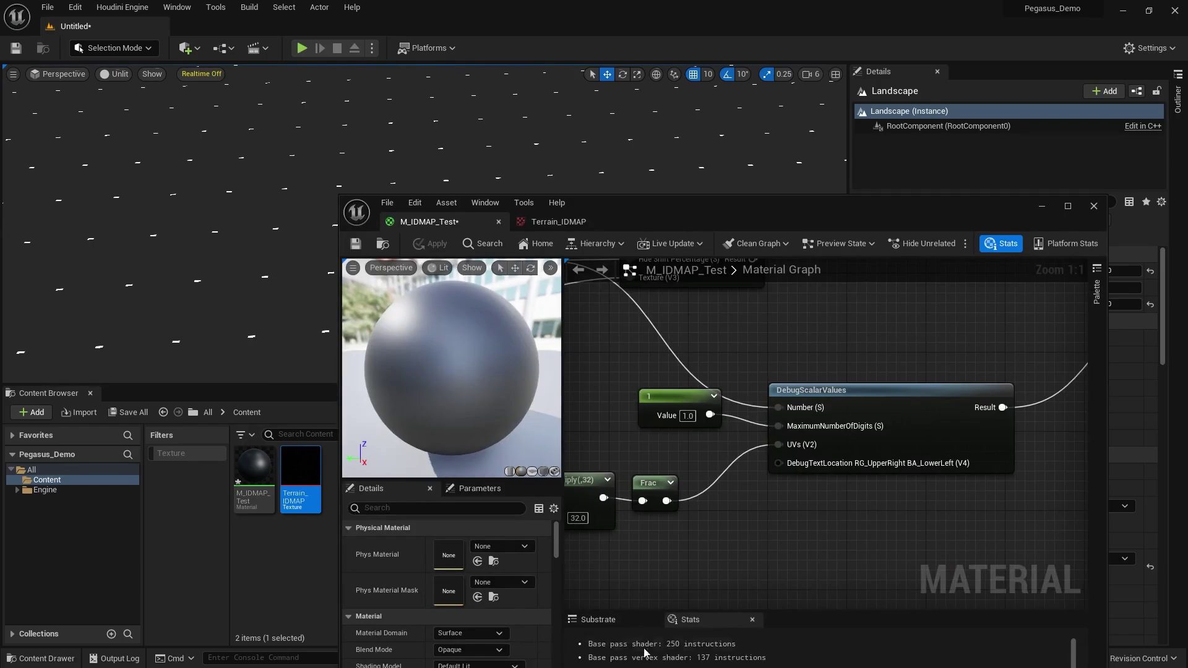
Review the material graph from the Texture Sample through Multiply 255, HueShift and DebugScalarValues to check how the ID values are processed
scroll(744, 432, "down", 2)
right_click_drag(725, 397, 929, 413)
scroll(764, 393, "down", 1)
scroll(767, 372, "up", 2)
right_click_drag(767, 373, 785, 347)
scroll(786, 362, "down", 1)
left_click(840, 346)
left_click(785, 347)
scroll(786, 338, "up", 2)
left_click_drag(815, 313, 711, 374)
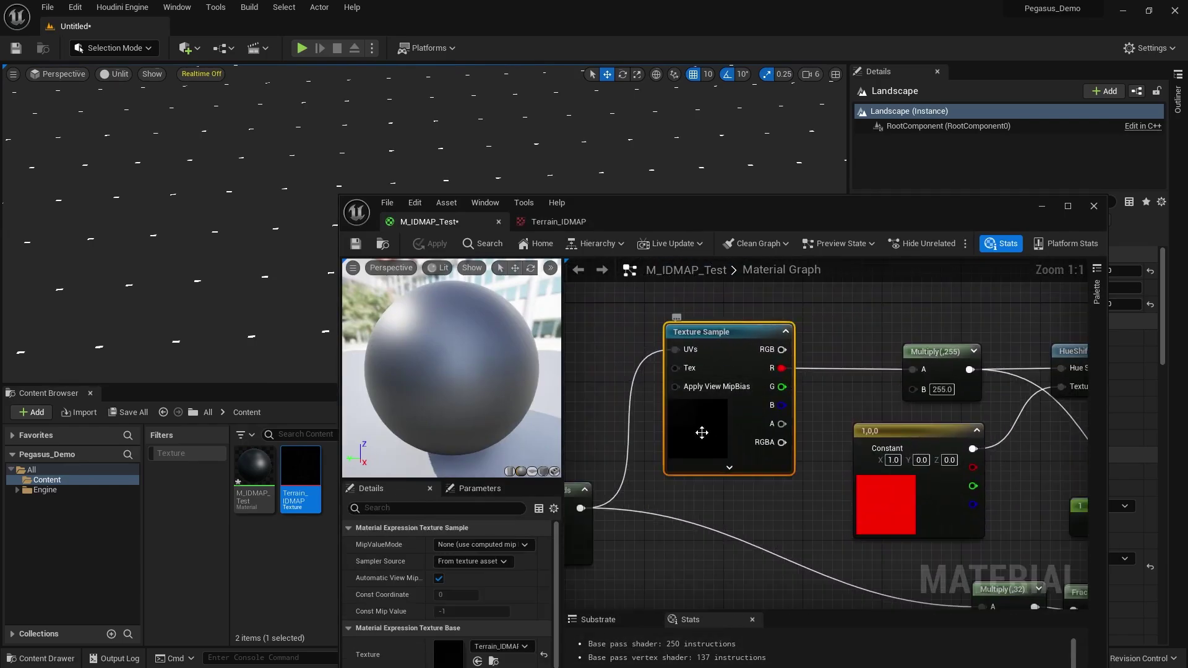
right_click_drag(993, 328, 802, 316)
left_click_drag(795, 312, 747, 359)
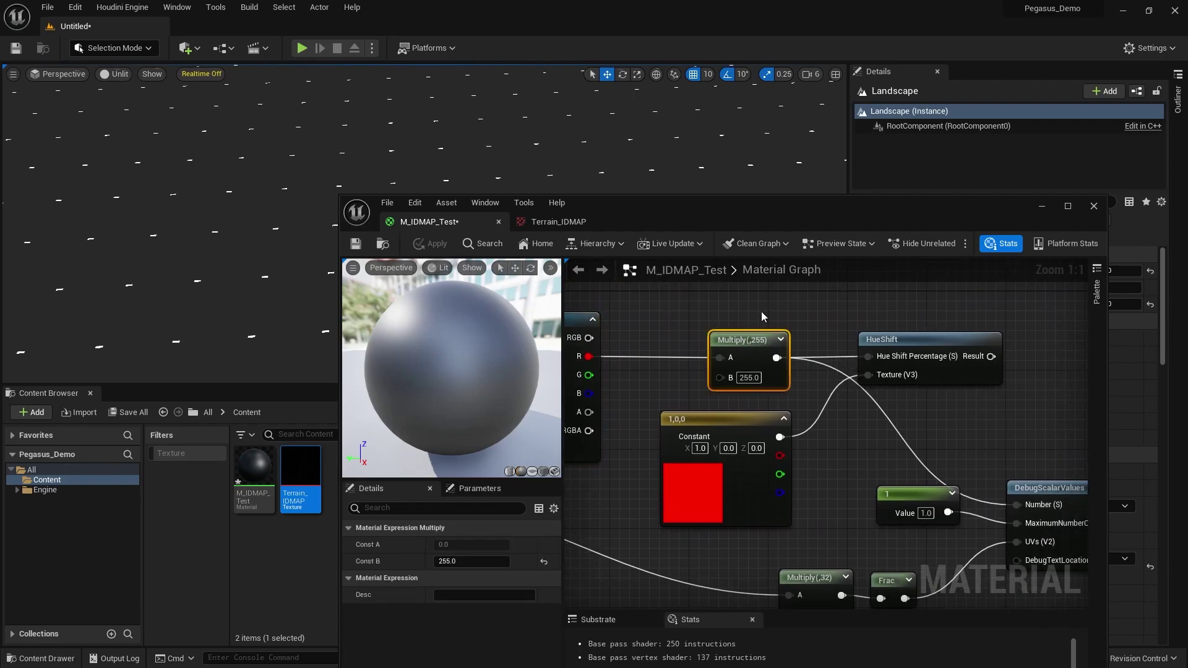
right_click_drag(664, 337, 594, 329)
left_click(711, 318)
right_click_drag(707, 328, 809, 358)
right_click_drag(880, 365, 730, 323)
left_click(841, 430)
scroll(823, 415, "down", 2)
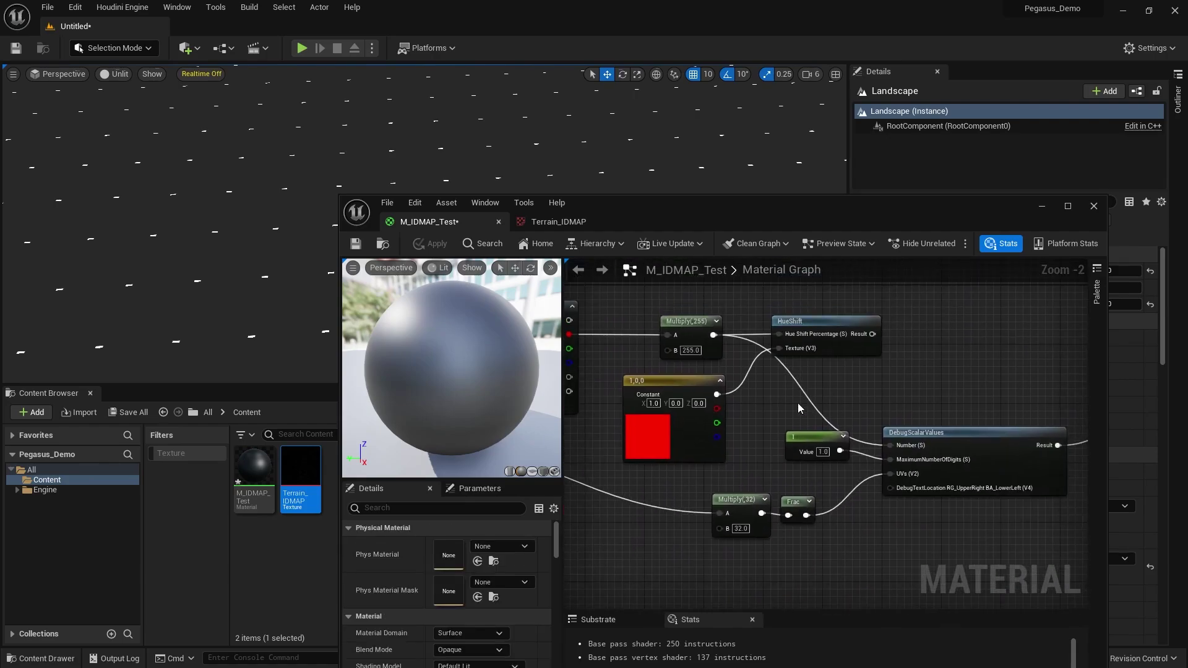
right_click_drag(820, 396, 840, 411)
right_click_drag(745, 383, 806, 384)
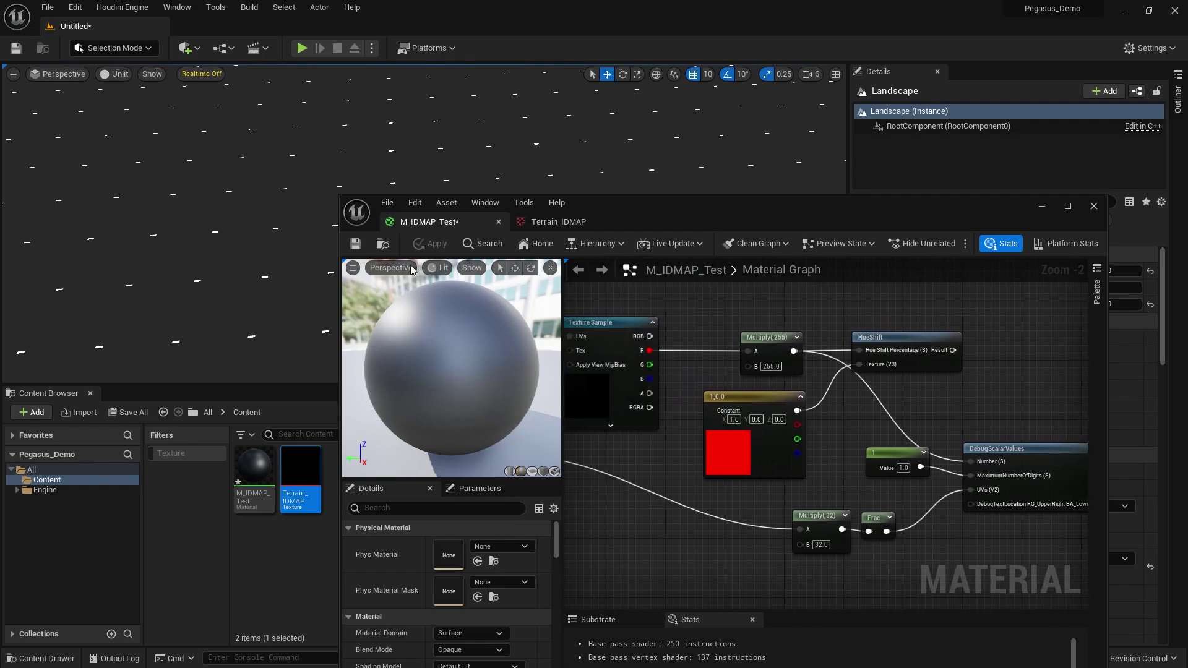
right_click_drag(966, 419, 874, 386)
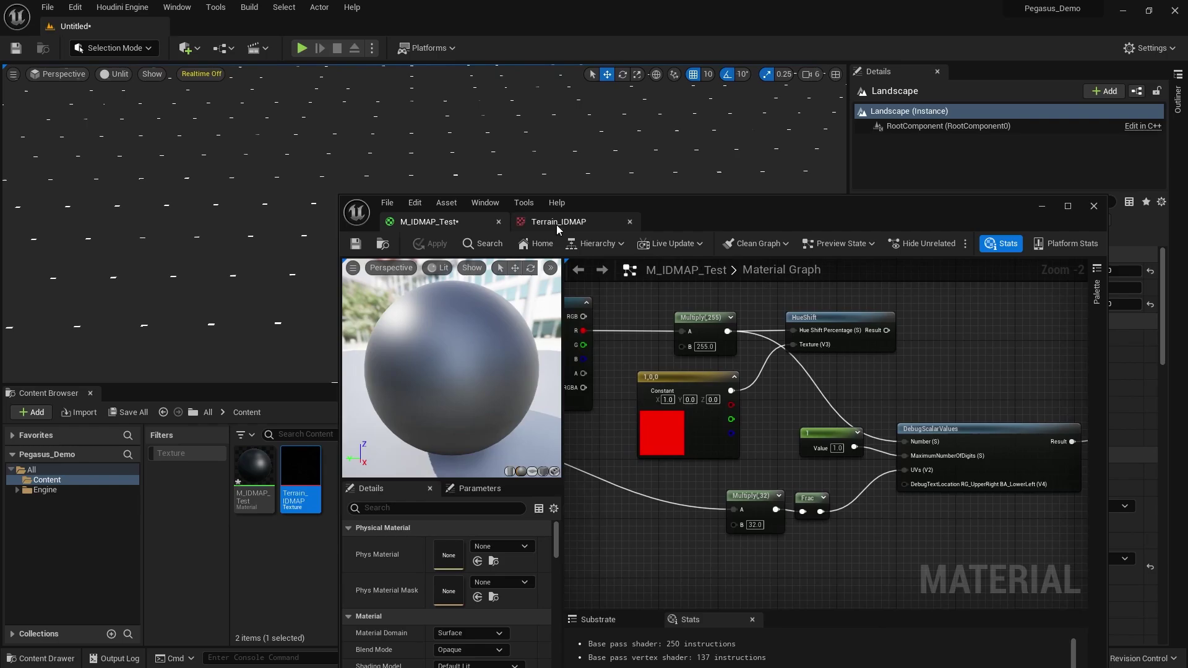
Turn off sRGB on the Terrain_IDMAP texture and check how the material's stats respond
left_click(583, 230)
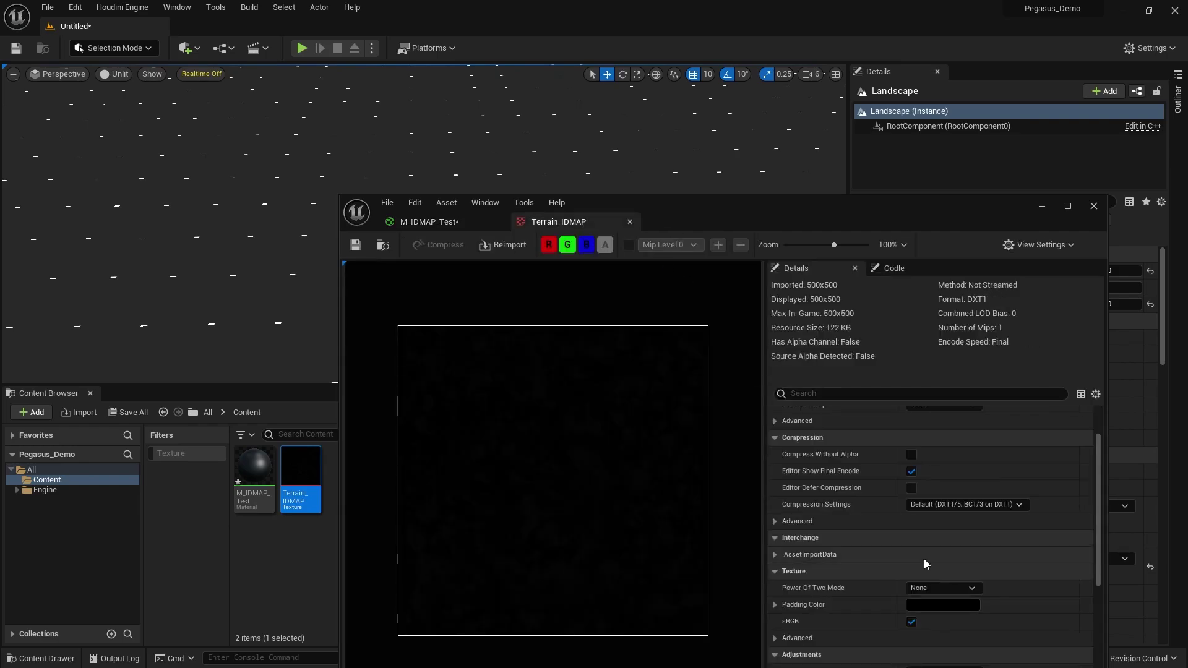
scroll(879, 548, "up", 2)
left_click_drag(856, 225, 864, 136)
scroll(822, 538, "up", 1)
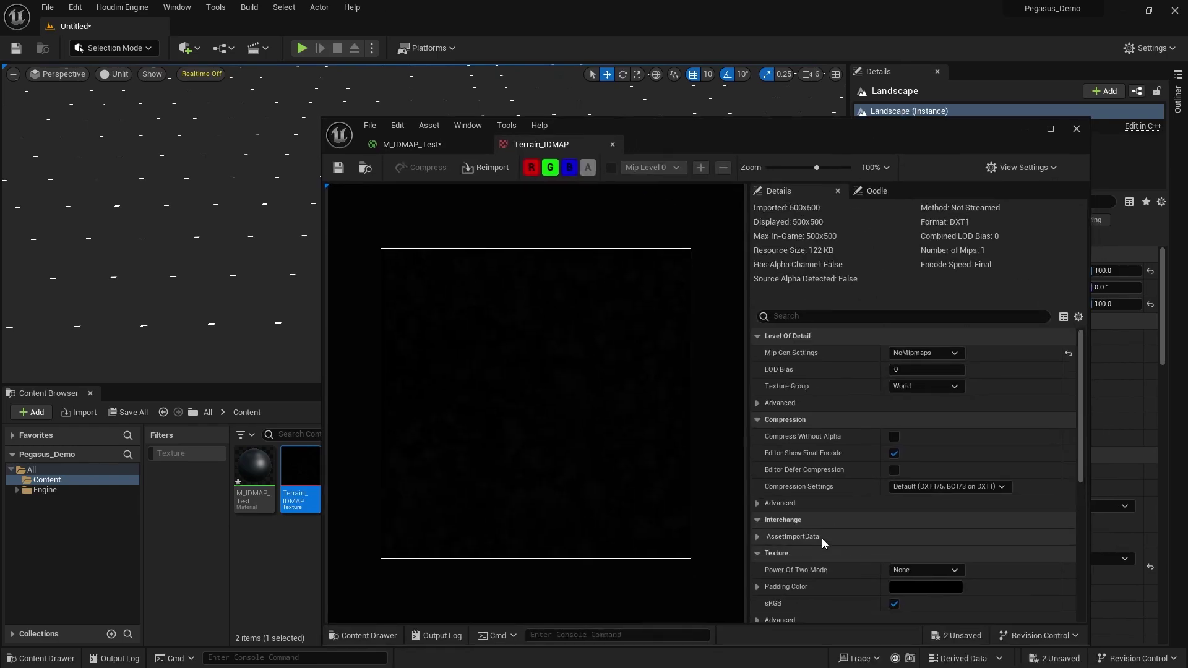
scroll(812, 522, "down", 3)
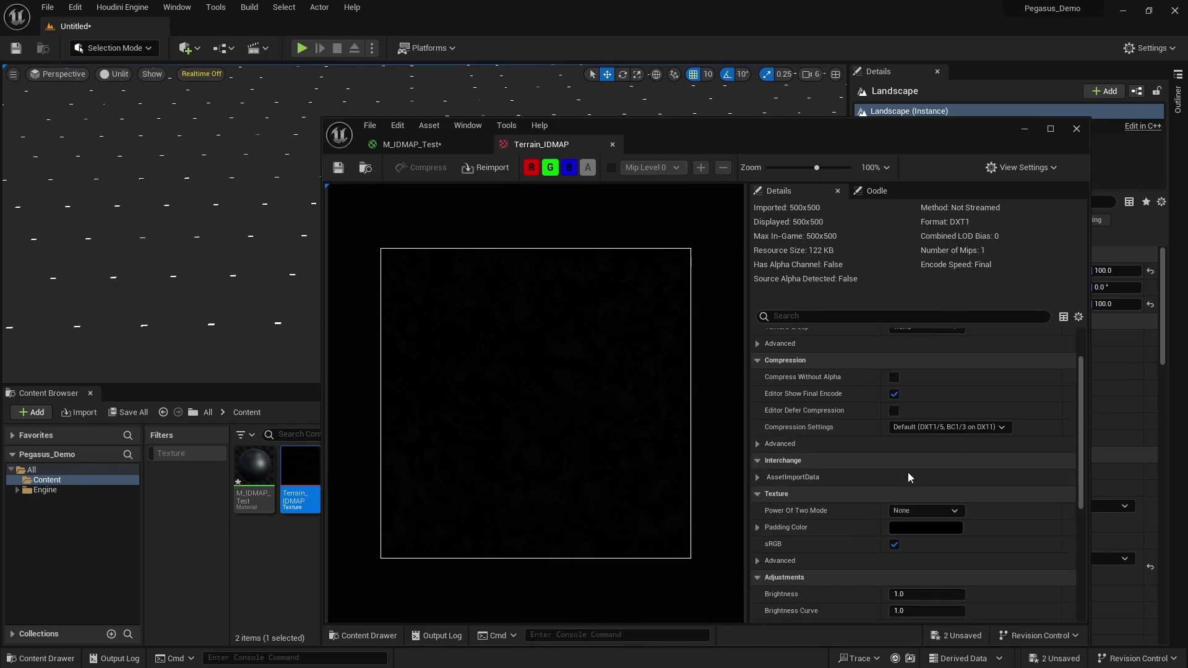
left_click(894, 546)
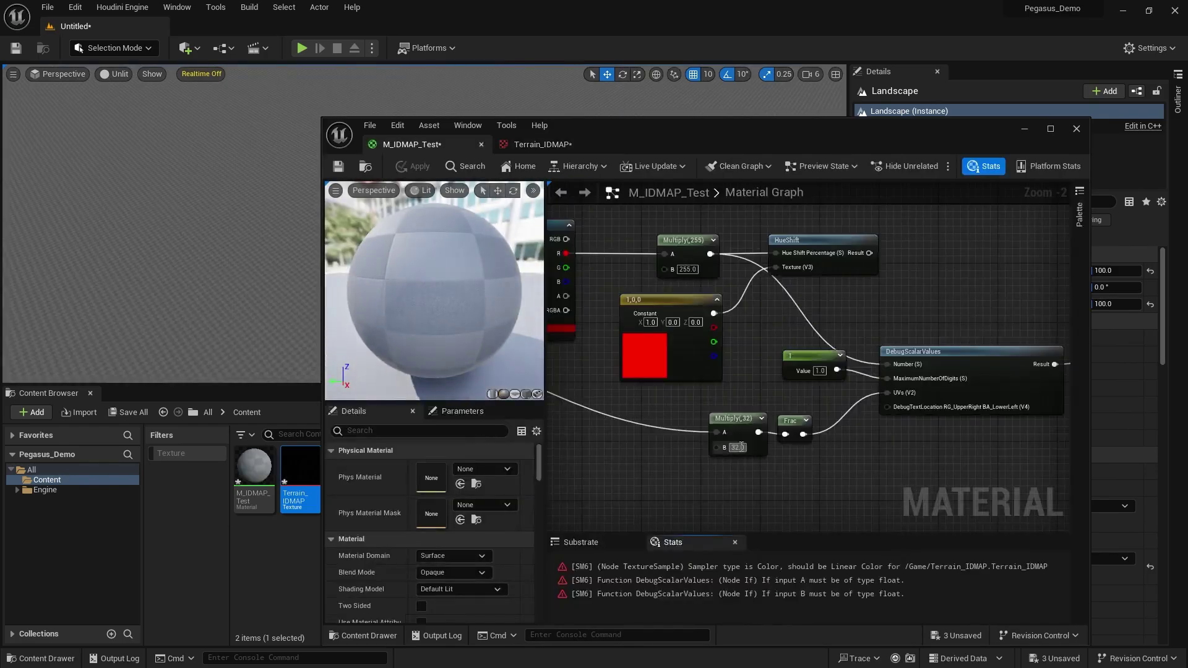
left_click(545, 145)
left_click(411, 144)
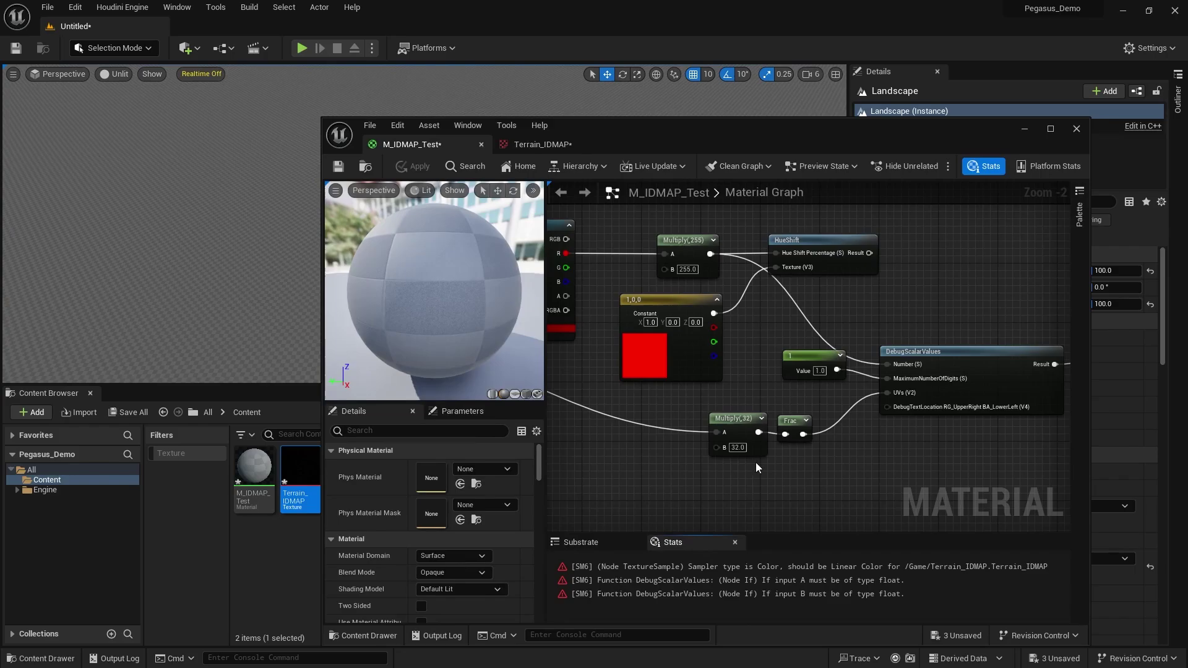
Set the Terrain_IDMAP texture's Compression Settings to Grayscale (G8/16, RGB8 sRGB) and review its other texture settings
left_click(543, 144)
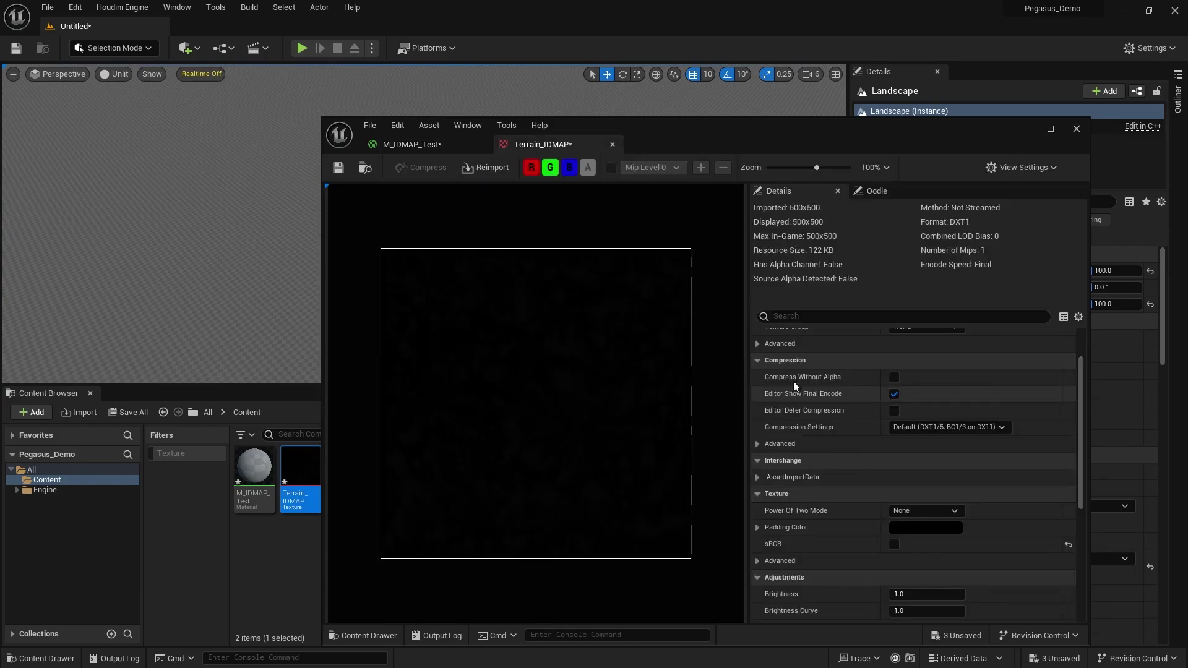
left_click(965, 425)
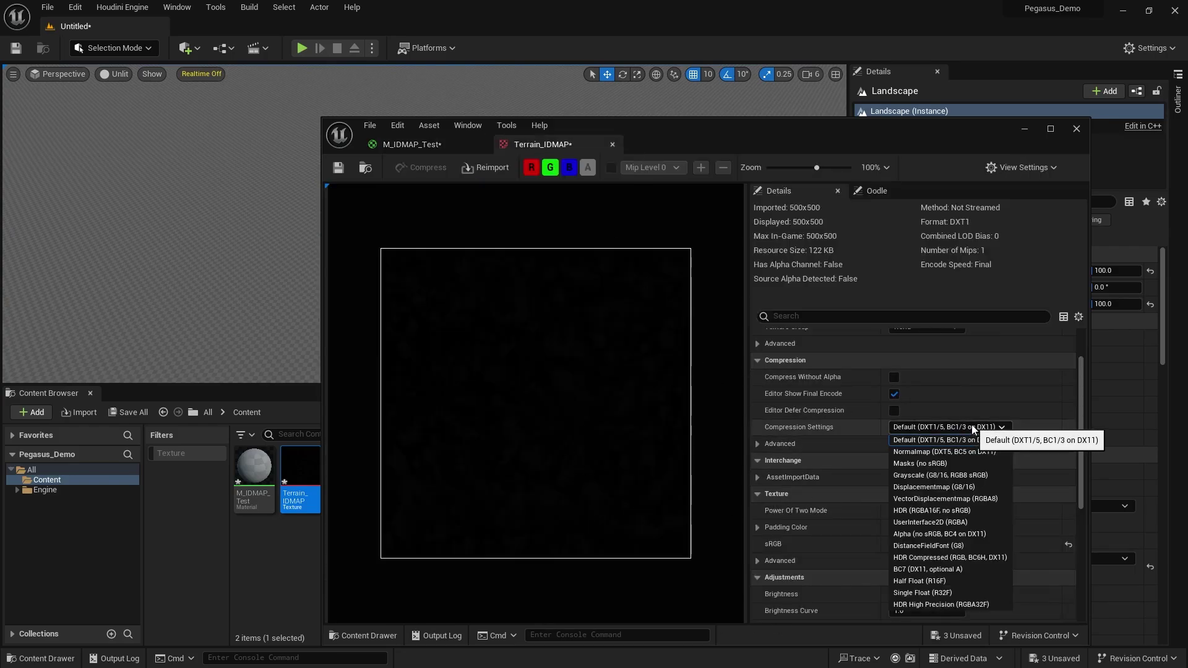
left_click(960, 475)
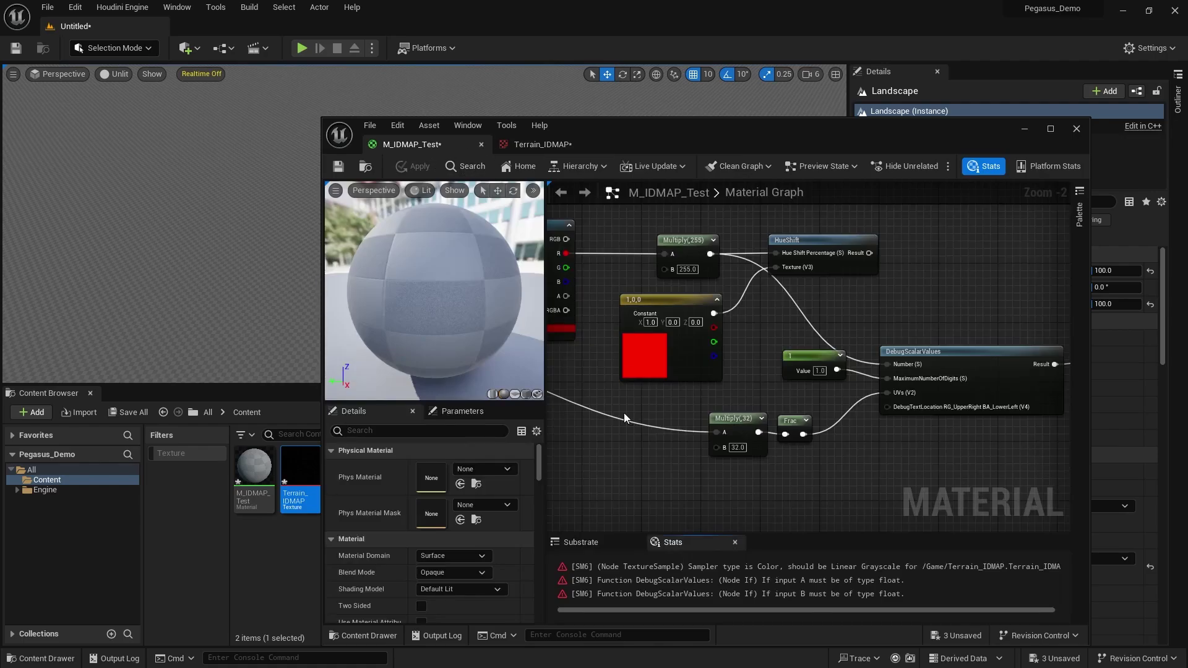
left_click(543, 144)
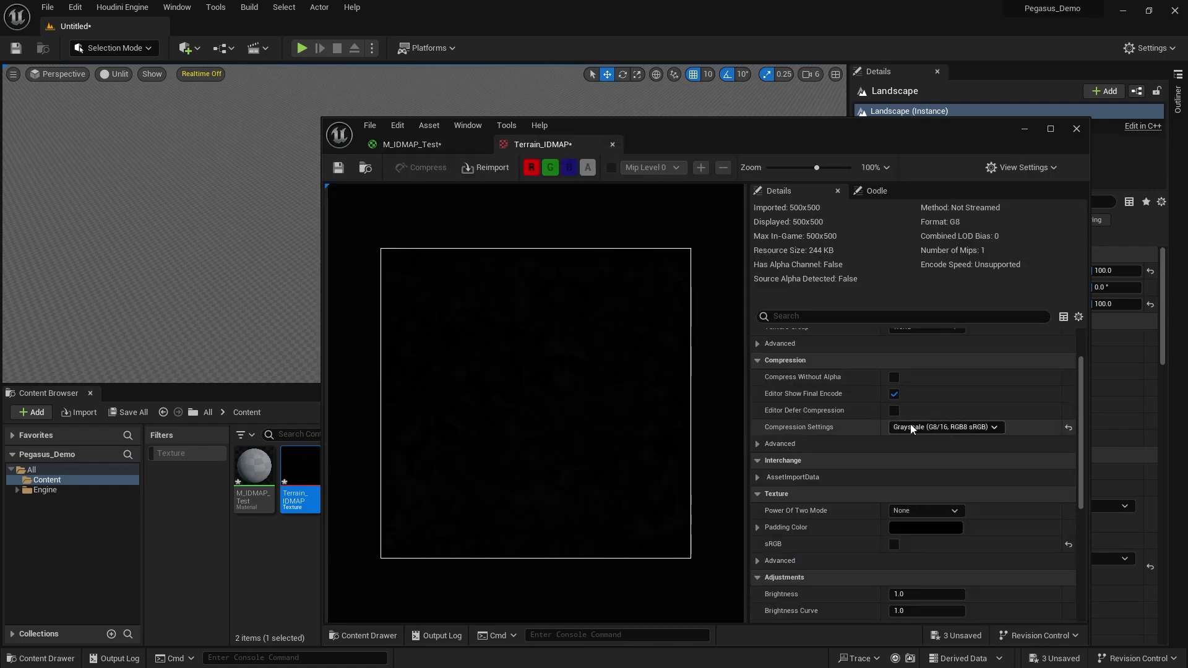
scroll(777, 445, "down", 2)
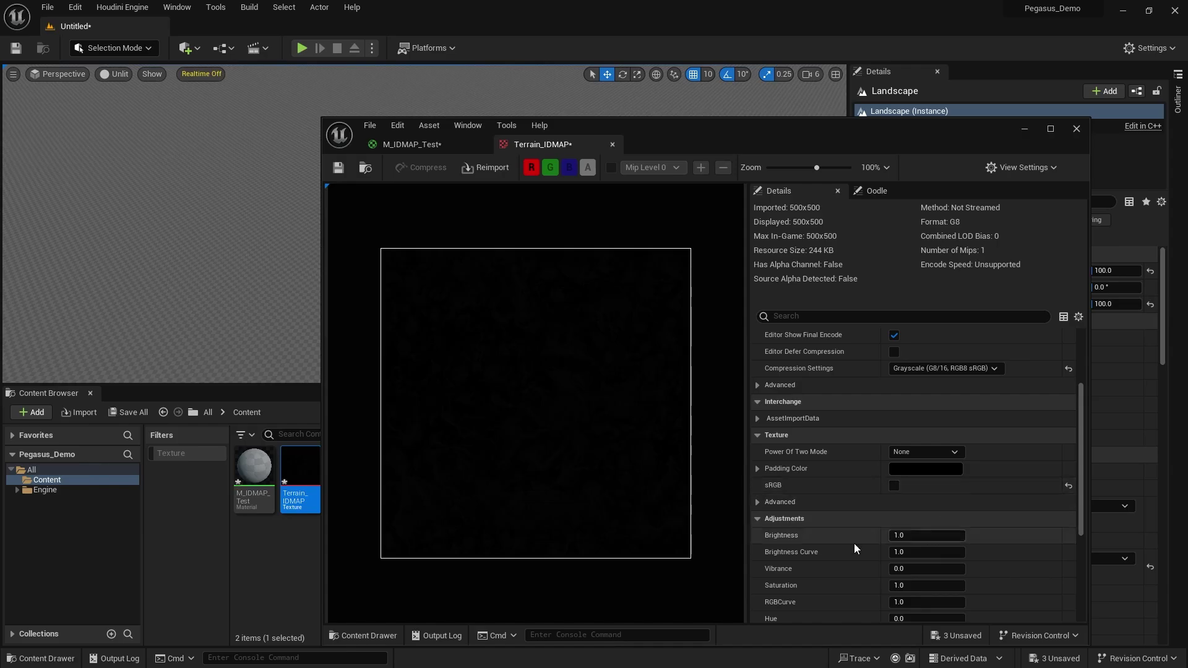
scroll(872, 385, "up", 1)
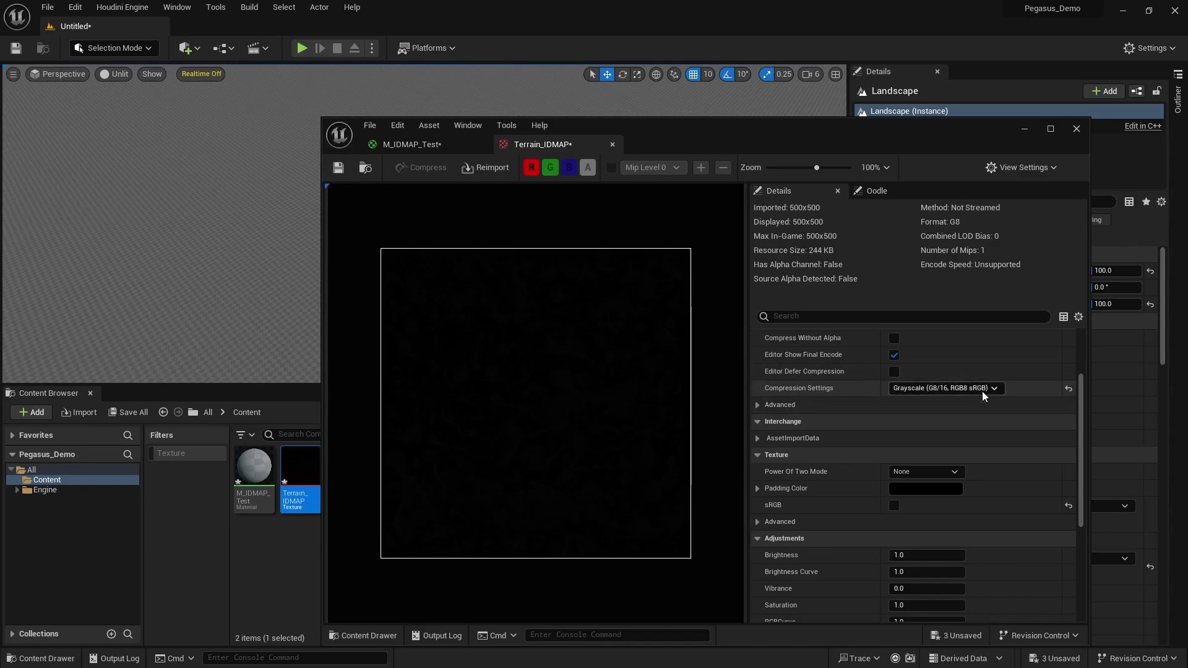
Set the Sampler Type of the Texture Sample node in M_IDMAP_Test to Linear Grayscale
left_click(427, 146)
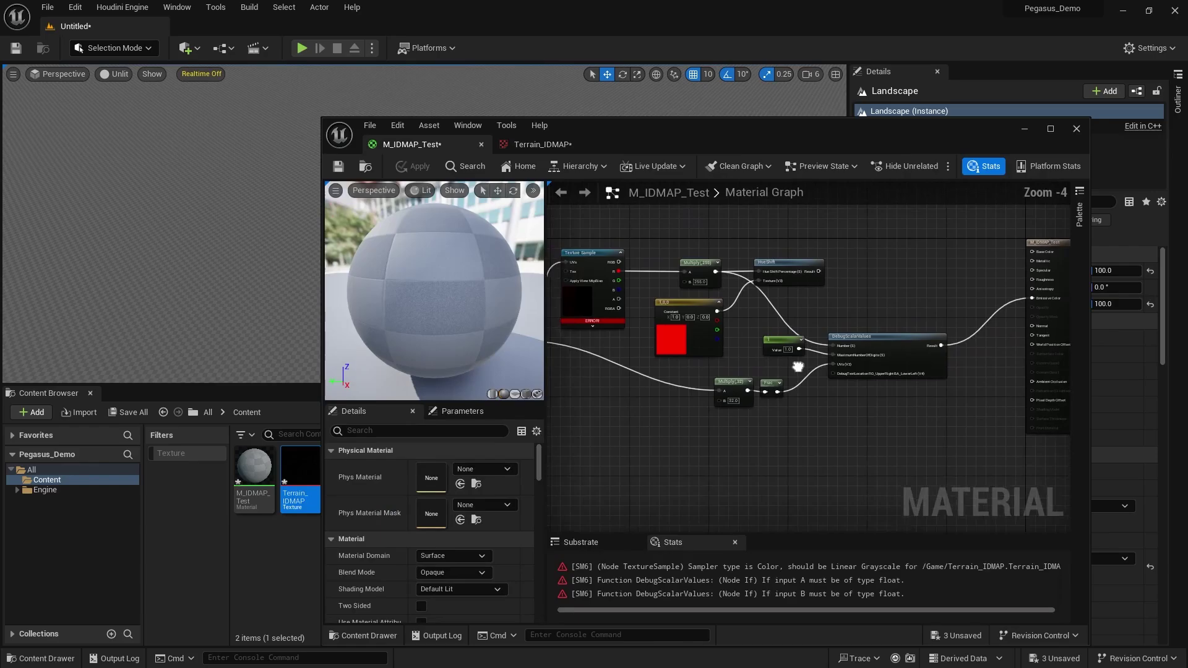
right_click_drag(798, 367, 761, 378)
left_click_drag(870, 352, 875, 346)
right_click_drag(725, 331, 904, 357)
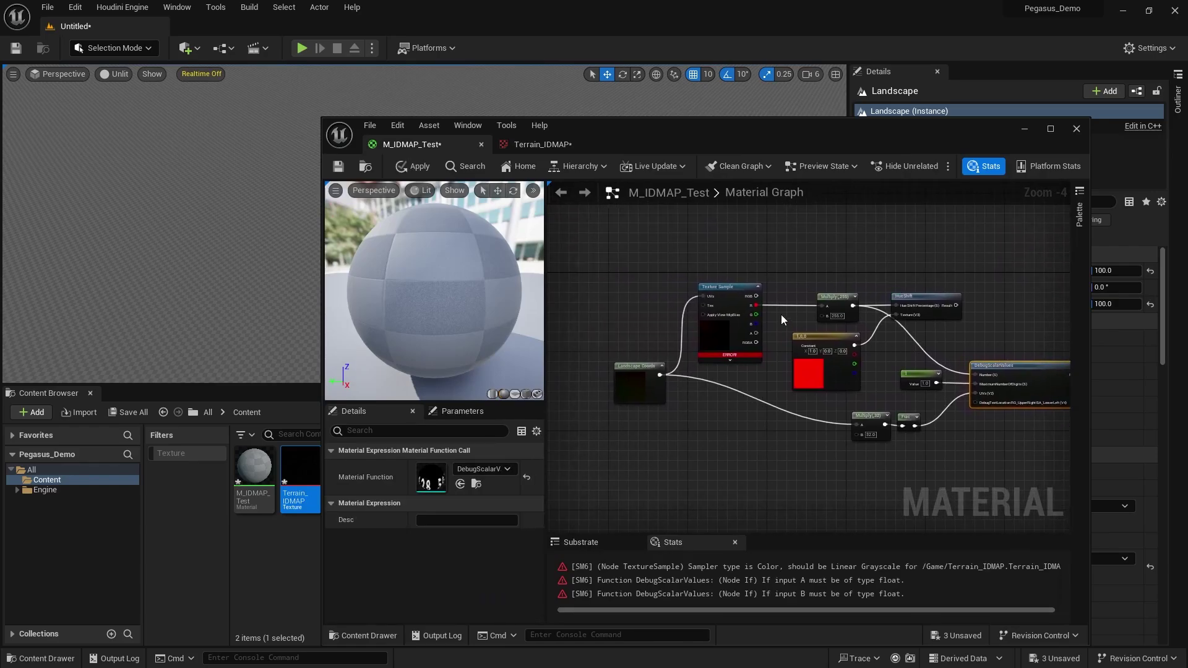
left_click(724, 328)
left_click(465, 605)
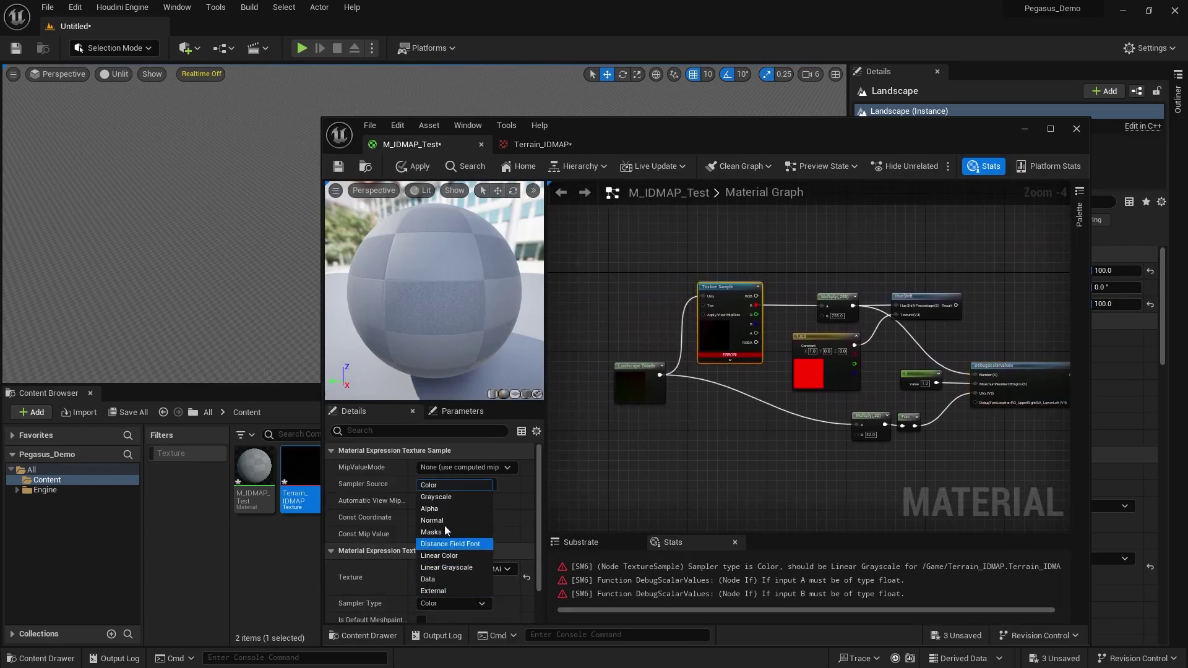
left_click(447, 568)
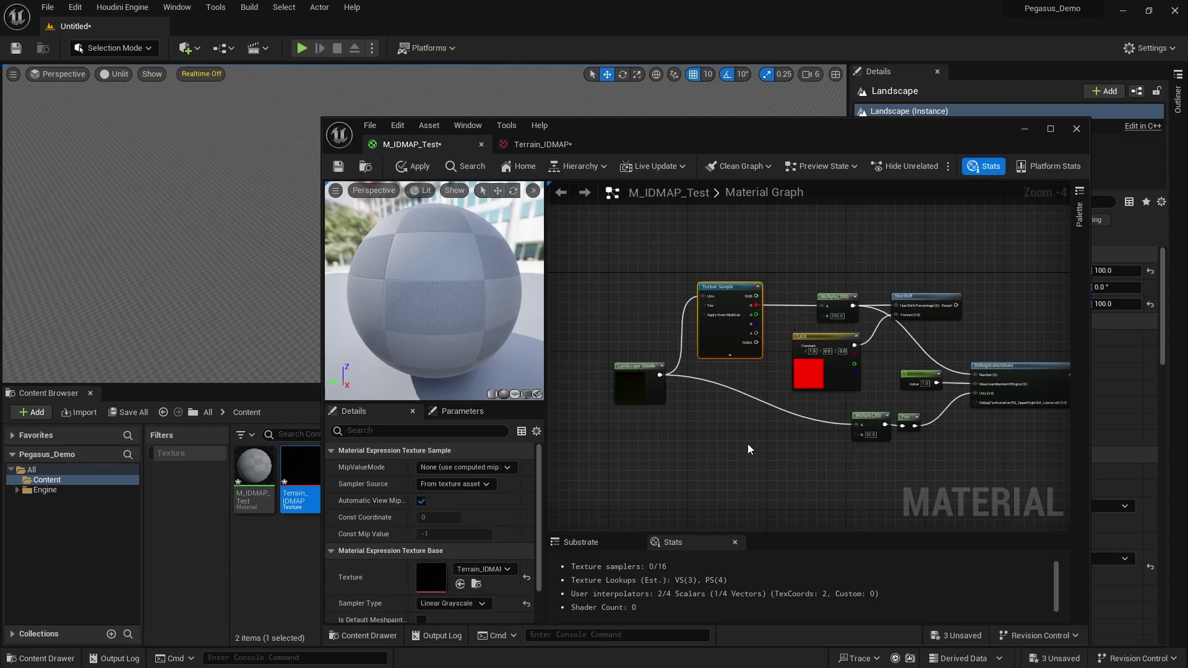
Apply the M_IDMAP_Test material to the landscape and save it
left_click(748, 443)
right_click_drag(748, 444, 583, 421)
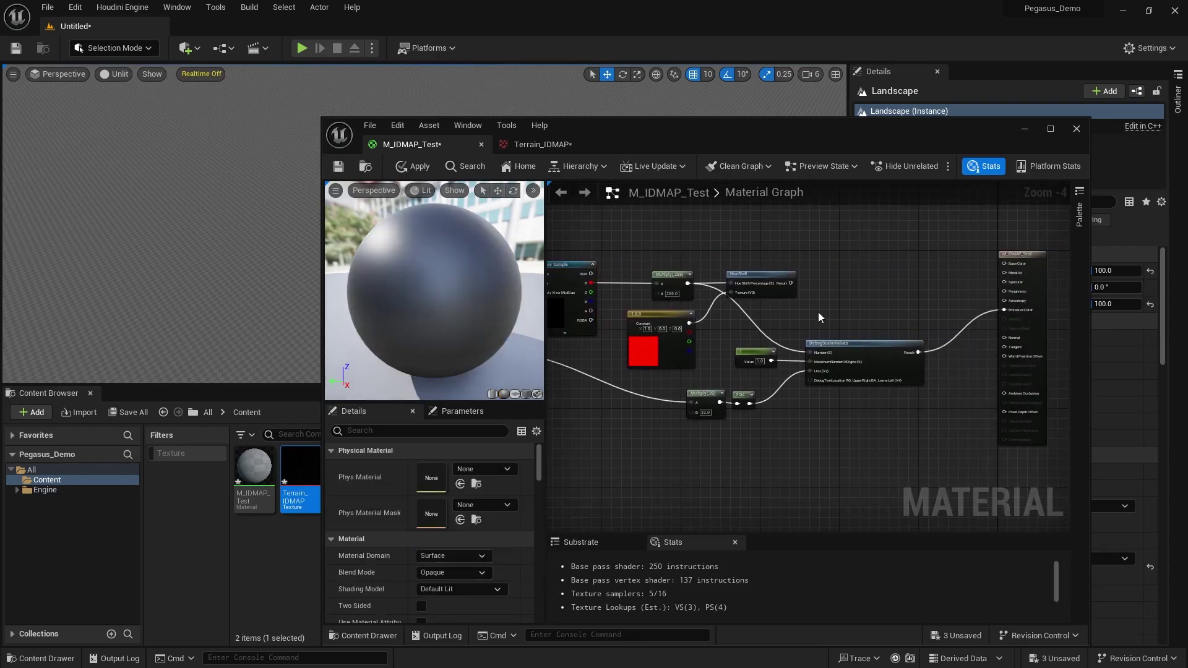
left_click(413, 167)
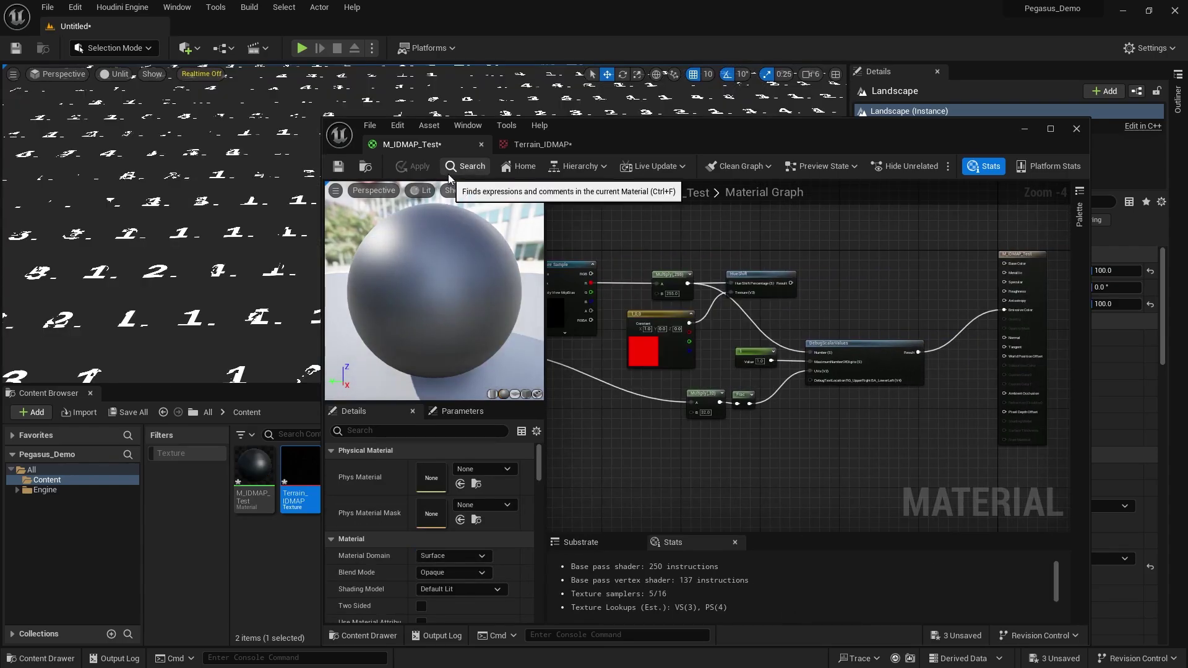
left_click(338, 166)
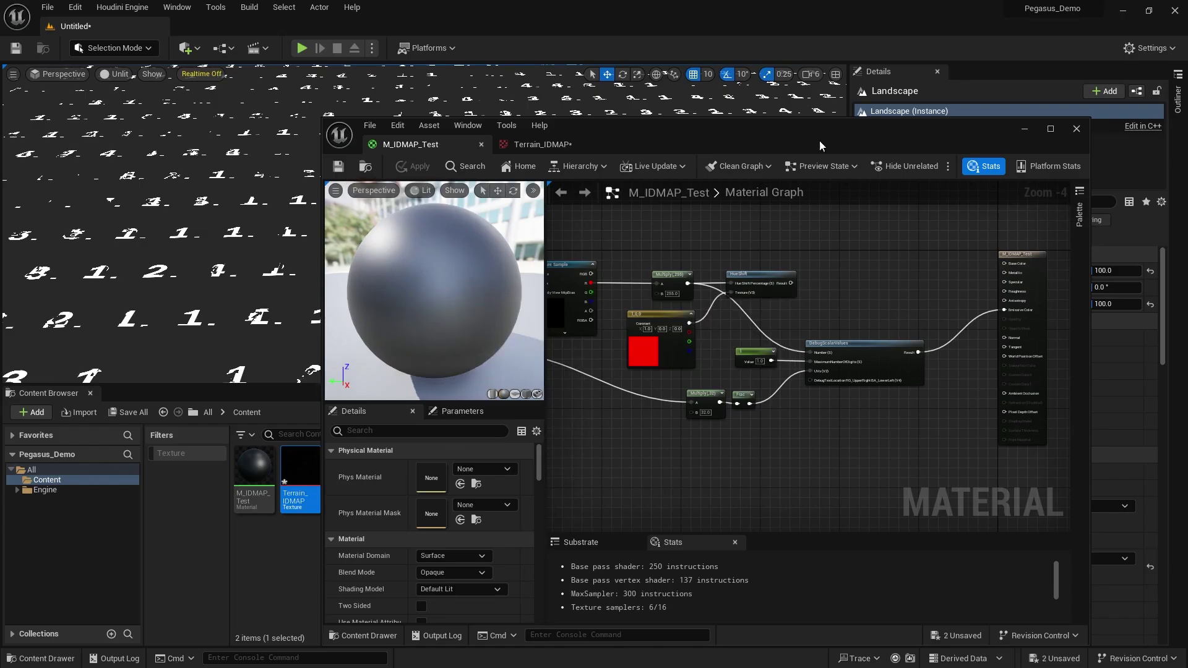
Inspect the single-digit debug ID numbers tiled across the landscape up close
left_click(1025, 129)
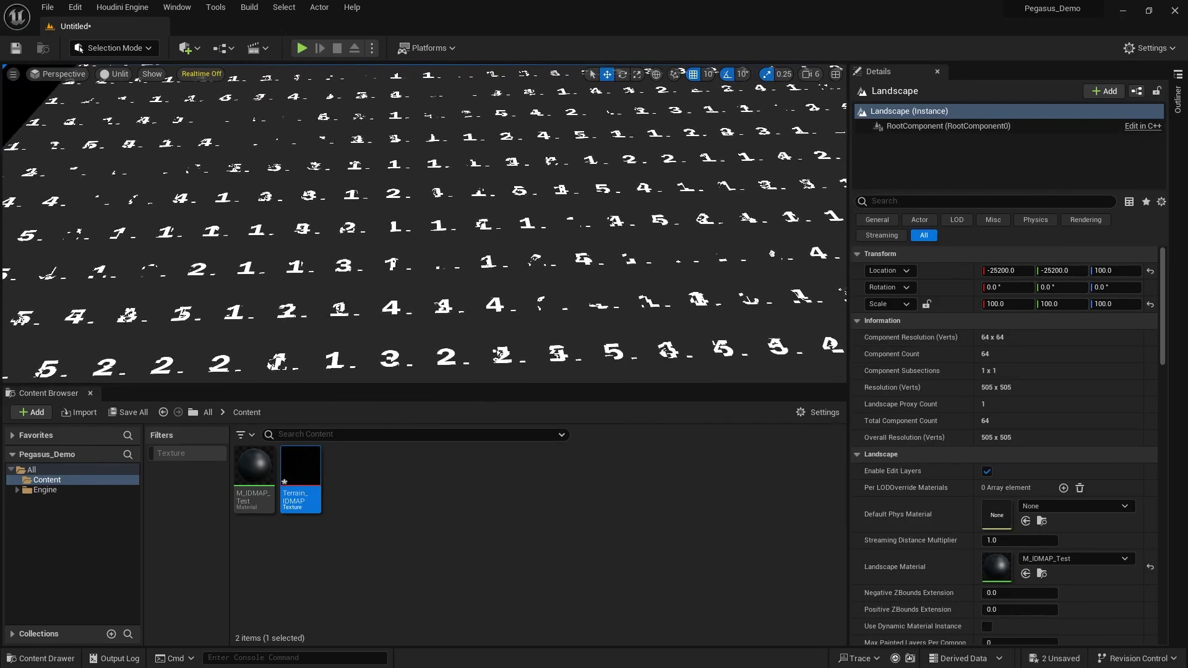
right_click_drag(410, 270, 513, 269)
key("w")
scroll(410, 270, "down", 1)
key("a")
scroll(473, 266, "down", 1)
scroll(495, 268, "down", 2)
Set the constant feeding MaximumNumberOfDigits on DebugScalarValues to 3 and apply the material
key("alt+Tab")
right_click(743, 376)
left_click(738, 369)
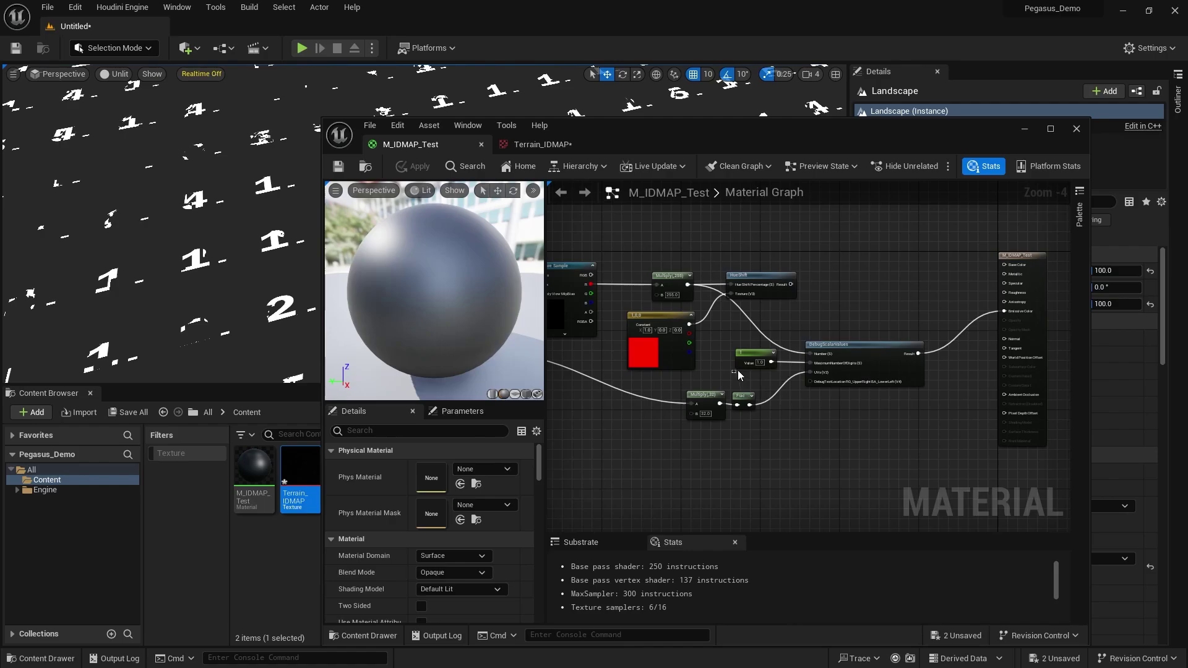
left_click(459, 468)
type("3")
left_click(792, 440)
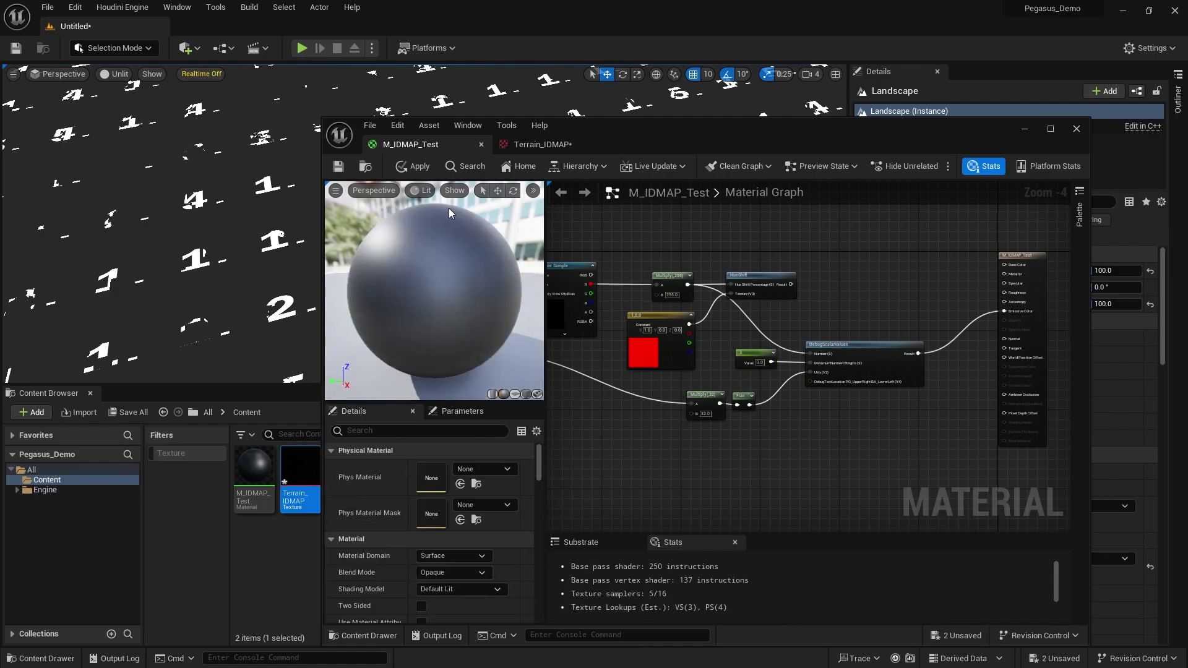
left_click(416, 167)
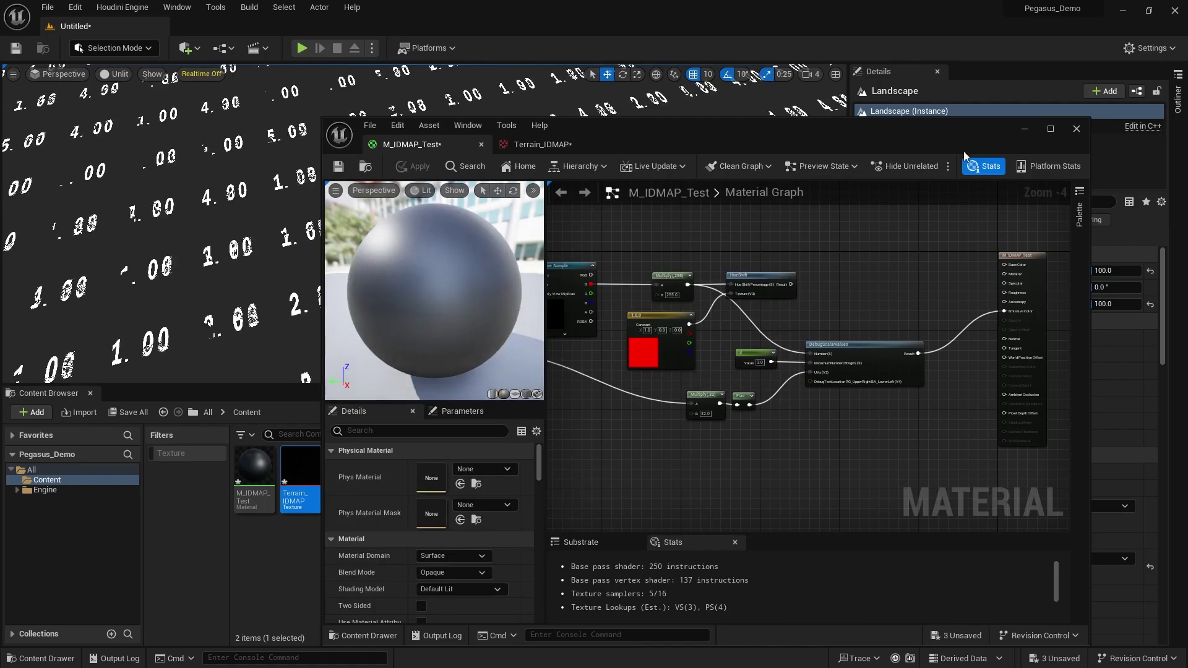
Examine how the debug numbers with decimals read on the landscape, both close up and from a distance
left_click(1024, 129)
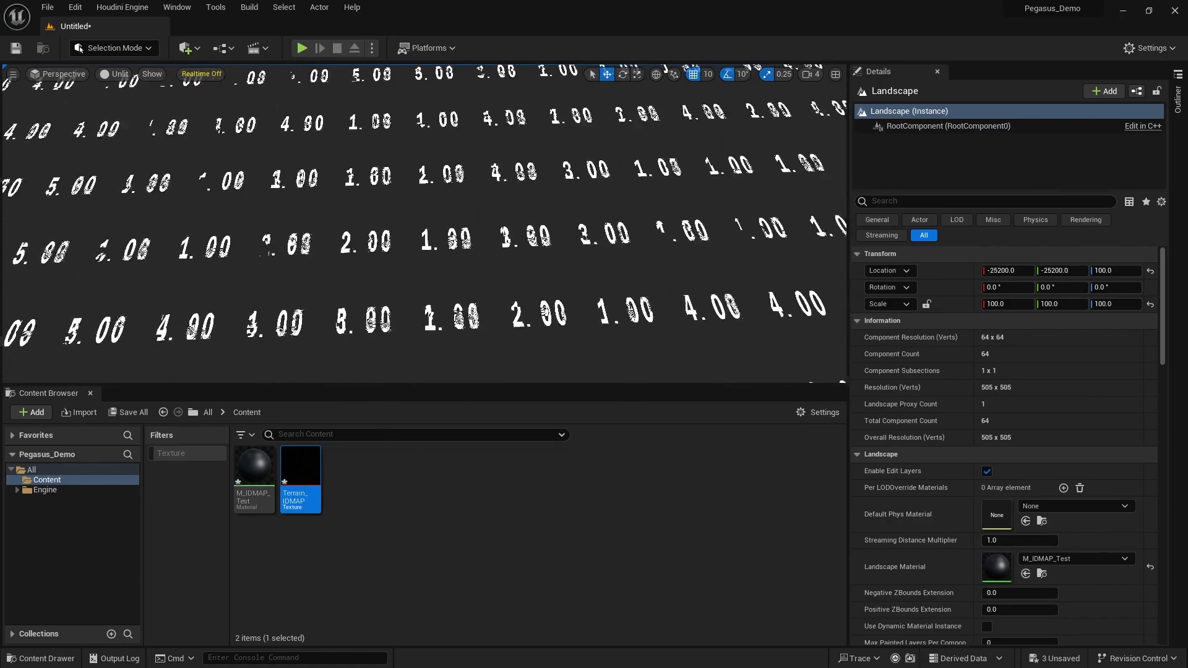
key("w")
mouse_move(484, 181)
right_mouse_down()
mouse_move(434, 176)
mouse_move(476, 192)
right_mouse_up()
scroll(484, 182, "down", 1)
key("s")
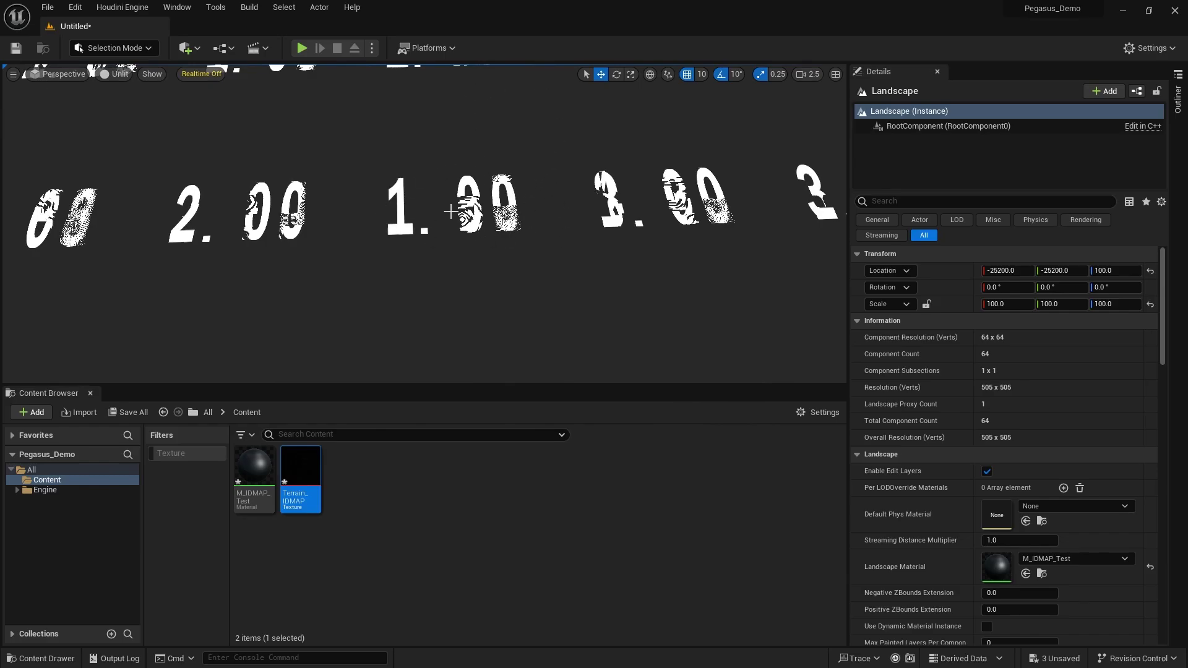
key("s")
right_click_drag(498, 205, 495, 191)
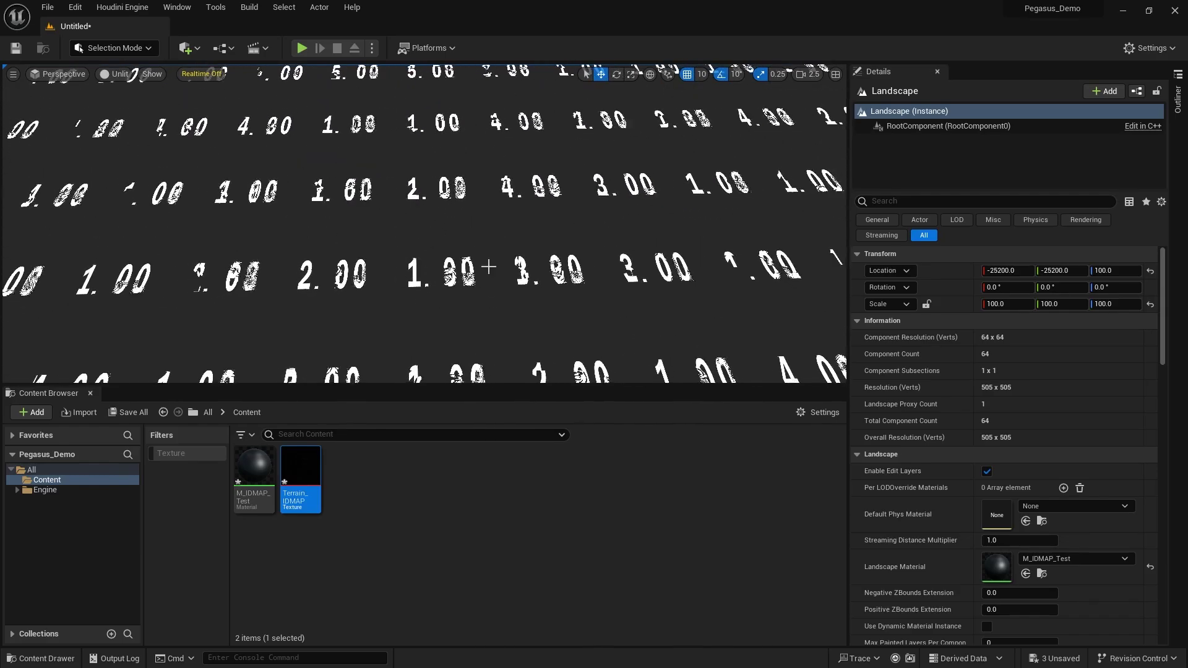
right_click_drag(489, 267, 528, 322)
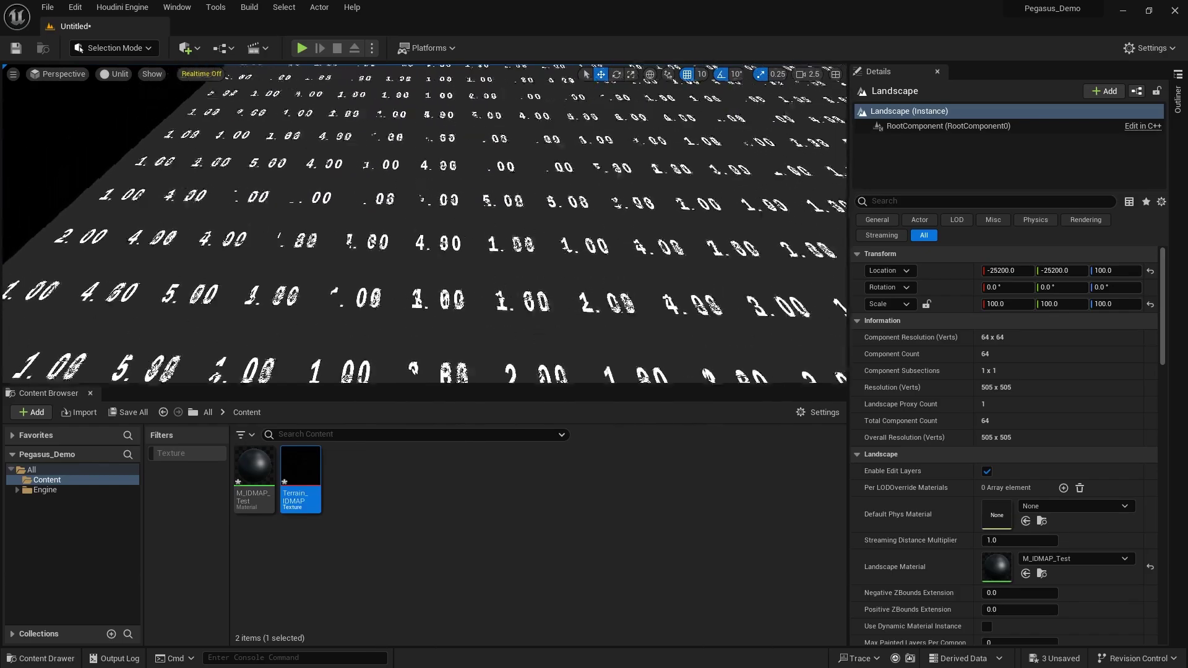
right_click_drag(437, 295, 437, 295)
right_click_drag(374, 219, 553, 297)
Set Const B of the UV Multiply node feeding Frac to 128 and apply the material
key("alt+Tab")
right_click_drag(693, 384, 772, 361)
scroll(705, 375, "up", 4)
left_click(723, 391)
left_click(454, 484)
type("128")
key("Return")
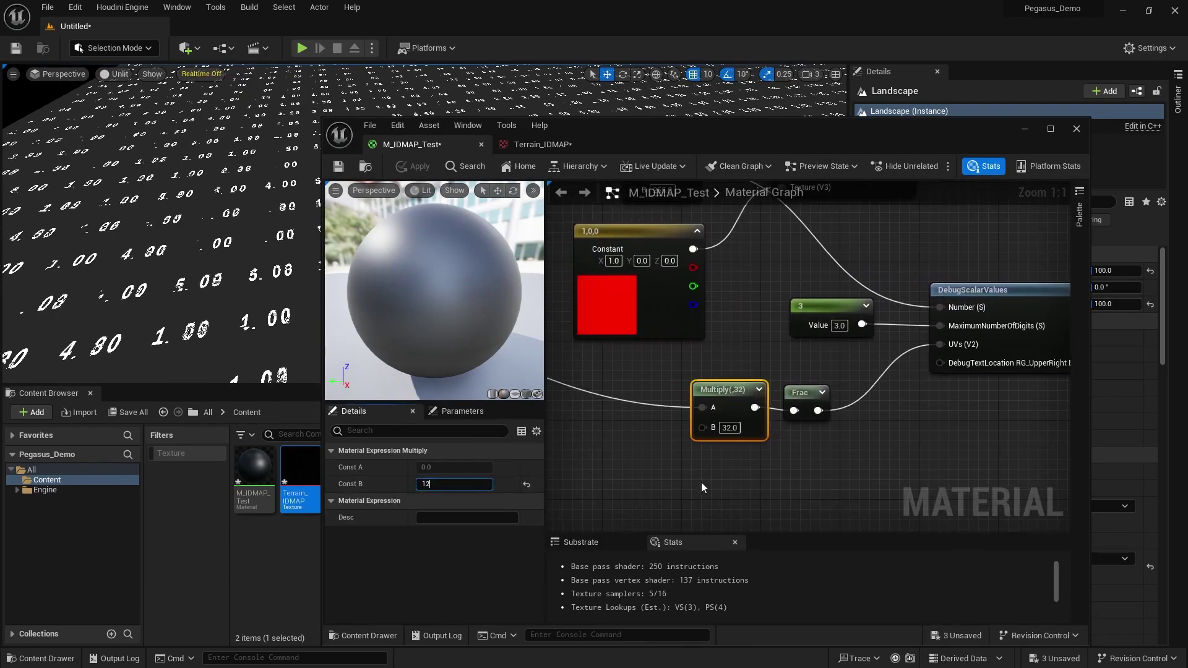
left_click(744, 480)
left_click(413, 166)
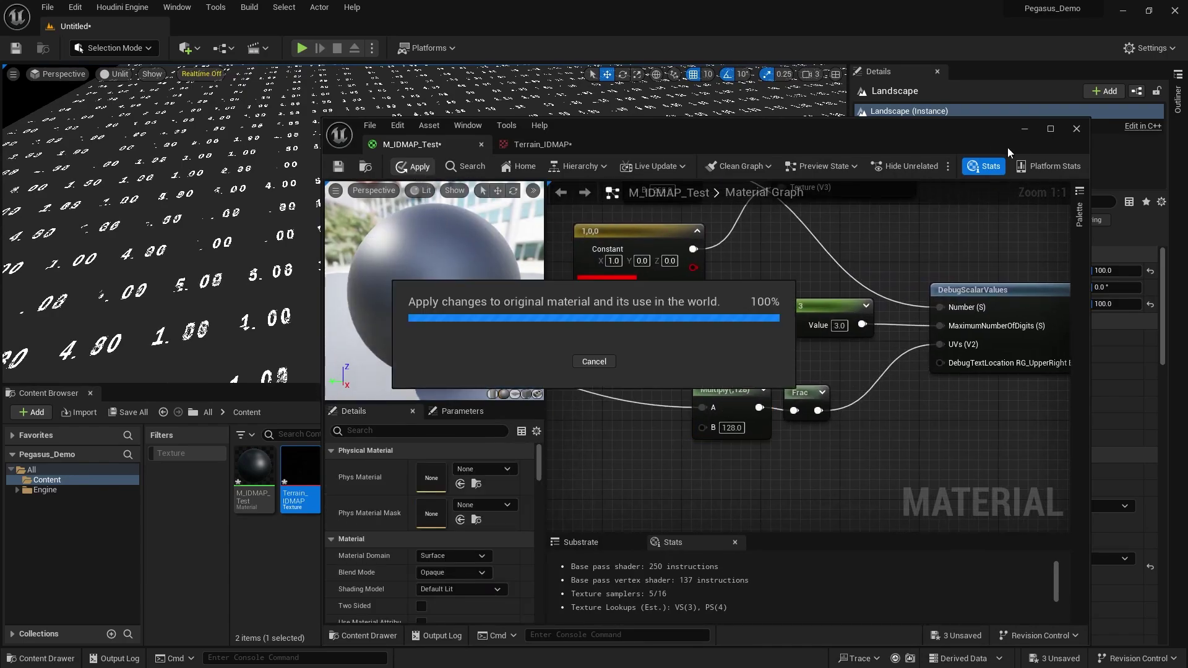
Check the legibility of the debug numbers on the landscape at the 128 tiling
left_click(1025, 129)
key("w")
right_click_drag(626, 204, 601, 235)
scroll(603, 232, "down", 1)
scroll(367, 220, "down", 1)
key("s")
right_click_drag(367, 221, 367, 220)
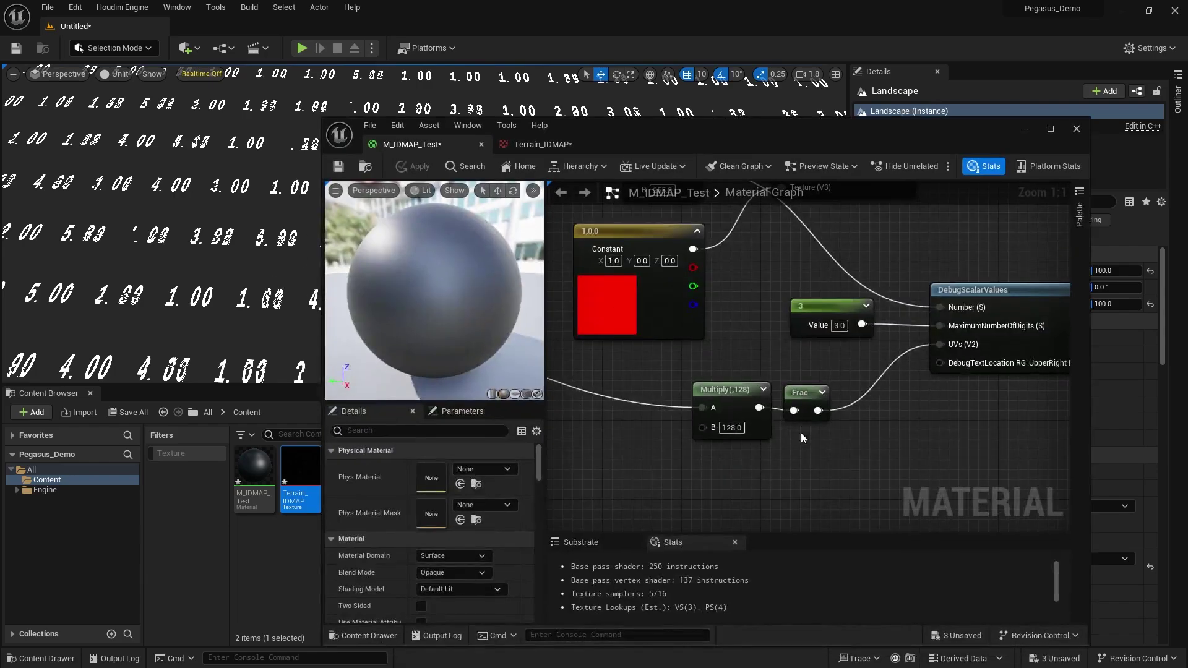
Set Const B of the UV Multiply node feeding Frac to 1000 and apply the material
left_click(730, 390)
left_click(463, 484)
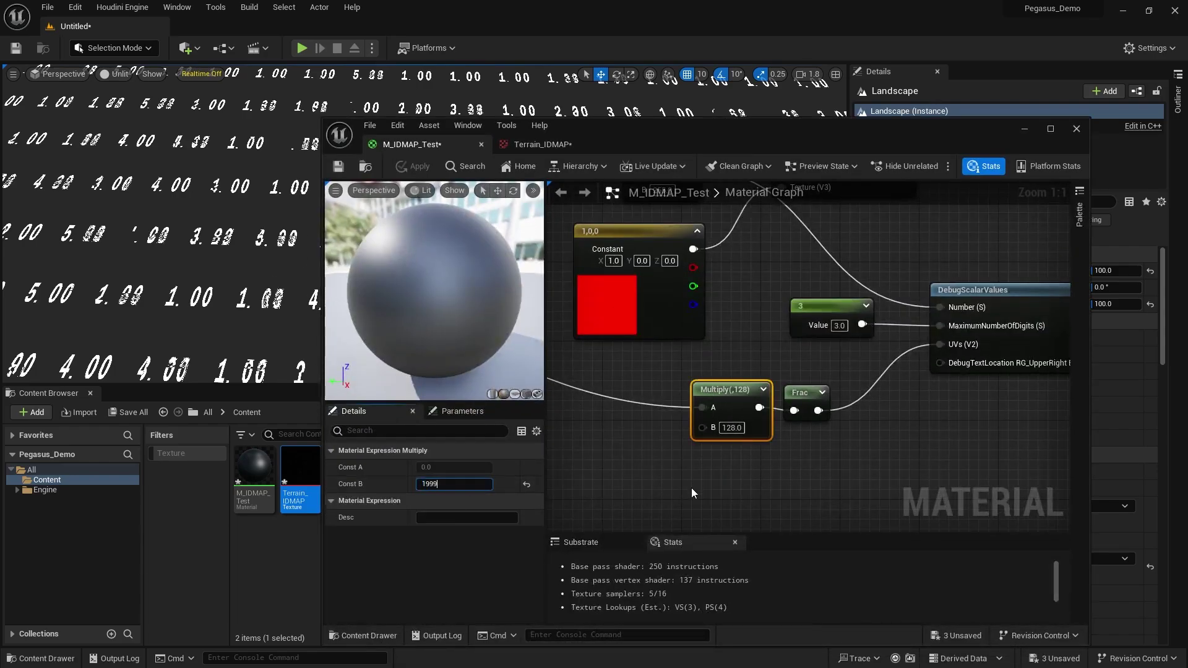
type("1000")
key("Return")
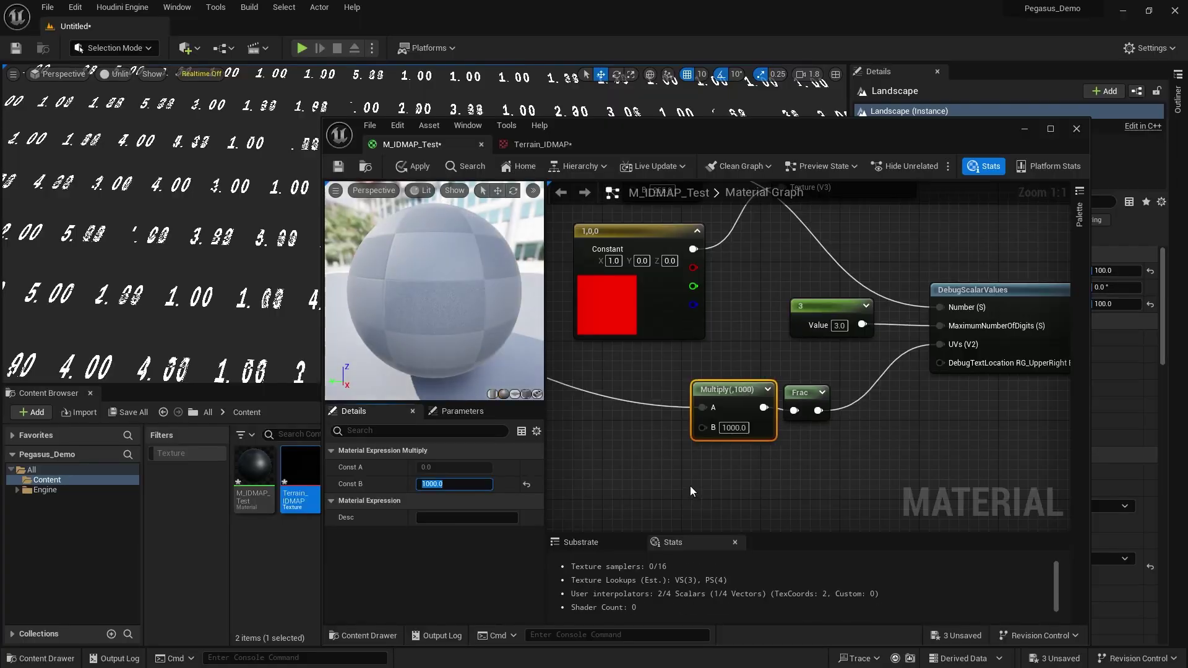
left_click(412, 167)
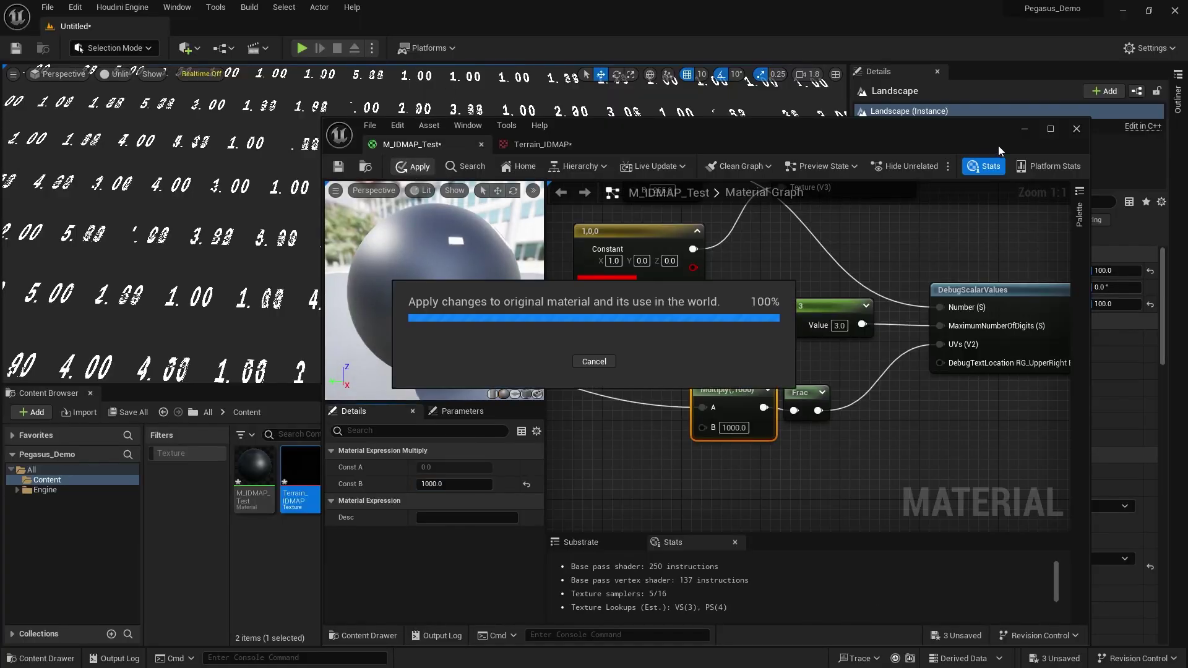
Examine the debug ID values across the landscape at the 1000 tiling, including the transitions between neighbouring ID regions
left_click(1024, 129)
key("w")
right_click_drag(425, 223, 511, 219)
scroll(456, 227, "down", 2)
key("a")
scroll(511, 219, "down", 3)
right_click_drag(543, 179, 536, 179)
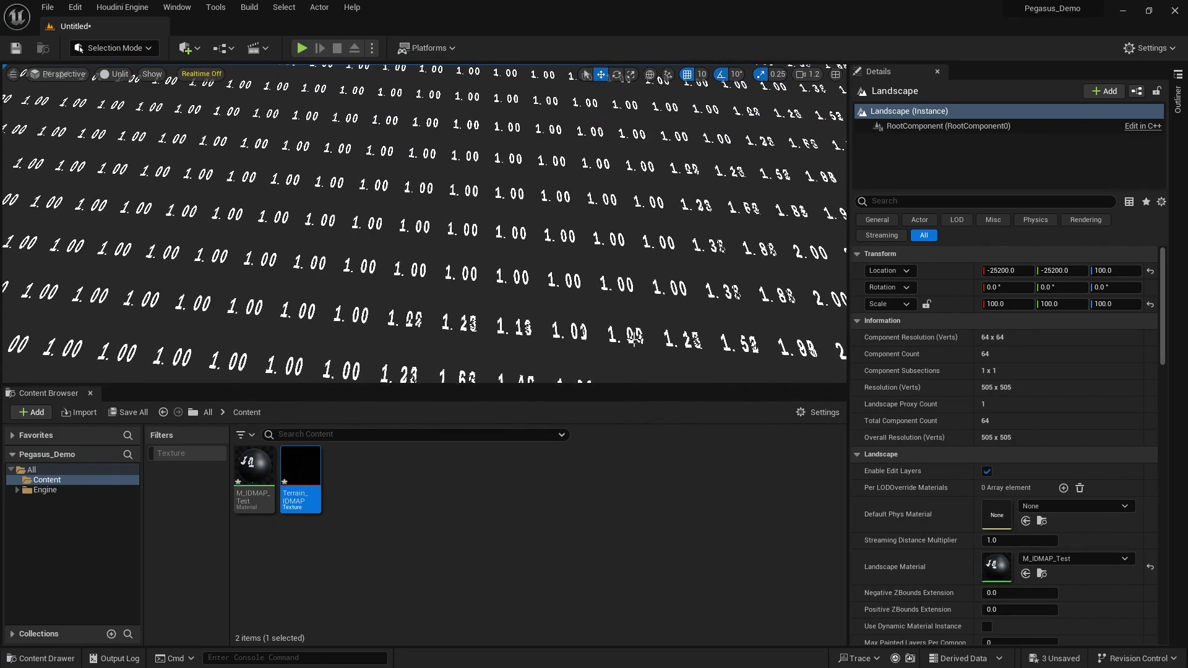
key("a")
right_click_drag(535, 178, 522, 179)
scroll(524, 179, "down", 2)
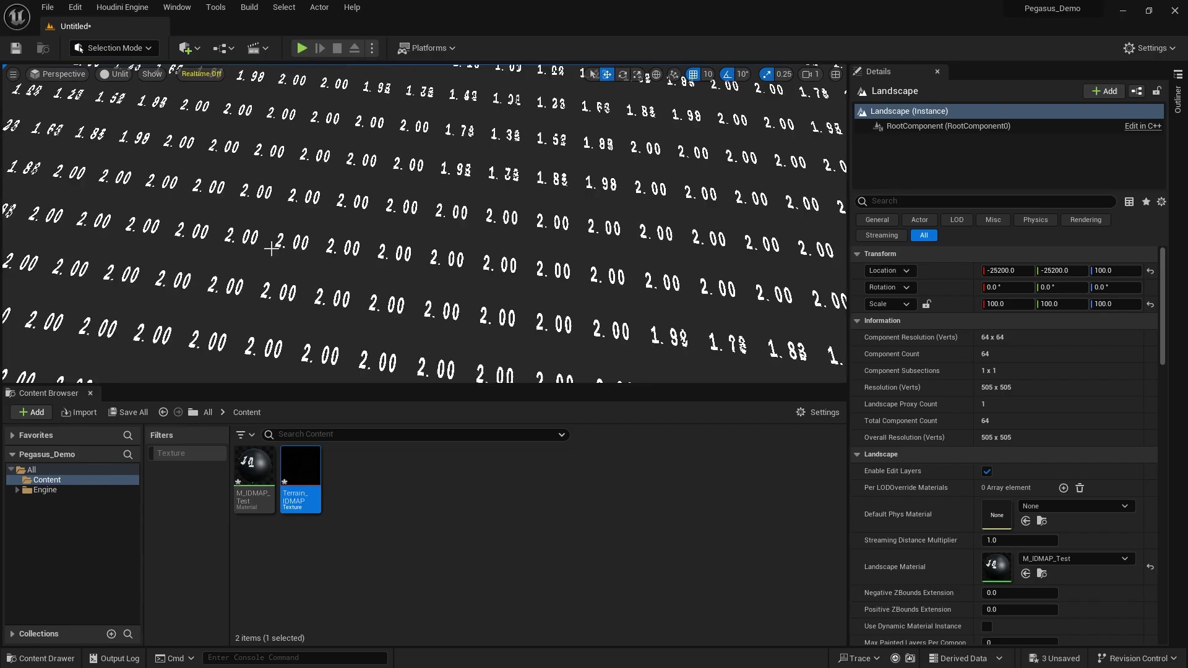
right_click_drag(271, 248, 257, 250)
right_click_drag(140, 177, 186, 220)
Add a Multiply node between DebugScalarValues and the M_IDMAP_Test output node
key("alt+Tab")
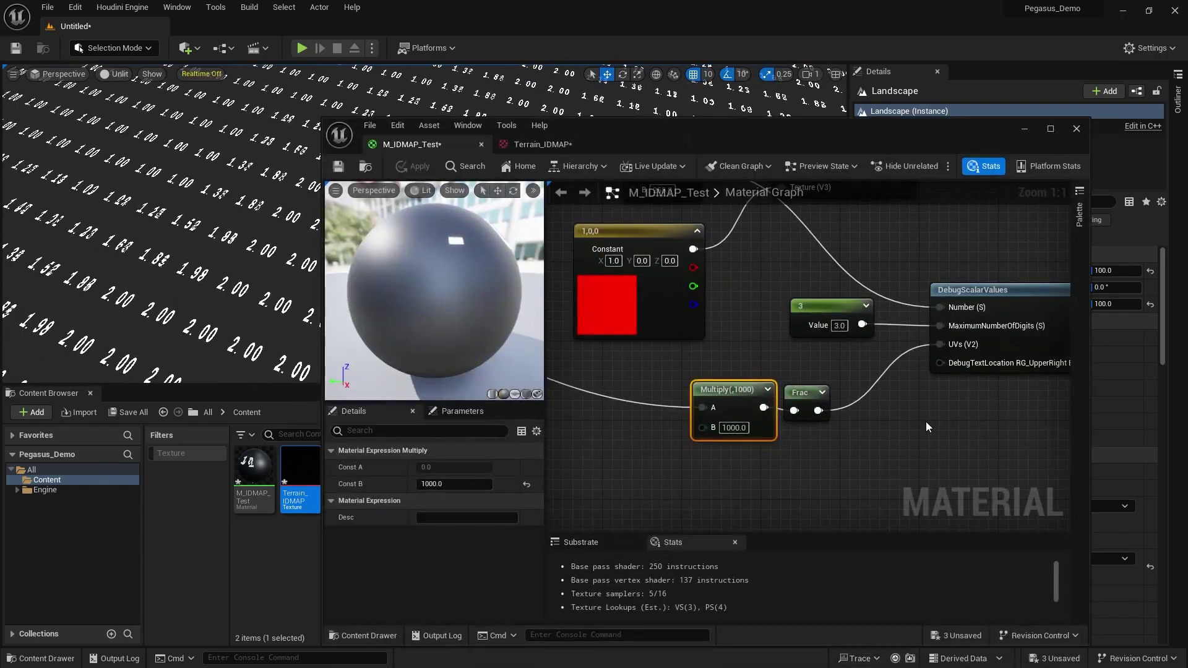
left_click(927, 427)
scroll(926, 427, "down", 4)
right_click_drag(926, 428, 757, 392)
scroll(845, 283, "up", 1)
right_click_drag(845, 283, 829, 322)
key("m")
left_click(865, 312)
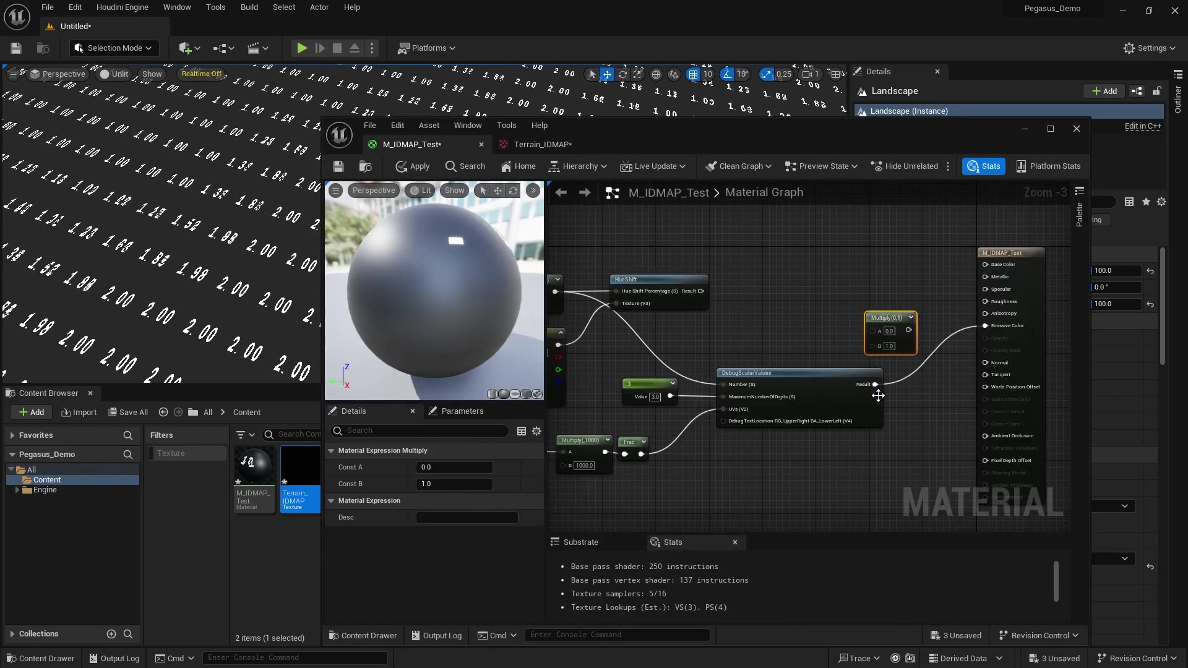
Multiply the HueShift result by the DebugScalarValues result, feed the product into Emissive Color and apply the material
left_click_drag(875, 385, 873, 347)
left_click(871, 330)
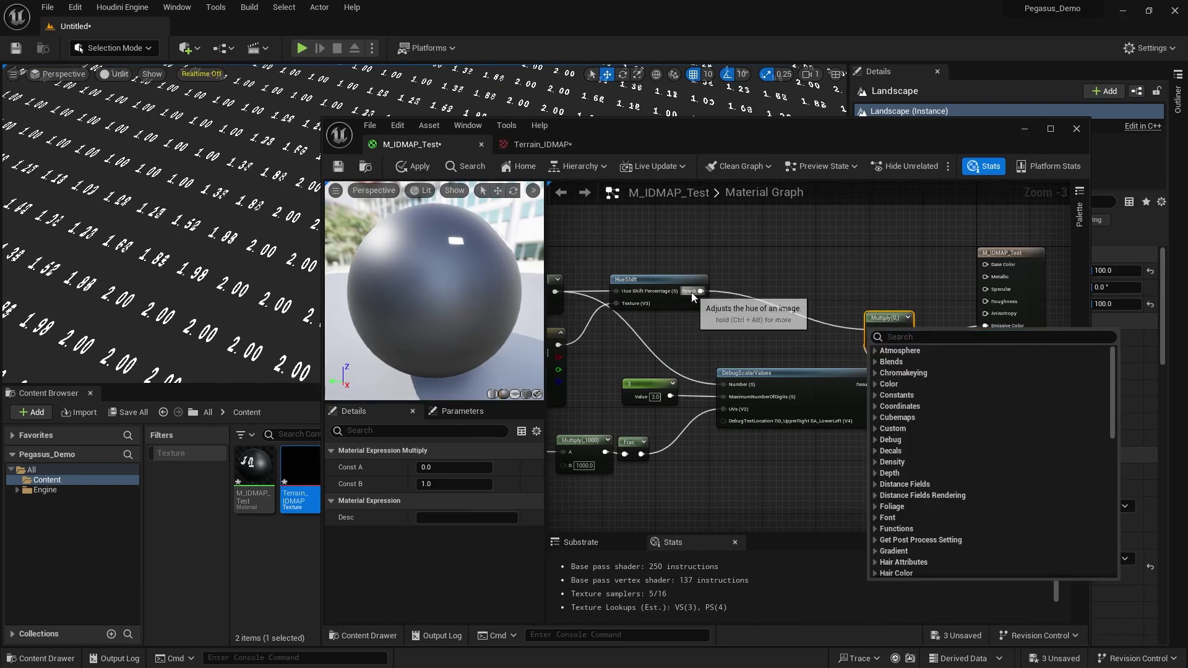
left_click_drag(699, 291, 985, 326)
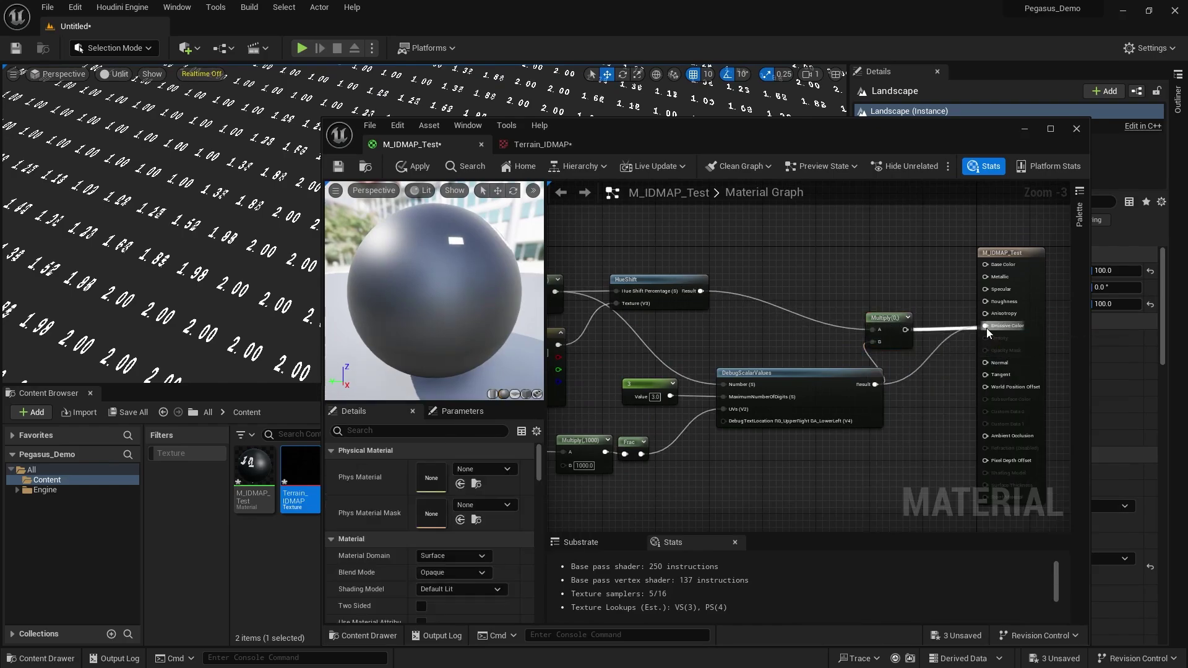
left_click(413, 167)
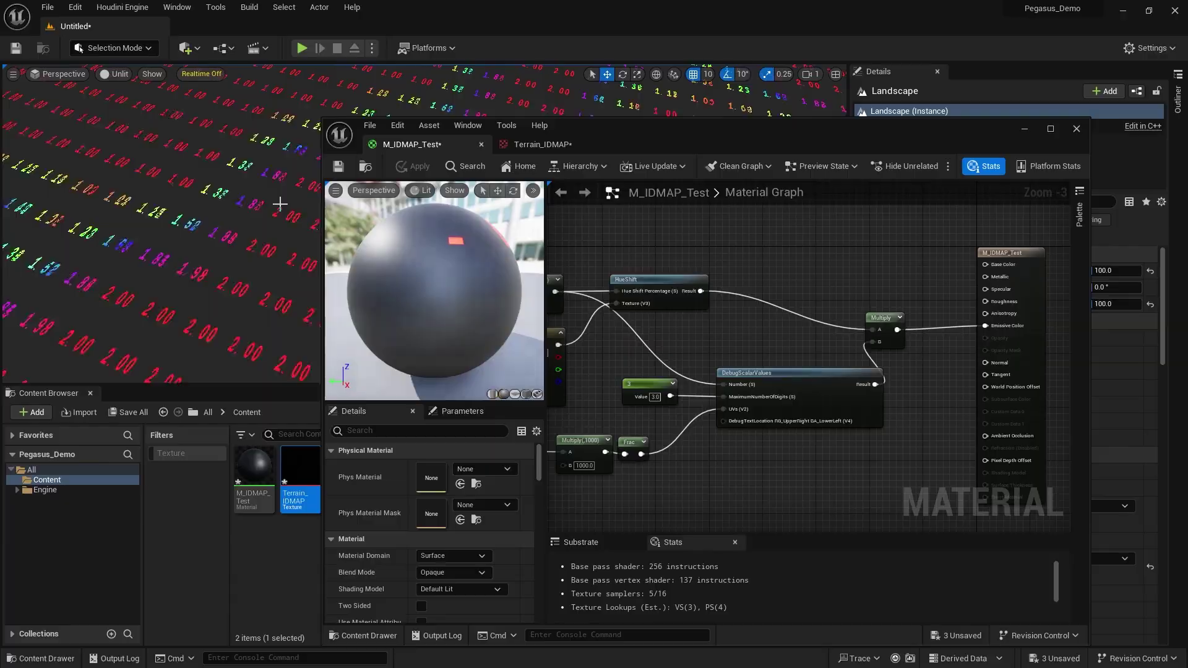
Examine the hue-coloured debug numbers across the whole landscape, focusing on the borders between ID regions
left_click(1077, 128)
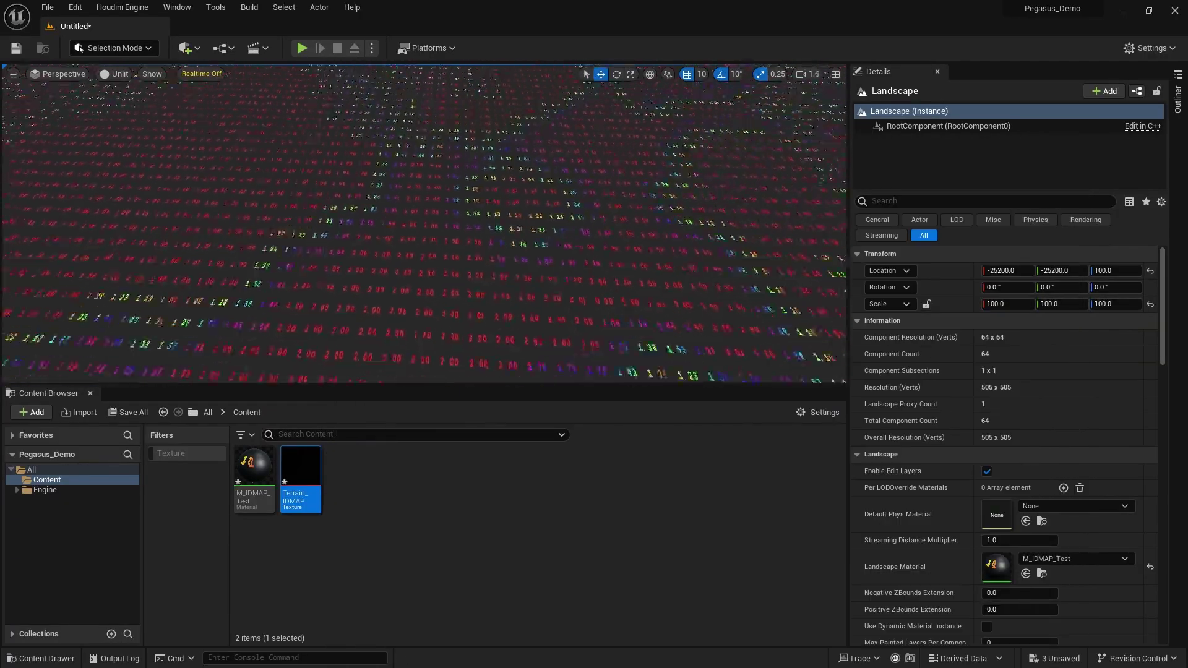
right_click_drag(424, 224, 346, 222)
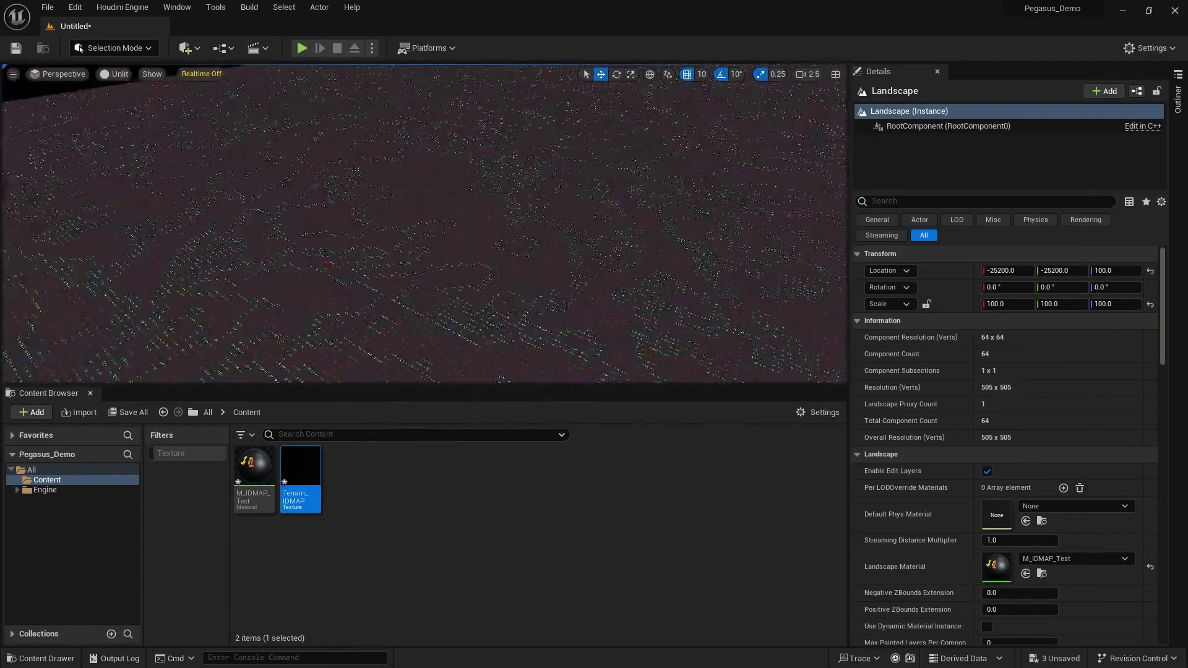
key("w")
mouse_move(425, 224)
right_mouse_down()
mouse_move(445, 207)
mouse_move(544, 248)
mouse_move(414, 228)
right_mouse_up()
scroll(424, 224, "down", 3)
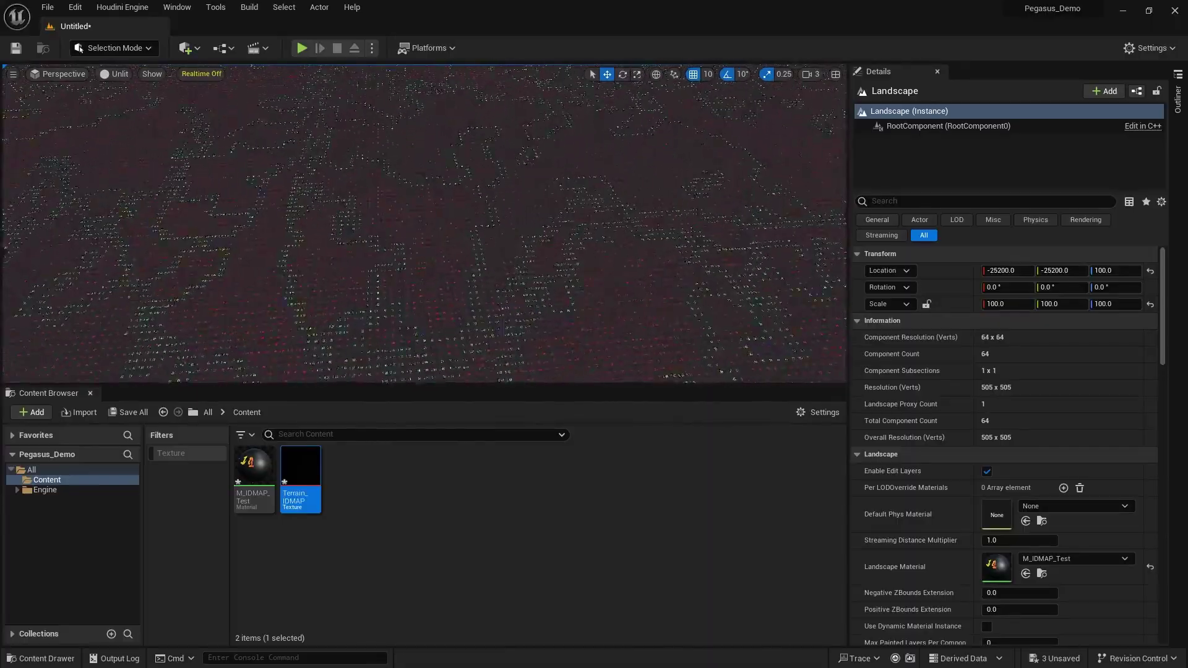
right_click_drag(425, 224, 365, 224)
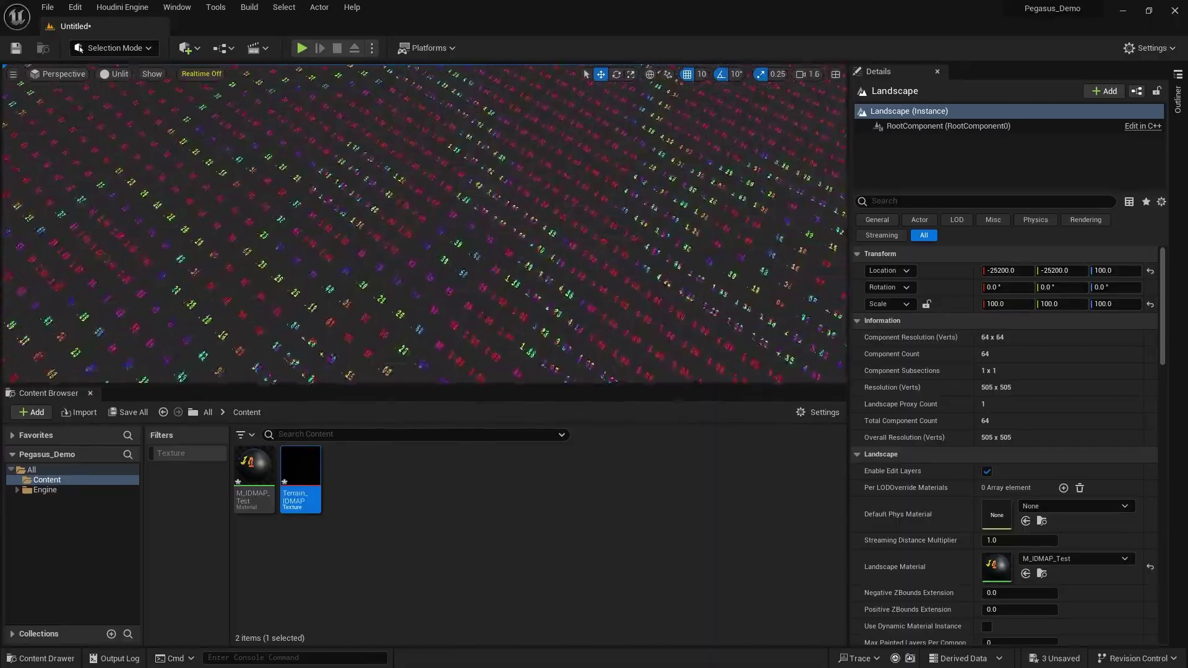
right_click_drag(495, 235, 611, 237)
key("w")
scroll(547, 226, "down", 2)
key("s")
scroll(573, 255, "down", 1)
scroll(609, 235, "up", 1)
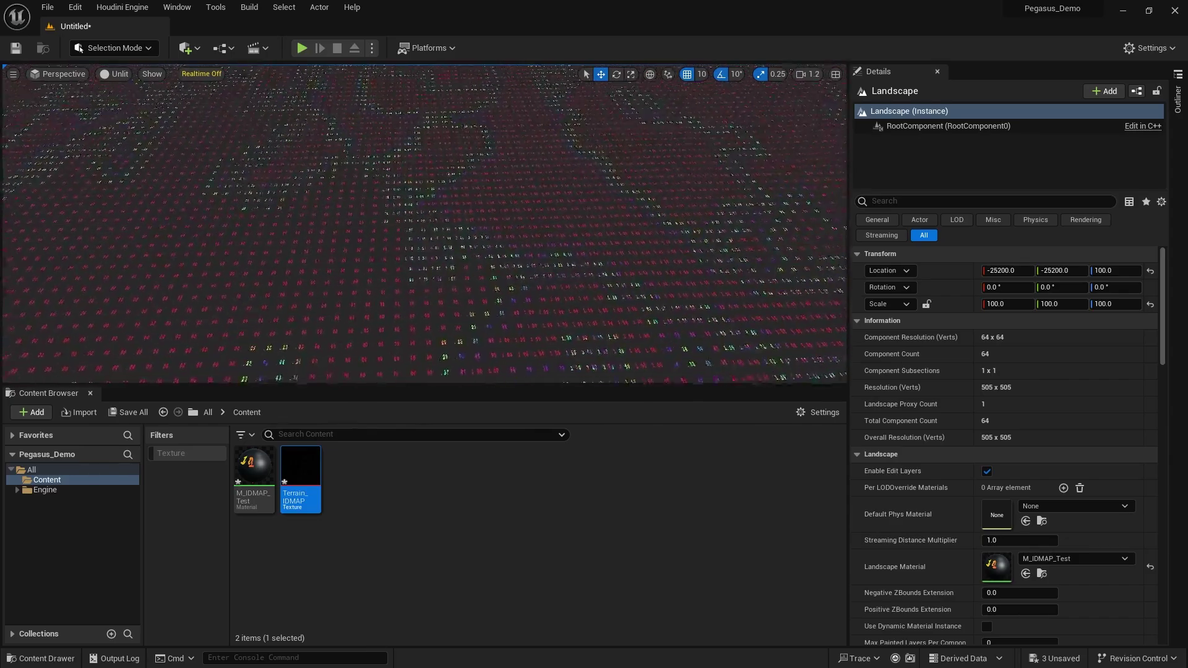
right_click_drag(627, 178, 579, 237)
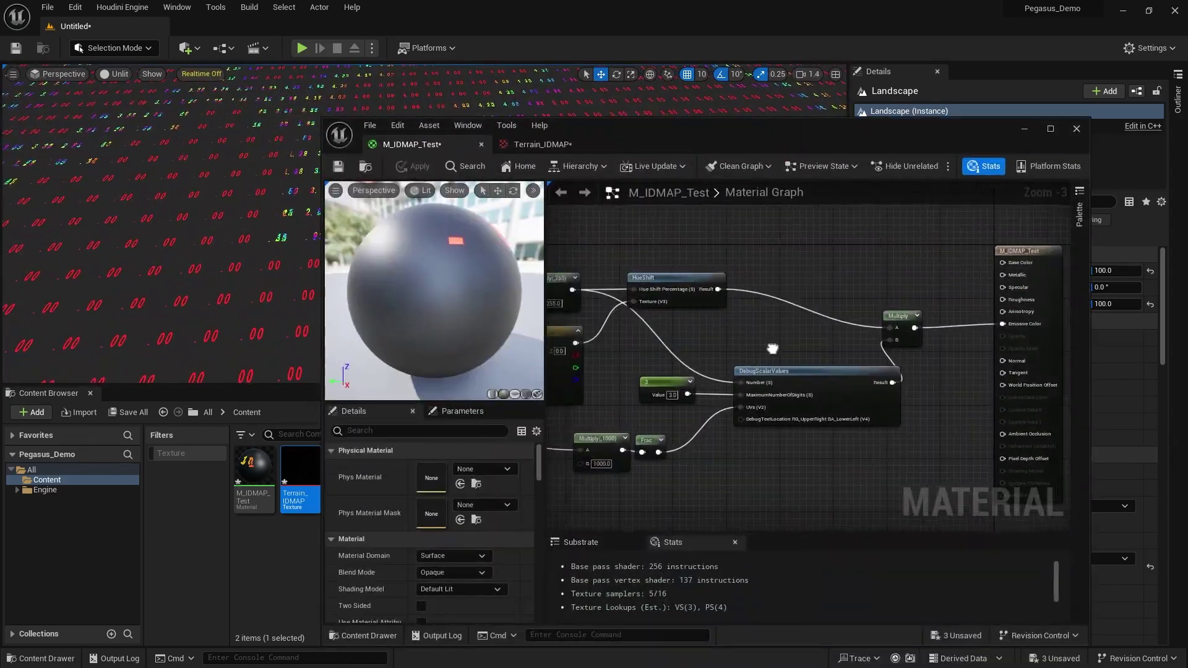
Review the Texture Sample node's sampler settings and the Terrain_IDMAP texture's Compression Settings and sRGB option
scroll(773, 349, "up", 1)
right_click_drag(773, 349, 959, 322)
right_click_drag(663, 282, 763, 328)
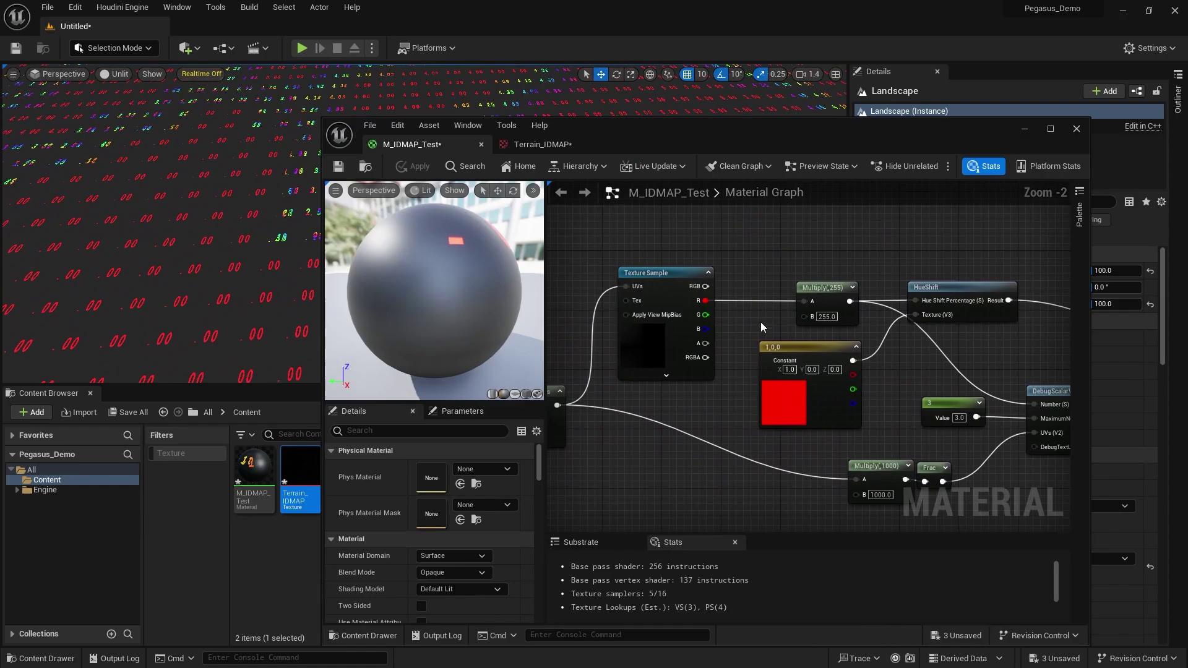
left_click(672, 294)
left_click(562, 149)
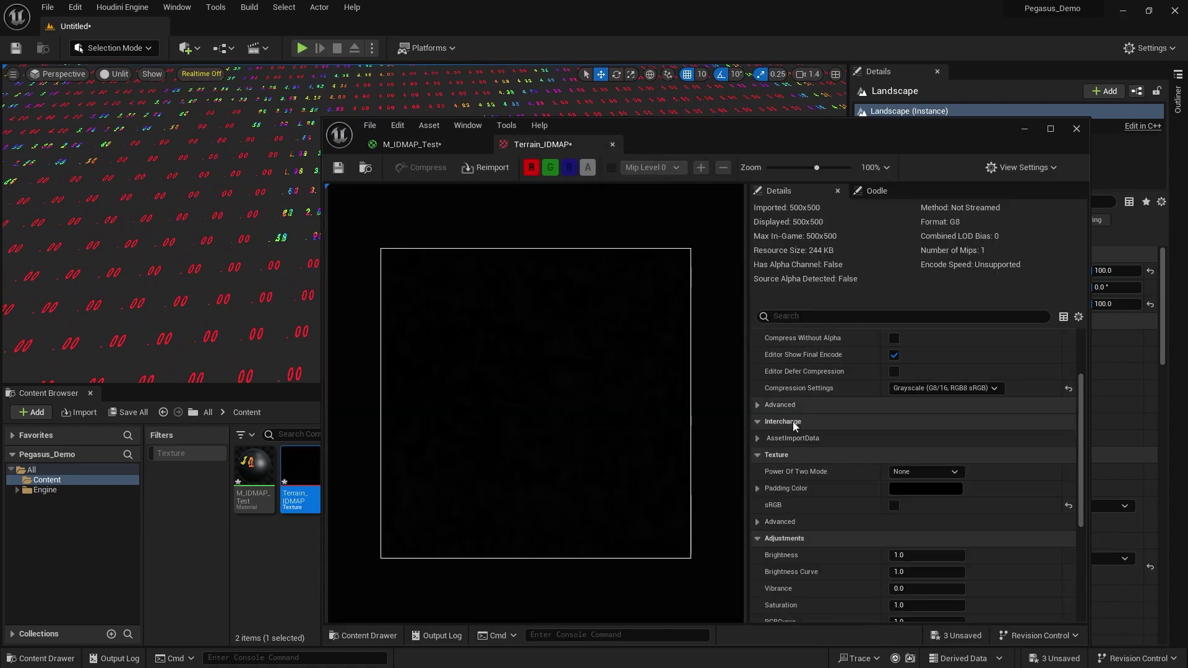
scroll(866, 500, "down", 1)
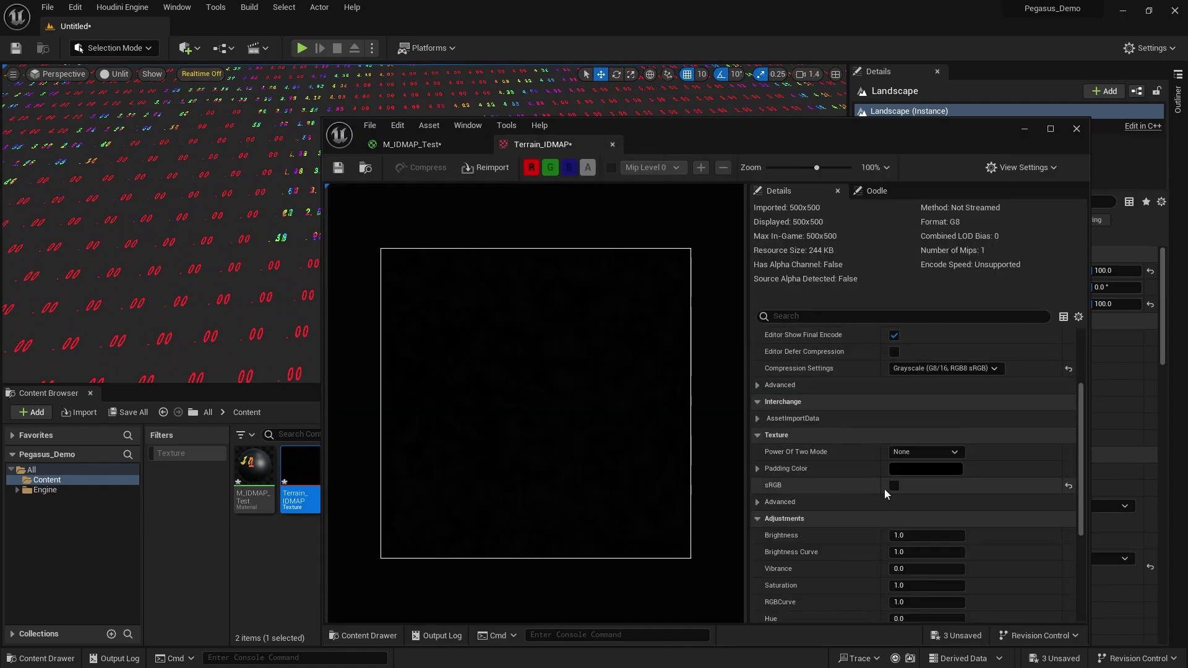
left_click(413, 145)
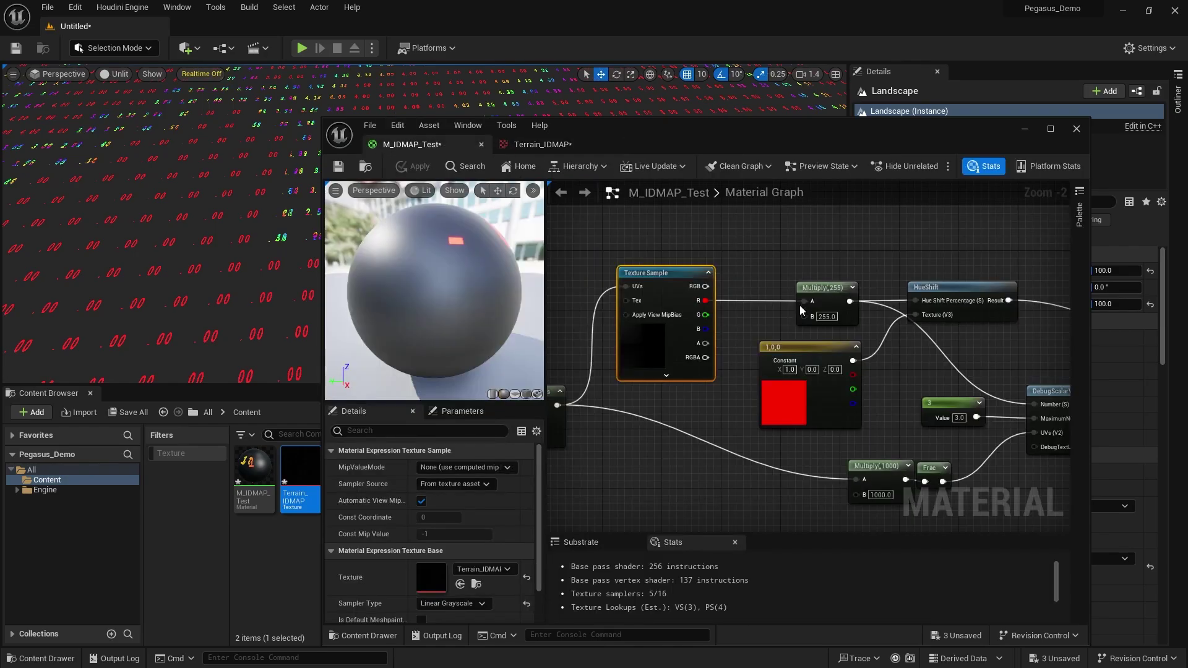
right_click_drag(800, 306, 697, 264)
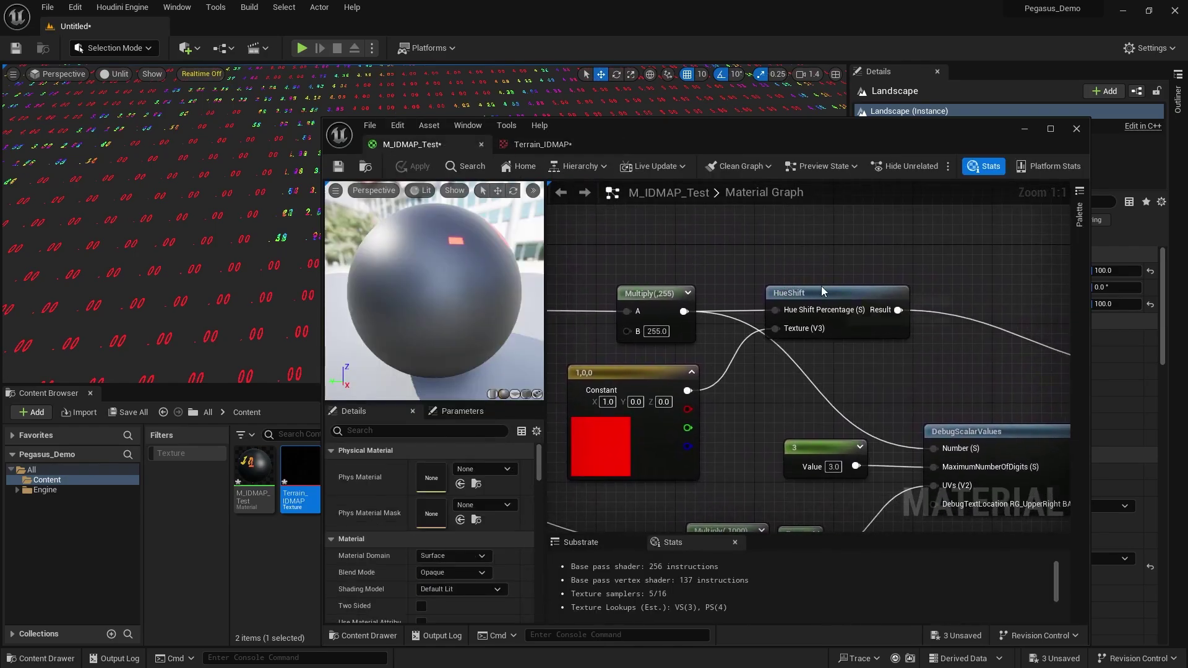
Move the HueShift node away from the 255 Multiply node and add another Multiply node in the freed space
left_click_drag(822, 287, 913, 287)
right_click_drag(836, 273, 775, 313)
left_click_drag(839, 332, 887, 313)
right_click_drag(820, 283, 875, 257)
left_click_drag(875, 258, 876, 277)
right_click_drag(786, 268, 820, 286)
left_click_drag(820, 287, 677, 309)
right_click_drag(820, 313, 777, 293)
scroll(782, 276, "down", 1)
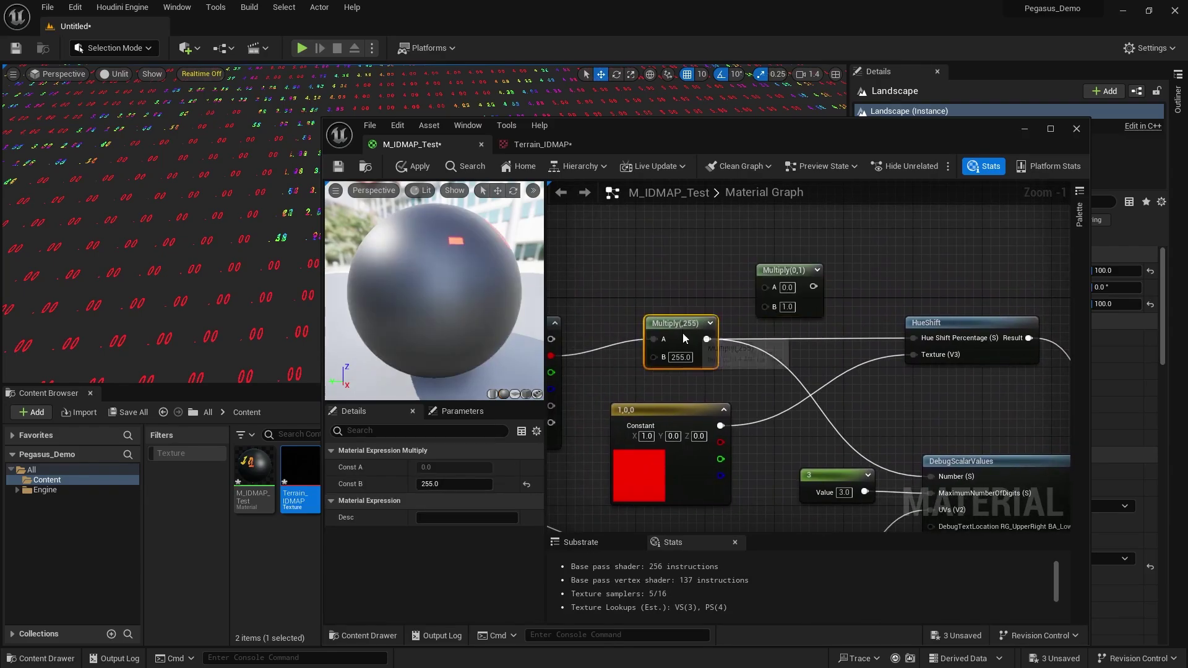
Place the new Multiply node above the 255 one and connect the Texture Sample's R output to its A input
left_click_drag(683, 334, 692, 369)
left_click_drag(790, 271, 757, 255)
right_click_drag(601, 331, 682, 326)
left_click_drag(709, 324, 803, 281)
left_click_drag(802, 281, 808, 270)
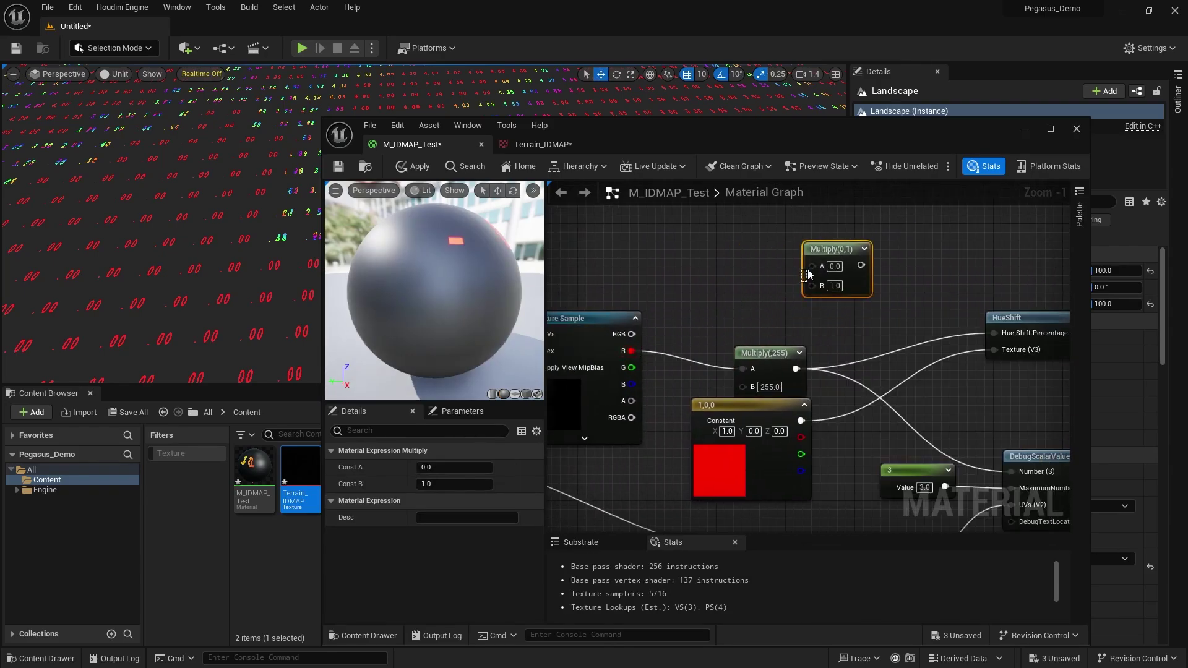
left_click_drag(634, 351, 634, 351)
right_click_drag(824, 313, 737, 314)
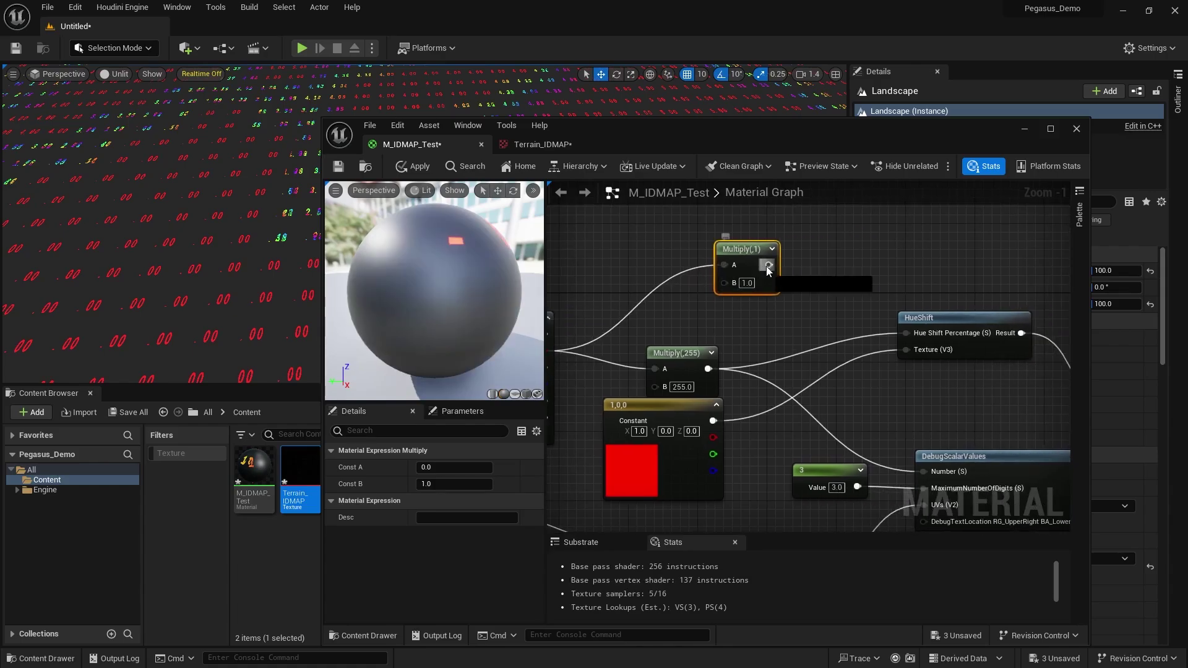
Feed the new Multiply node's output into HueShift's Hue Shift Percentage, set its B value to 255/5, and apply the material
left_click_drag(769, 265, 905, 333)
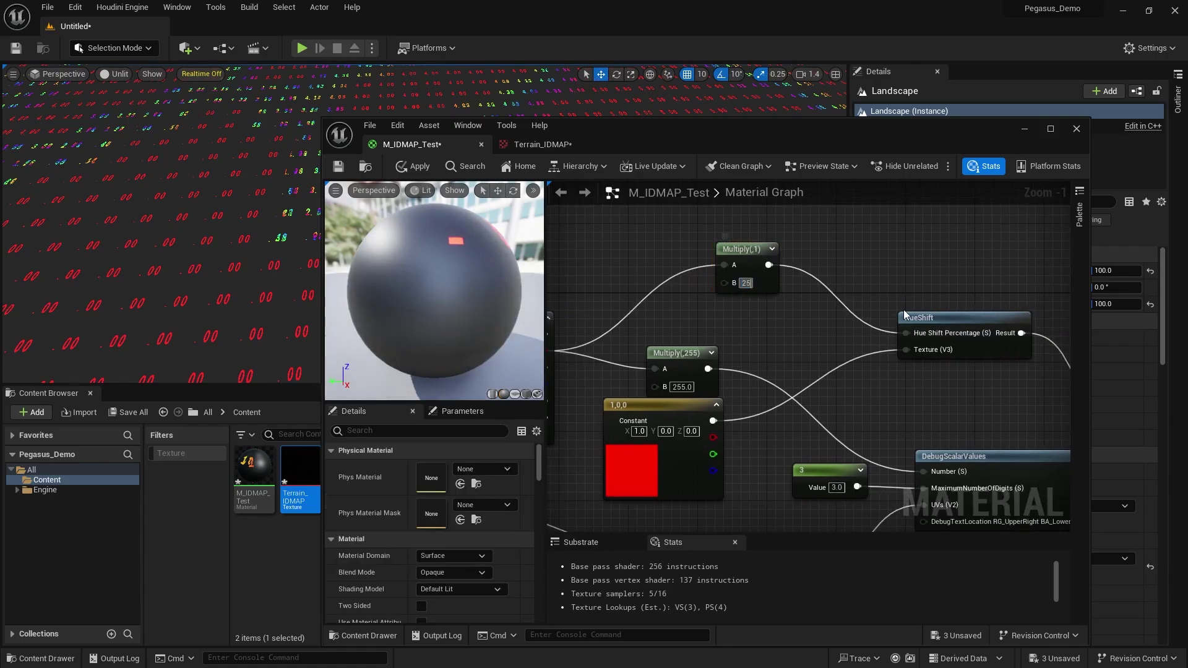
type("5/")
key("Return")
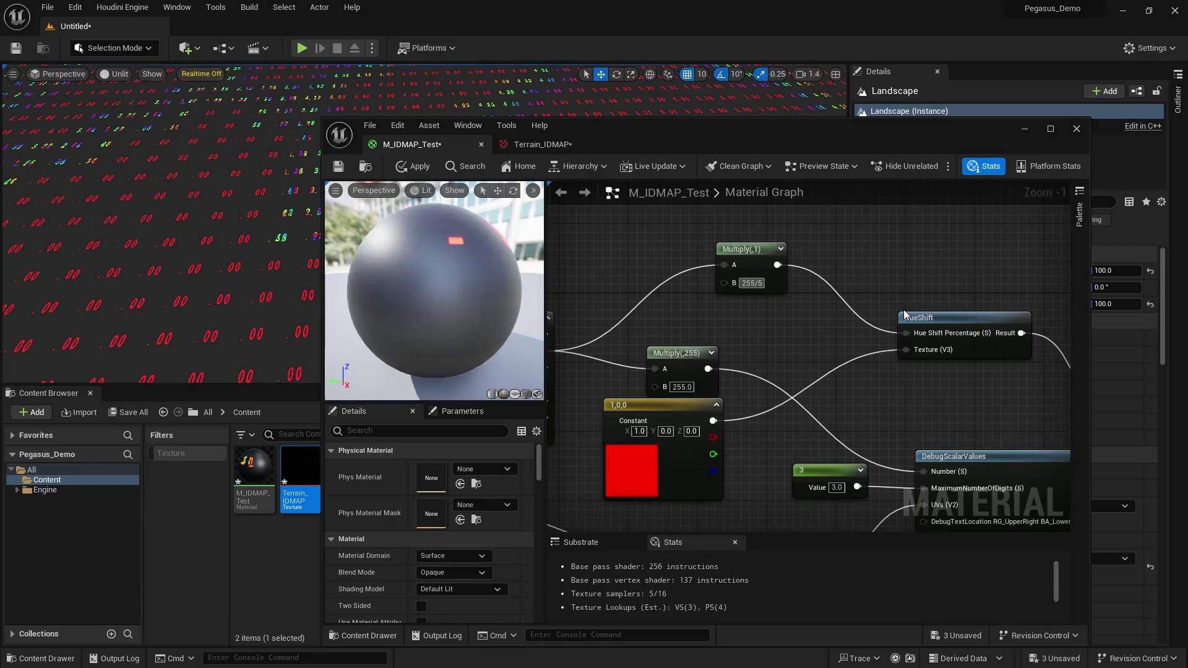
left_click(420, 168)
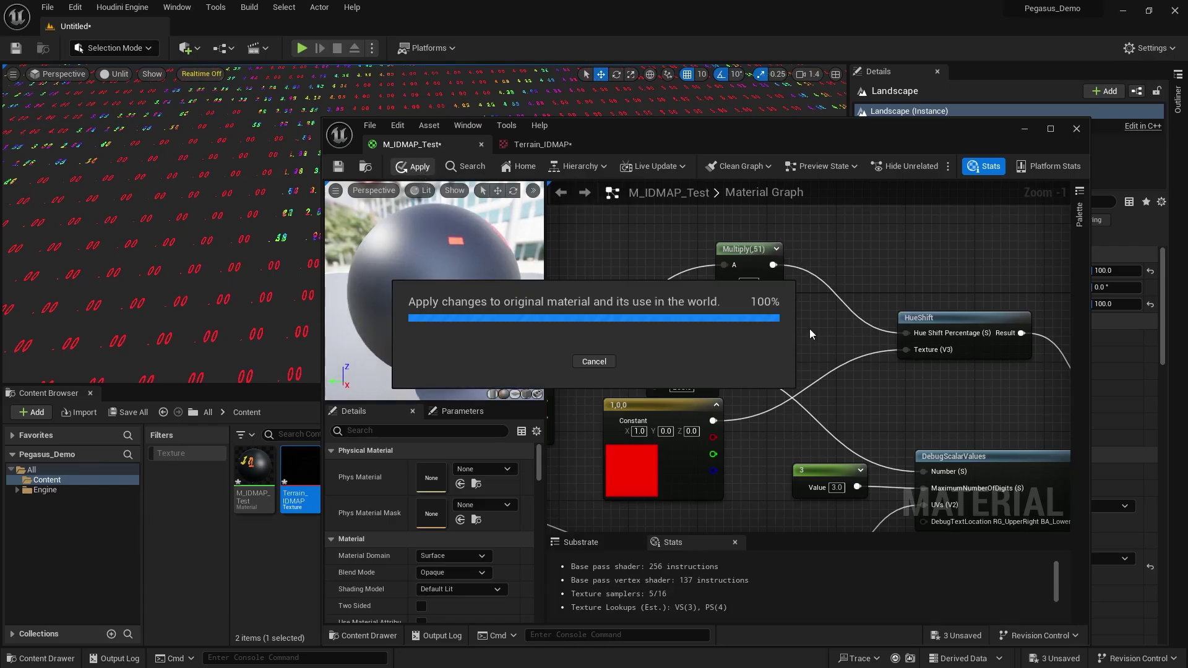
left_click(1028, 131)
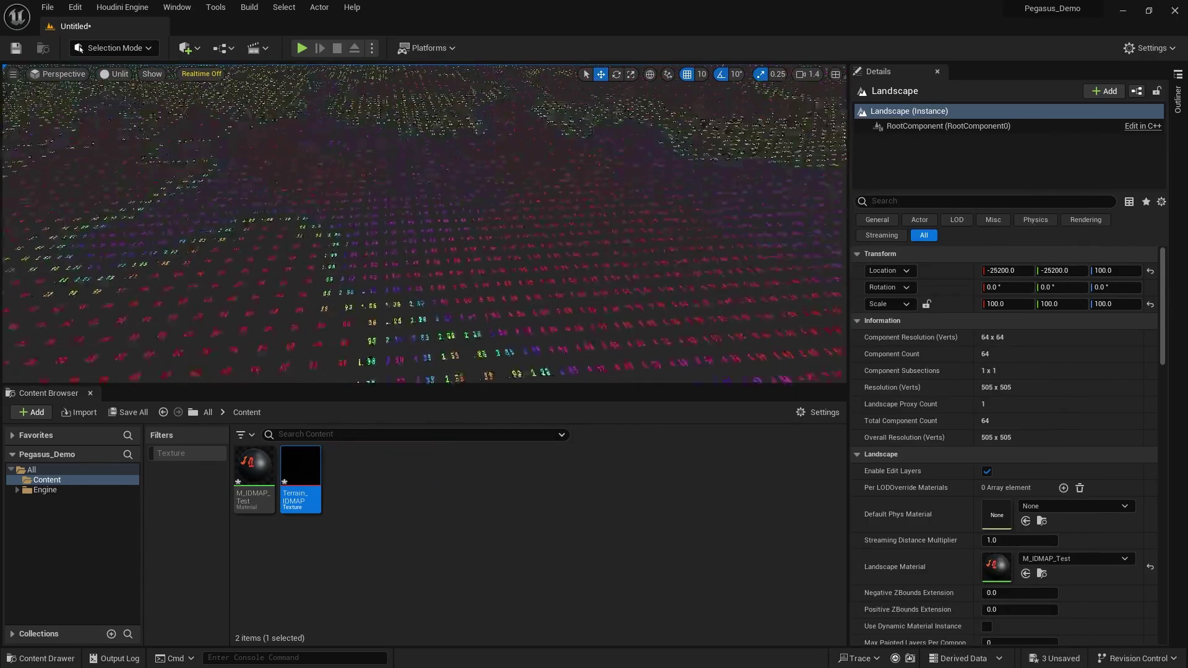
mouse_move(425, 223)
right_mouse_down()
mouse_move(371, 219)
mouse_move(425, 245)
right_mouse_up()
scroll(424, 245, "down", 1)
right_click_drag(523, 271, 523, 270)
Set the upper Multiply node's B value to 42.5, apply the material, and inspect the recoloured numbers on the landscape
key("alt+Tab")
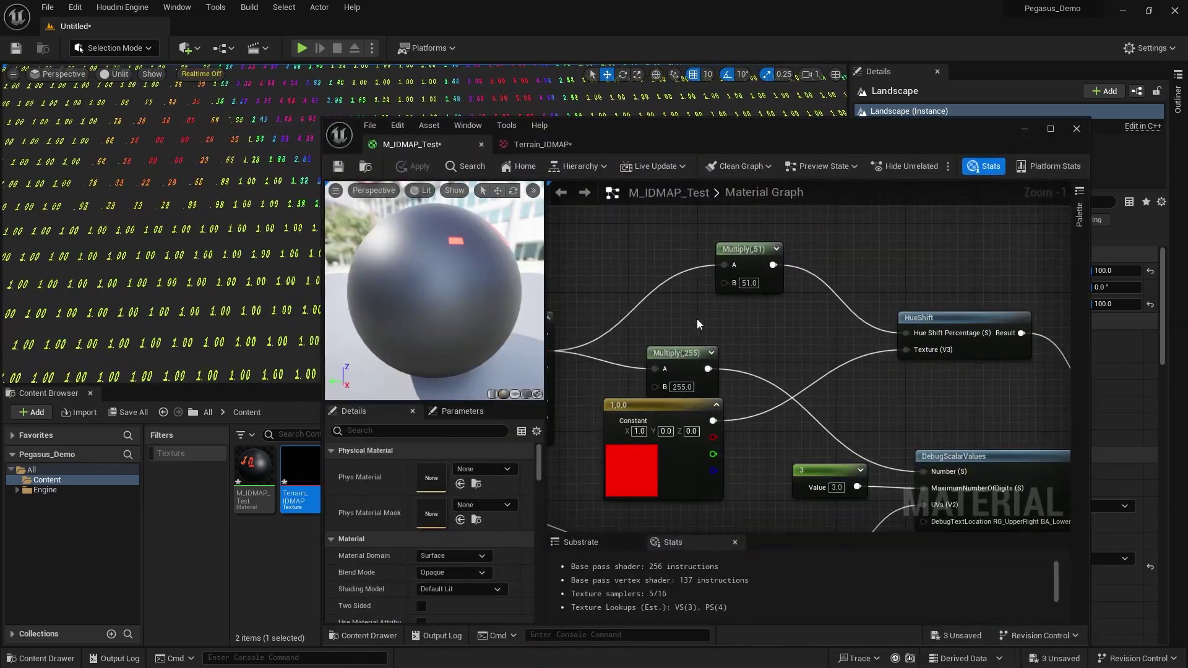
type("42.5")
key("Return")
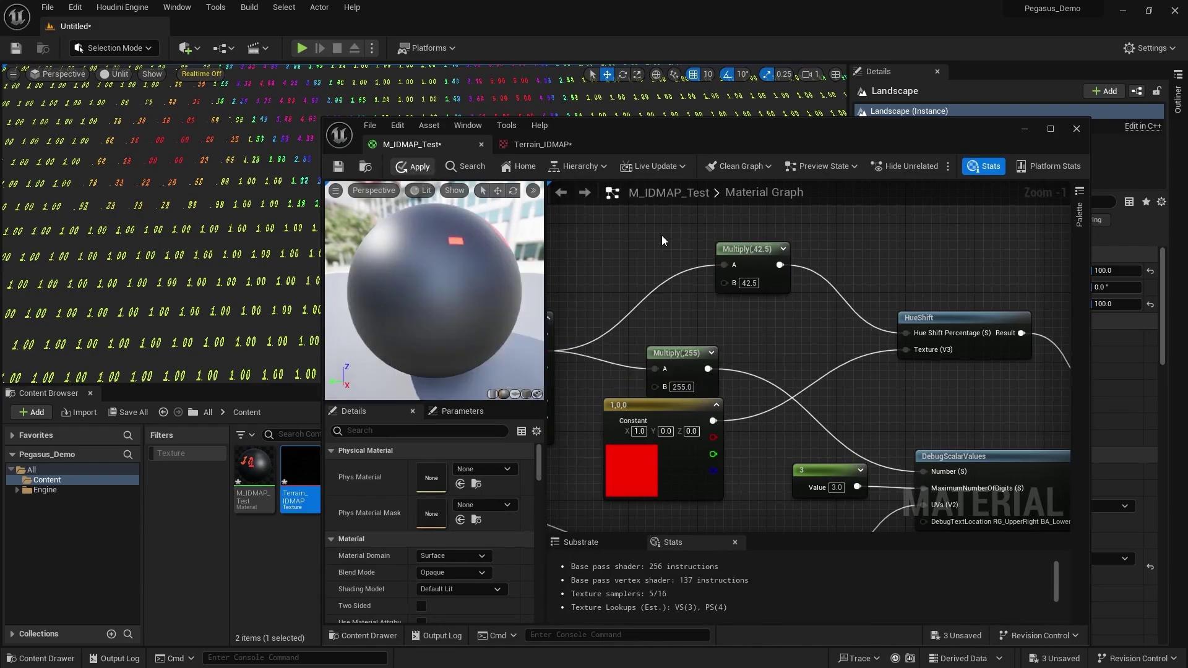
left_click(1031, 131)
right_click_drag(483, 273, 442, 223)
mouse_move(433, 298)
right_mouse_down()
mouse_move(443, 294)
mouse_move(420, 303)
right_mouse_up()
right_click_drag(508, 269, 511, 290)
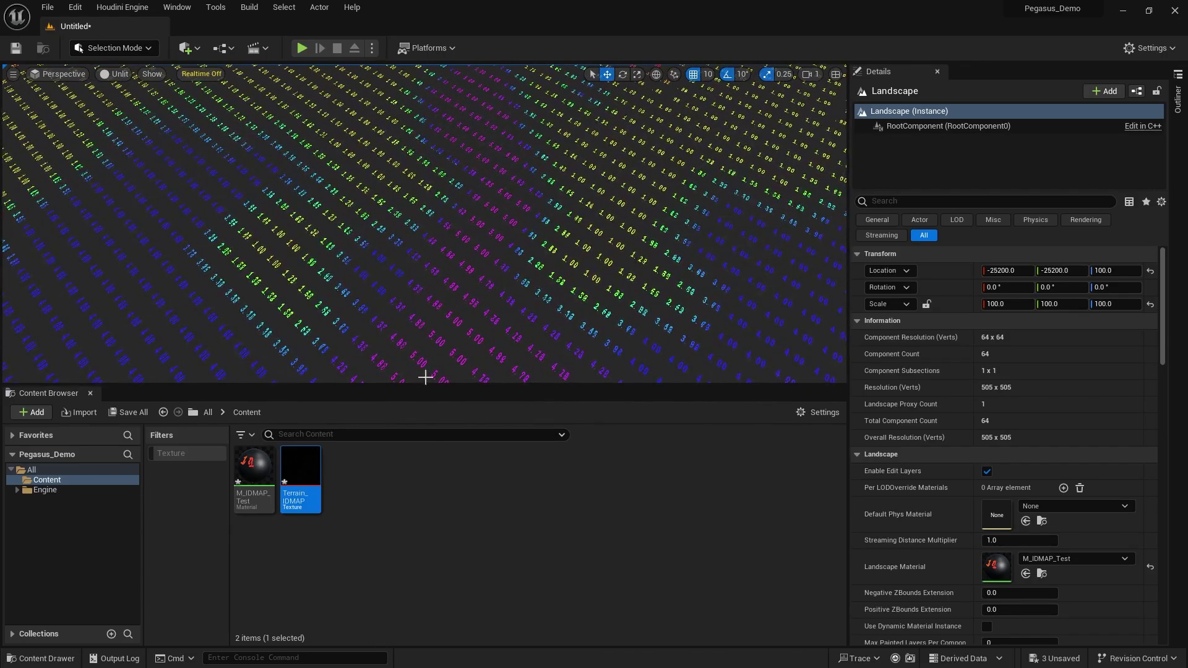
Open the Terrain_IDMAP texture and expand the advanced options of its Compression and Texture settings
double_click(307, 481)
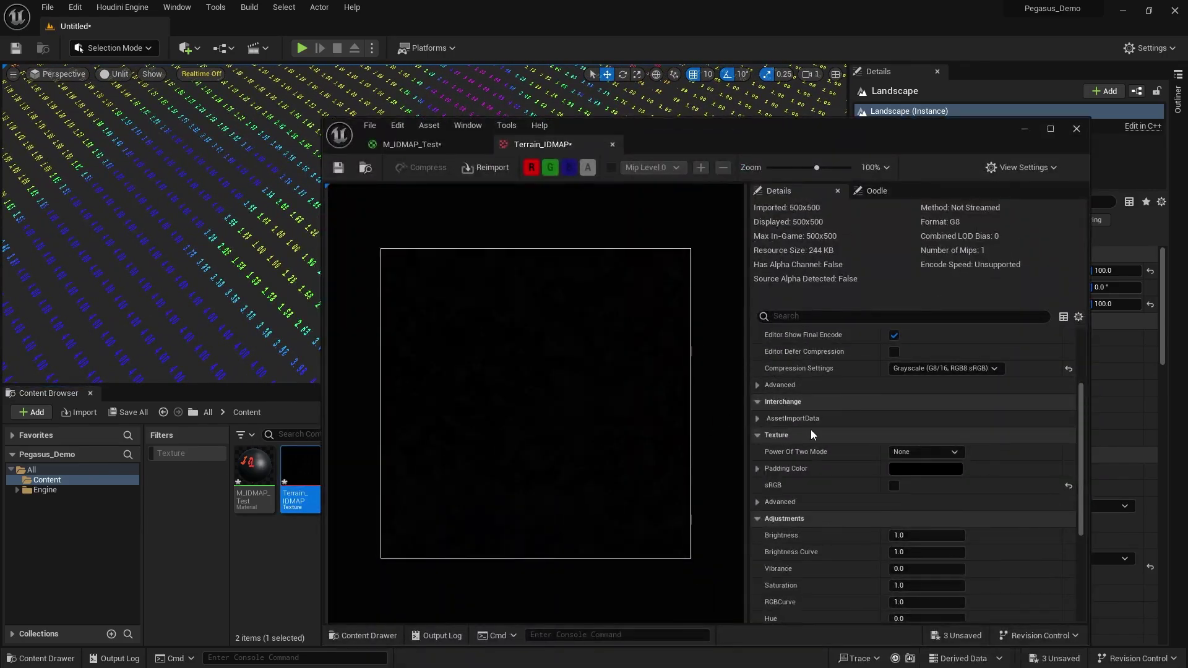
scroll(833, 445, "down", 5)
left_click_drag(898, 138, 863, 42)
scroll(826, 373, "up", 10)
left_click(733, 407)
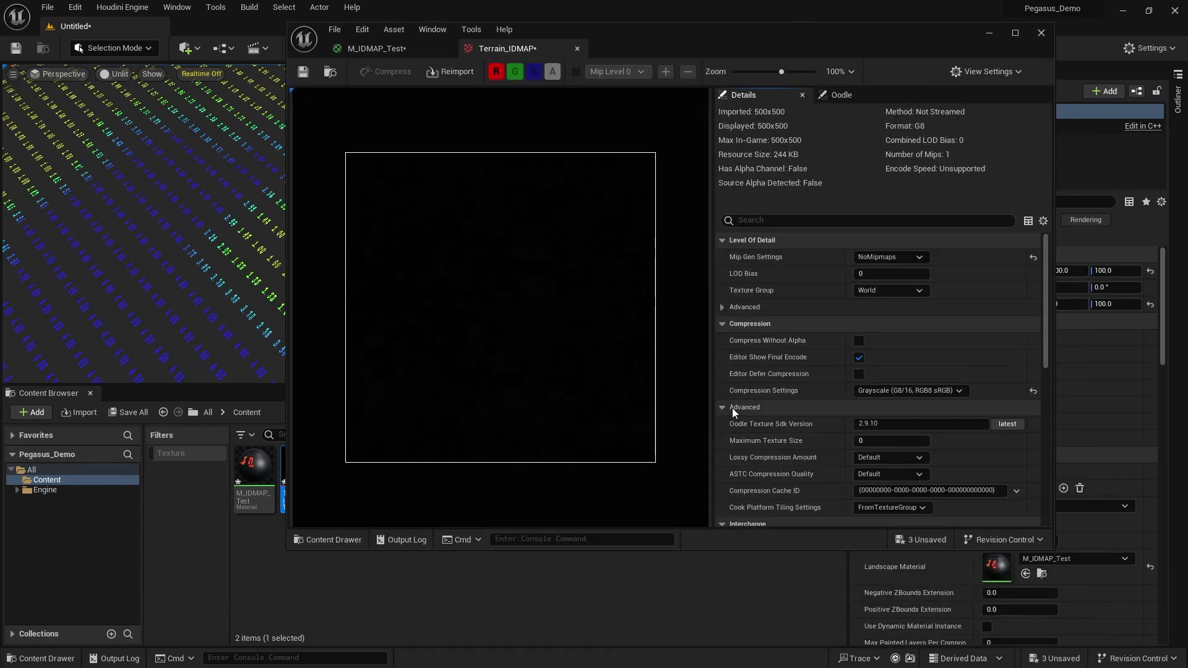
scroll(733, 408, "down", 6)
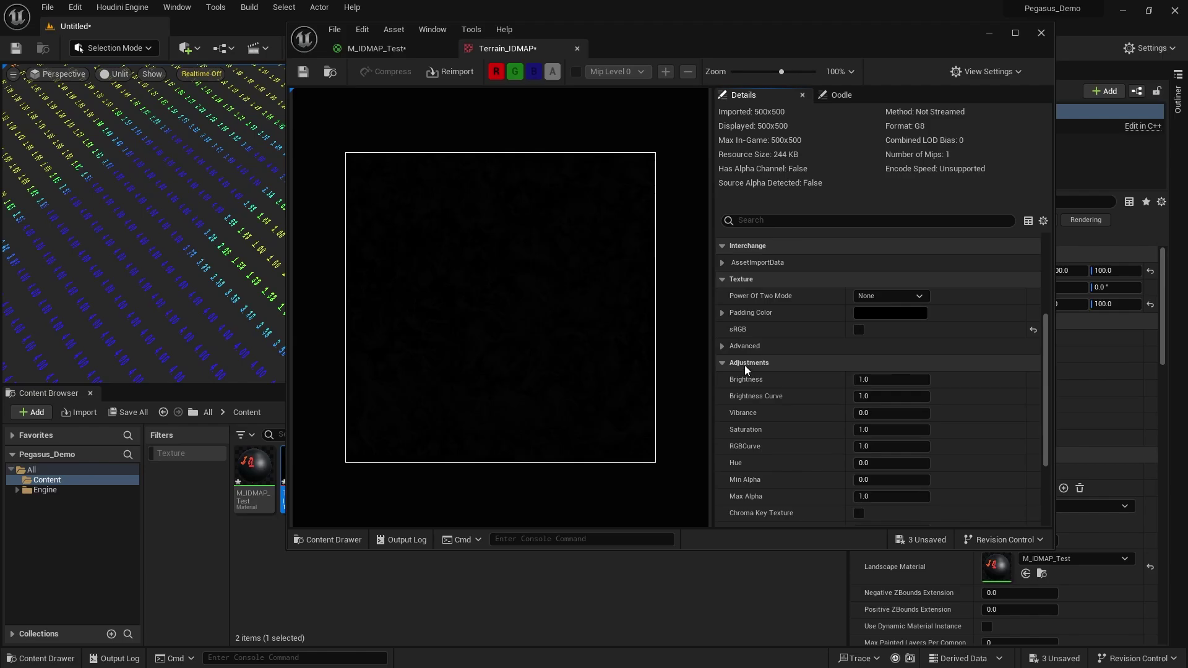
left_click(742, 346)
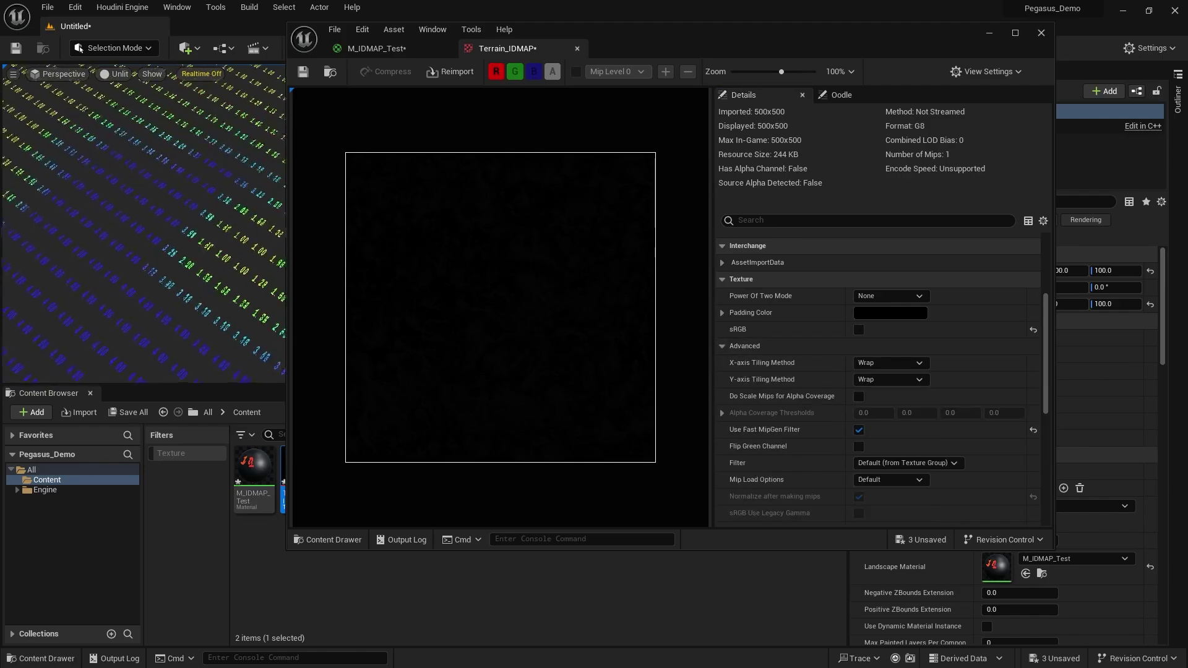
Try the Nearest filter on the Terrain_IDMAP texture and inspect the debug numbers on the landscape
left_click_drag(737, 49, 879, 79)
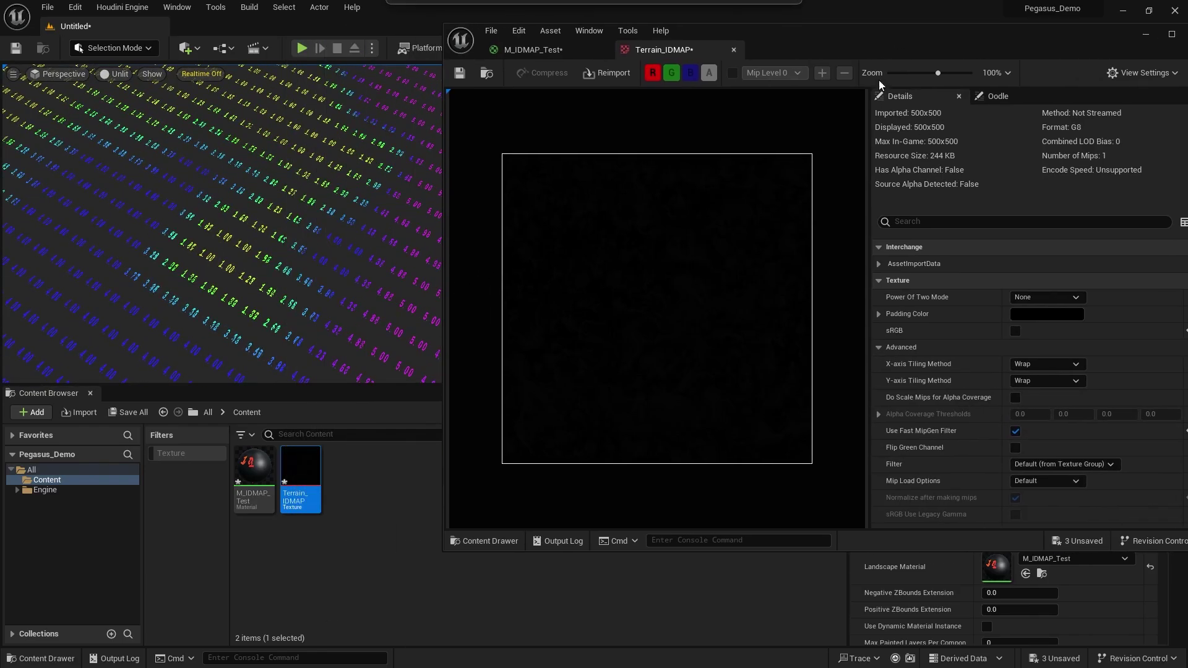
left_click(1041, 481)
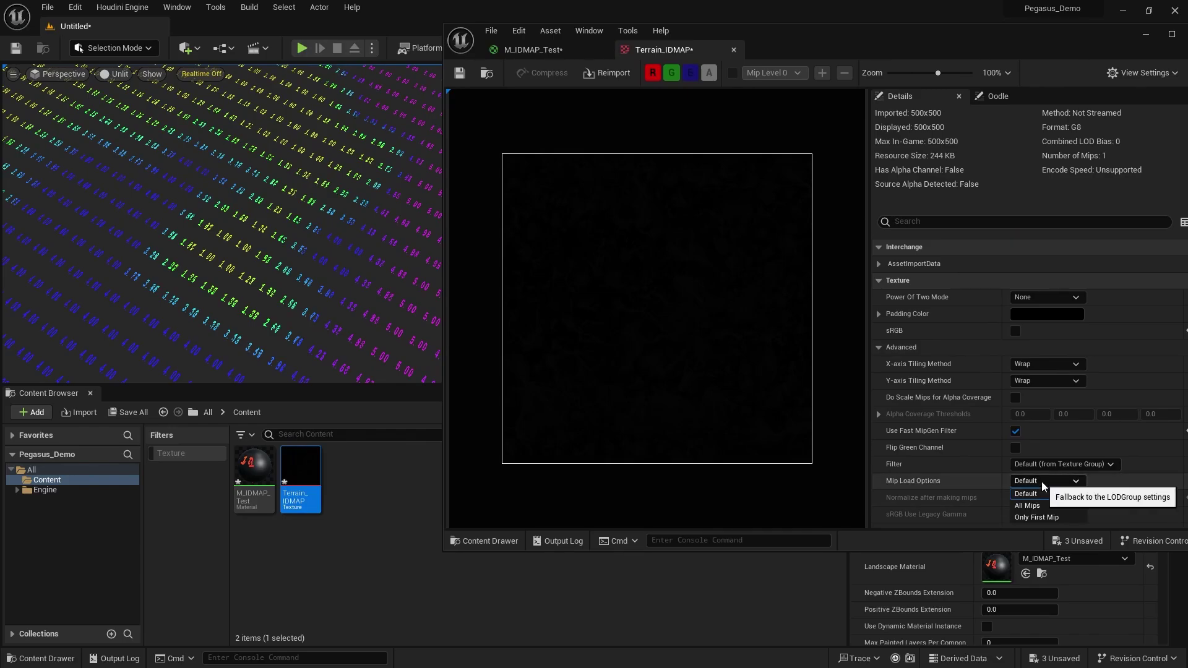
left_click(1064, 466)
left_click(1063, 465)
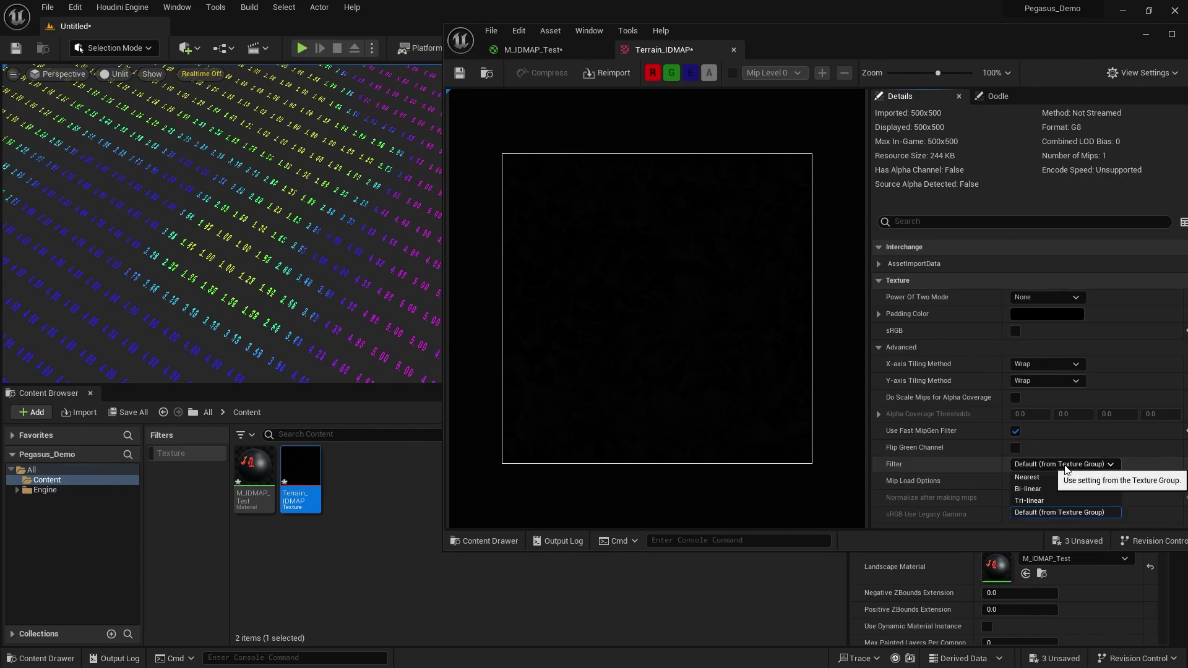
left_click(1035, 478)
right_click_drag(214, 248, 263, 247)
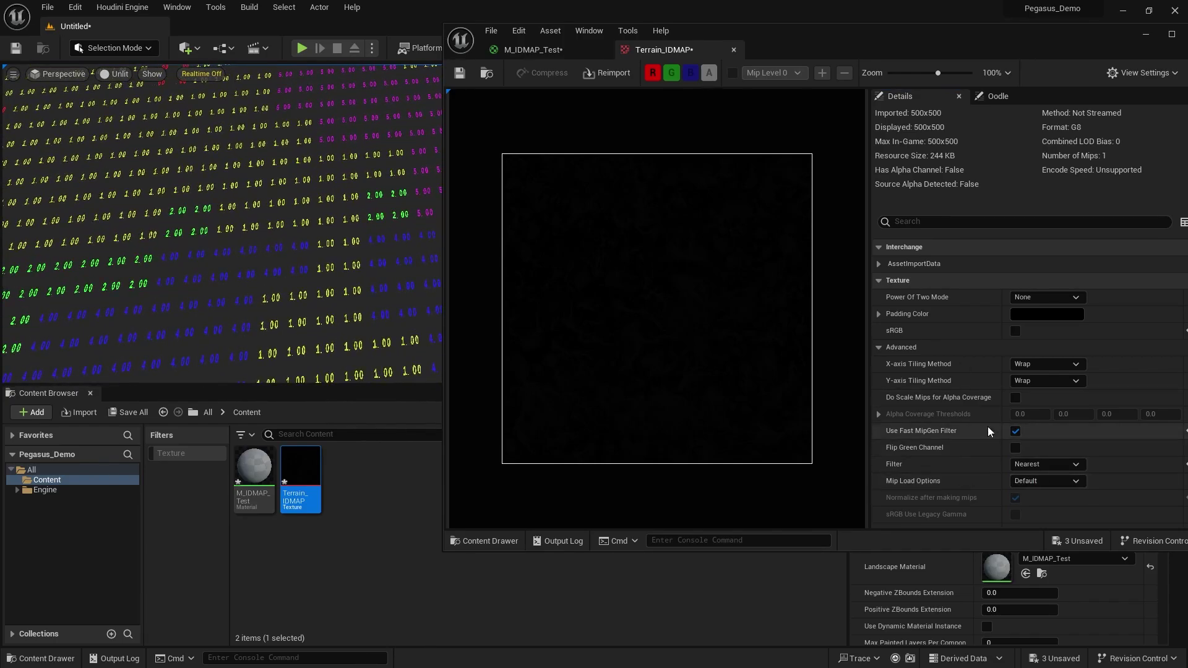
Return the Terrain_IDMAP texture's Filter to Default (from Texture Group)
left_click(1046, 464)
left_click(1052, 512)
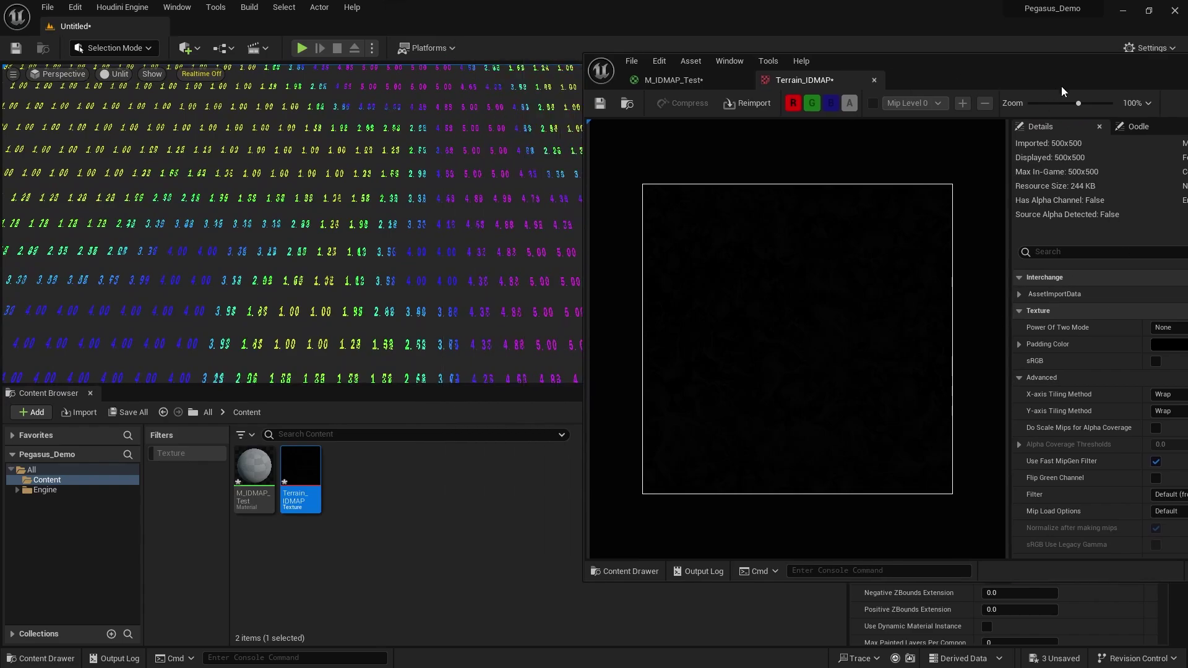
left_click_drag(1061, 91, 899, 75)
Try Brightness values of 255 and 51 on the Terrain_IDMAP texture and inspect the pixel borders in its preview
scroll(1033, 371, "down", 8)
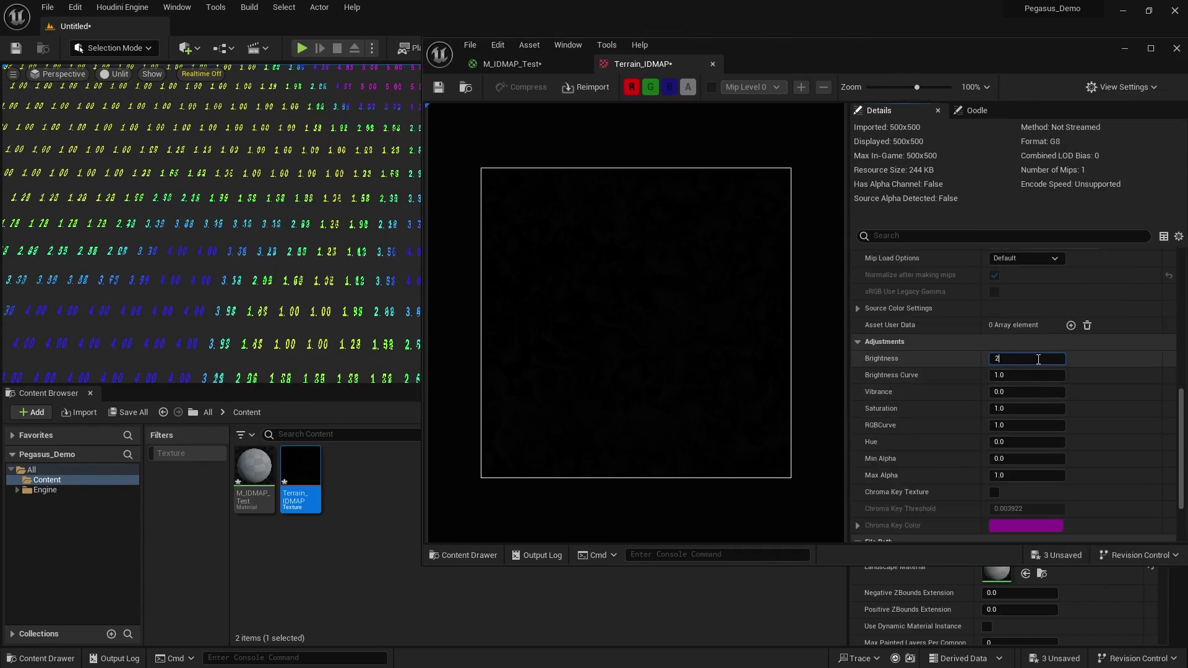
left_click(1039, 360)
type("255")
key("Return")
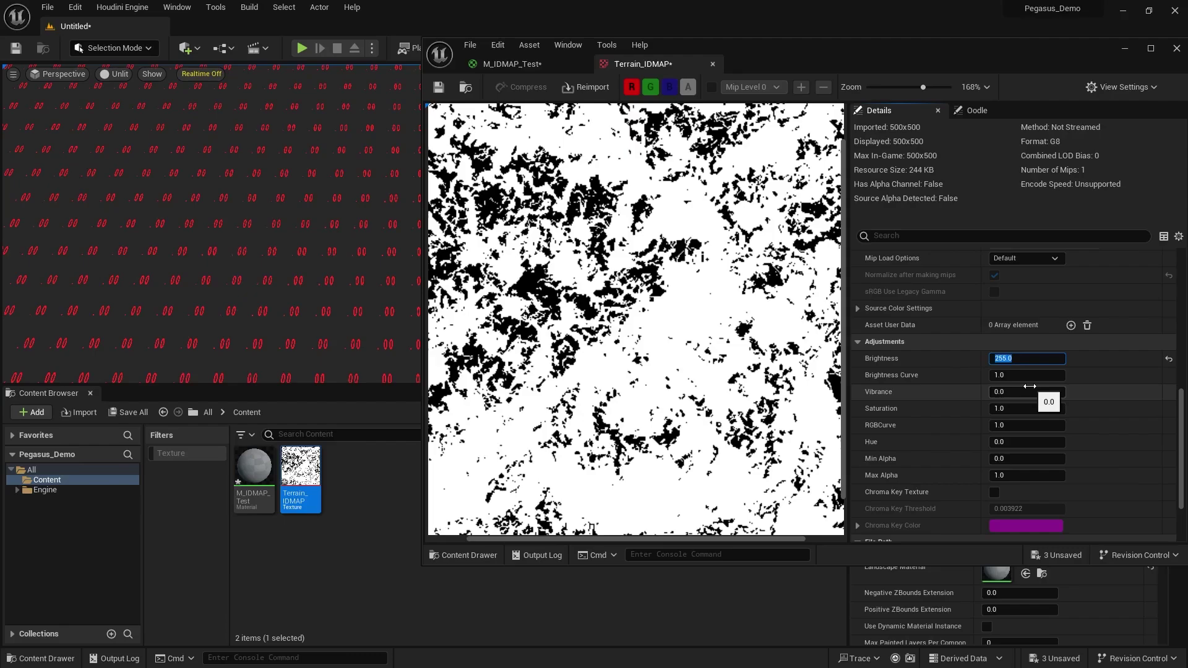
type("51")
key("Return")
scroll(675, 345, "up", 10)
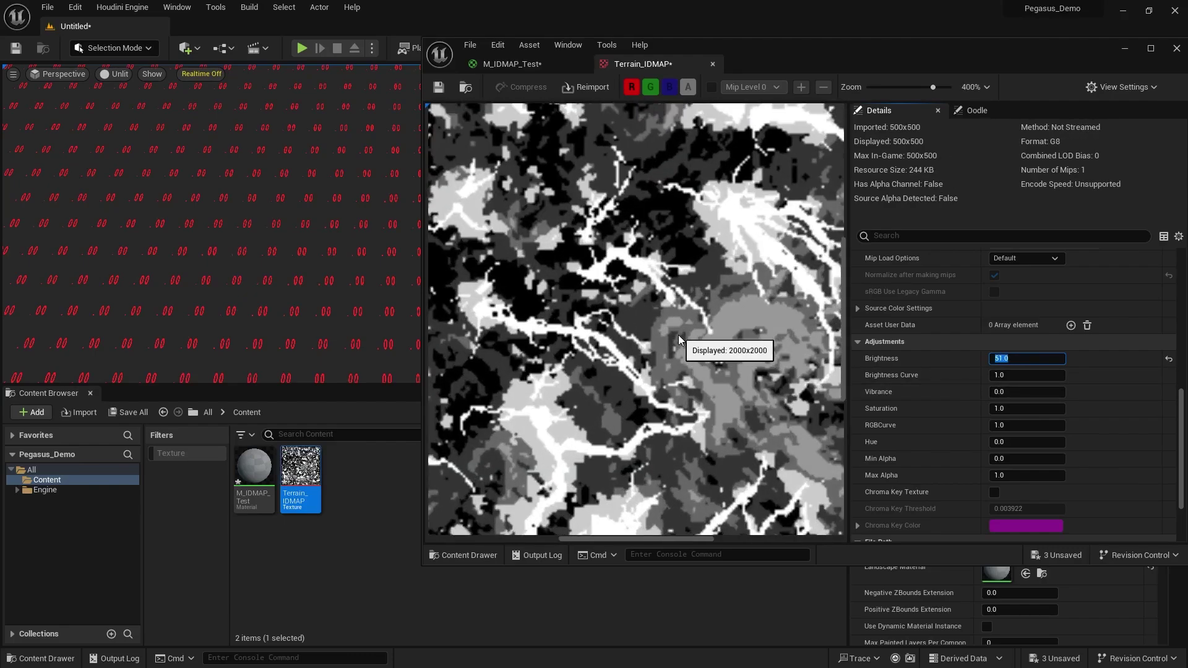
scroll(623, 300, "up", 4)
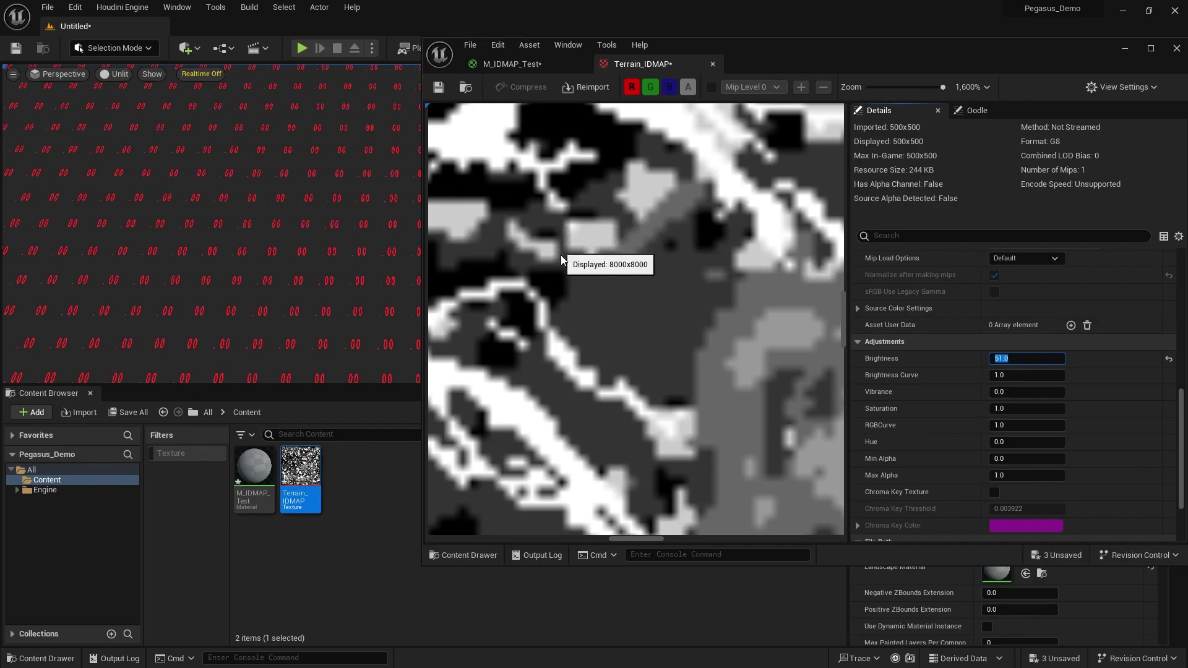
Set the Terrain_IDMAP texture's Filter to Nearest
left_click(956, 400)
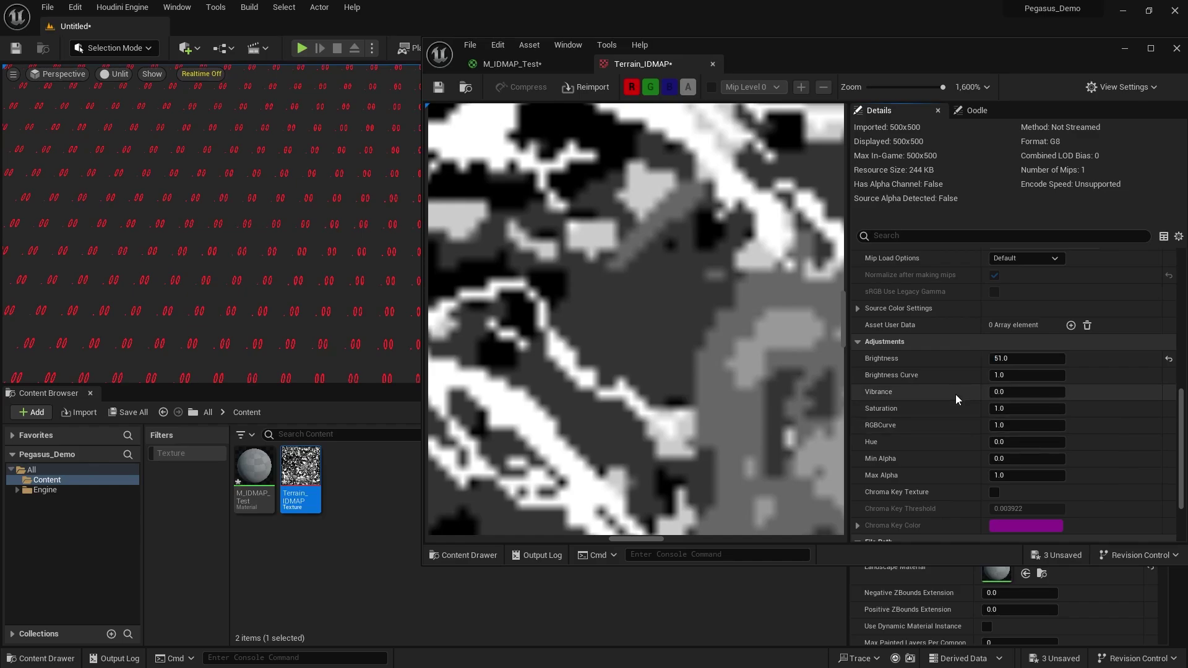
scroll(956, 400, "down", 3)
scroll(956, 399, "up", 3)
scroll(948, 389, "up", 2)
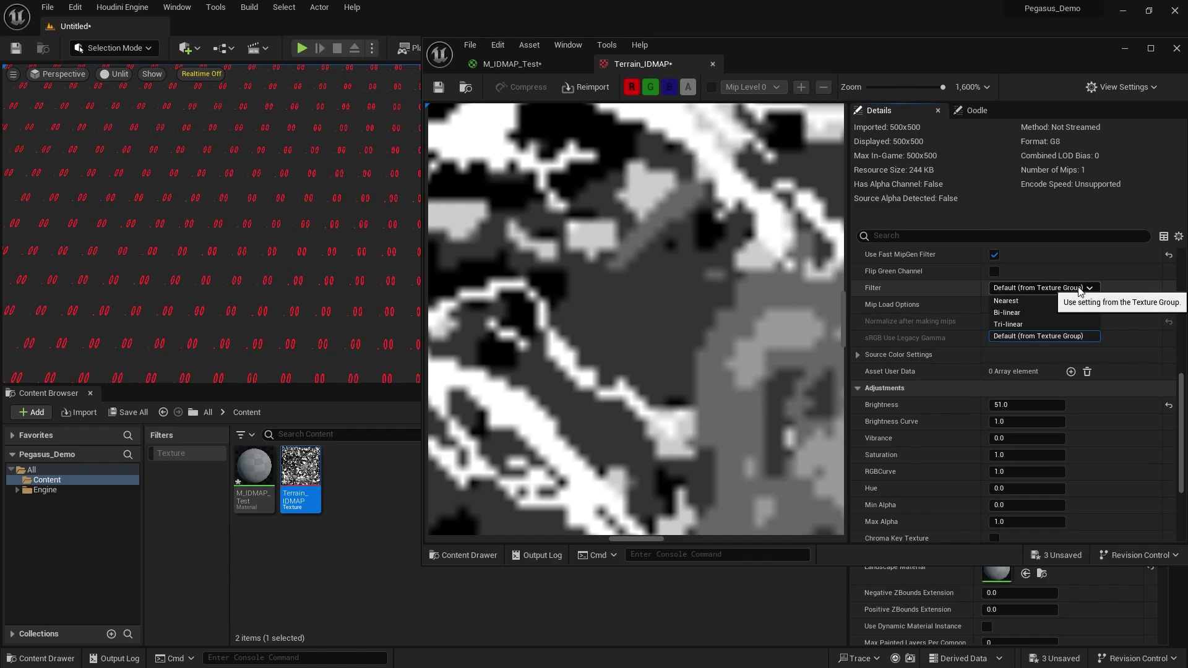
left_click(1034, 299)
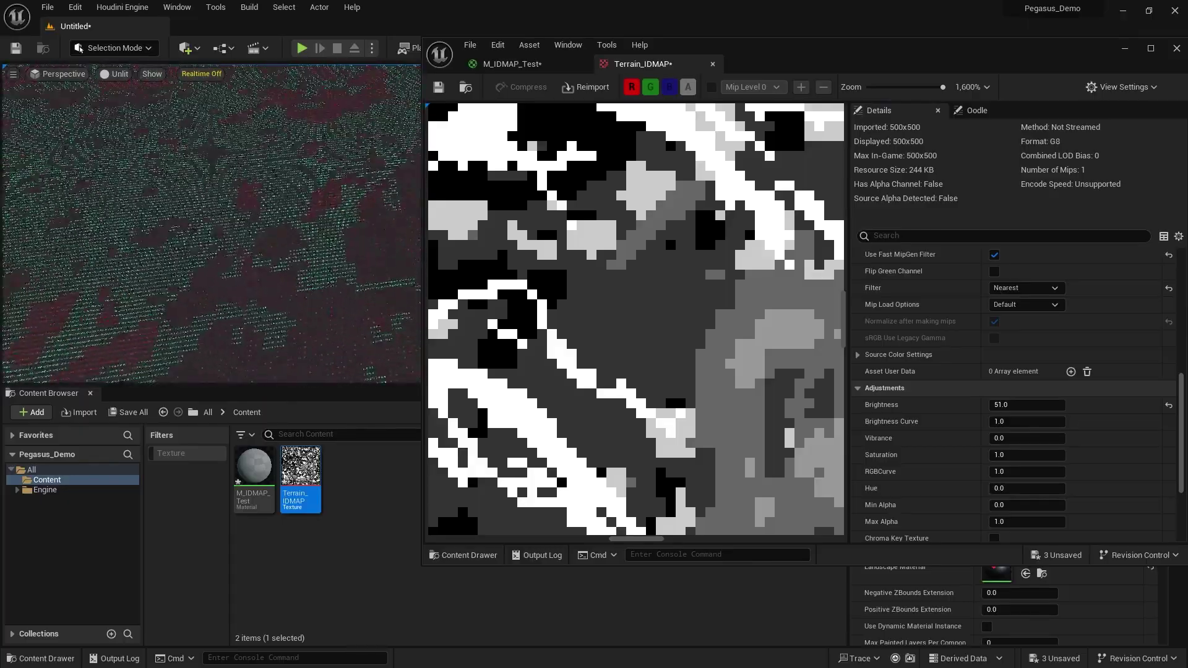
Restore the Terrain_IDMAP texture's Brightness to 1, then save and close the texture
scroll(1015, 378, "down", 1)
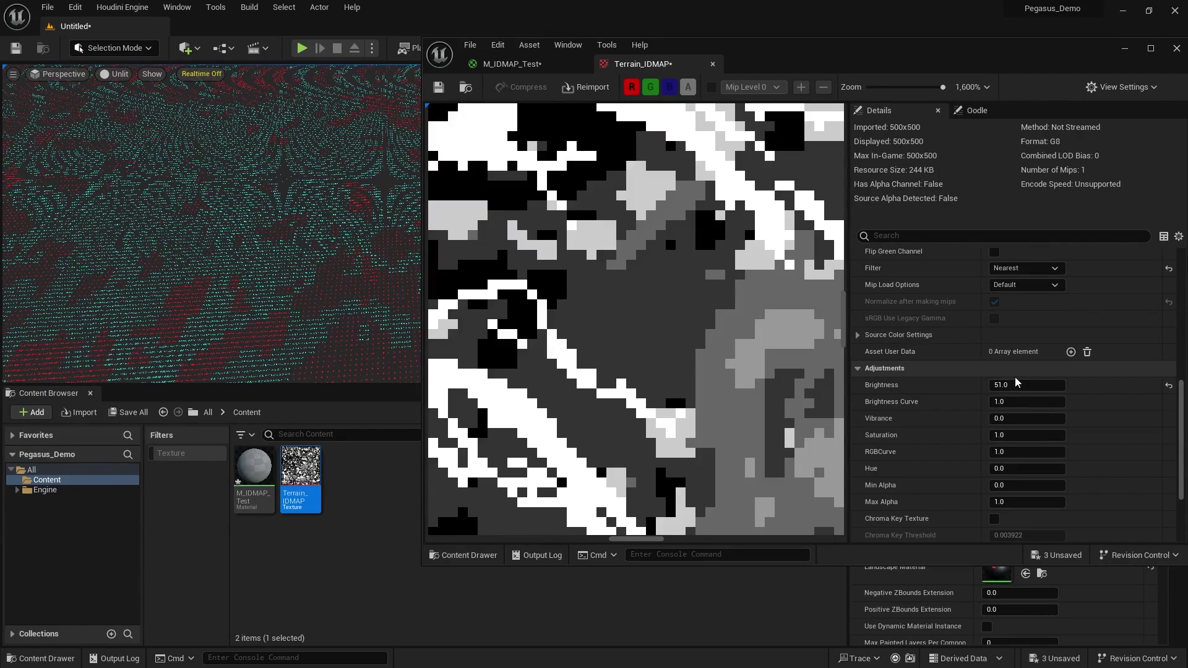
key("Return")
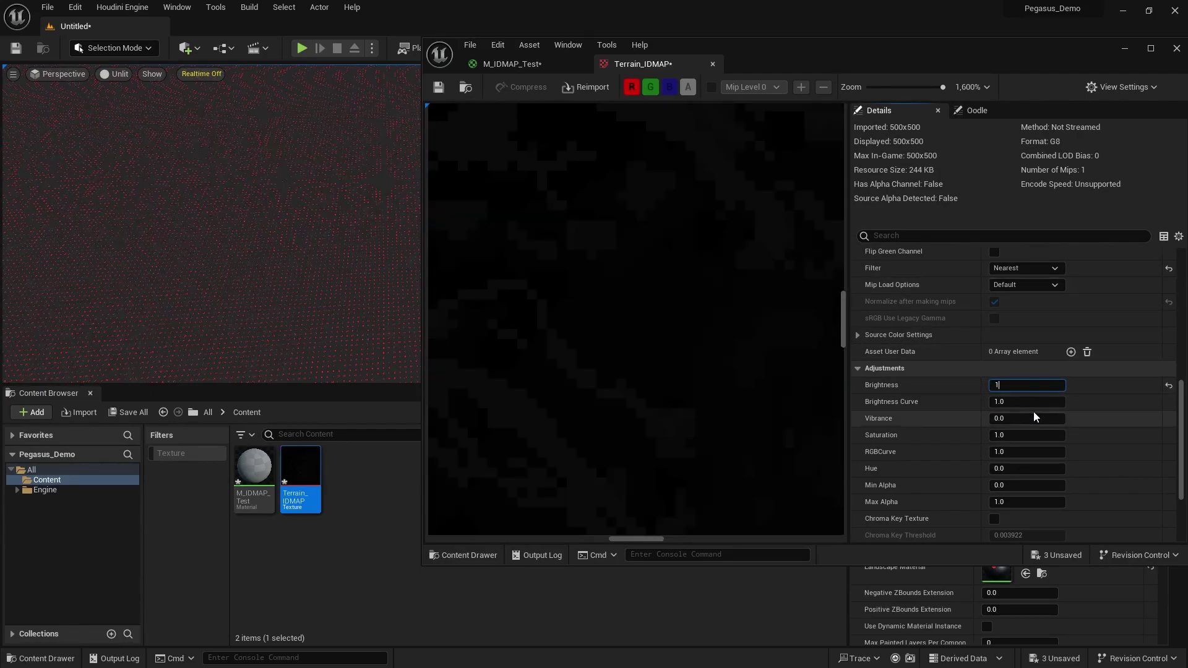
left_click(146, 280)
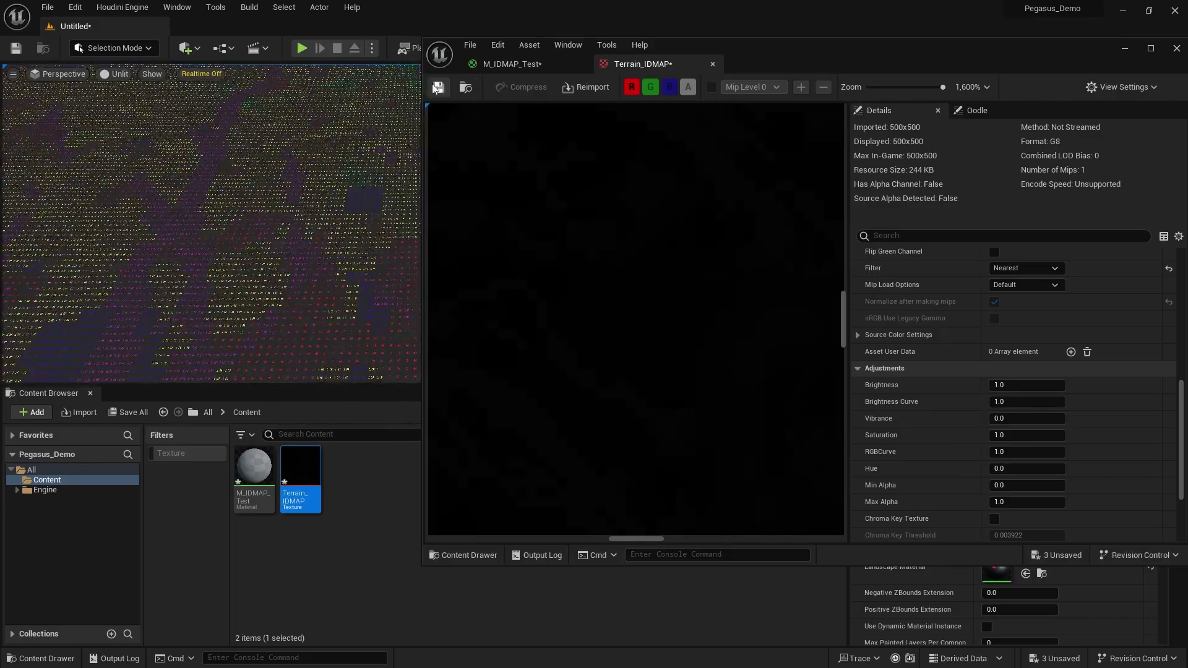
left_click(712, 64)
left_click_drag(564, 69, 769, 187)
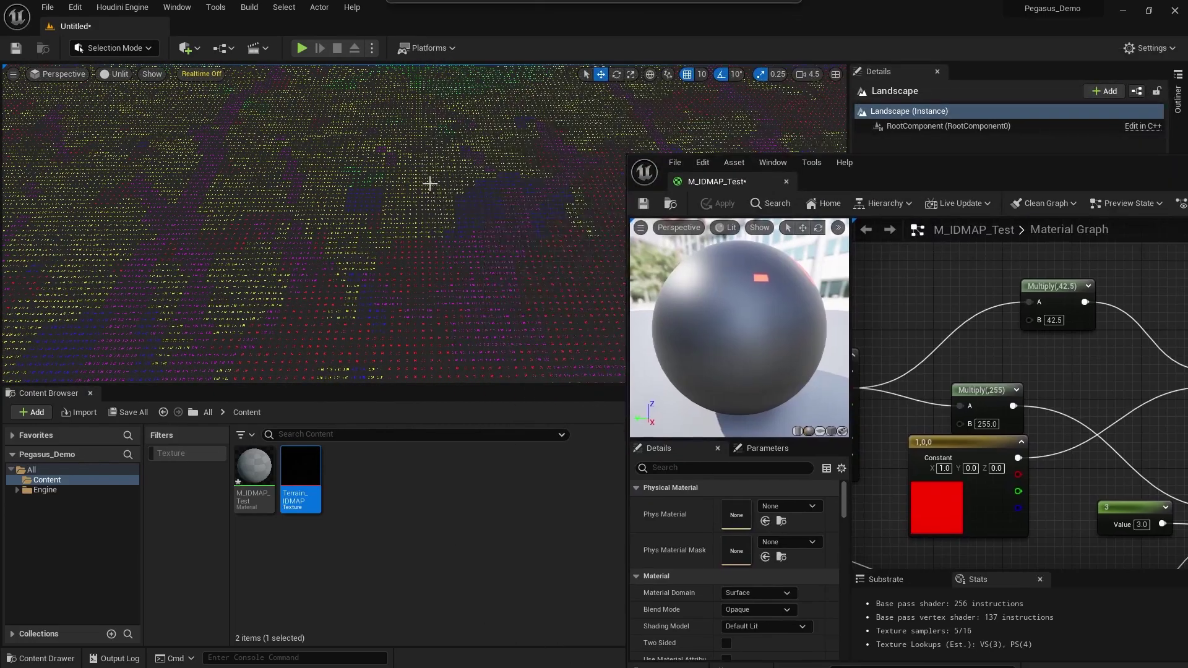
Examine the debug numbers across the landscape, checking the ID values along the borders between regions
mouse_move(430, 183)
right_mouse_down()
mouse_move(451, 162)
mouse_move(447, 197)
right_mouse_up()
key("w")
key("w")
scroll(443, 191, "down", 2)
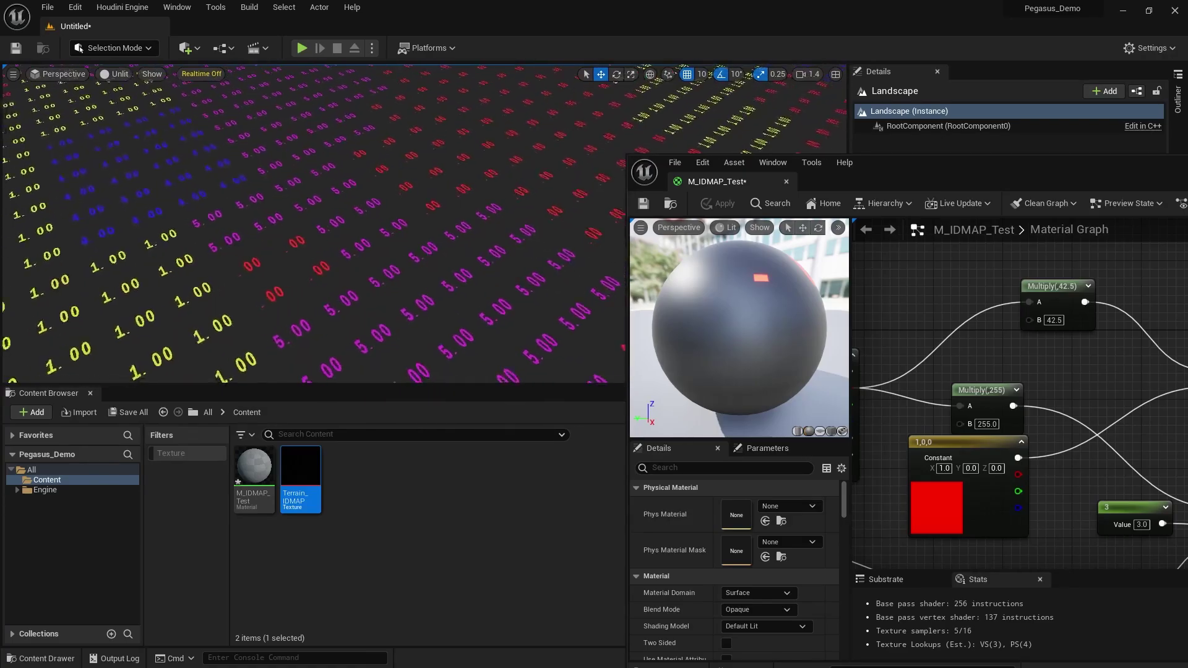
scroll(309, 222, "down", 6)
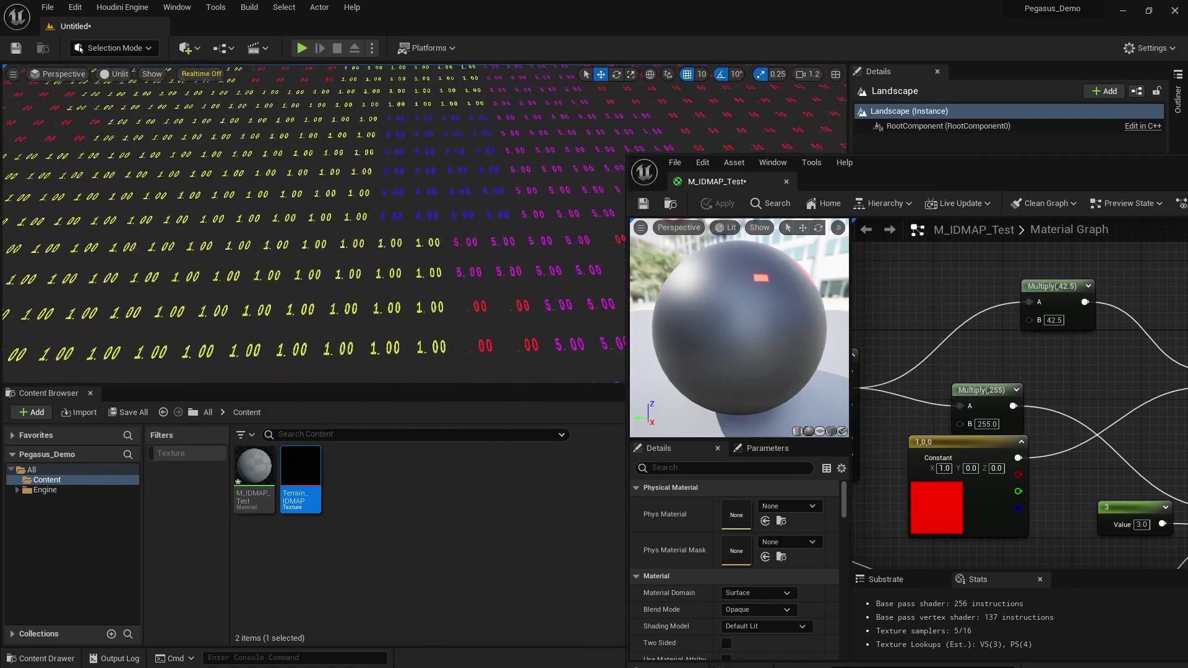
key("d")
right_click_drag(309, 223, 383, 223)
key("d")
scroll(347, 223, "up", 1)
right_click_drag(185, 222, 409, 214)
scroll(396, 215, "down", 5)
key("d")
scroll(356, 215, "down", 6)
scroll(1076, 421, "down", 4)
Set the constant feeding DebugScalarValues' MaximumNumberOfDigits to 1, apply the material, and inspect the landscape numbers
right_click_drag(1076, 421, 1107, 374)
scroll(984, 362, "up", 5)
left_click(975, 386)
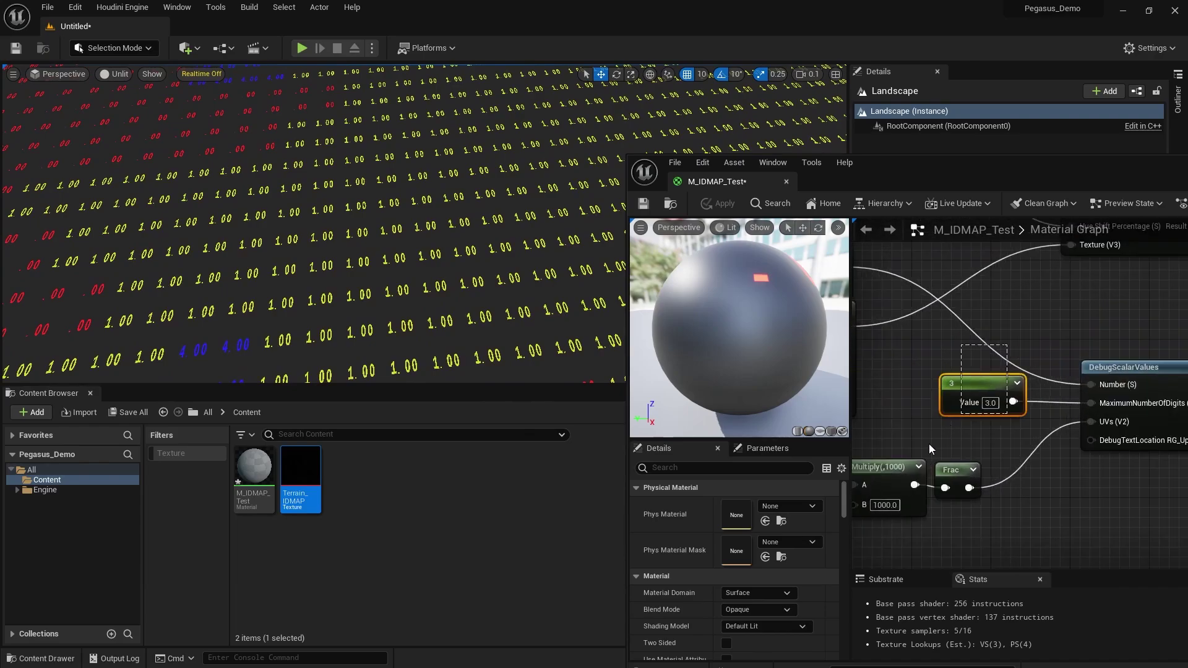
type("1")
left_click(1038, 330)
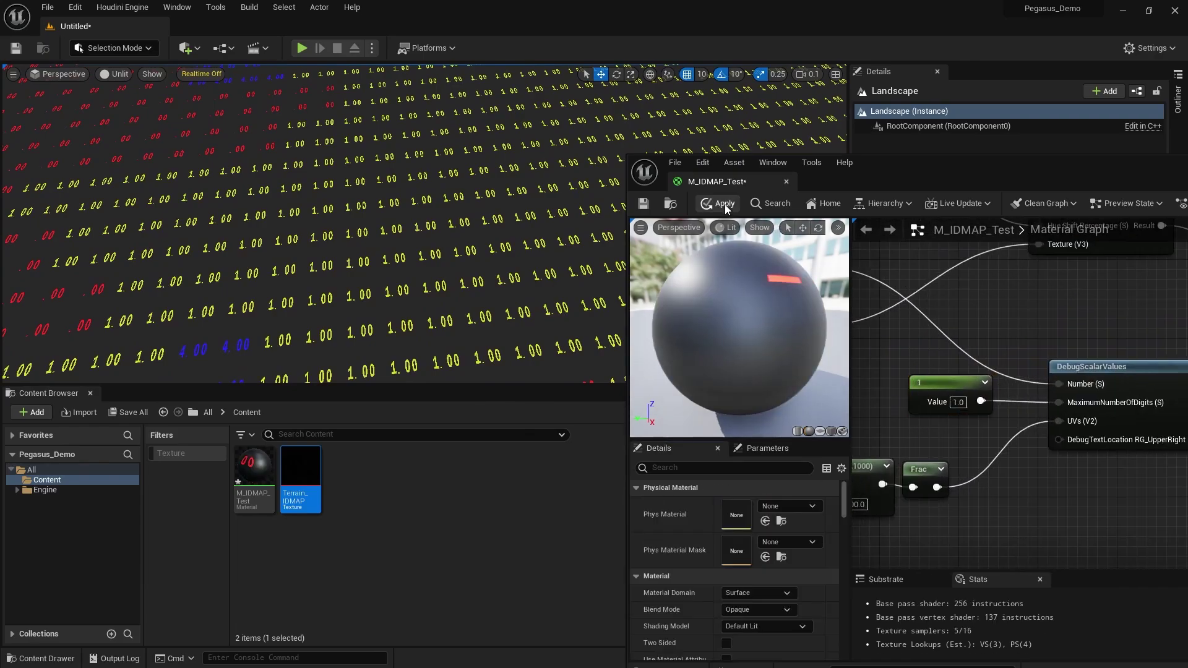
left_click(721, 204)
key("s")
right_click_drag(489, 254, 489, 253)
scroll(489, 254, "up", 8)
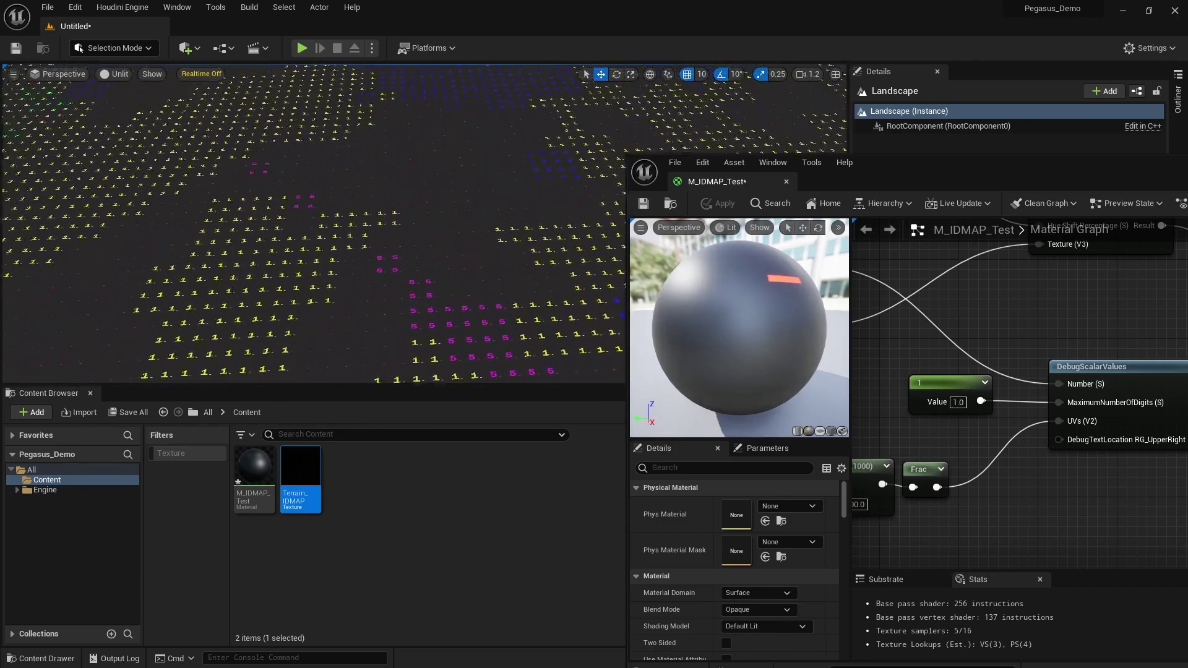
Set the constant feeding MaximumNumberOfDigits to 2 and apply it, then save and close the M_IDMAP_Test material
left_click(952, 401)
left_click(1019, 321)
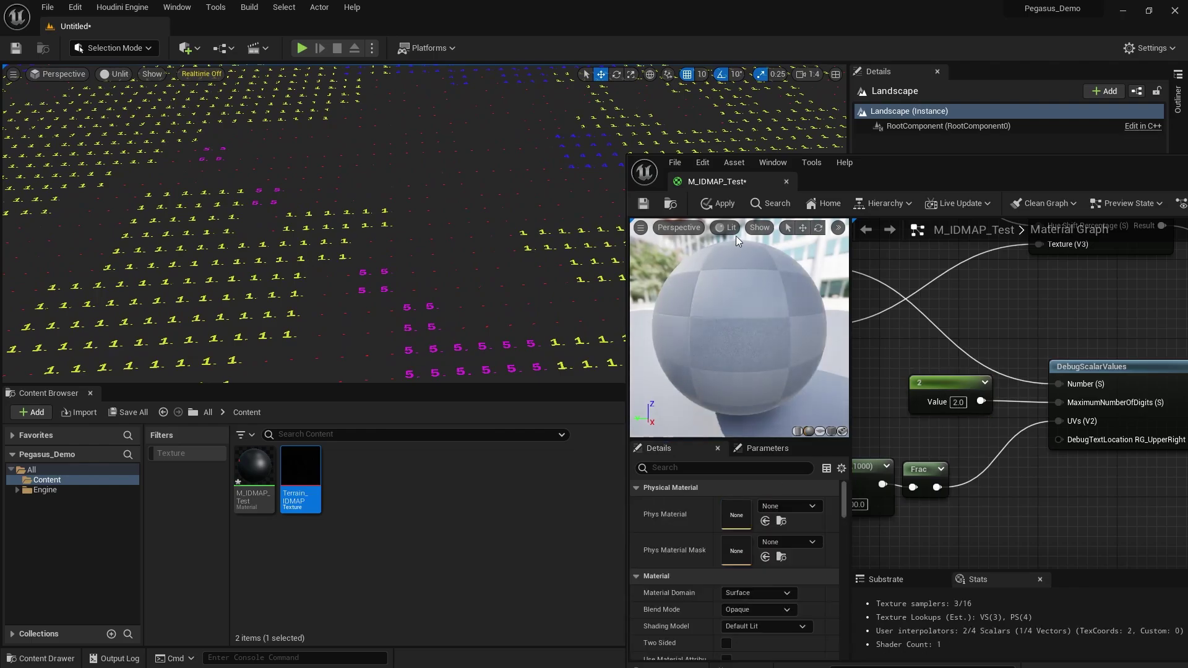
left_click(718, 203)
right_click_drag(501, 215, 500, 215)
scroll(501, 216, "up", 4)
key("s")
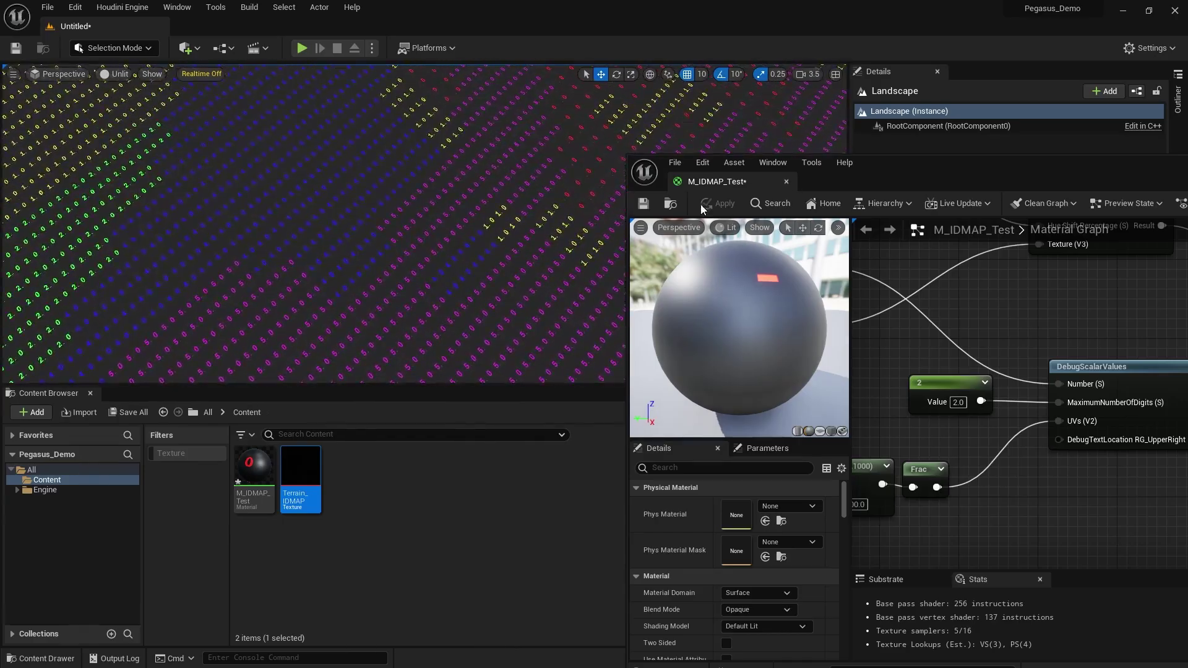
left_click(643, 204)
left_click(788, 180)
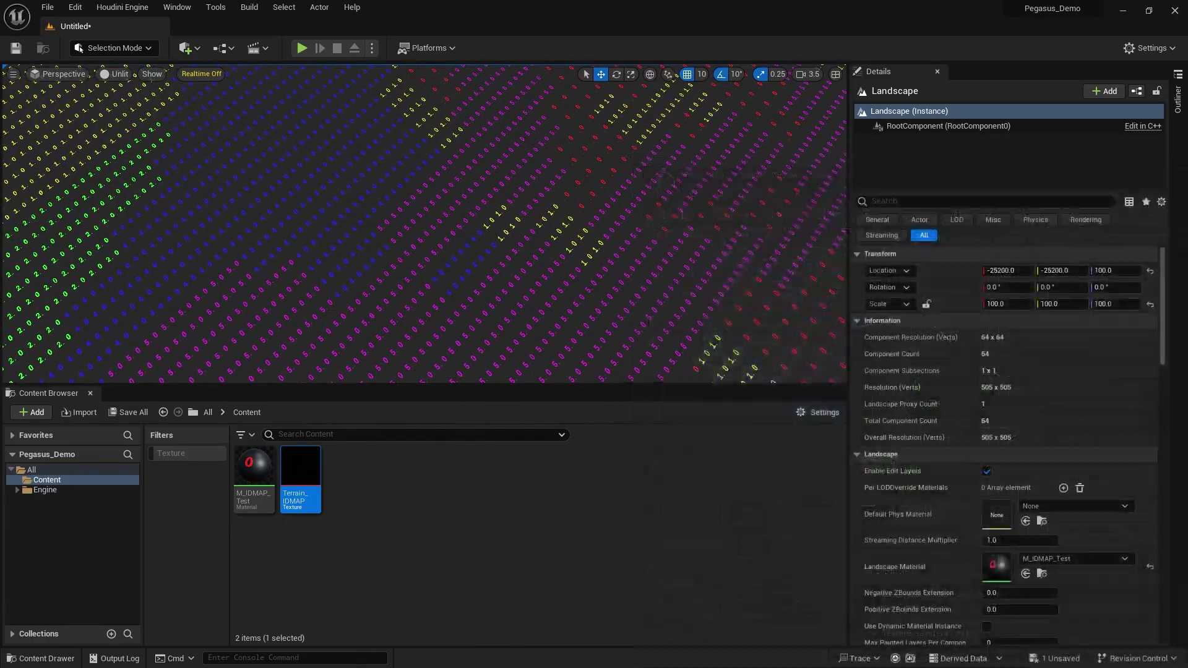
Examine the coloured debug ID numbers across the landscape, both up close and from farther away
key("s")
scroll(594, 213, "up", 2)
right_click_drag(594, 214, 594, 214)
scroll(594, 214, "up", 1)
key("w")
key("w")
scroll(594, 213, "down", 8)
key("s")
scroll(502, 253, "down", 2)
mouse_move(503, 253)
right_mouse_down()
mouse_move(500, 216)
mouse_move(515, 247)
right_mouse_up()
right_click_drag(425, 223, 472, 254)
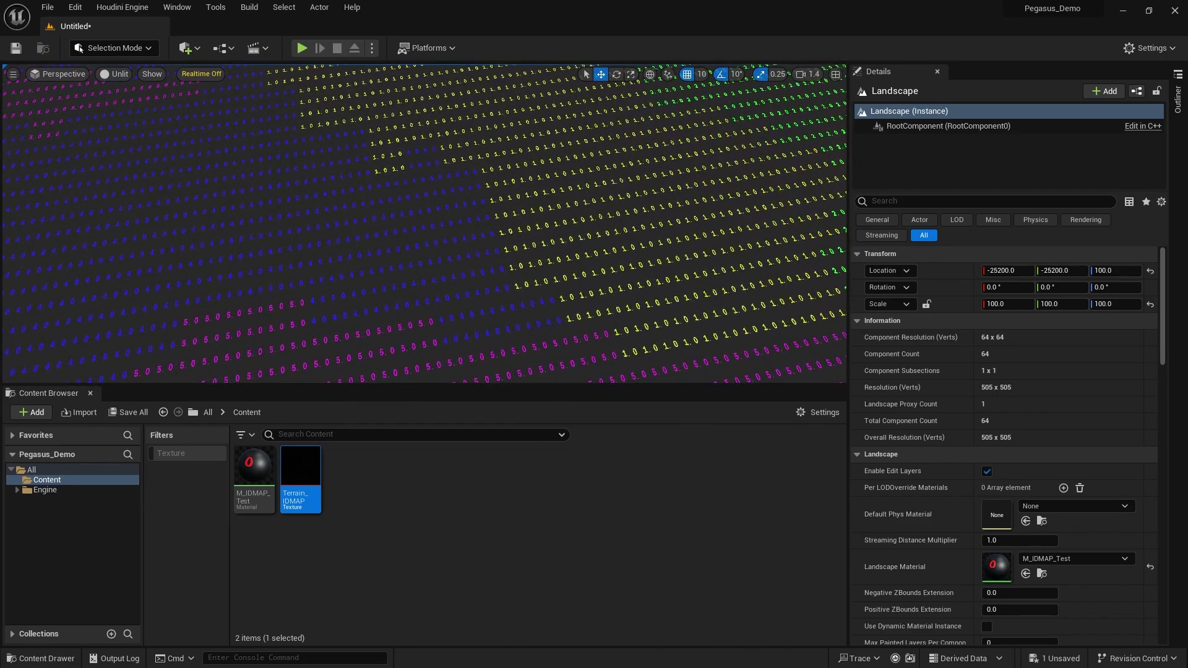
right_click_drag(551, 257, 551, 257)
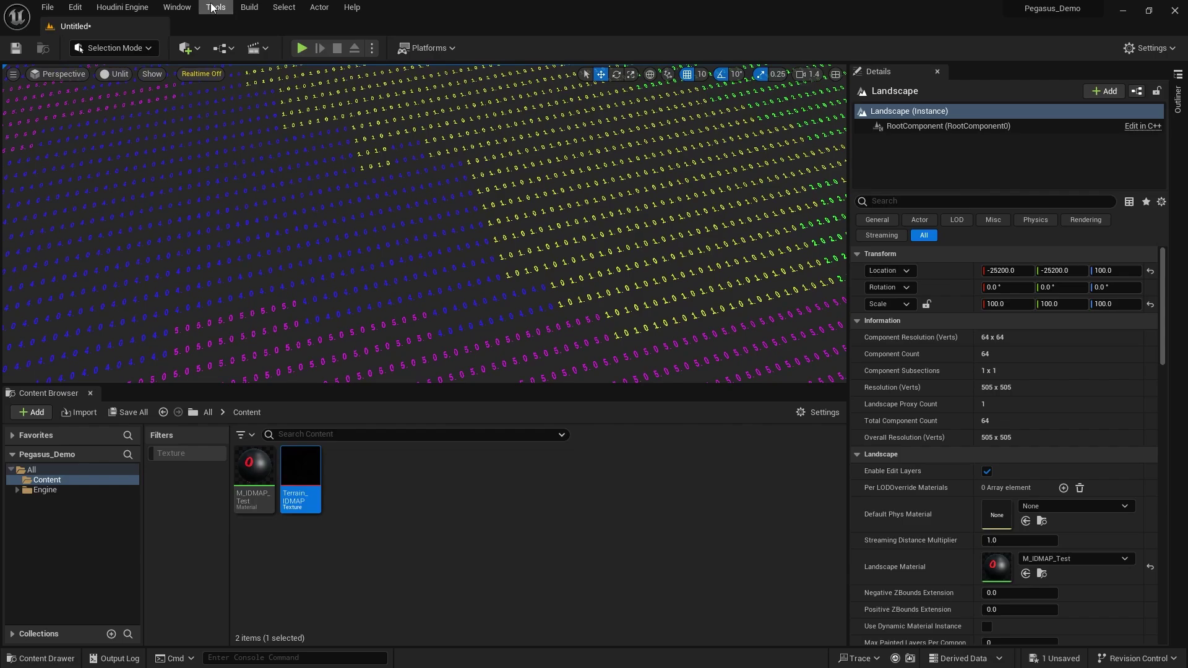
Open Quixel Bridge, browse the Ground category under Surfaces, and open the Nordic Forest Ground Moss Coarse asset
left_click(177, 6)
left_click(312, 354)
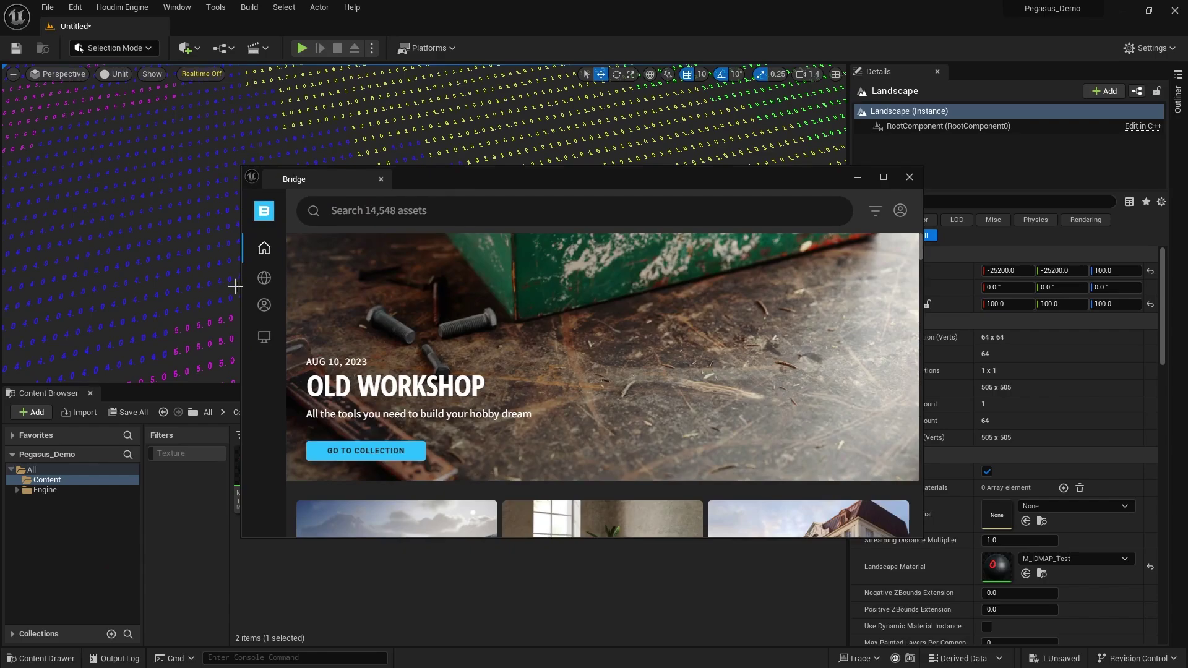
mouse_move(317, 244)
left_click(320, 271)
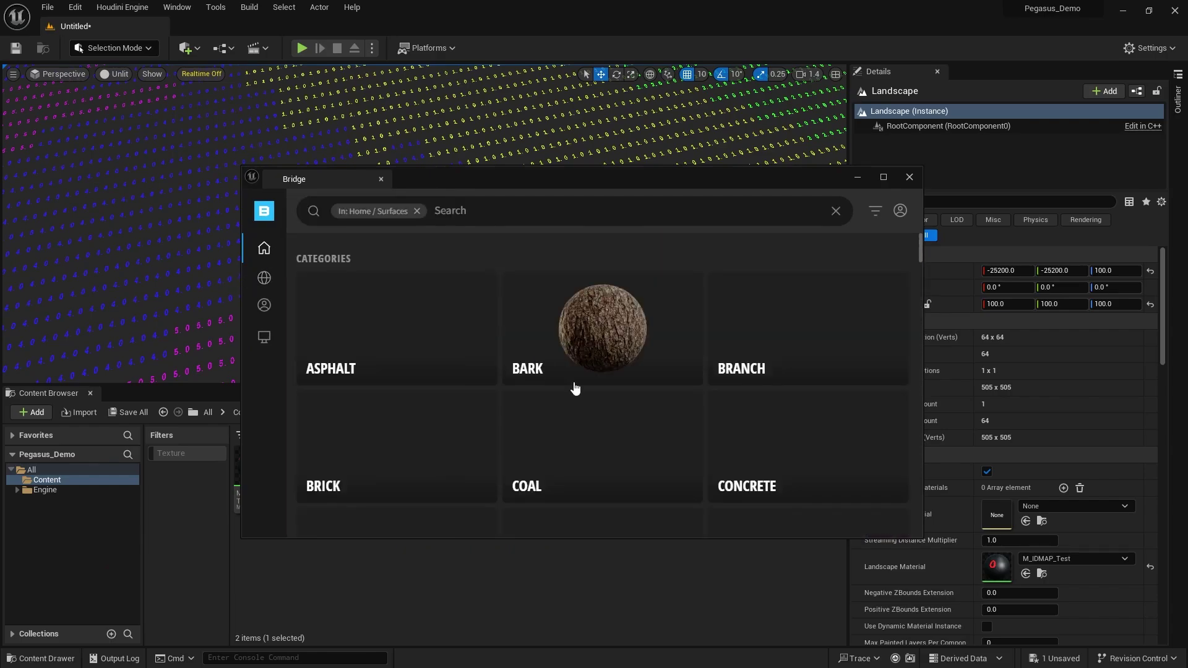
scroll(630, 399, "down", 4)
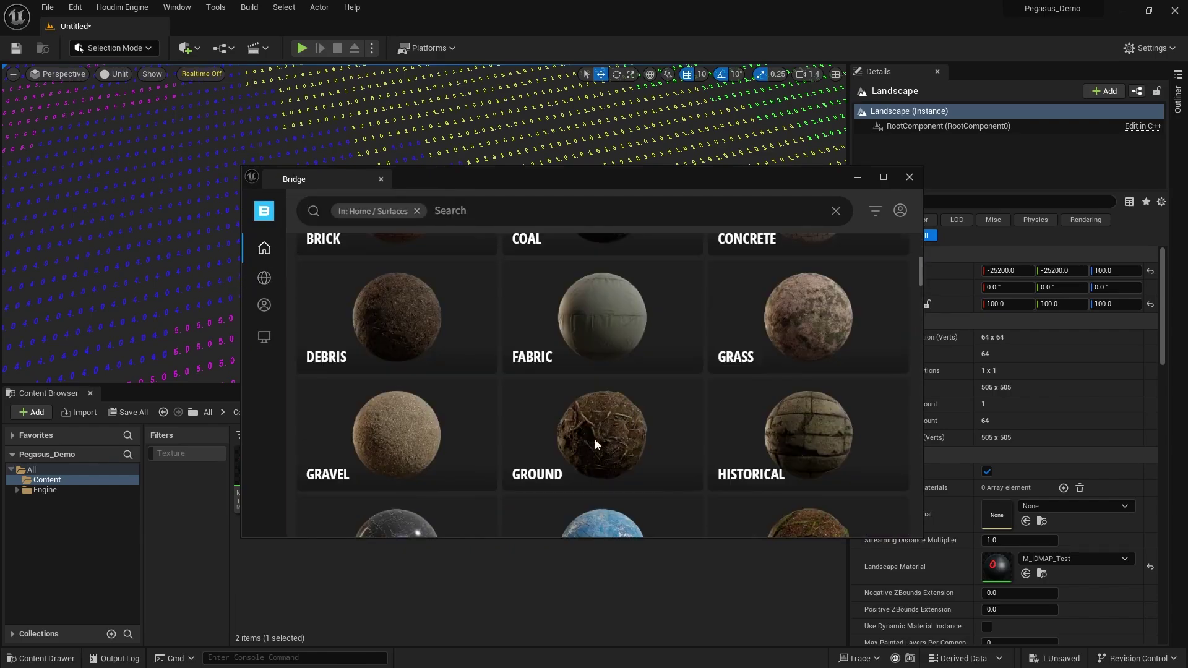
left_click(595, 440)
scroll(661, 429, "down", 5)
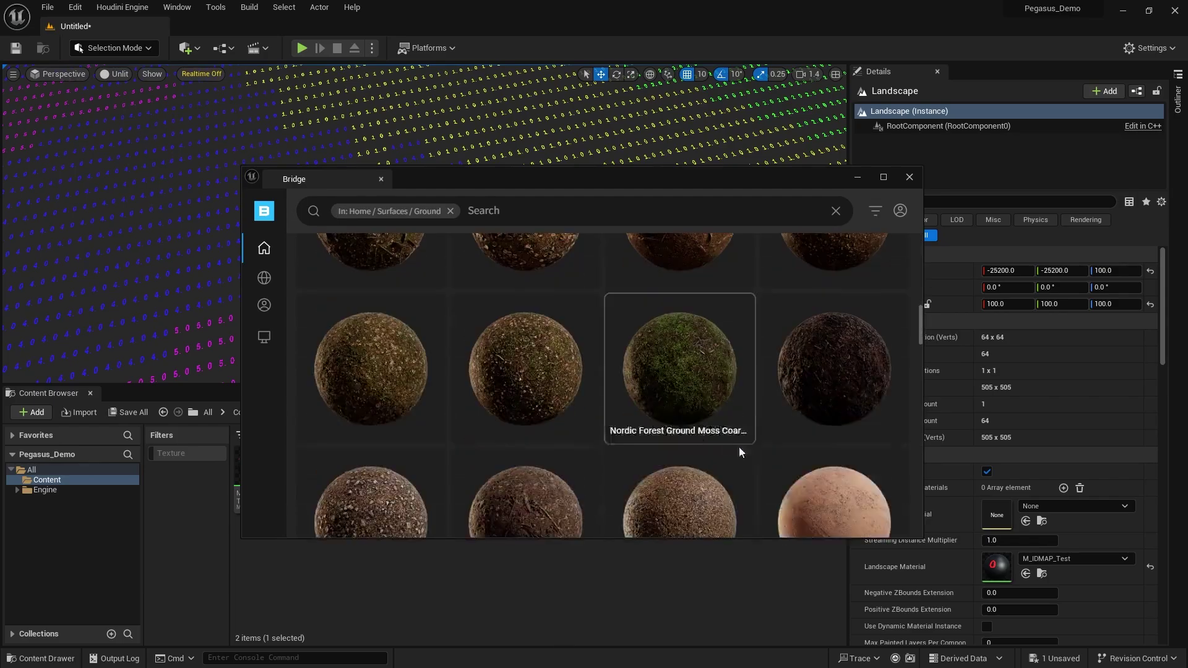
left_click(681, 351)
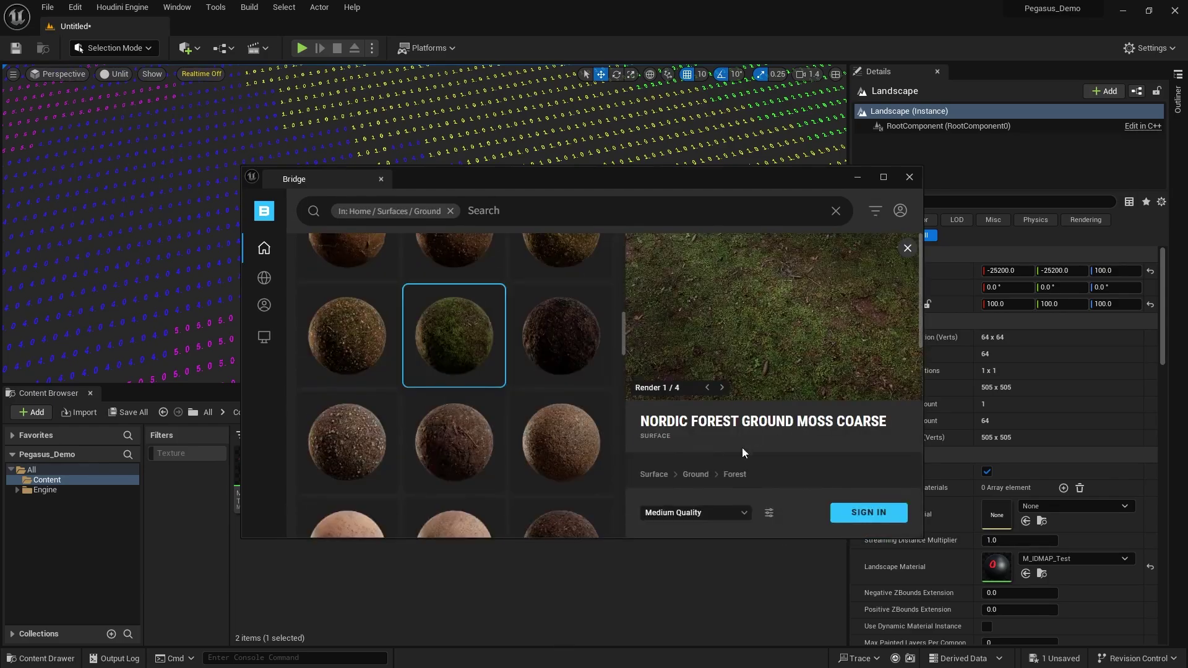
Look over the Megascans import and material blend settings, close them, and start signing in to Bridge
left_click(768, 514)
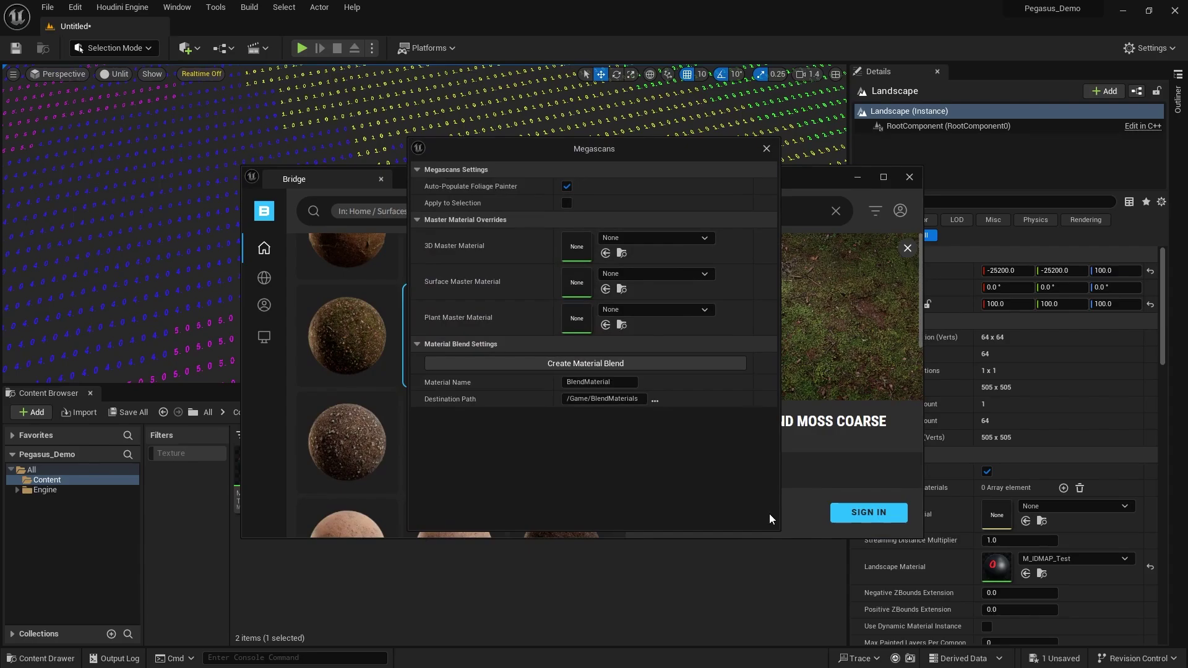
left_click_drag(693, 149, 396, 151)
left_click(472, 151)
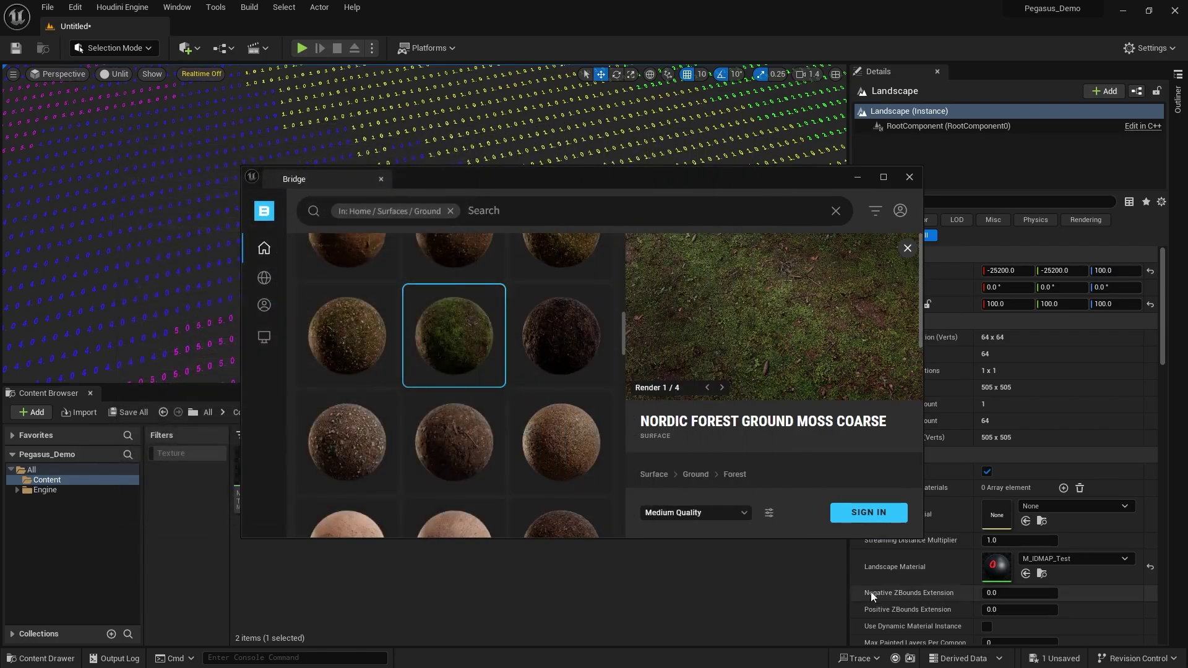
left_click(868, 513)
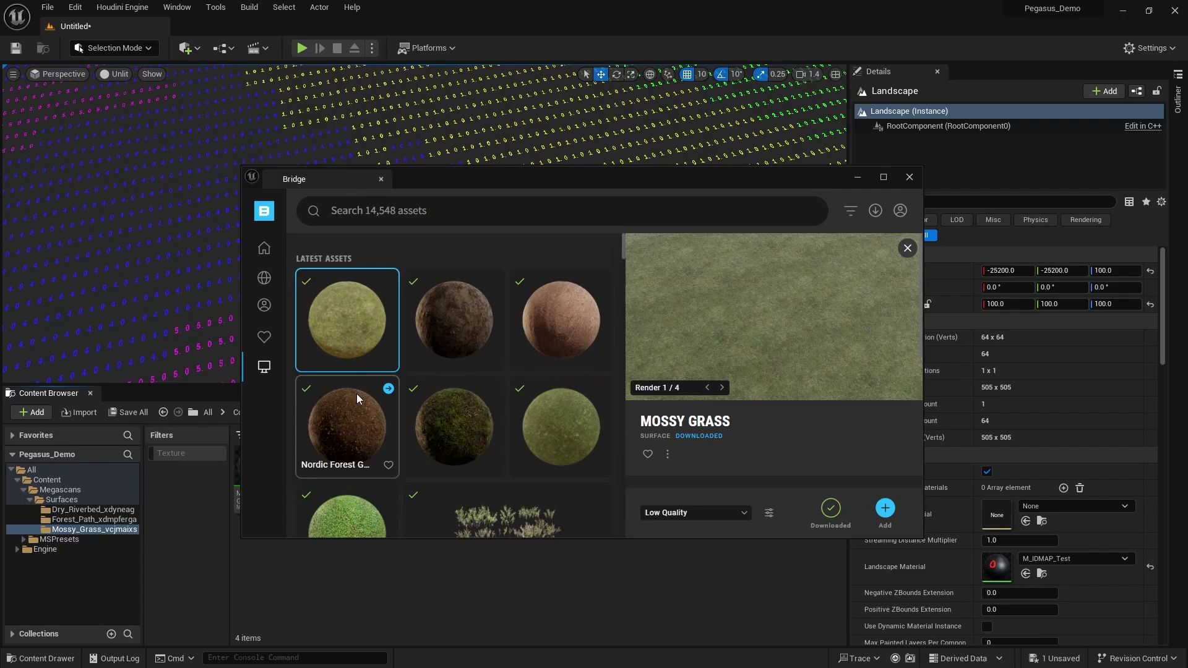
Add the two Nordic Forest Ground surfaces and the Wild Mossy Grass surface to the project, then close Bridge
left_click(390, 390)
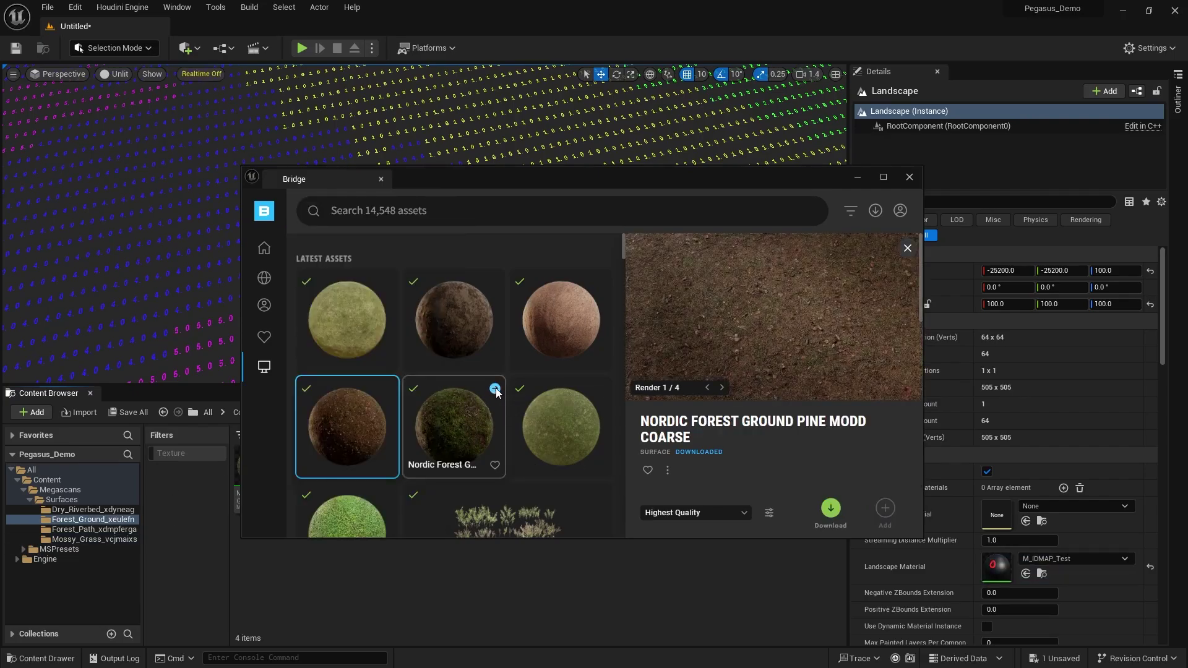
left_click(496, 390)
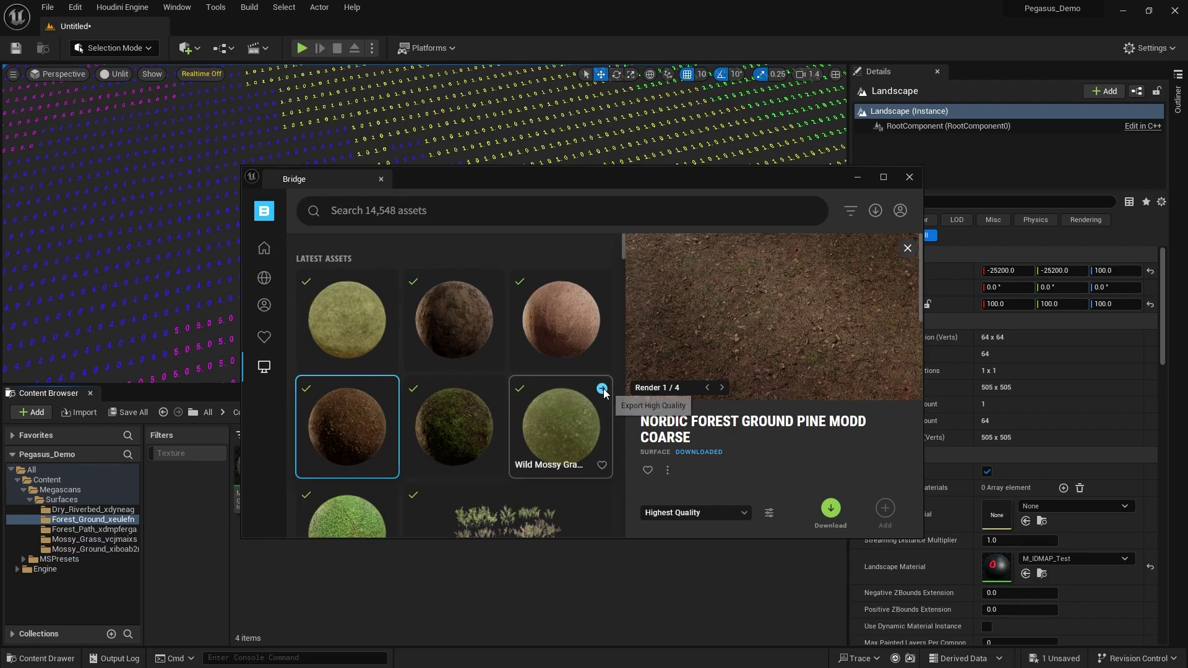
left_click(603, 390)
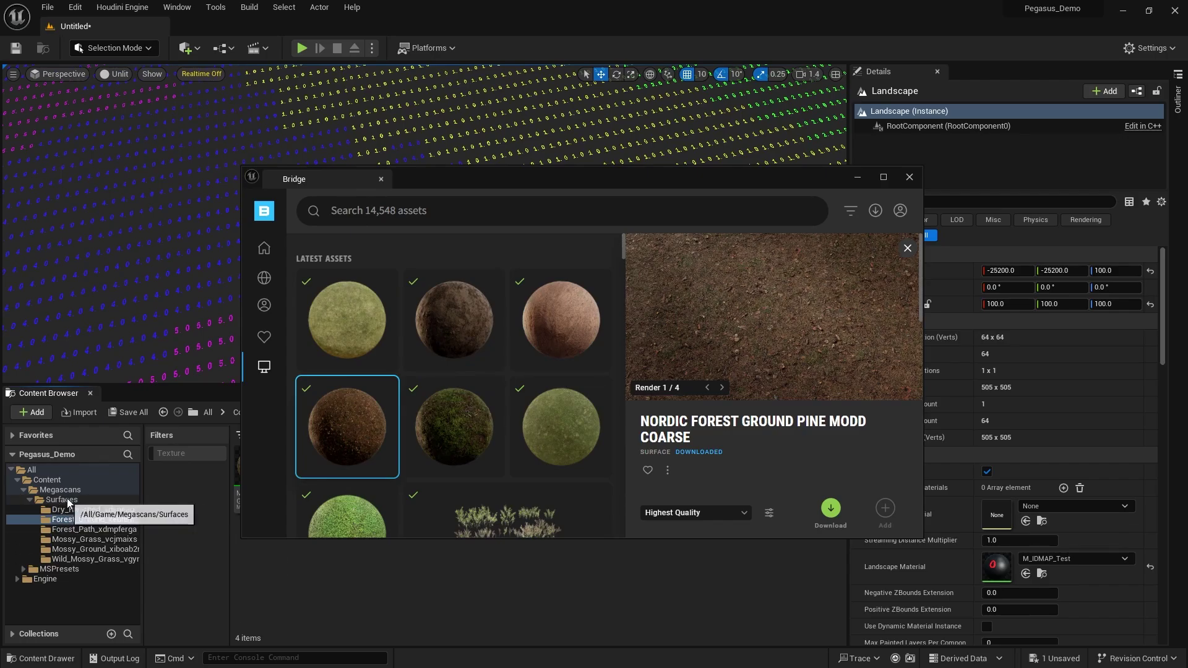
left_click(911, 178)
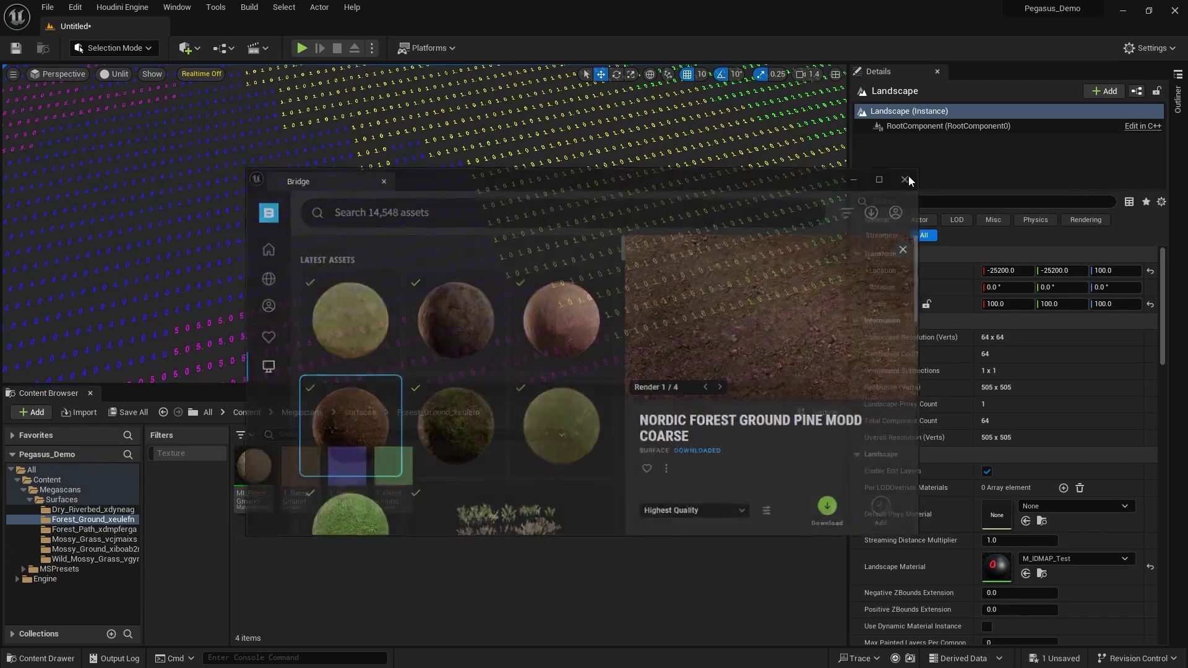
Look through the Megascans surface folders, from Dry_Riverbed to Wild_Mossy_Grass, to check each one's material instance and textures
left_click(81, 510)
key("Down")
key("Down")
key("Down")
key("Down")
key("Down")
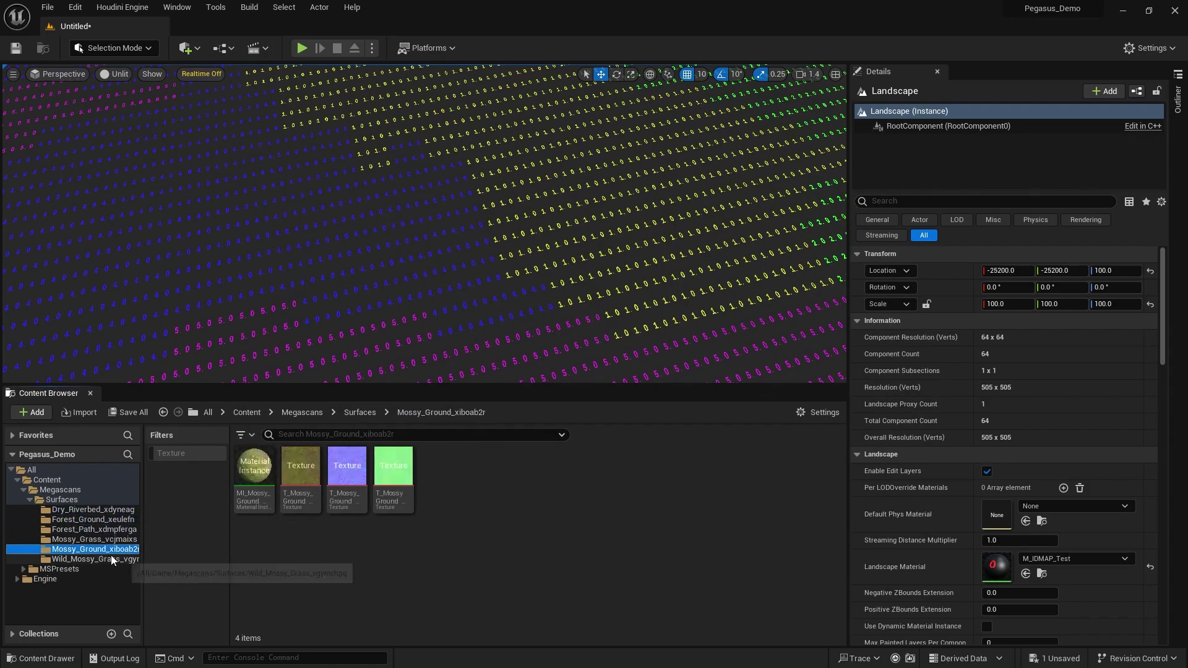
key("Up")
key("Up")
key("Up")
key("Up")
key("Down")
key("Down")
key("Down")
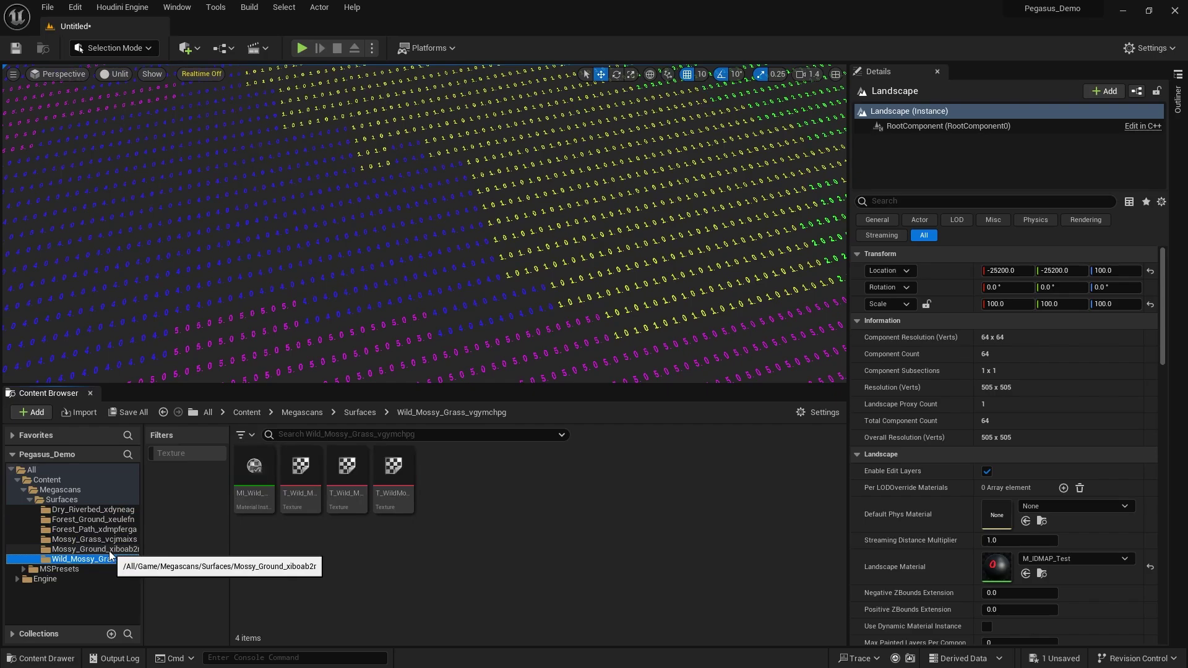
key("Up")
key("Up")
key("Up")
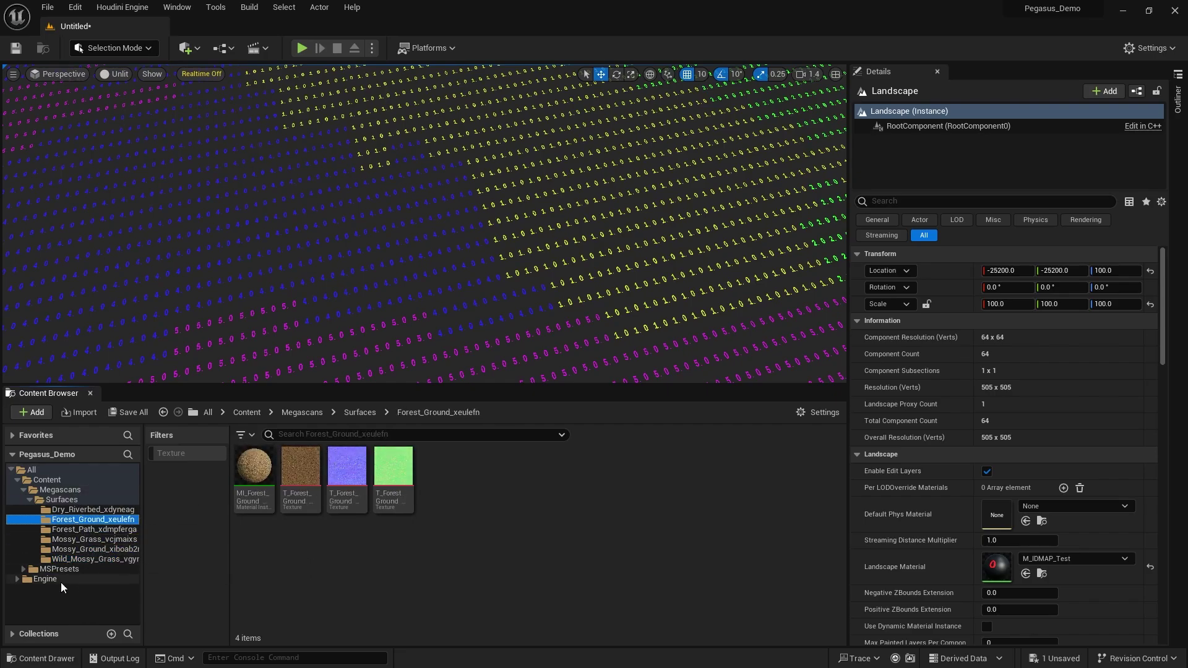
Create a new folder named Pegasus in the Content folder
left_click(50, 480)
right_click(428, 568)
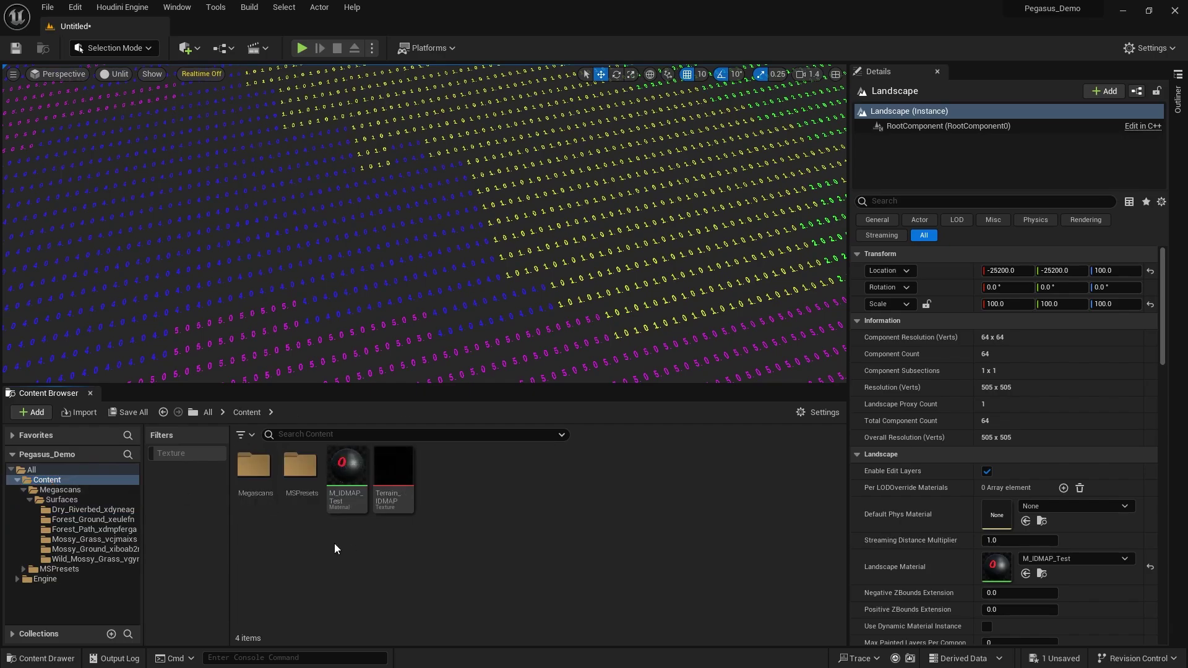
right_click(470, 485)
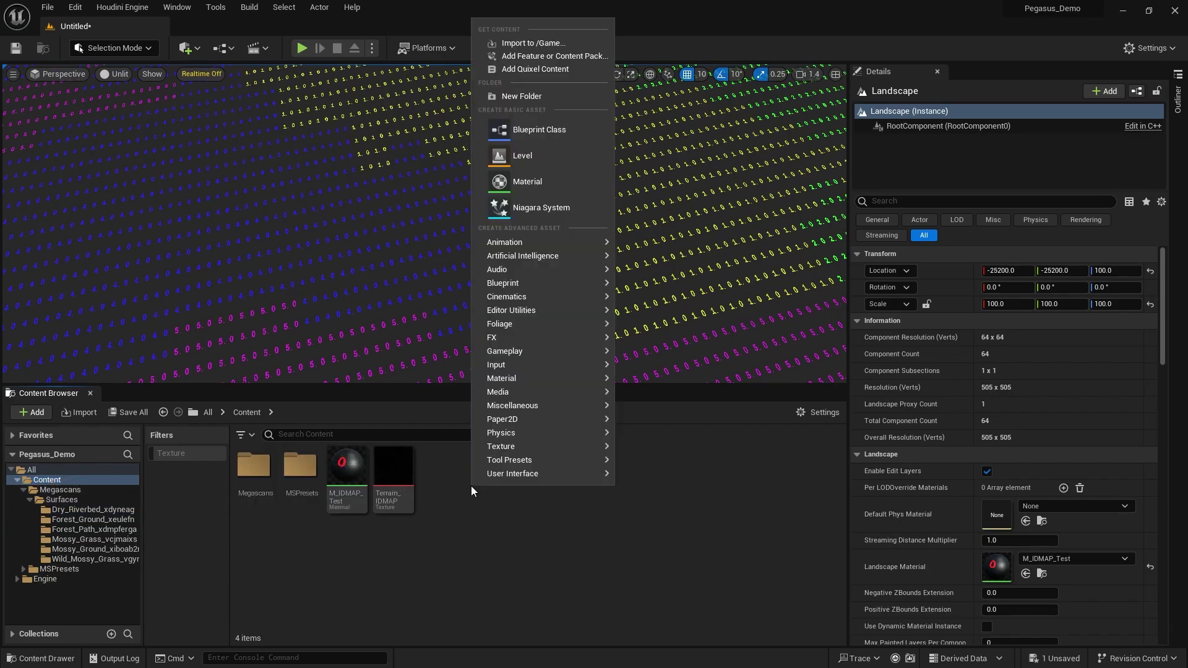
left_click(534, 98)
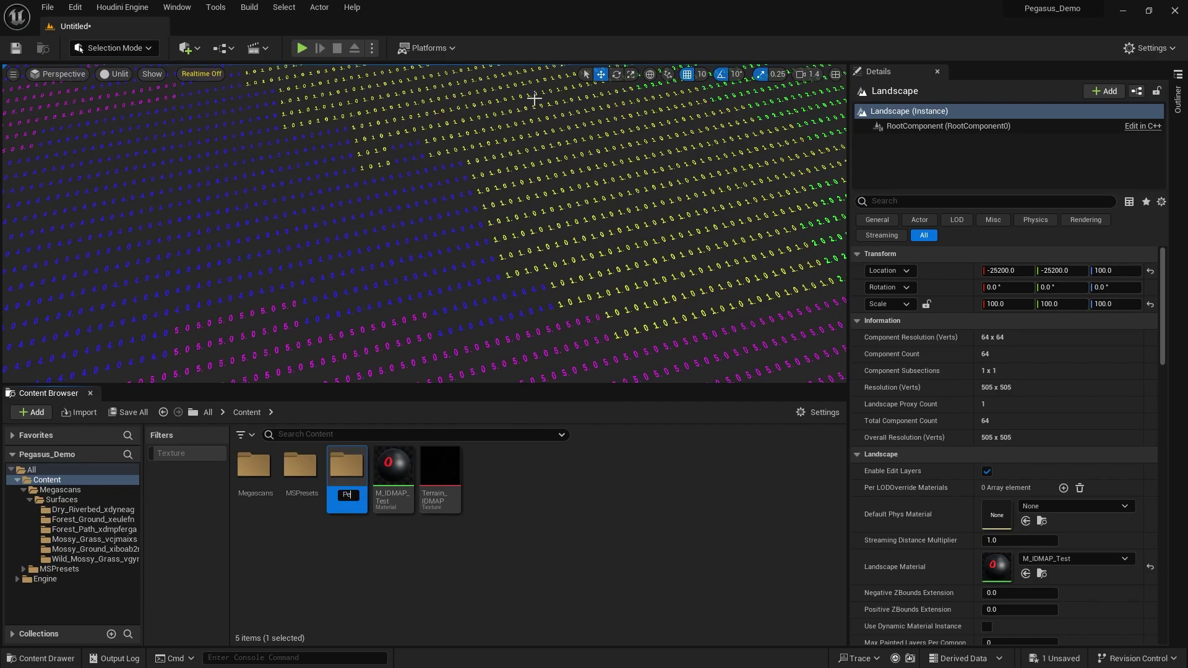
type("Pegasus")
key("Return")
Move the M_IDMAP_Test material and the Terrain_IDMAP texture into the Pegasus folder, and open that folder
left_click(440, 470)
left_click(394, 471, "ctrl")
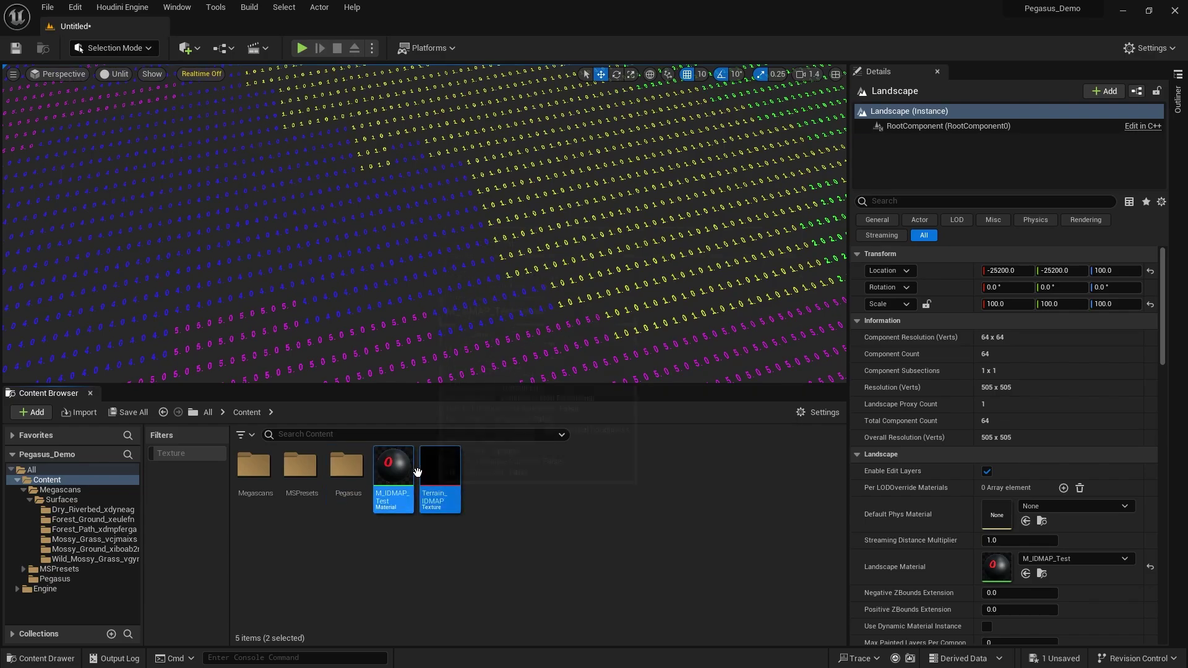
left_click_drag(411, 470, 354, 474)
left_click(392, 500)
double_click(347, 468)
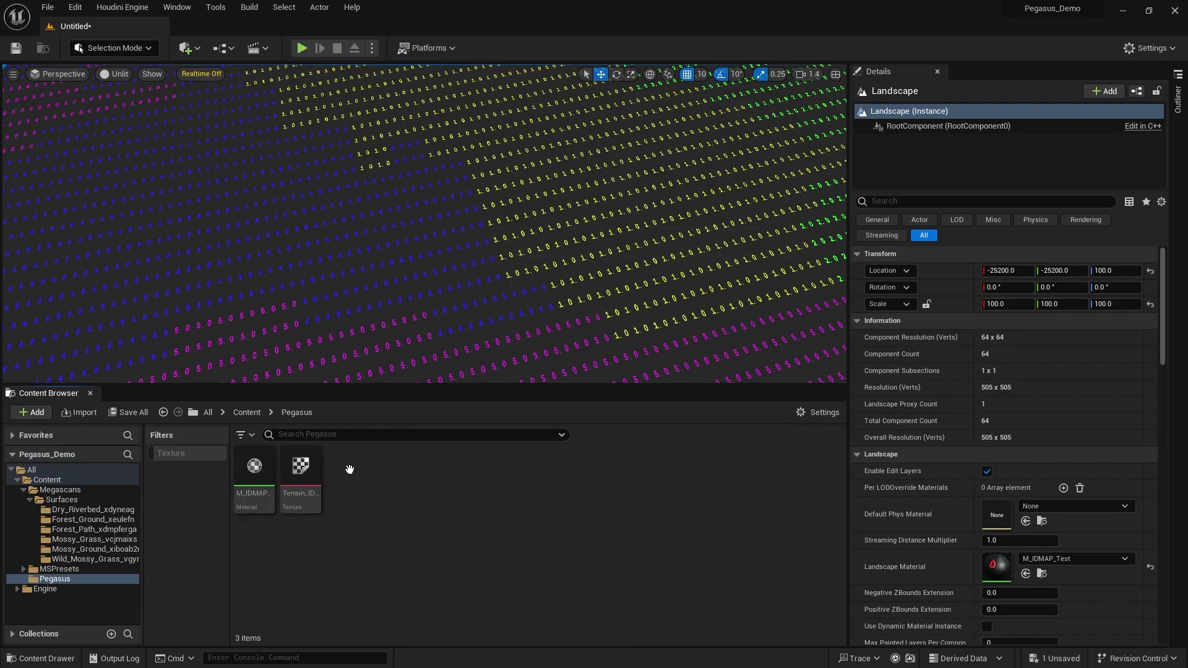
Create a Texture 2D Array asset named TA_Colours in the Pegasus folder
right_click(436, 512)
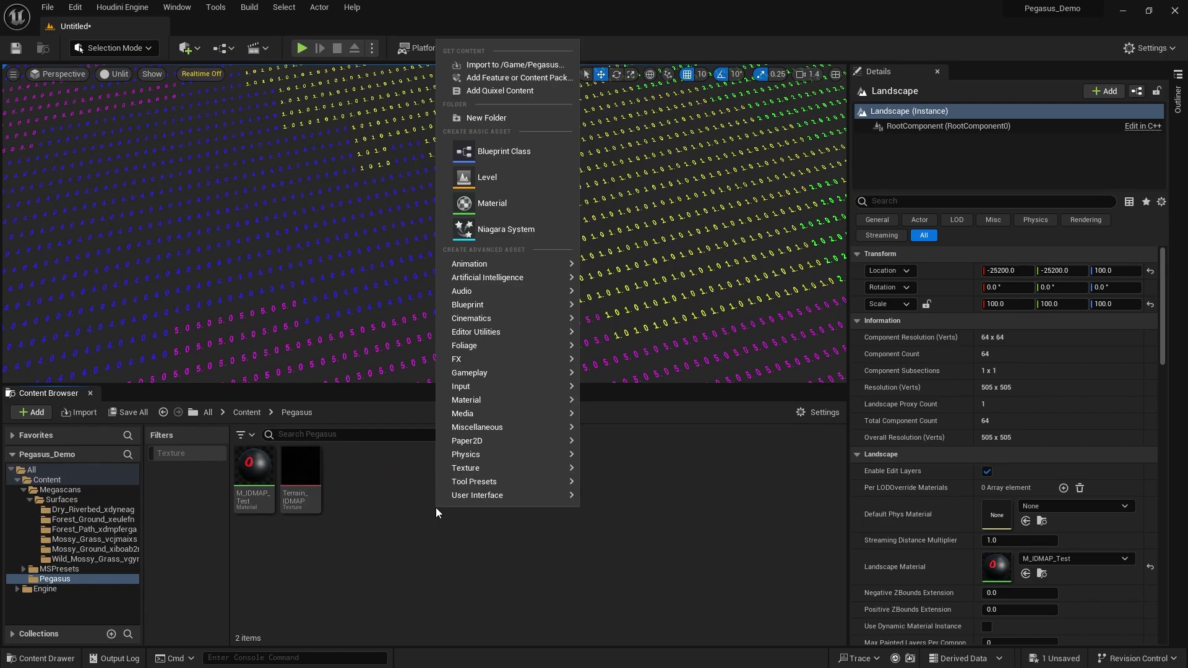
mouse_move(489, 469)
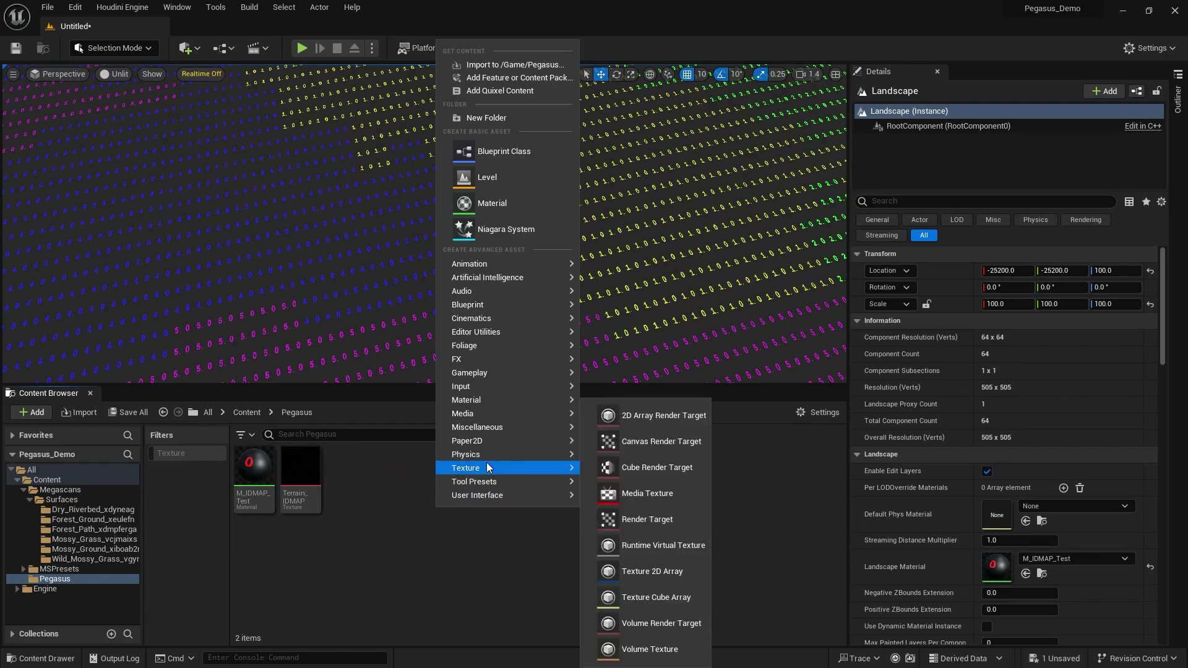
left_click(669, 572)
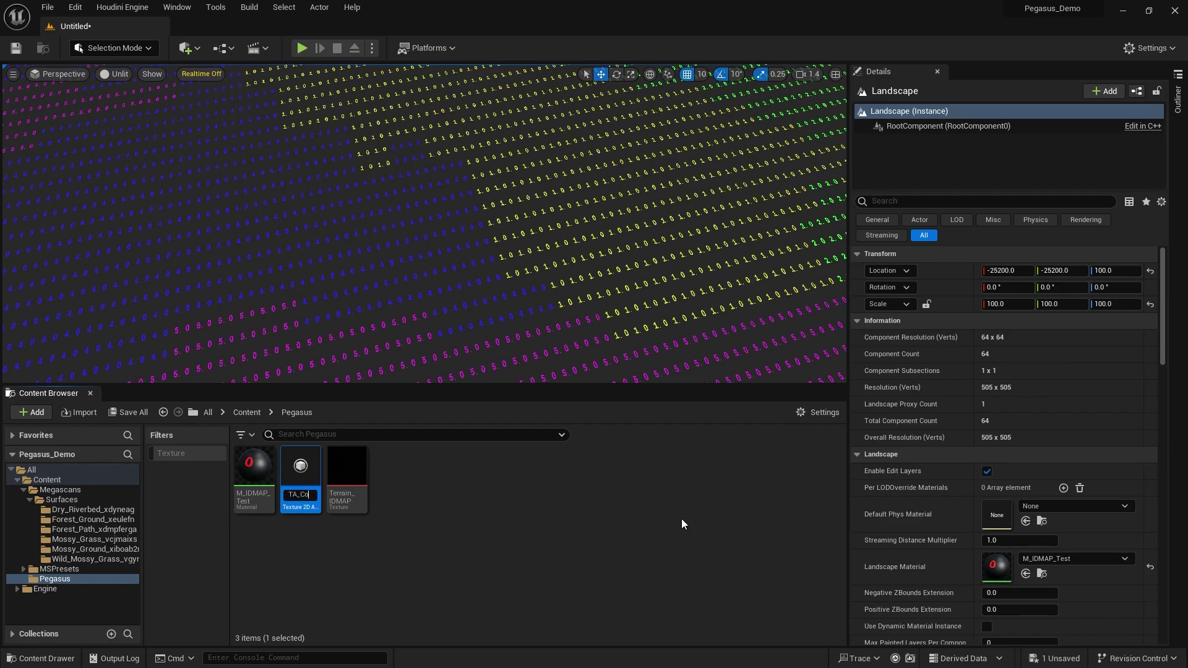
key("Return")
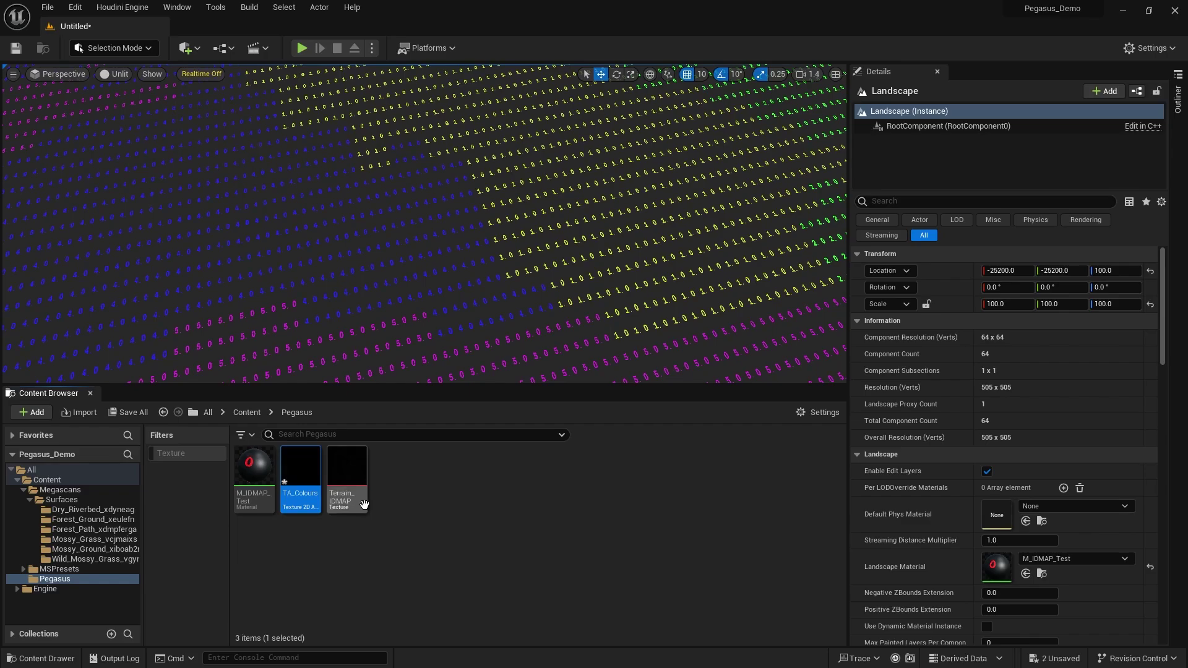
Open the TA_Colours texture array and add five empty elements to its Source Textures
double_click(299, 487)
left_click_drag(895, 163, 586, 91)
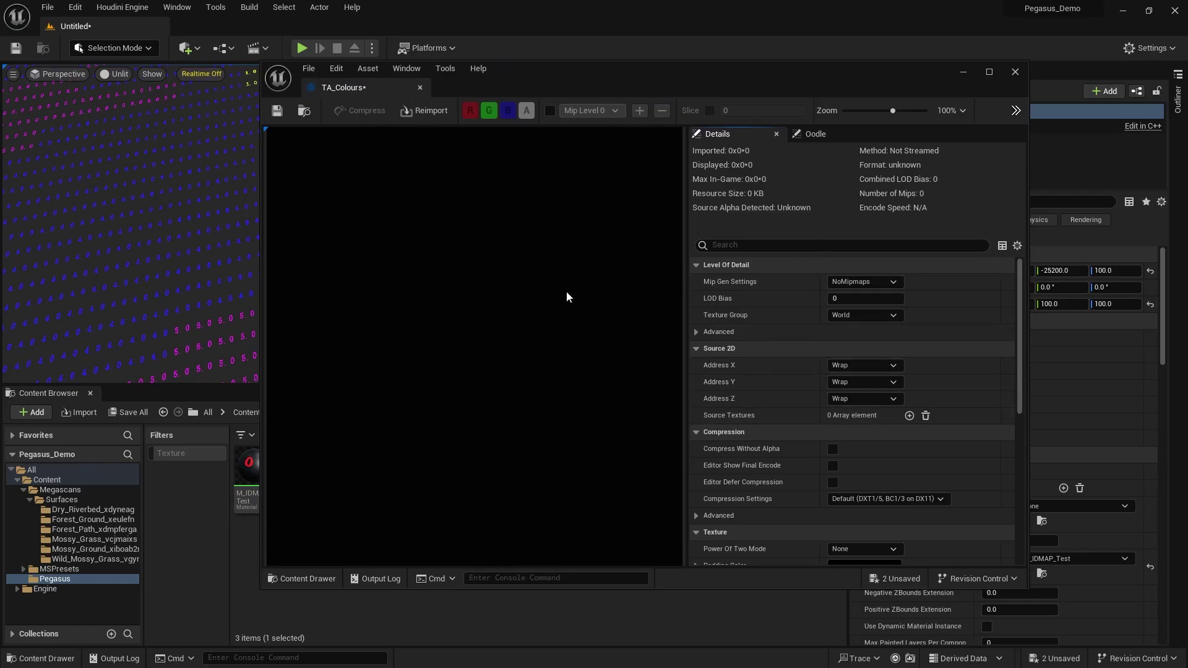
scroll(822, 342, "down", 2)
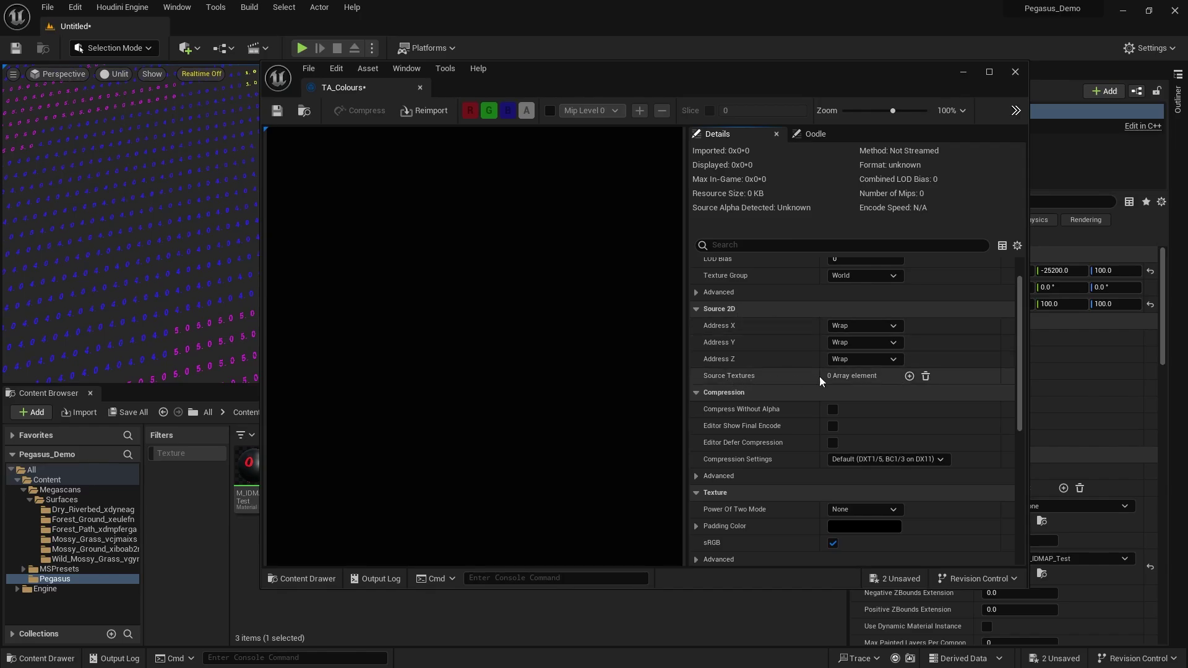
left_click(909, 377)
left_click(910, 377)
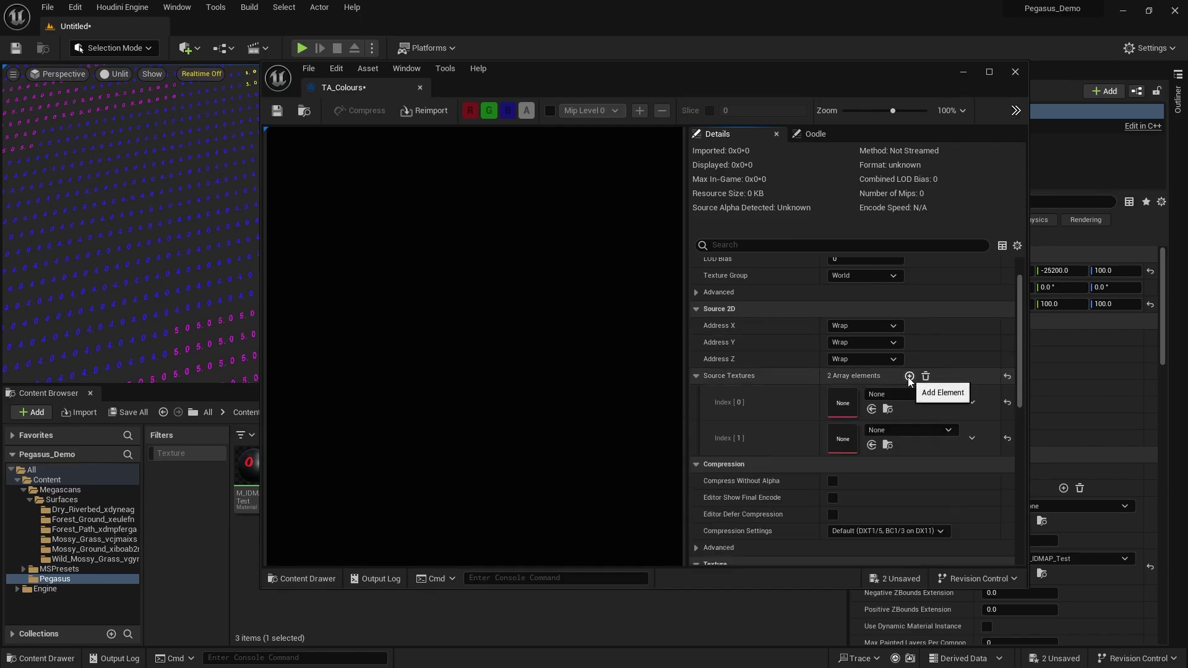
left_click(909, 377)
left_click(909, 376)
left_click(909, 376)
Assign the Dry_Riverbed colour texture to Source Textures index 0 and the Forest_Ground colour texture to index 1
left_click(64, 510)
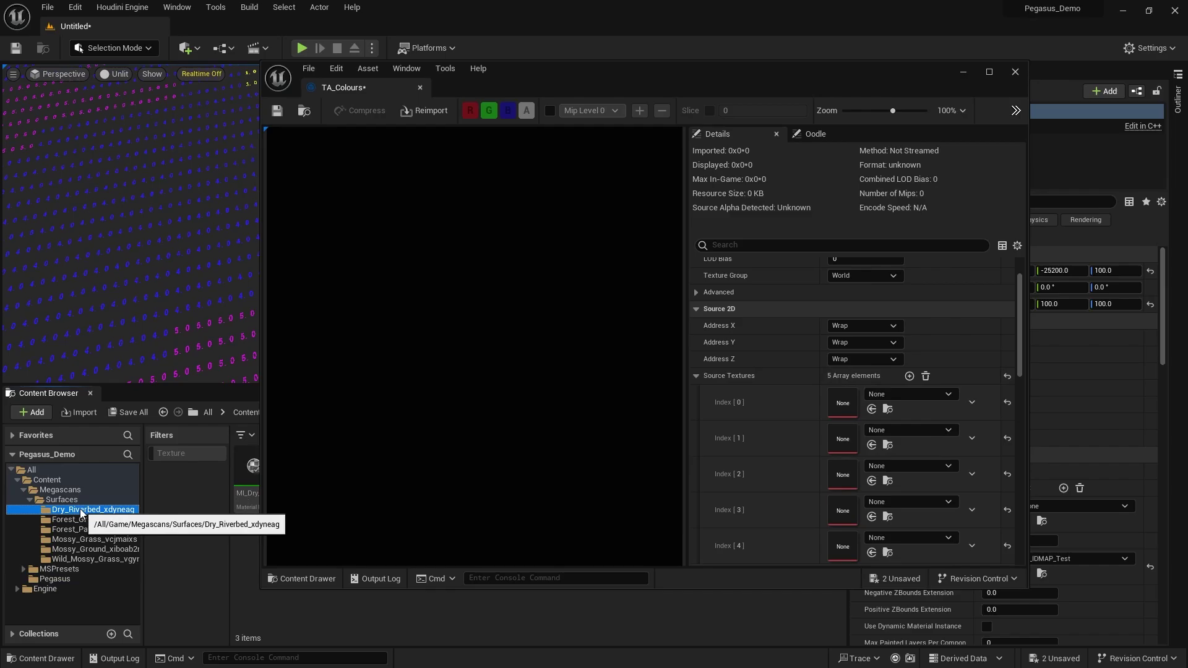
left_click_drag(562, 63, 708, 61)
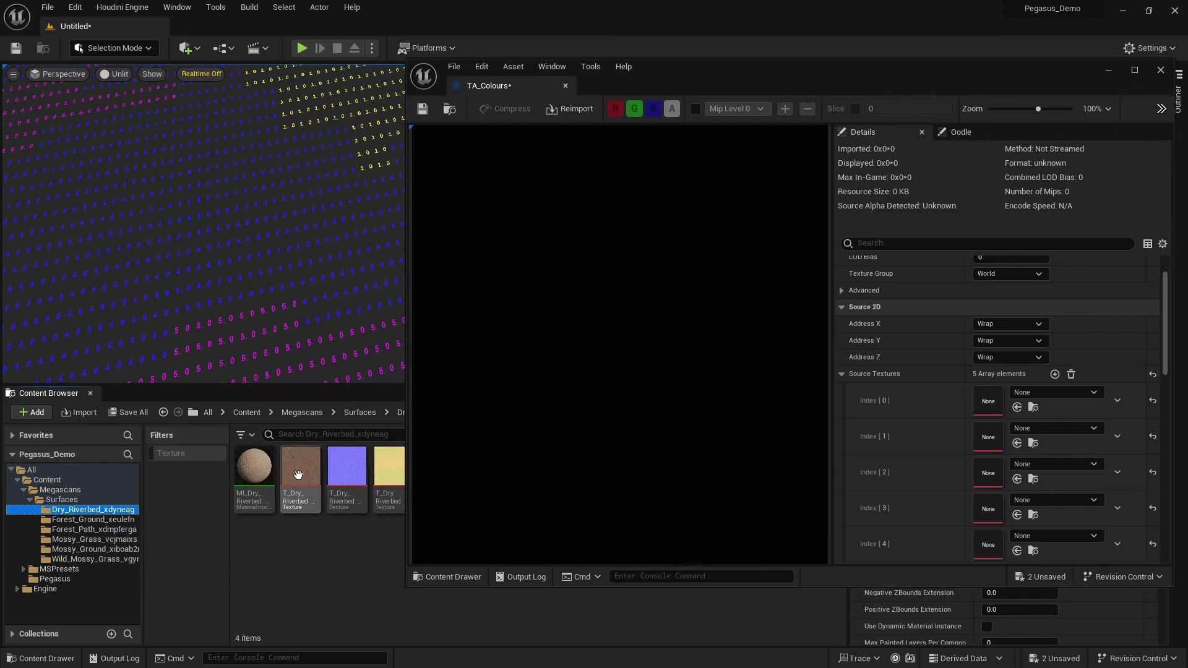
left_click_drag(300, 469, 989, 401)
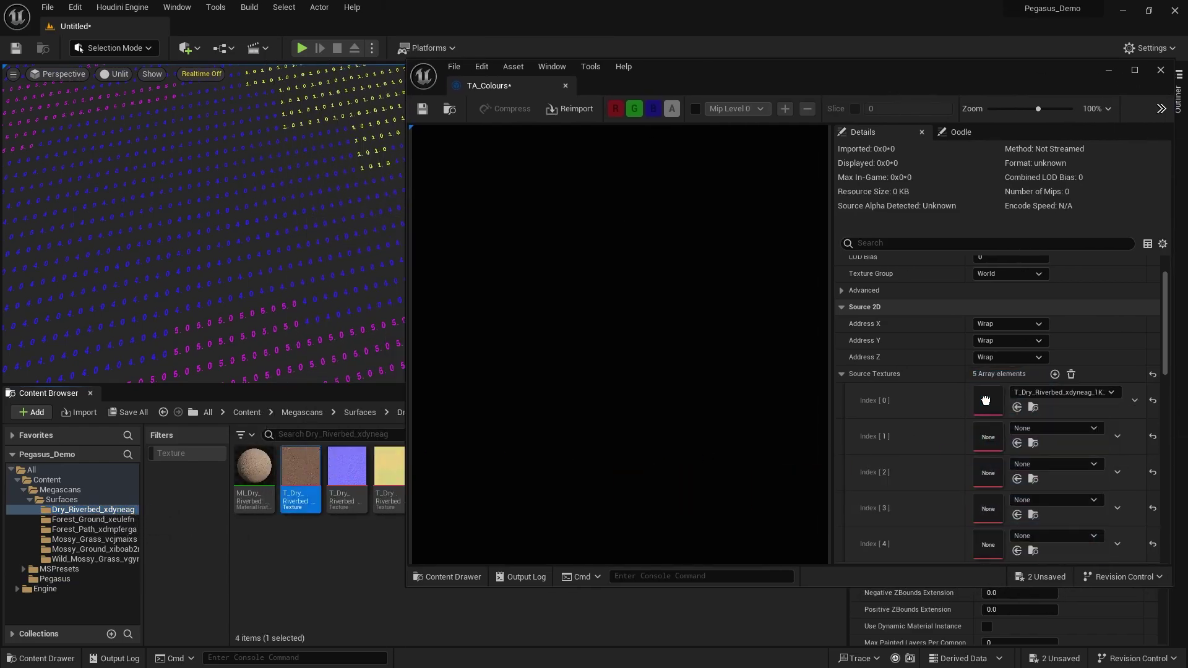
left_click(81, 521)
left_click_drag(301, 469, 990, 441)
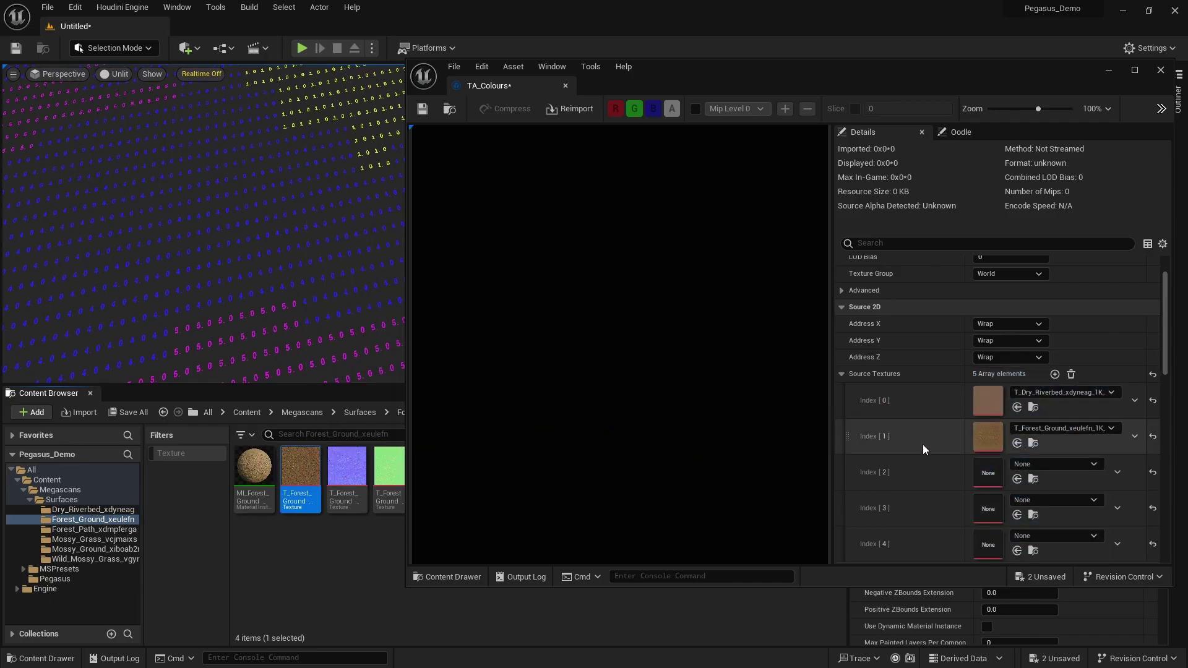
Assign the Forest_Path, Mossy_Grass and Mossy_Ground colour textures to Source Textures indices 2, 3 and 4
scroll(924, 450, "down", 3)
left_click(93, 531)
left_click_drag(301, 469, 984, 414)
left_click(68, 540)
left_click_drag(300, 469, 988, 450)
left_click(93, 549)
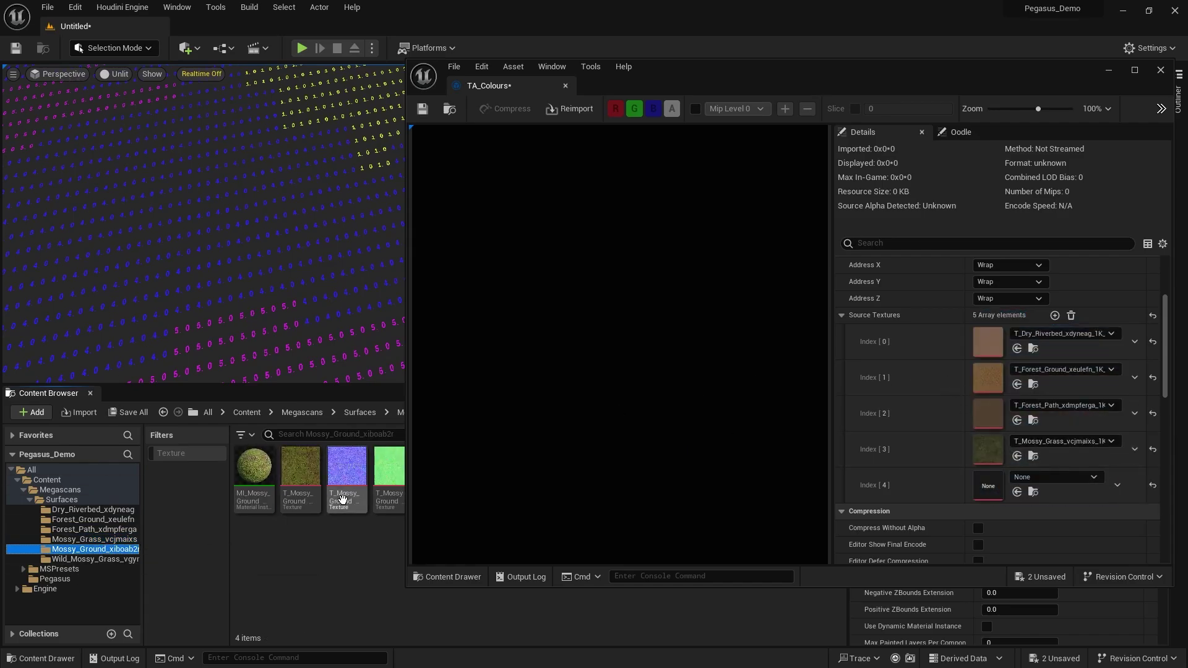
left_click_drag(301, 469, 990, 486)
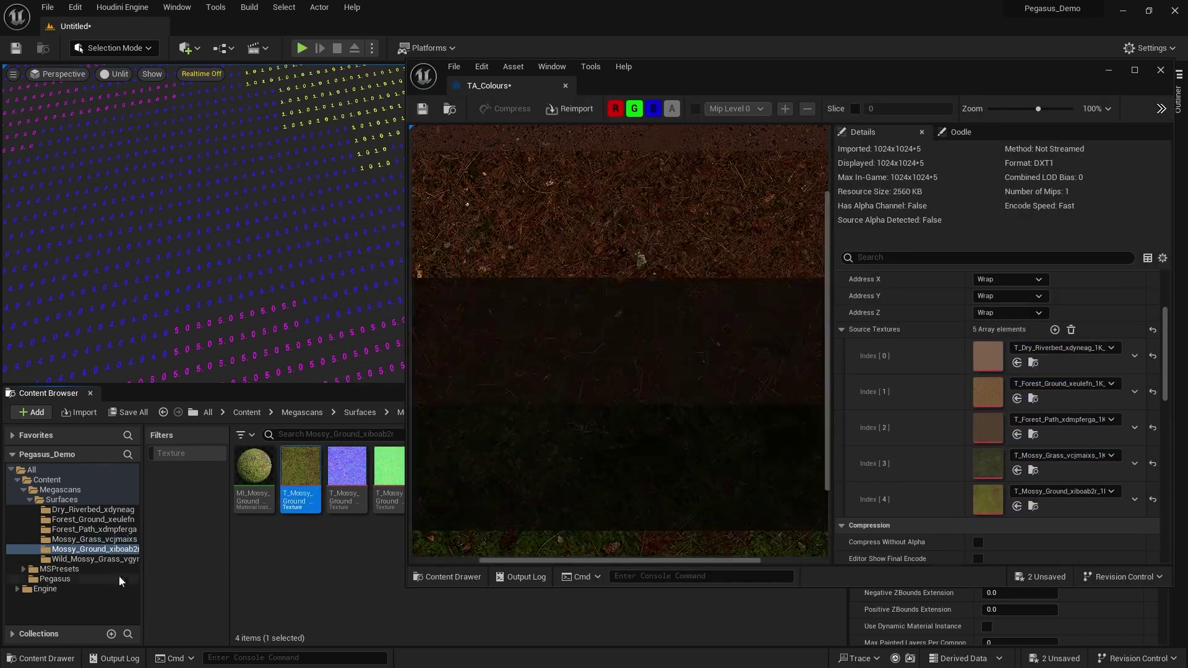
Assign the Wild_Mossy_Grass colour texture to Source Textures index 0 of TA_Colours and fit the whole array in the preview
left_click(93, 560)
left_click_drag(301, 469, 992, 360)
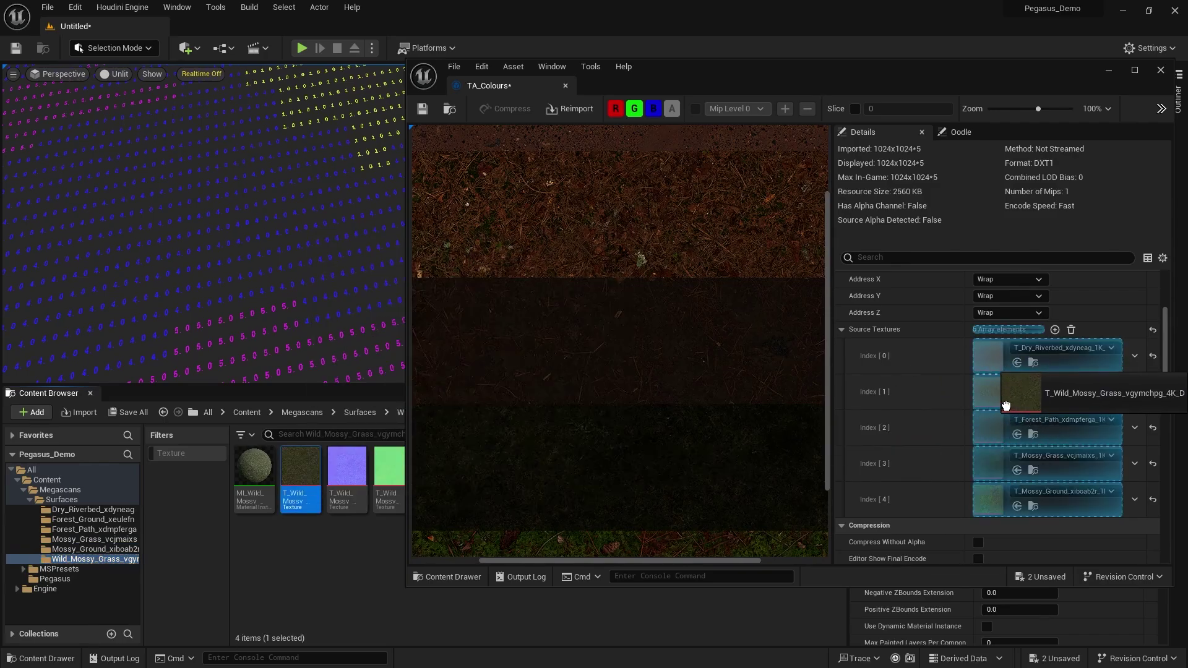
left_click_drag(1006, 407, 1007, 407)
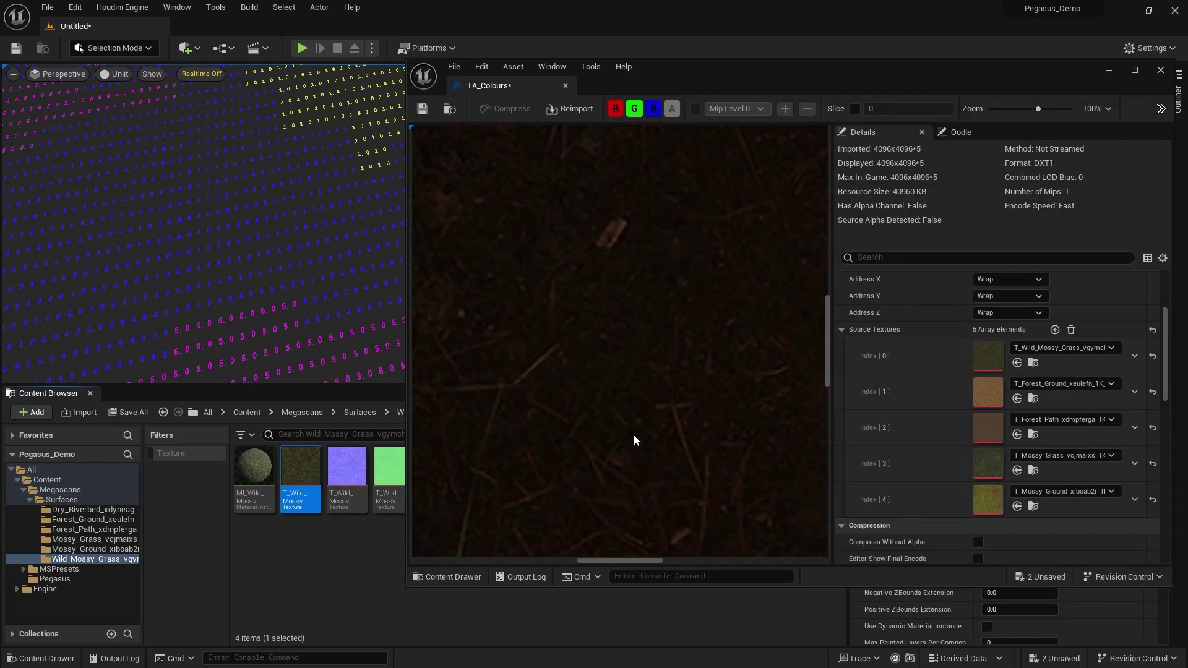
scroll(666, 373, "down", 8)
scroll(666, 374, "up", 2)
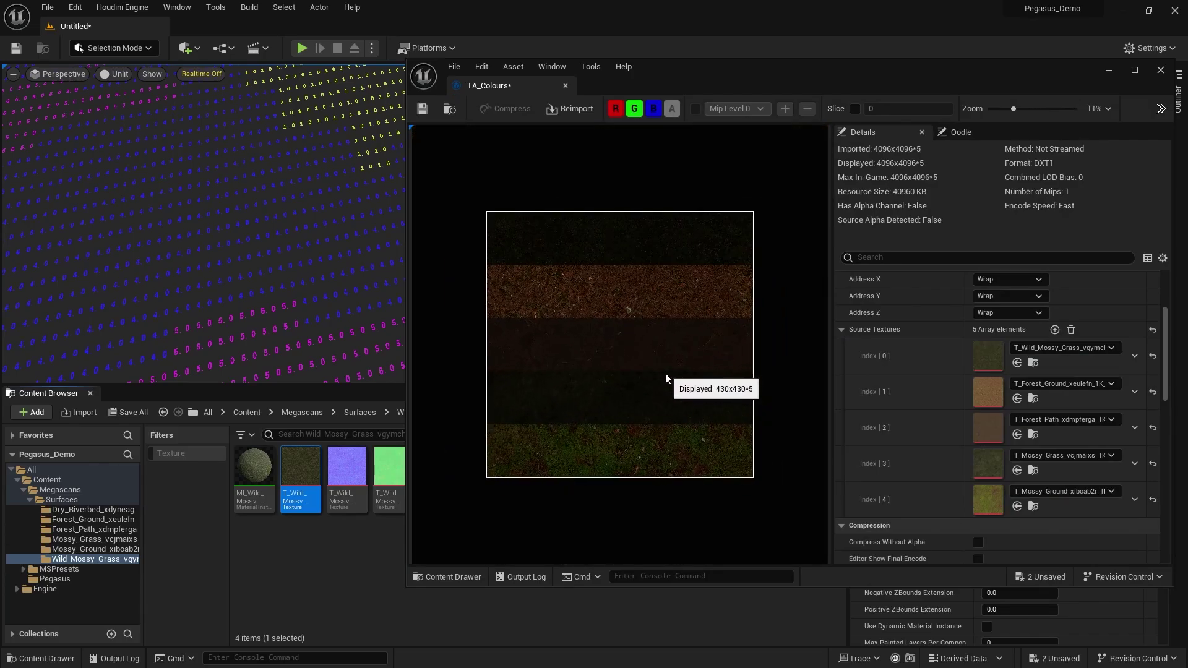
left_click_drag(901, 81, 741, 74)
scroll(484, 309, "up", 4)
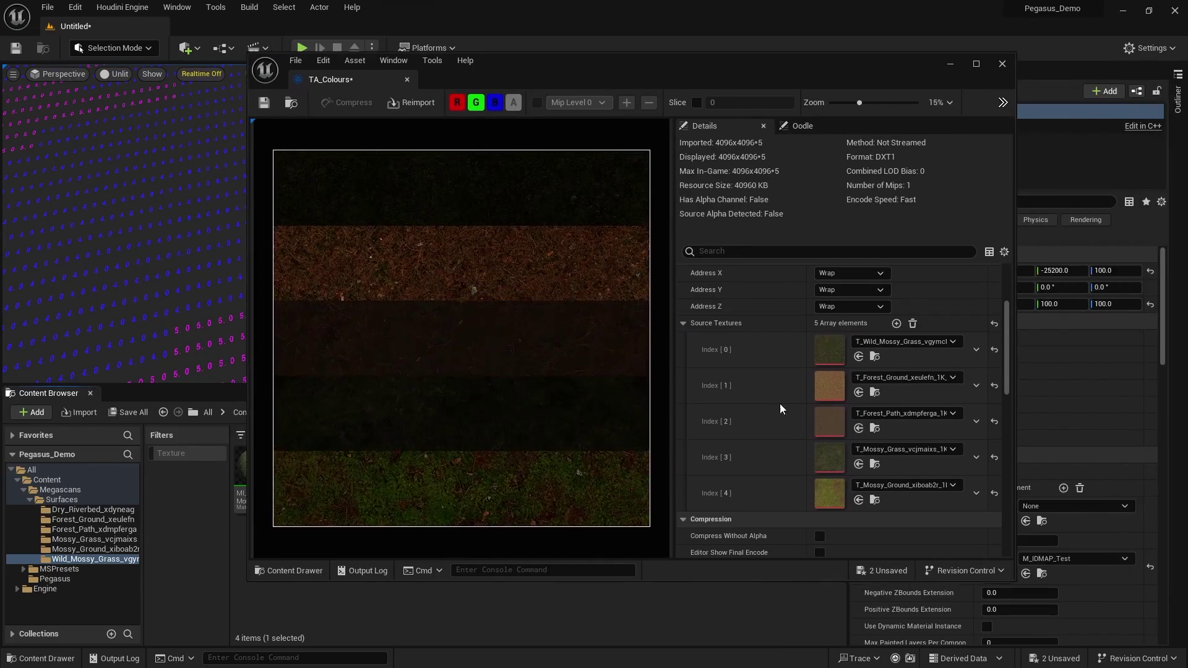
Set the Mip Gen Settings of TA_Colours to FromTextureGroup and enable sRGB
scroll(782, 388, "up", 3)
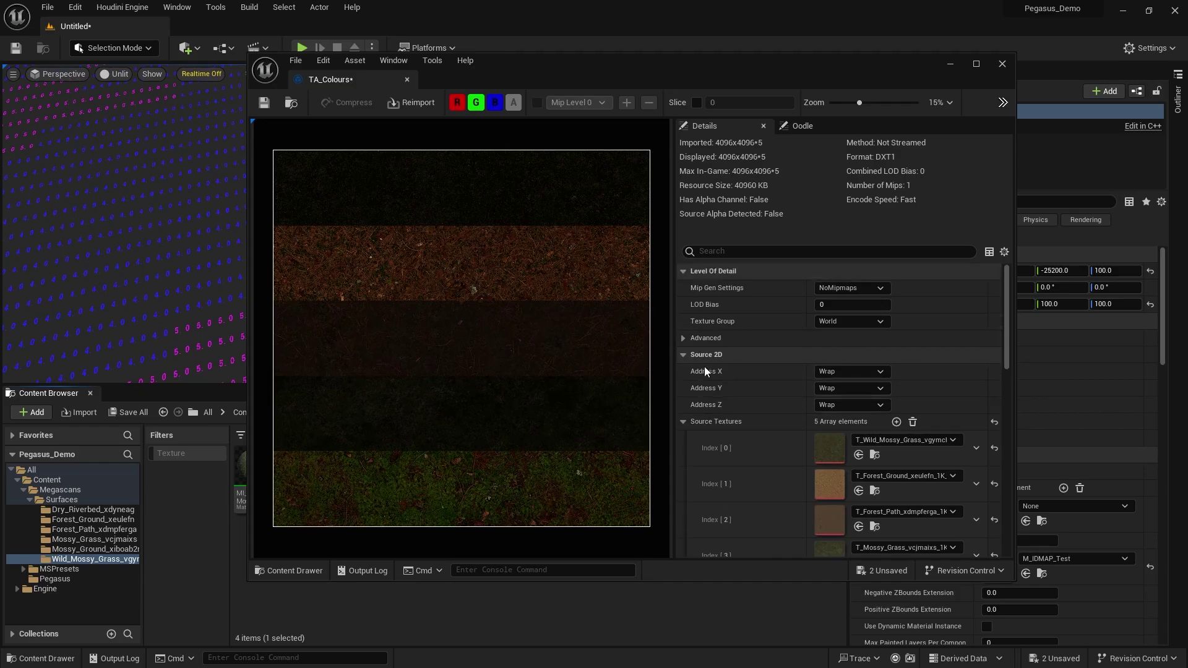
left_click(852, 288)
left_click(861, 309)
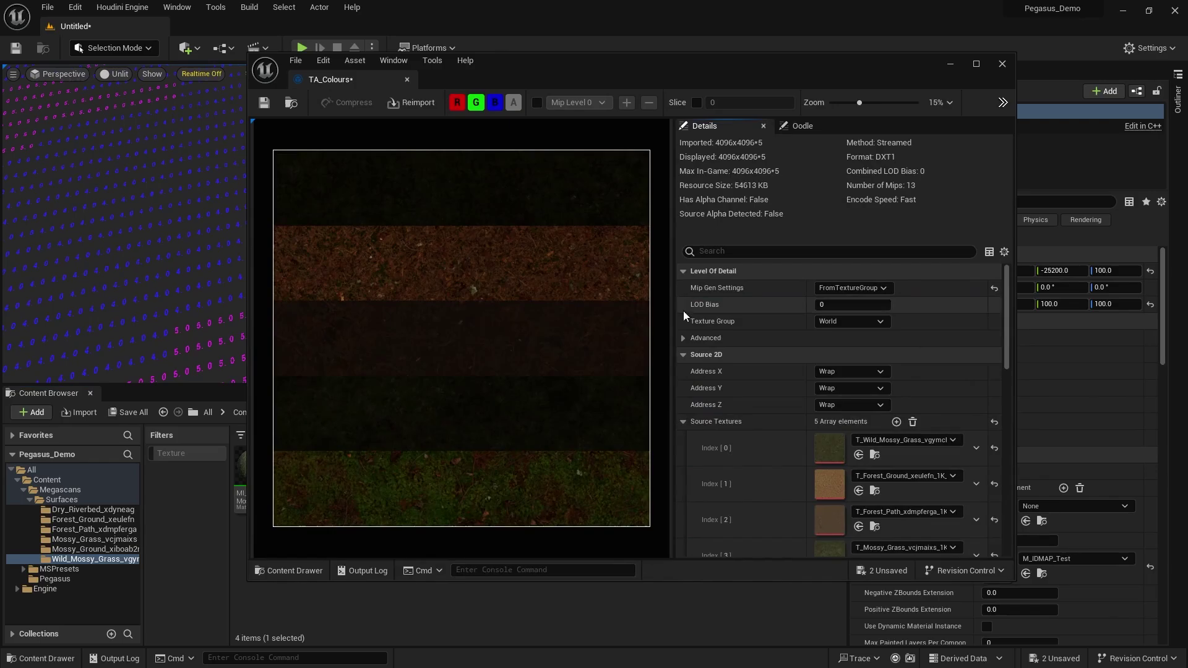
scroll(713, 329, "down", 8)
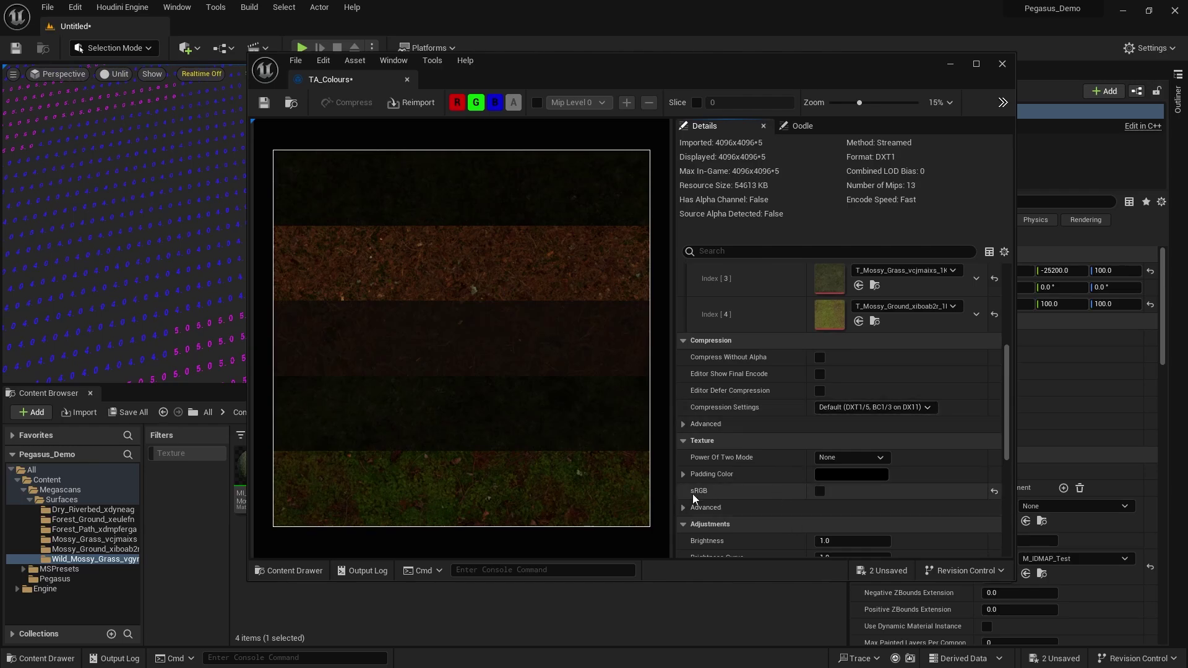
left_click(821, 490)
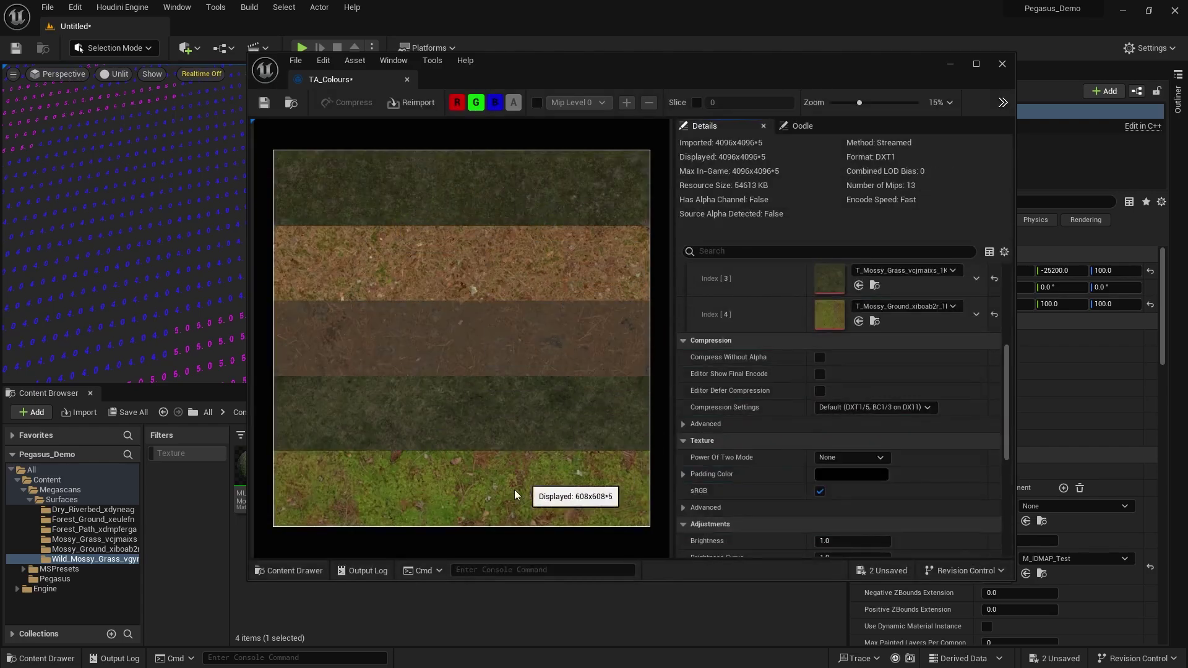
Save the TA_Colours texture array, check its Source Textures and close its editor
scroll(752, 434, "down", 8)
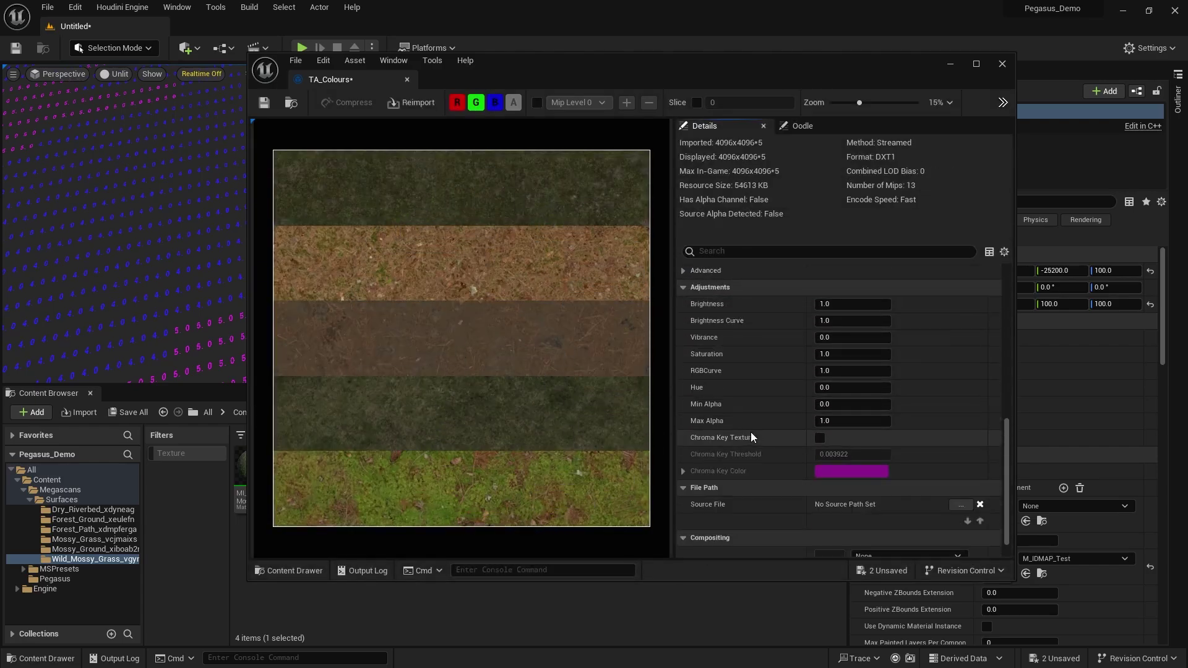
scroll(751, 433, "up", 4)
left_click(264, 103)
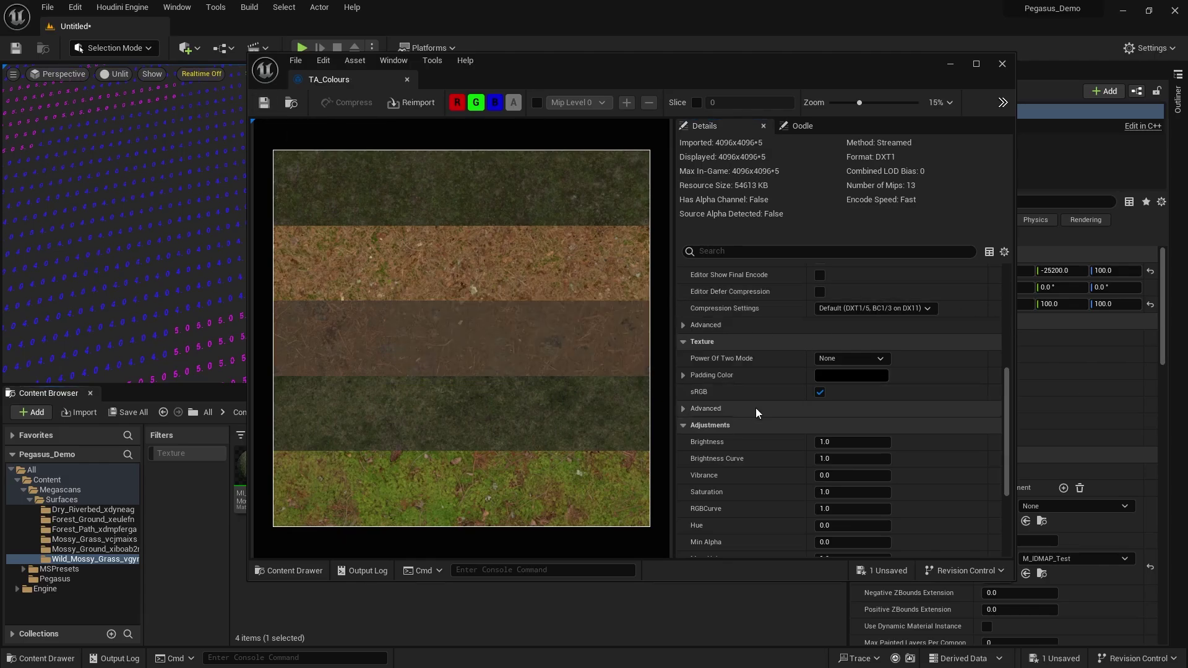
scroll(756, 407, "up", 8)
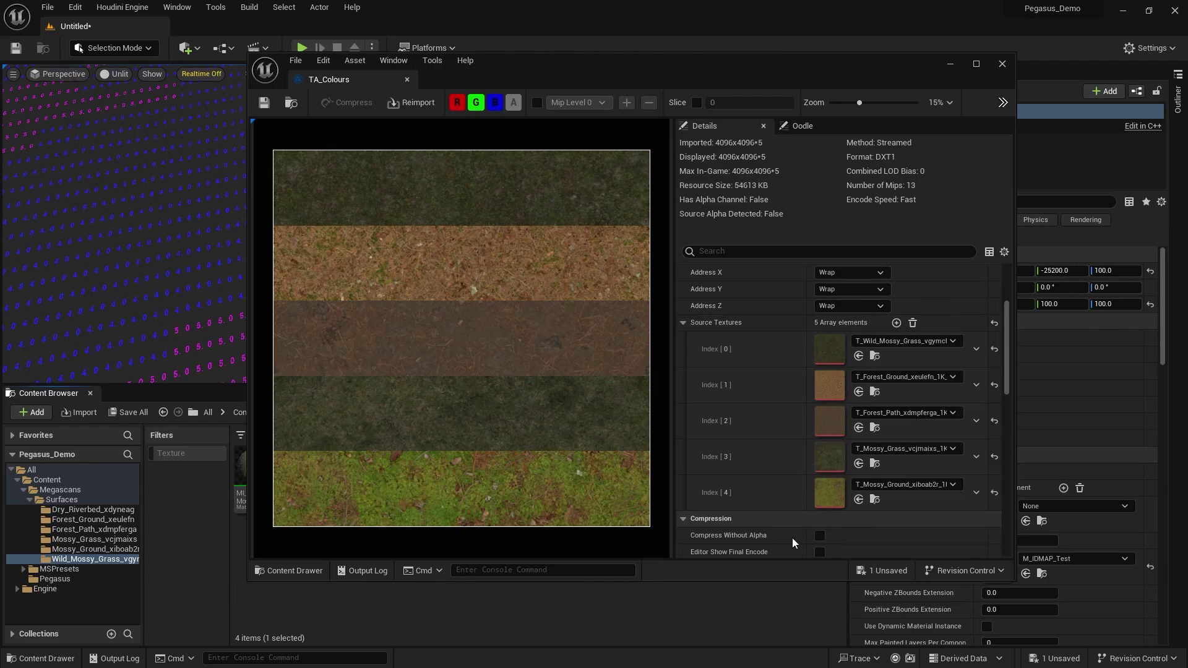
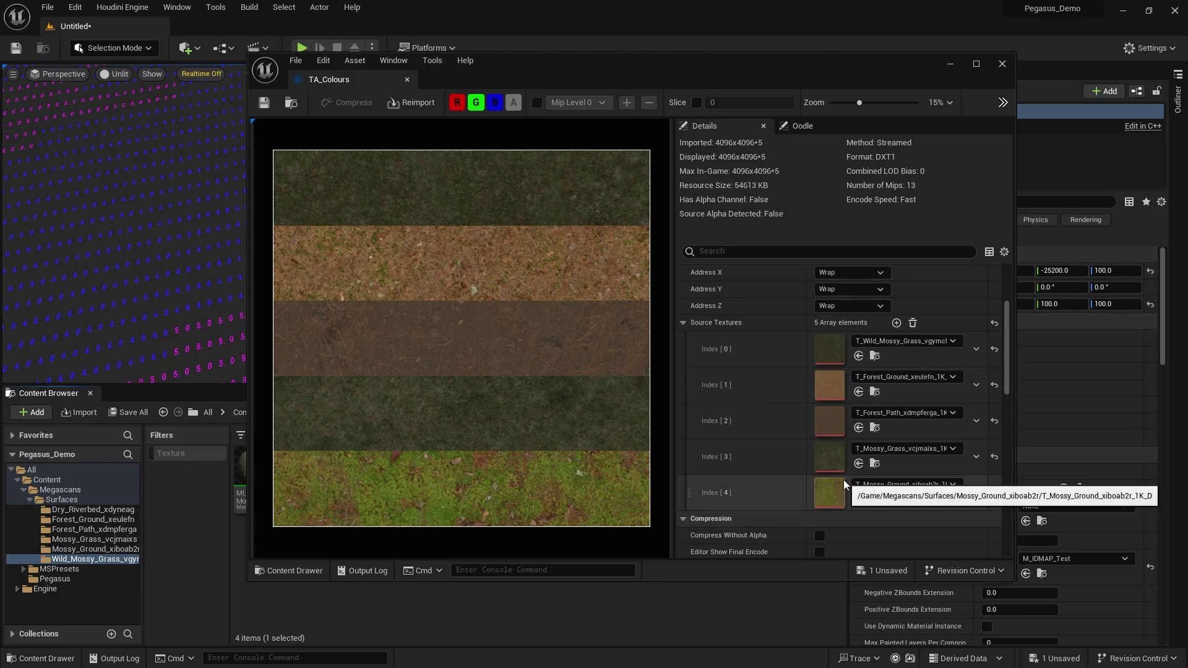
left_click(407, 82)
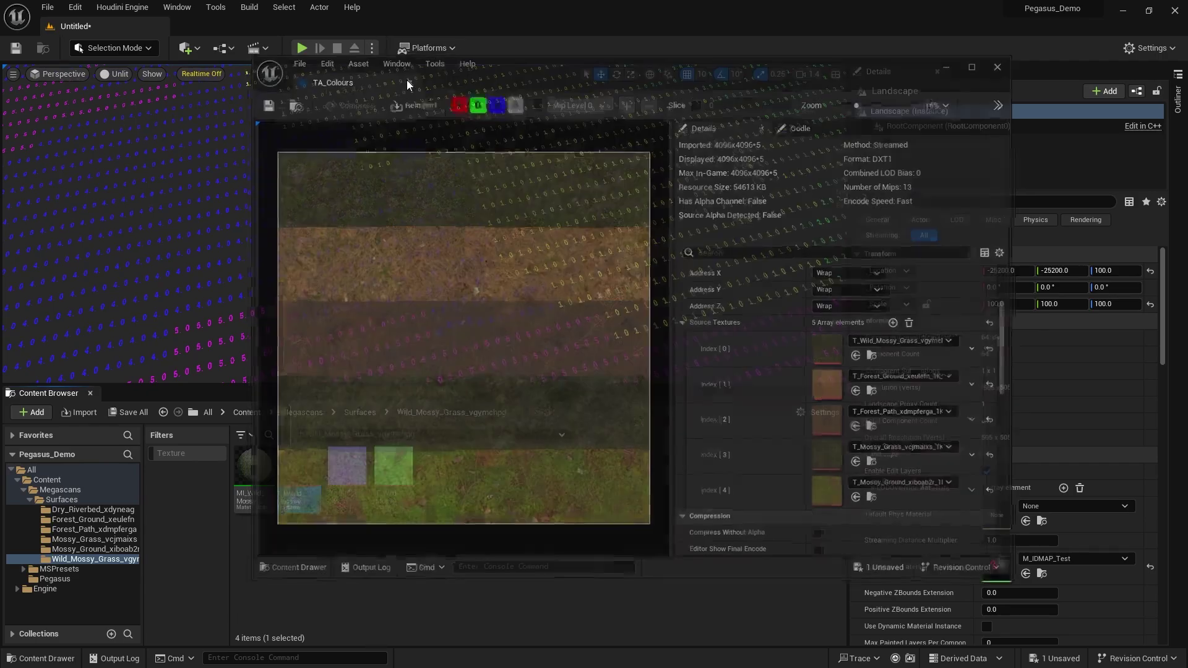
Go back to the Pegasus folder and take a brief look at the M_IDMAP_Test material graph
left_click(95, 489)
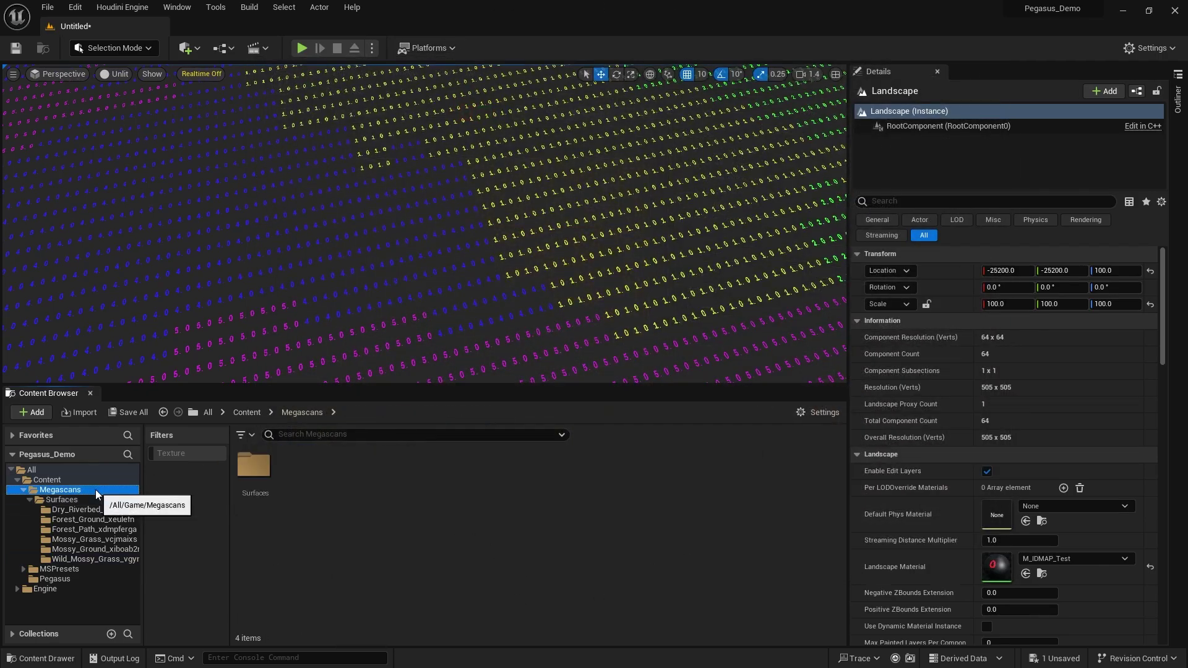
left_click(55, 480)
double_click(347, 467)
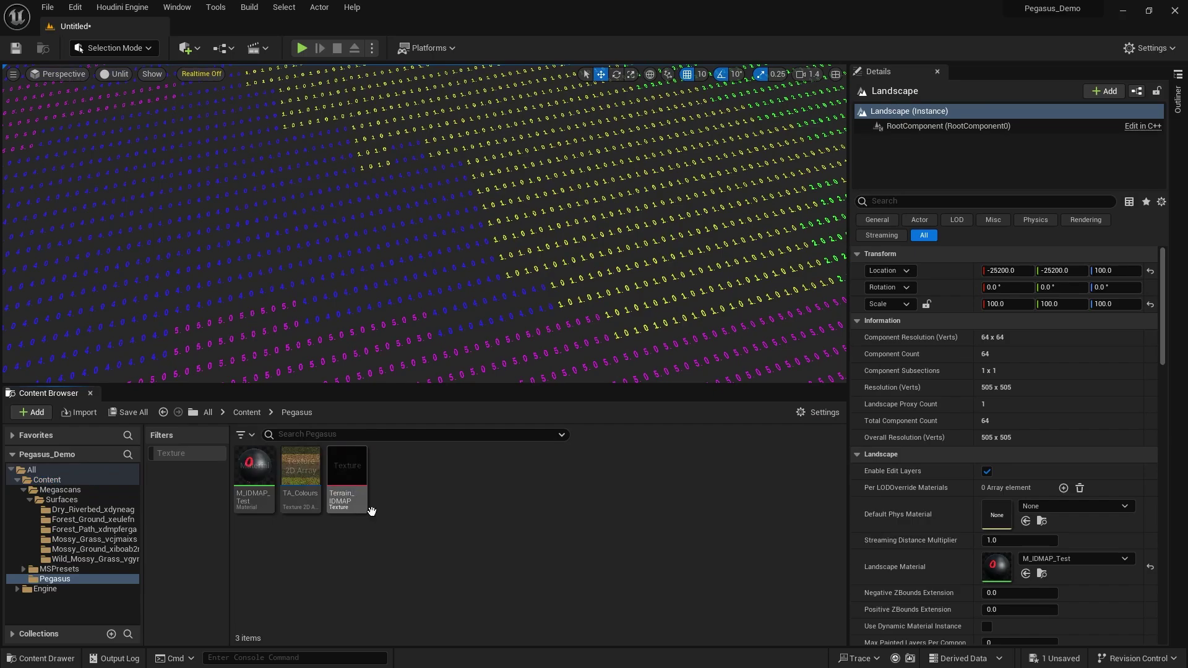
double_click(260, 474)
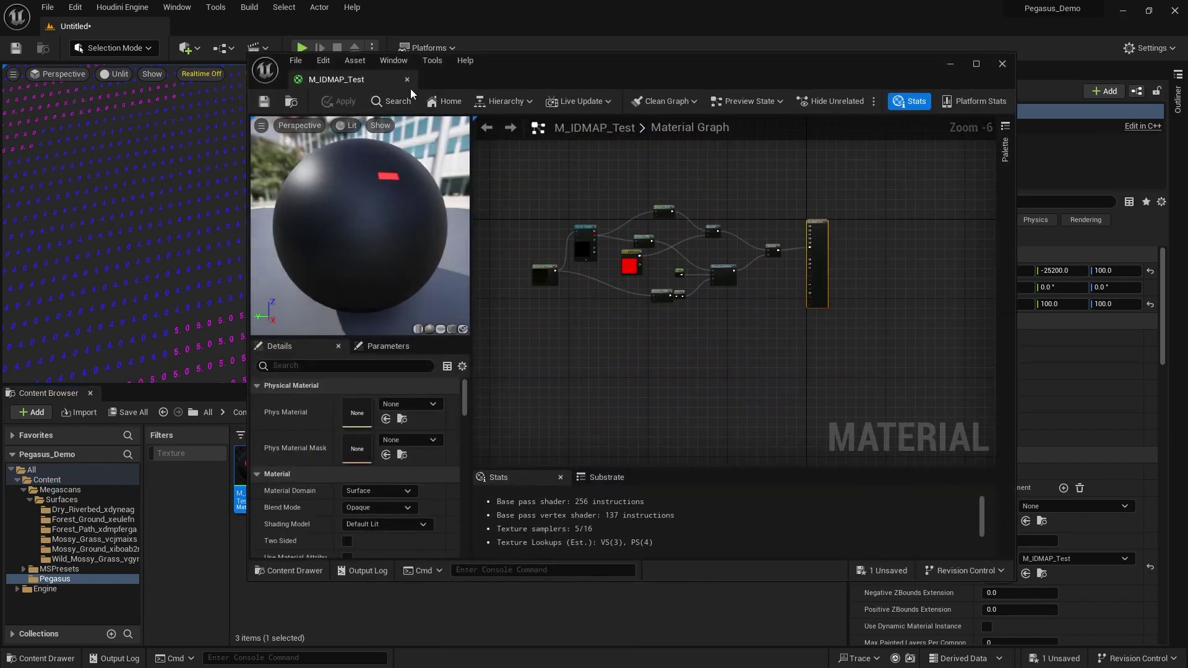
left_click(406, 80)
Duplicate the M_IDMAP_Test material and name the copy M_ReadArray
right_click(426, 495)
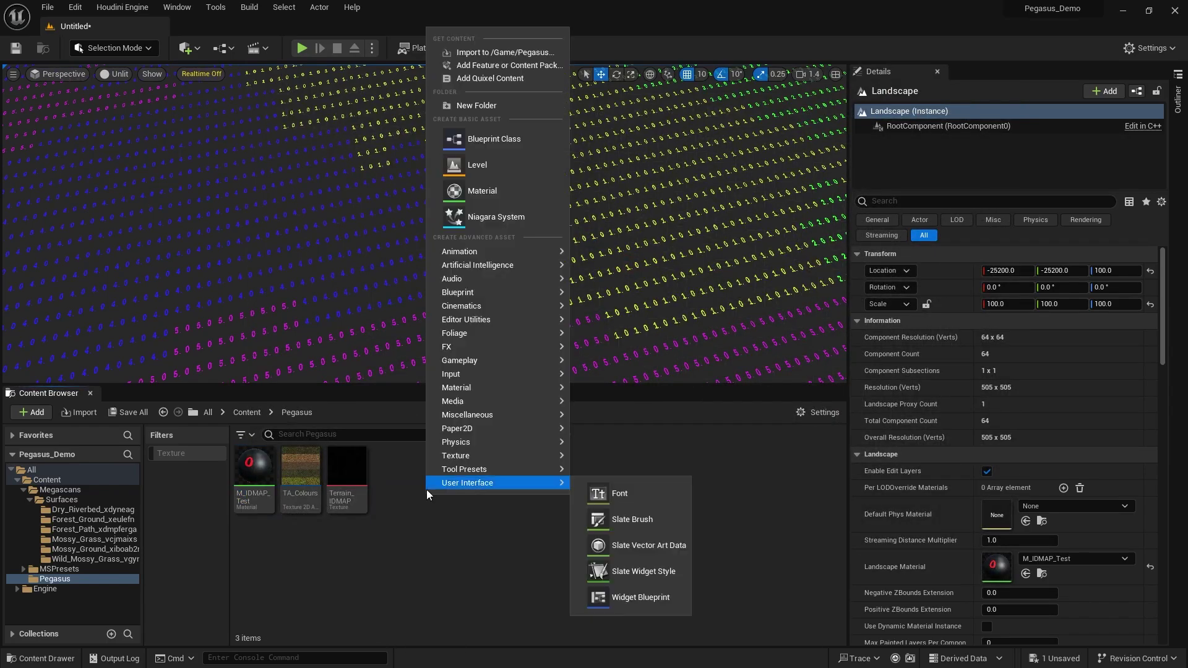
left_click(396, 489)
right_click(255, 473)
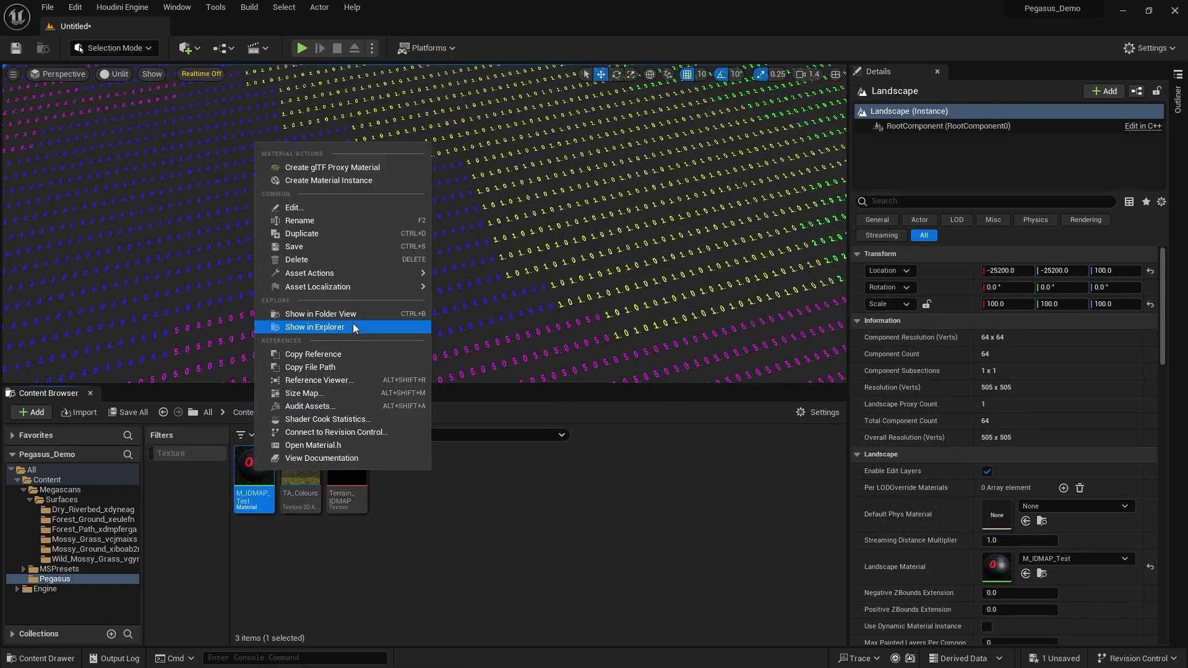
left_click(335, 234)
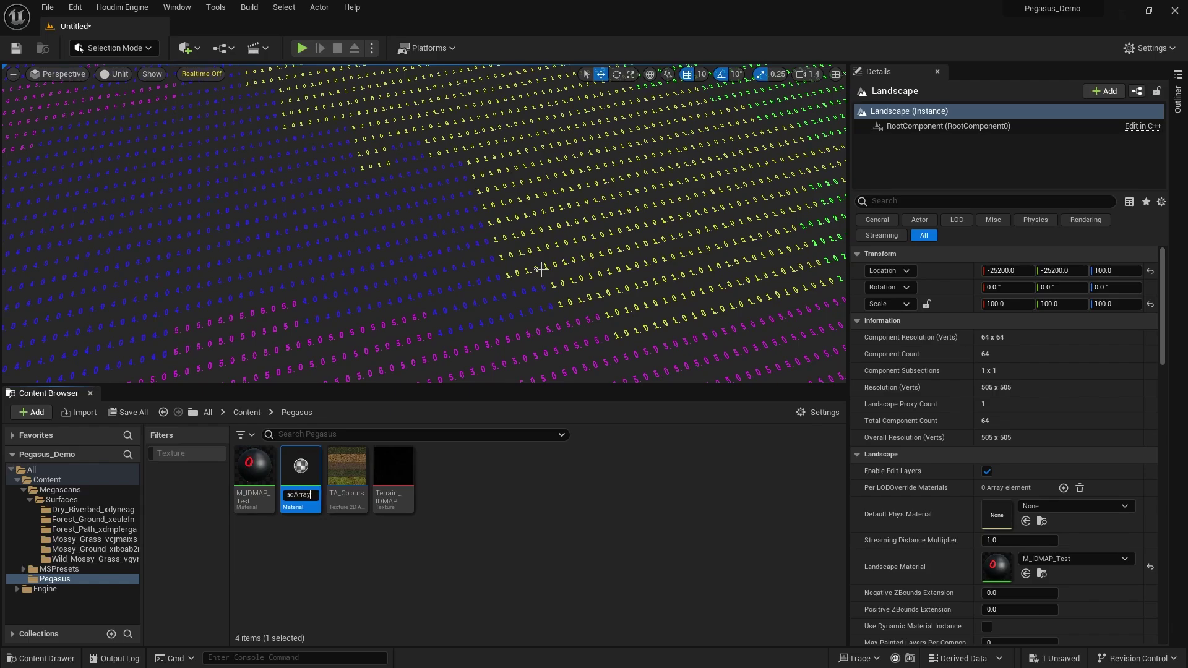
key("Return")
Open M_ReadArray and delete its debug nodes, keeping only Landscape Coords, the ID map Texture Sample and the material output
double_click(301, 487)
scroll(501, 319, "down", 2)
right_click_drag(495, 312, 834, 293)
scroll(834, 293, "down", 3)
left_click_drag(880, 185, 644, 396)
scroll(538, 312, "up", 4)
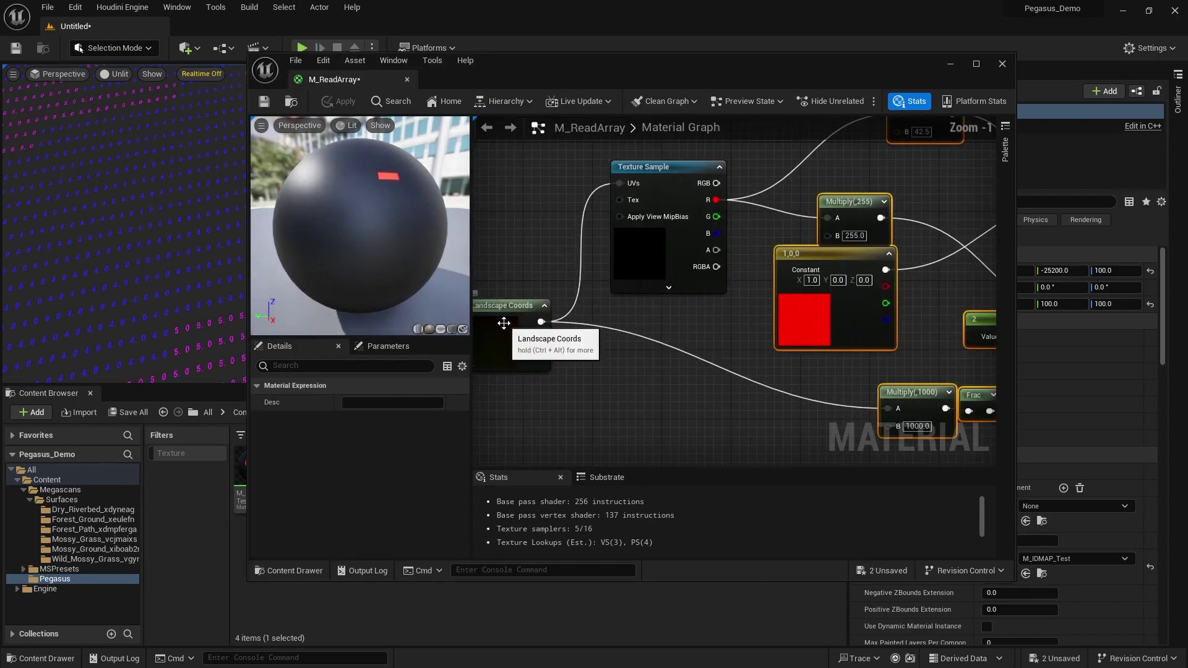
key("Delete")
scroll(840, 255, "down", 3)
right_click_drag(840, 255, 834, 294)
left_click_drag(626, 336, 642, 262)
right_click_drag(858, 278, 619, 258)
scroll(618, 256, "down", 1)
right_click_drag(616, 256, 689, 263)
Add the TA_Colours texture array to the M_ReadArray graph as a Texture Sample between the ID map sample and the material output
left_click_drag(577, 67, 747, 75)
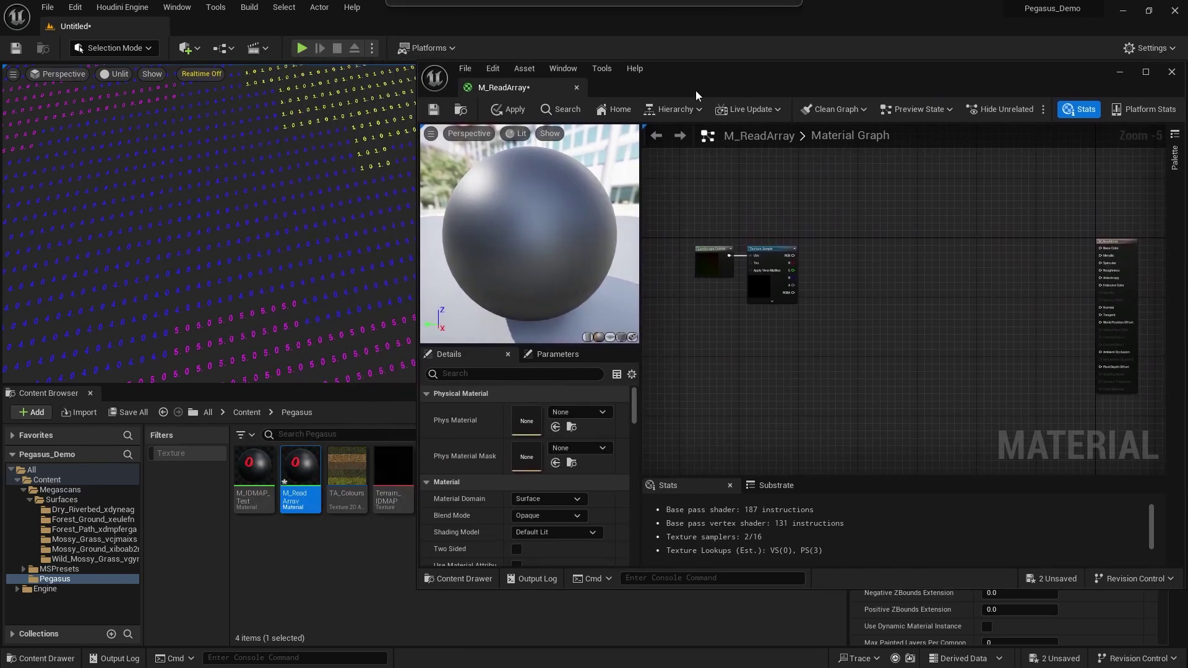
left_click_drag(347, 470, 853, 280)
scroll(902, 263, "up", 3)
left_click(902, 262)
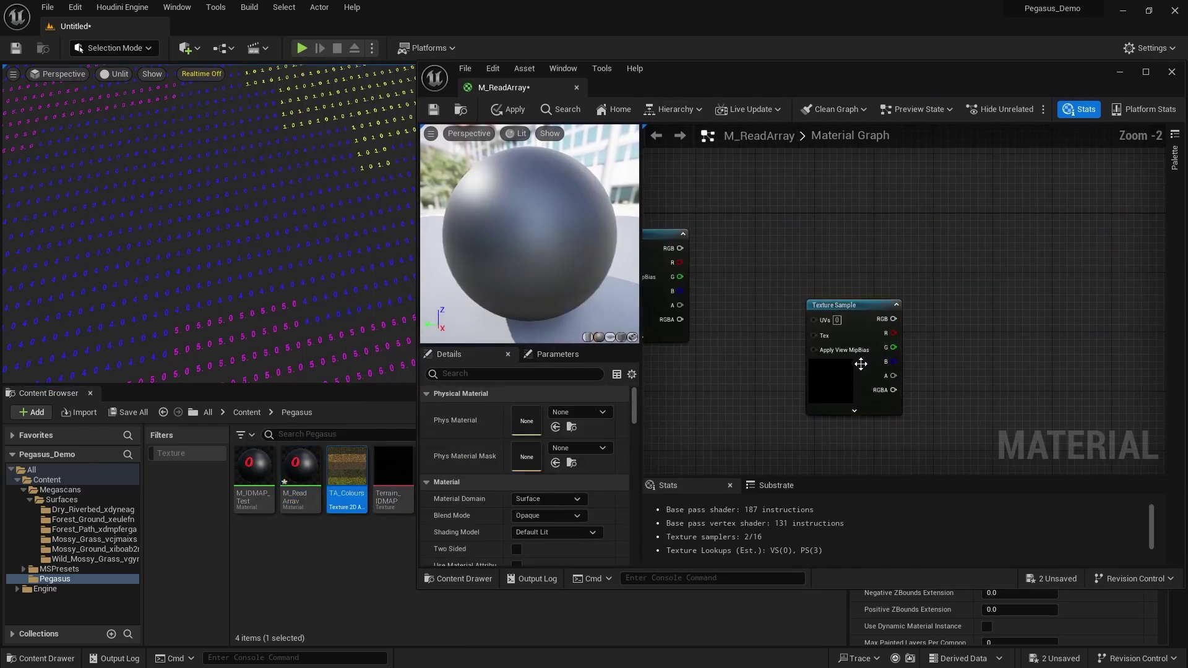
left_click_drag(850, 375, 862, 318)
right_click_drag(777, 364, 788, 344)
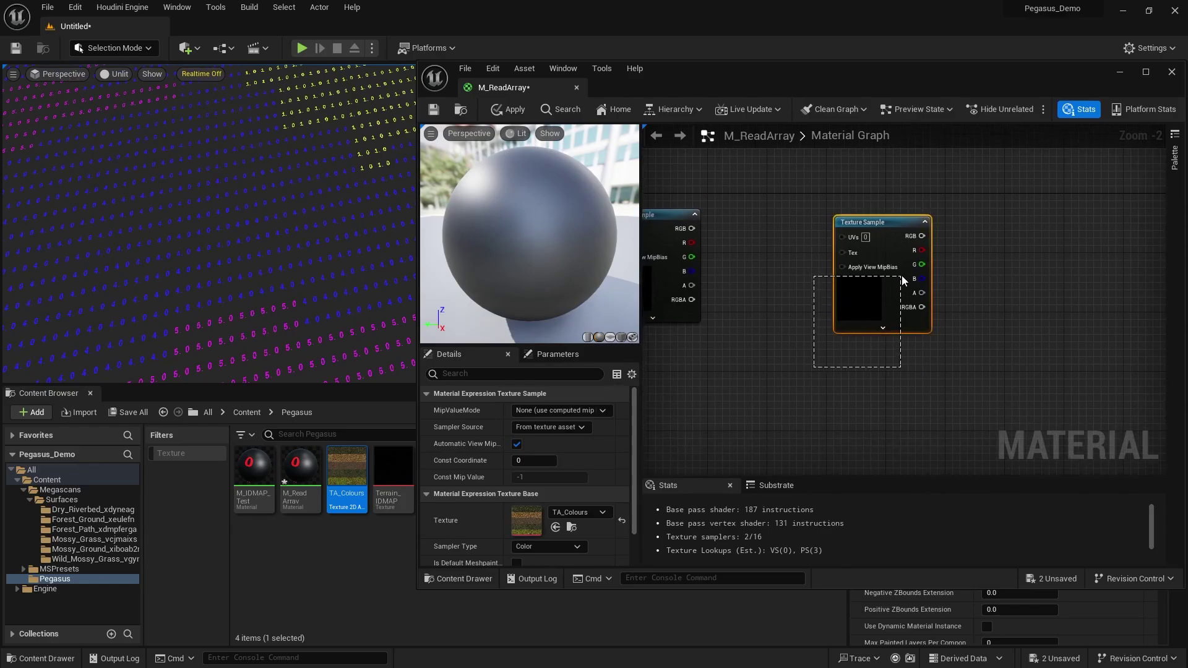
left_click_drag(902, 279, 888, 300)
left_click(961, 352)
right_click_drag(888, 300, 740, 313)
scroll(748, 323, "down", 1)
right_click_drag(881, 325, 837, 331)
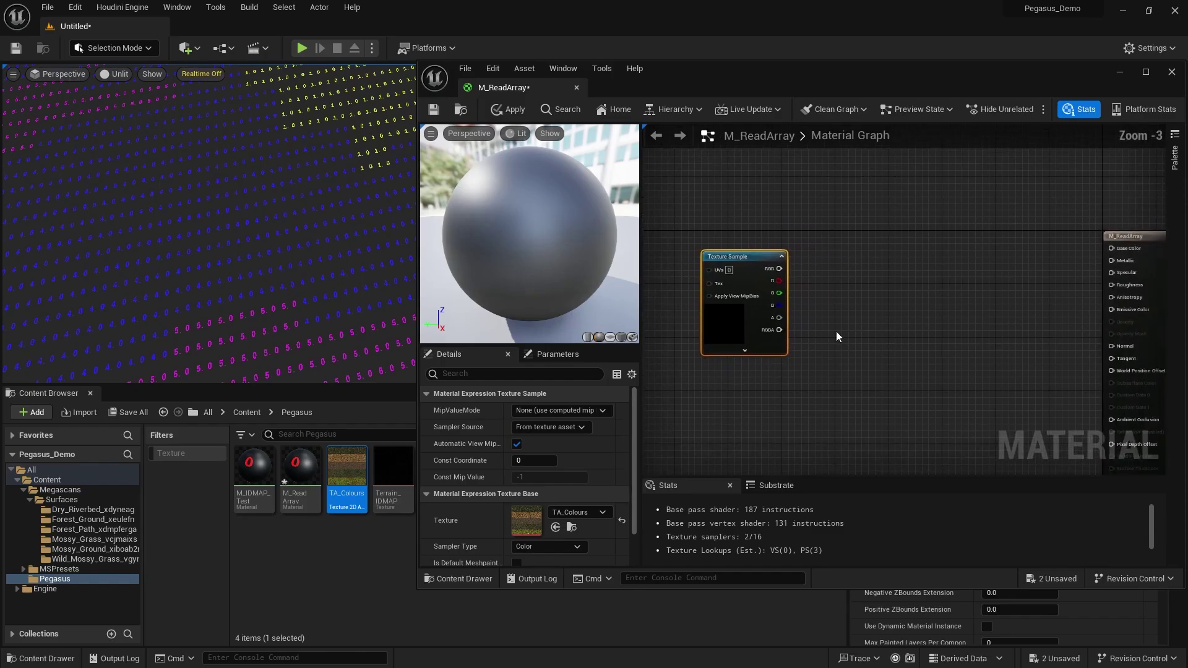
right_click_drag(811, 270, 876, 254)
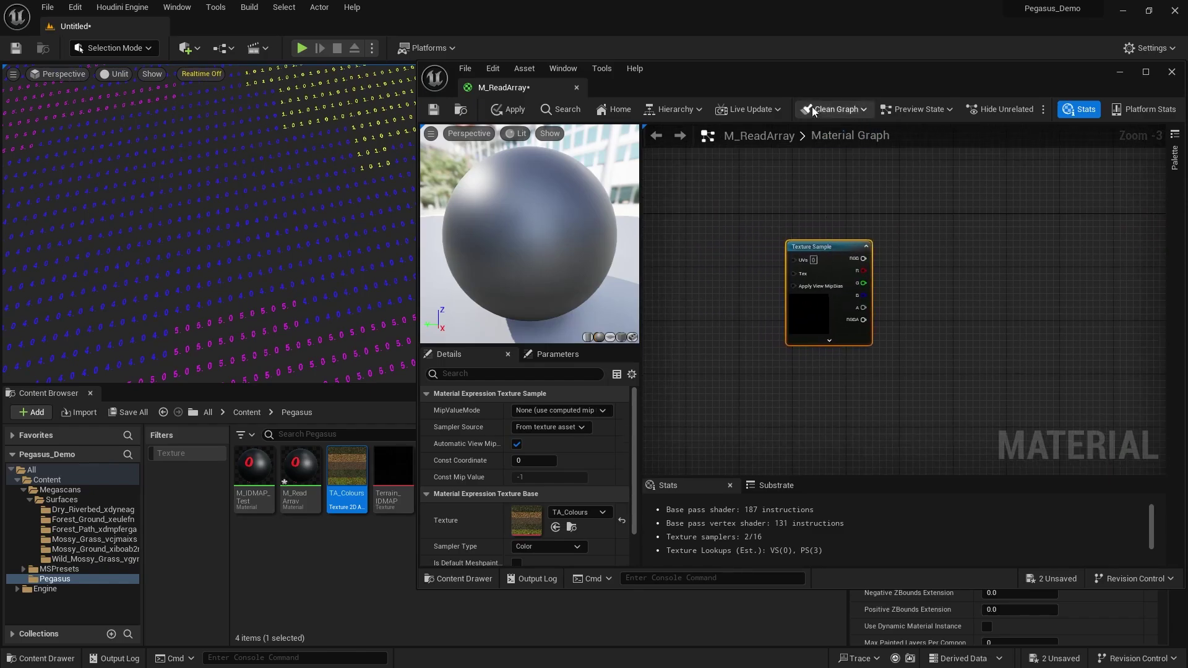
Maximize the material editor and connect Landscape Coords to the UVs of the TA_Colours Texture Sample
double_click(827, 81)
scroll(679, 277, "up", 3)
right_click_drag(678, 276, 833, 296)
scroll(833, 296, "down", 1)
left_click_drag(628, 352, 602, 430)
left_click(547, 300)
left_click_drag(516, 267, 896, 285)
Insert an AppendVector node before the TA_Colours UVs, combining Landscape Coords in A with the ID map sample's R channel in B
right_click_drag(830, 333, 822, 299)
left_click_drag(881, 250, 828, 281)
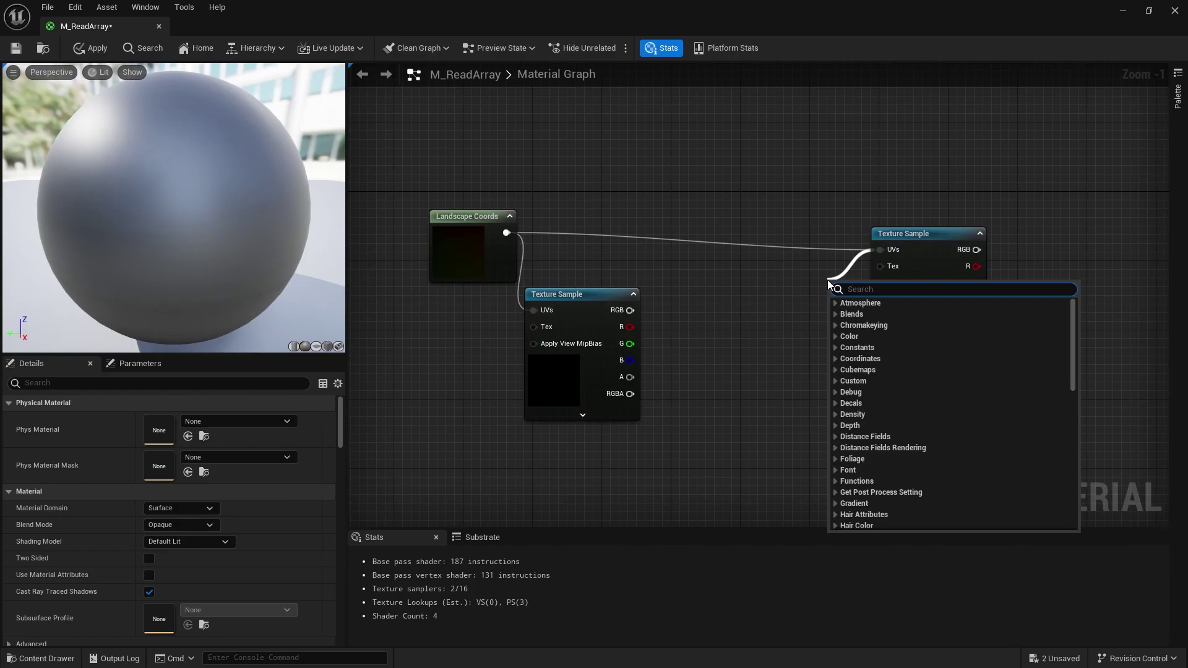
type("append")
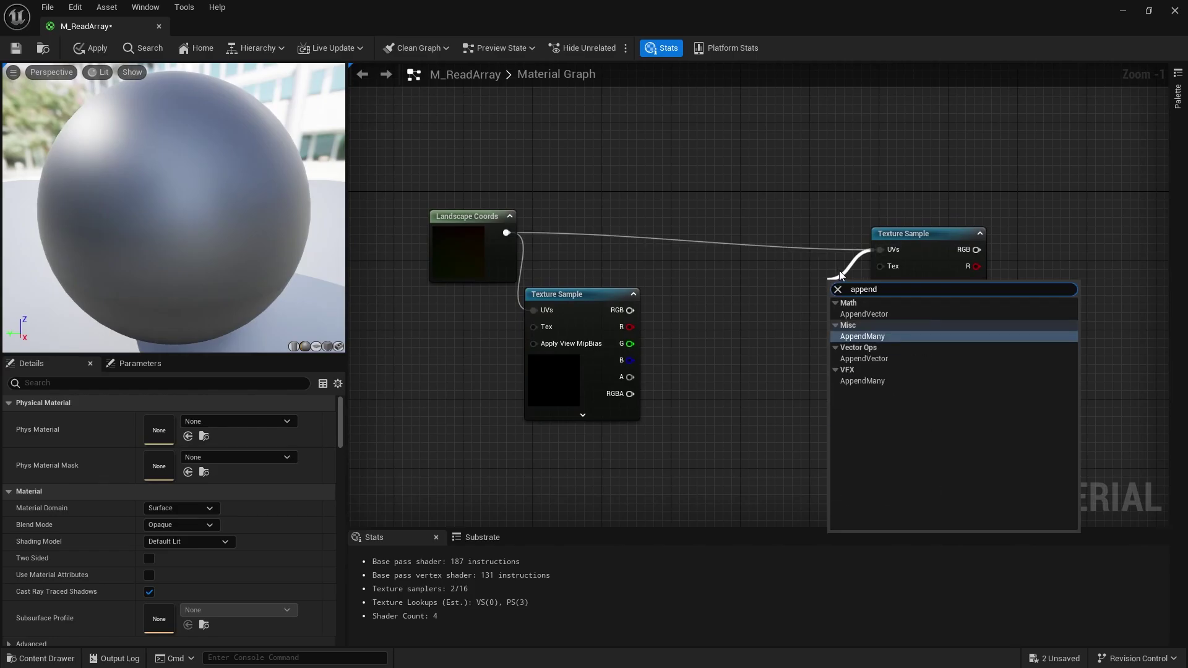
key("Up")
key("Return")
left_click_drag(858, 283, 628, 329)
left_click_drag(622, 291, 691, 265)
left_click(693, 248)
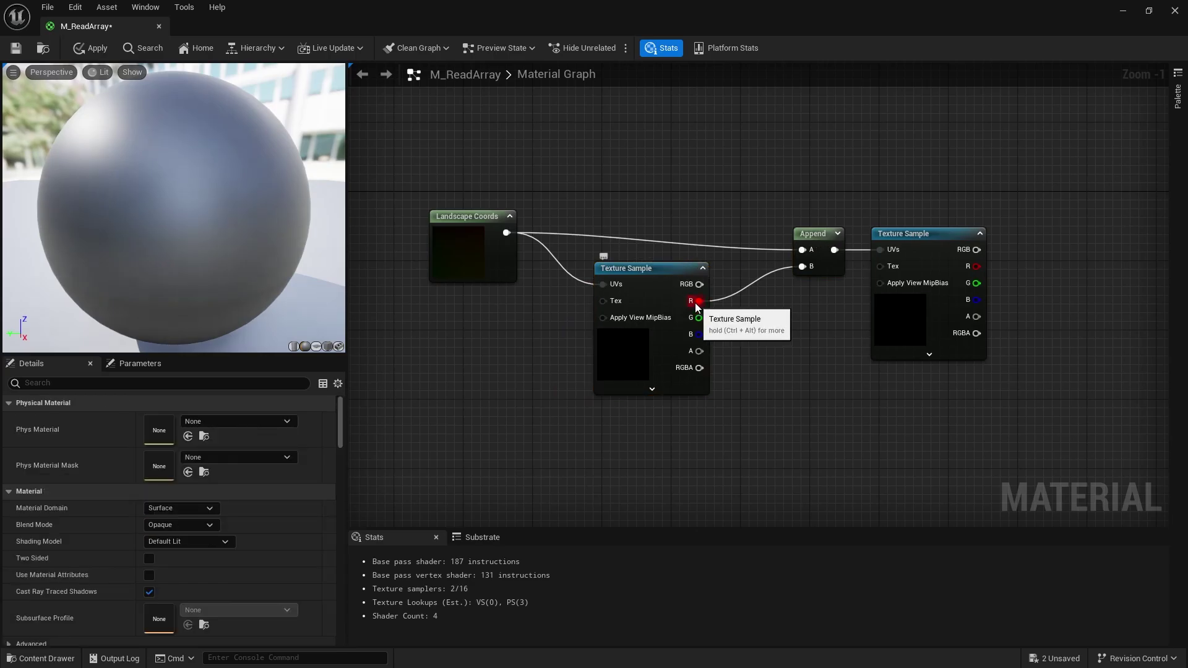
Review the node chain from Landscape Coords and the ID map sample through Append to the TA_Colours Texture Sample
right_click_drag(850, 259, 730, 271)
left_click_drag(811, 201, 372, 402)
right_click_drag(610, 368, 771, 390)
left_click(852, 340)
right_click_drag(852, 340, 700, 336)
left_click(837, 351)
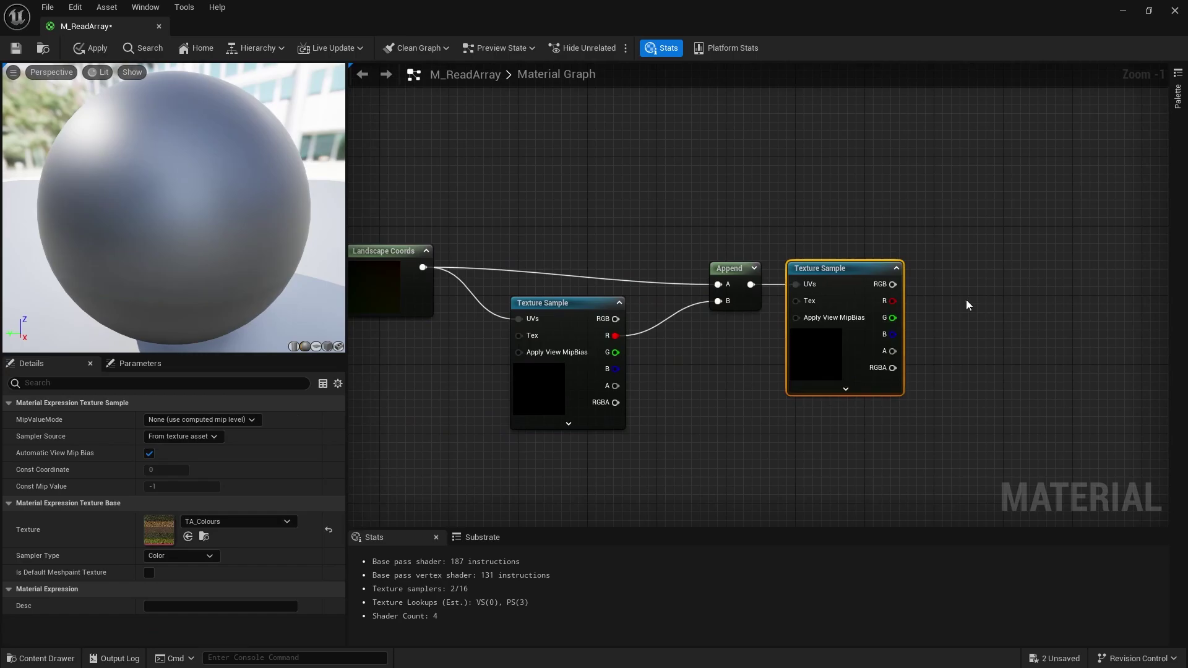
scroll(968, 305, "down", 2)
right_click_drag(967, 305, 737, 299)
scroll(547, 356, "up", 2)
right_click_drag(547, 356, 794, 326)
left_click(749, 337)
Insert a Multiply node with B set to 255 between the ID map sample's R channel and Append input B
scroll(706, 335, "up", 1)
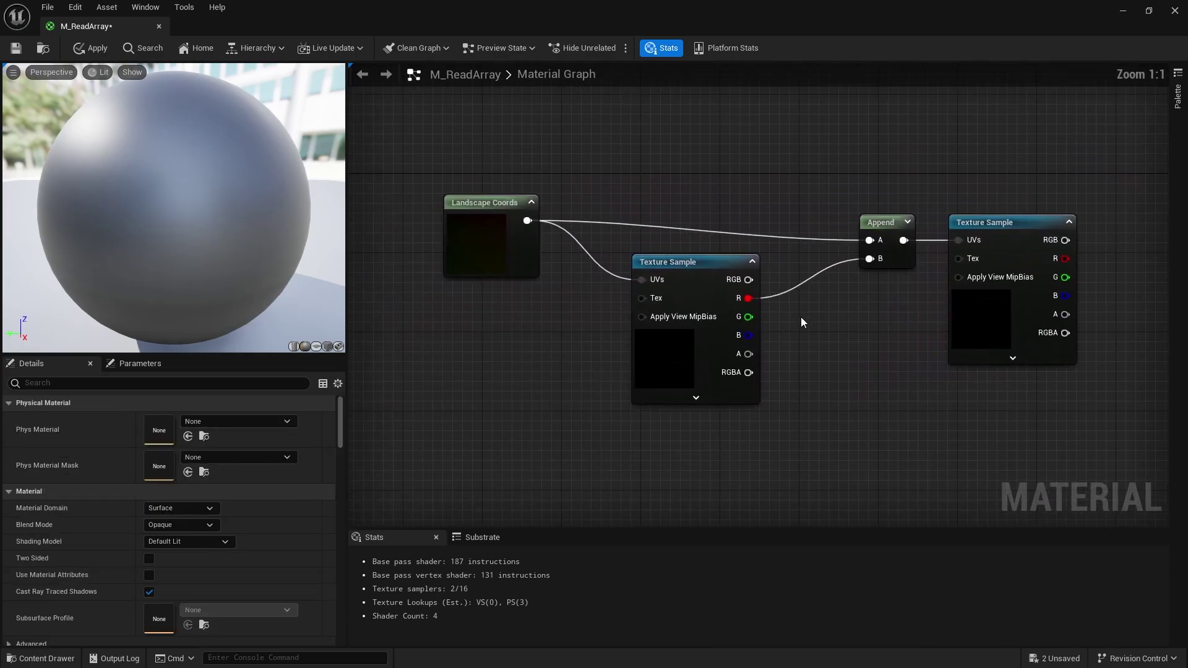
key("m")
left_click(801, 317)
left_click_drag(830, 326, 872, 260)
left_click(814, 334)
type("255")
left_click(883, 354)
right_click_drag(871, 368, 892, 359)
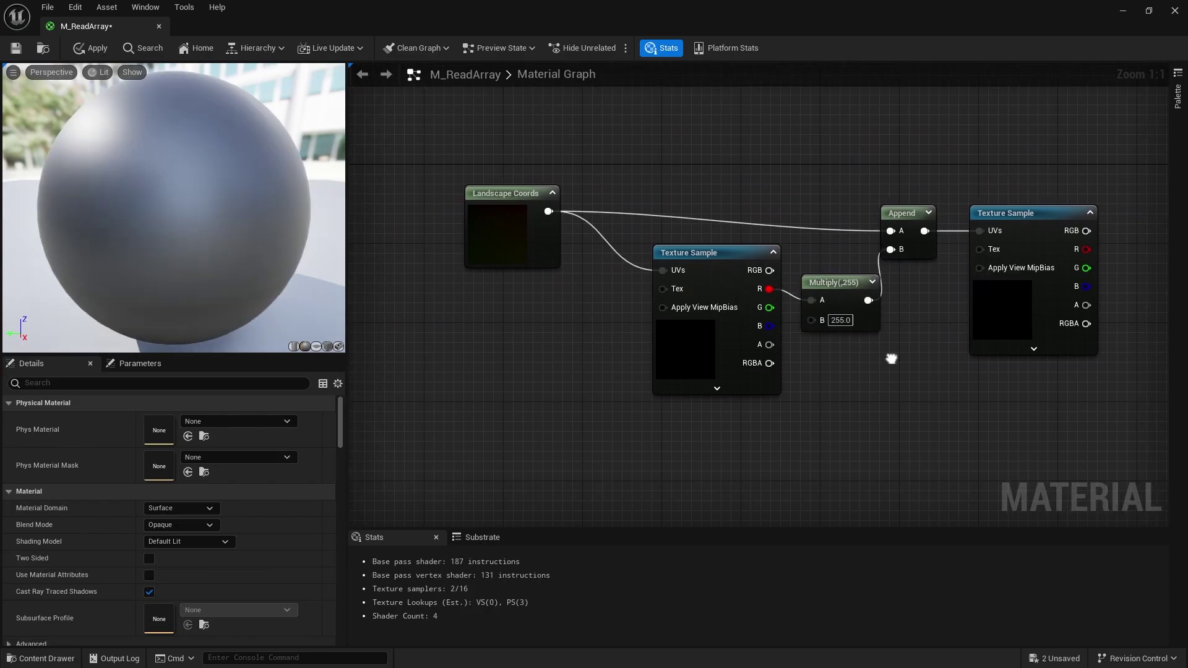
Rearrange Landscape Coords, the ID map Texture Sample and Multiply to leave space before the Append node
left_click_drag(845, 286, 833, 276)
left_click_drag(822, 366, 601, 225)
left_click_drag(724, 258, 635, 257)
left_click(704, 245)
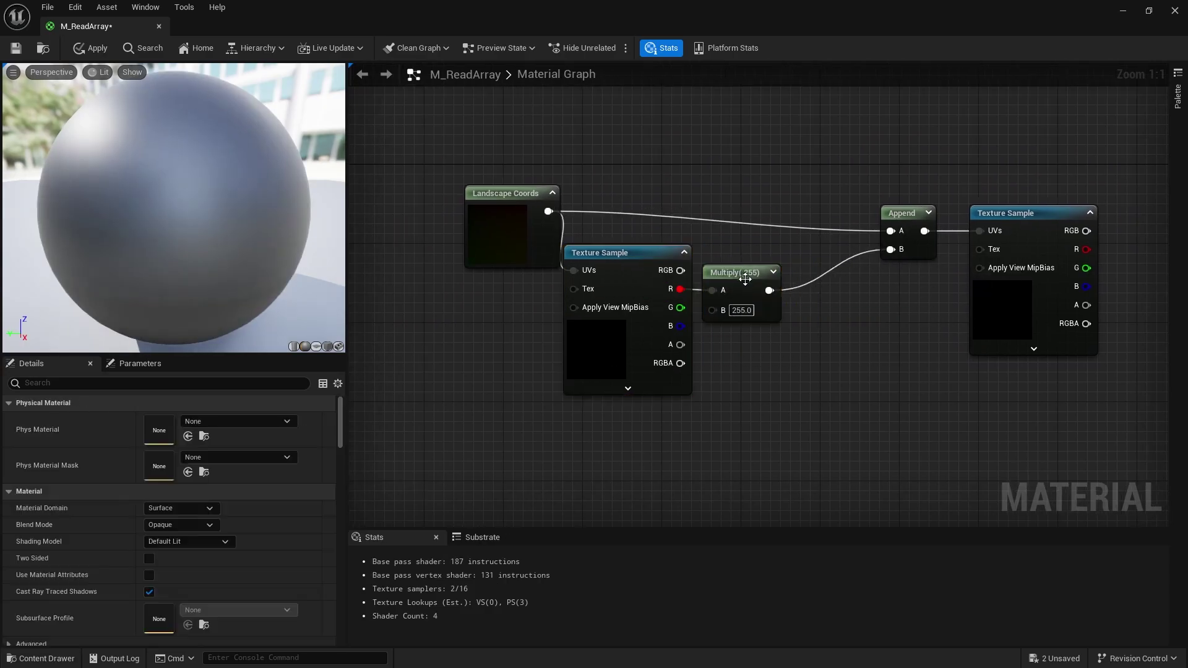
left_click_drag(745, 279, 775, 269)
left_click_drag(648, 249, 697, 250)
left_click(719, 158)
left_click_drag(779, 258, 798, 248)
left_click_drag(850, 154, 542, 266)
left_click(707, 234)
Insert a Round node between the Multiply output and Append input B
left_click_drag(794, 252, 747, 283)
left_click(712, 225)
left_click(816, 254)
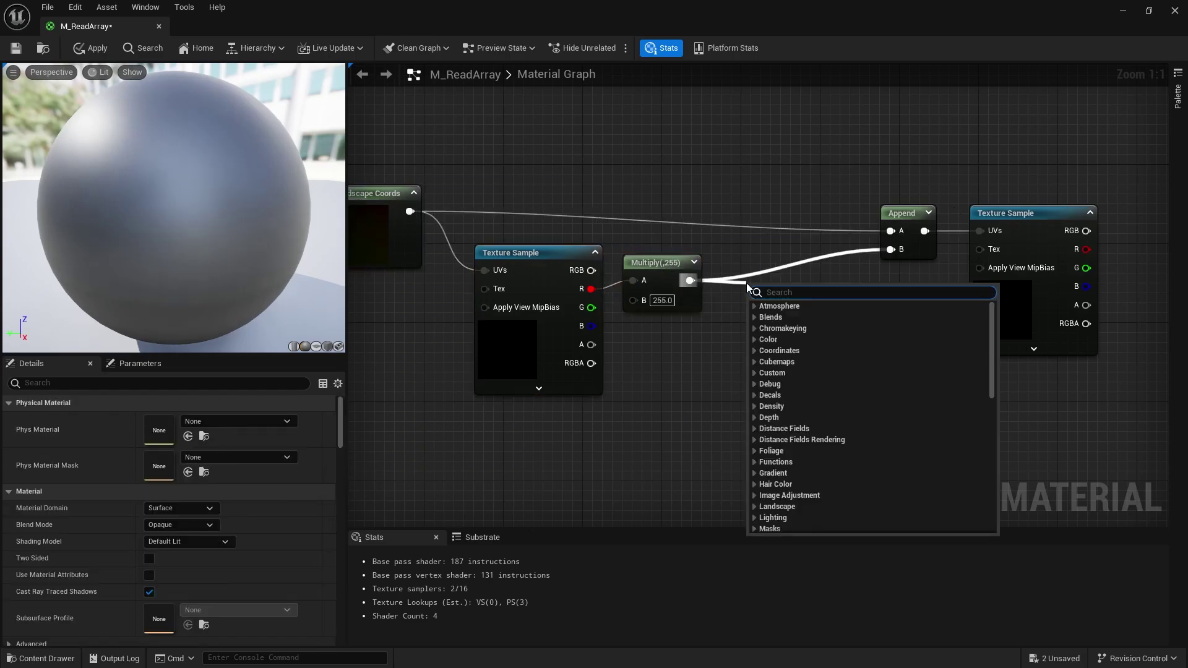
type("round")
key("Return")
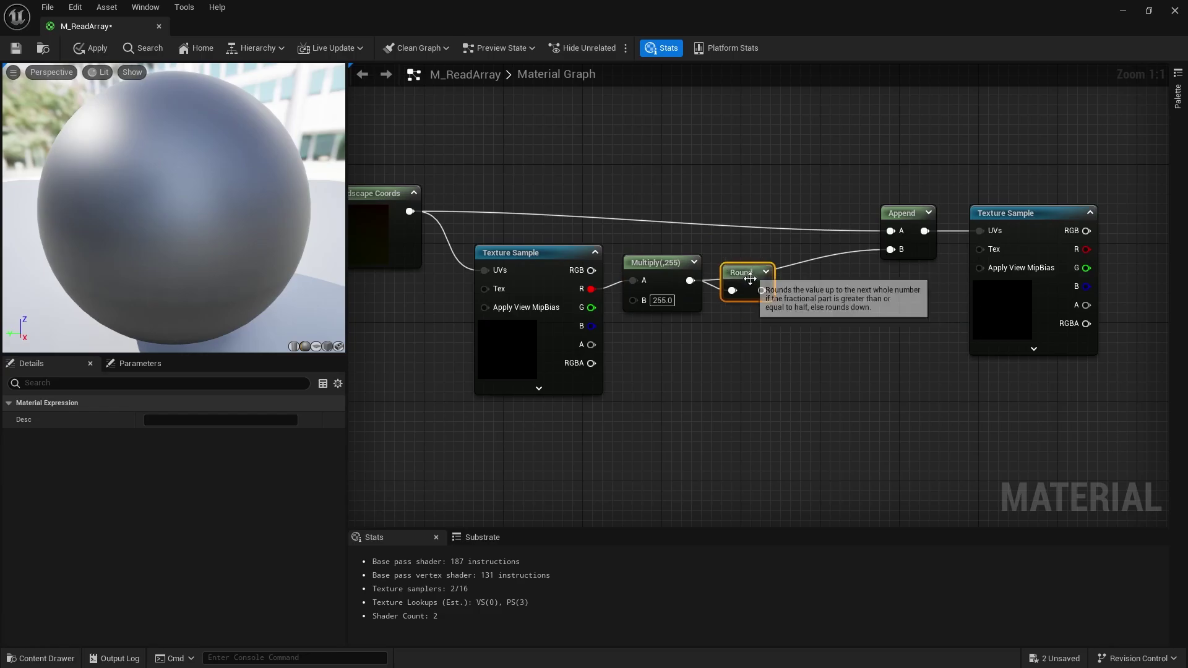
right_click_drag(675, 268, 704, 289)
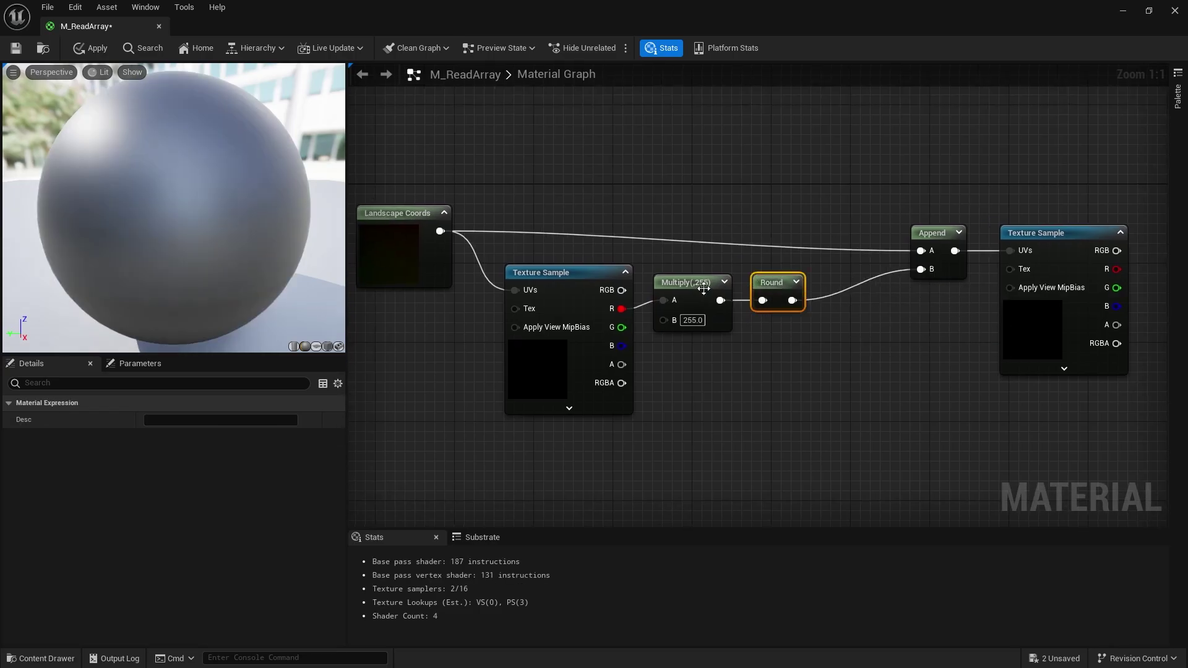
Connect the TA_Colours Texture Sample's RGB output to the material's Base Color input
right_click_drag(1005, 241, 783, 245)
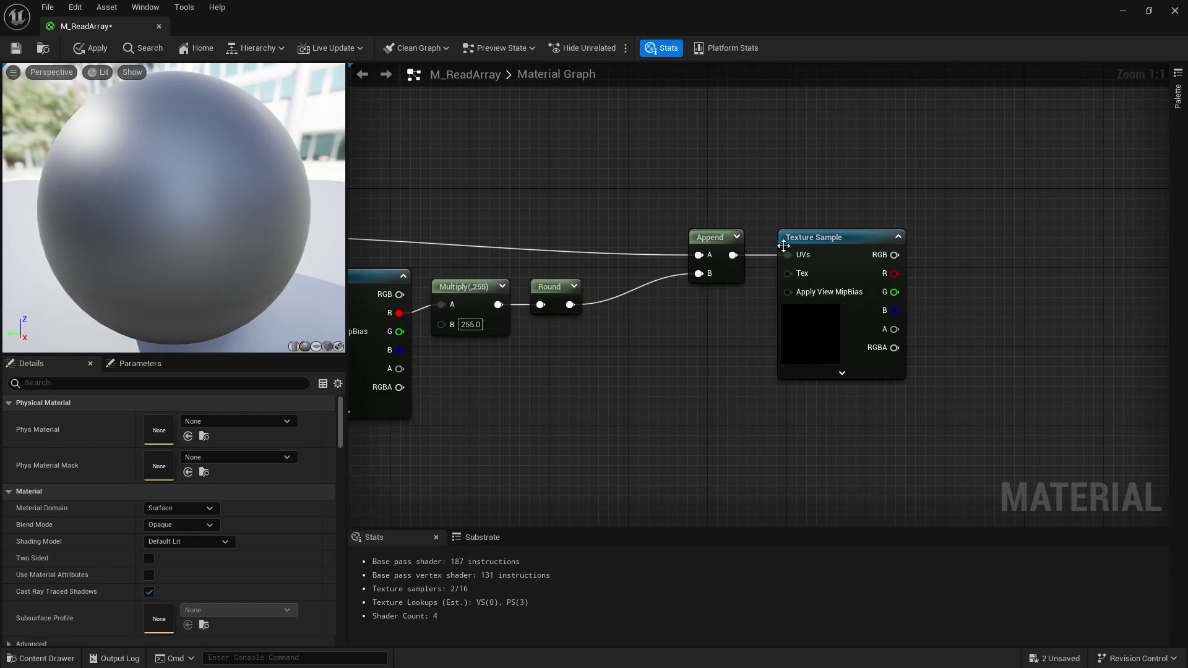
right_click_drag(539, 367, 744, 332)
left_click_drag(698, 351, 529, 240)
left_click(908, 292)
right_click_drag(908, 292, 693, 305)
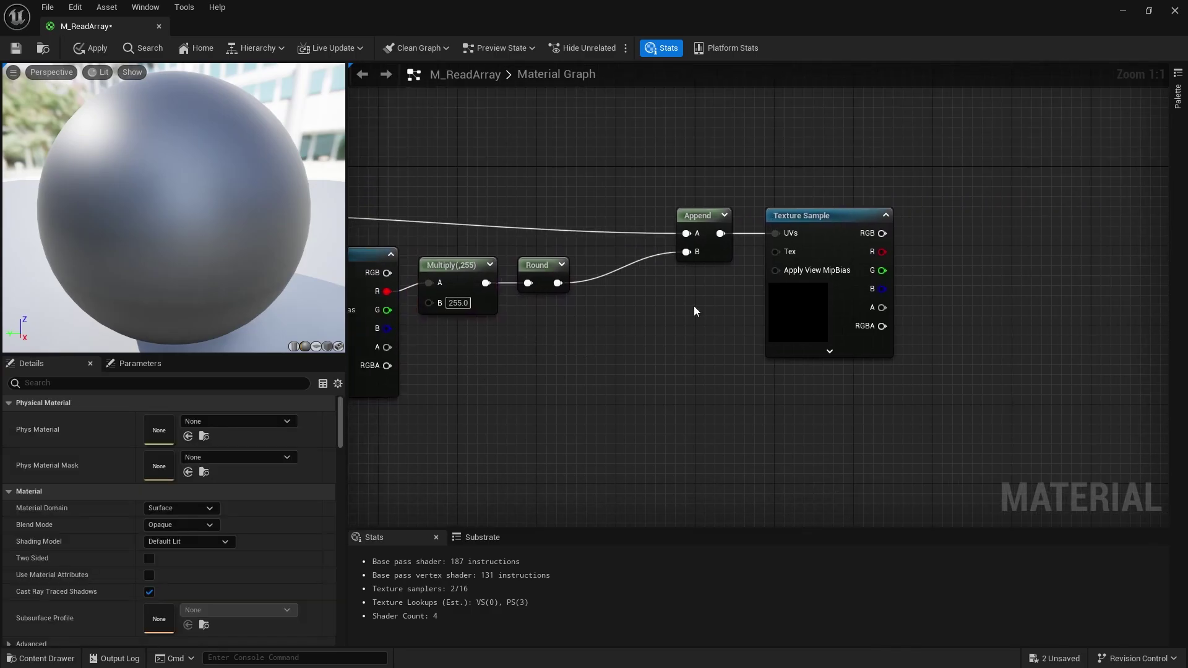
right_click_drag(824, 243, 622, 263)
left_click_drag(574, 237, 626, 316)
left_click(493, 313)
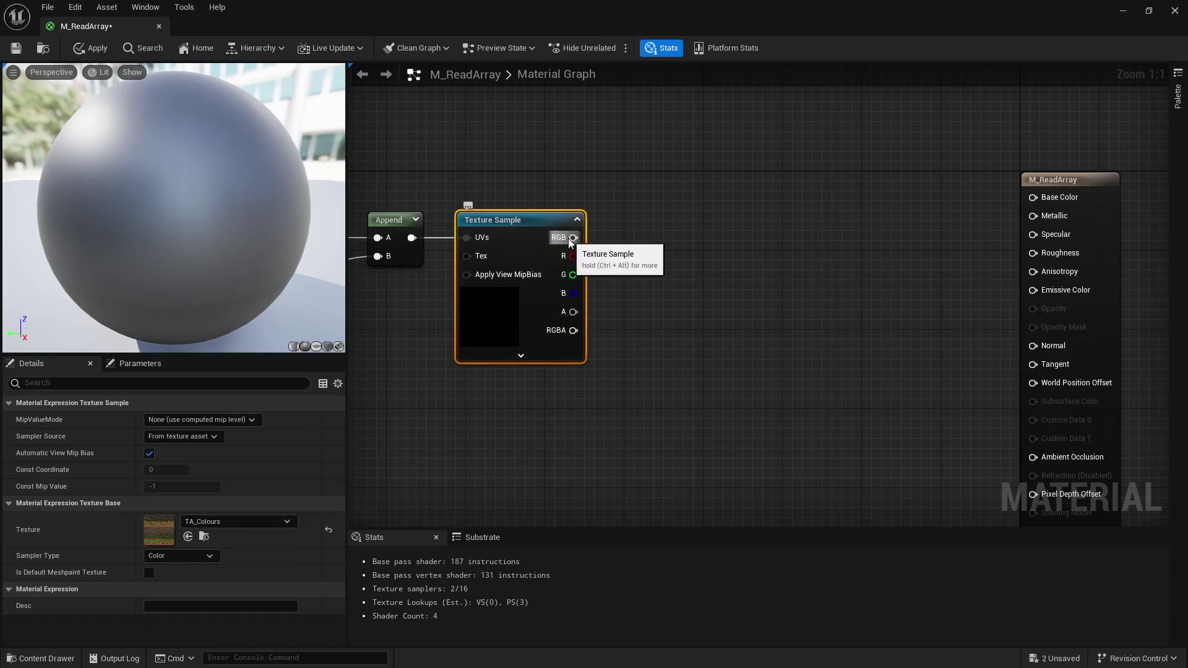
left_click_drag(574, 238, 1042, 198)
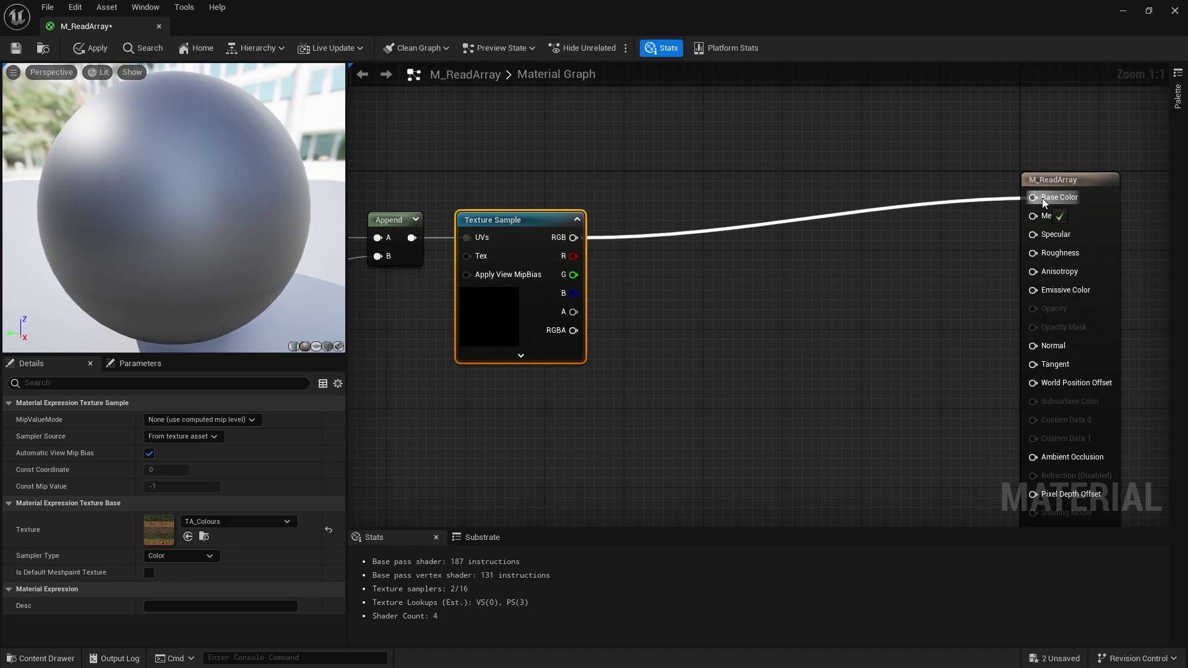
left_click(885, 256)
scroll(885, 260, "down", 2)
Apply and save the M_ReadArray material, and clear its editor window away from the level viewport
left_click_drag(651, 9, 896, 100)
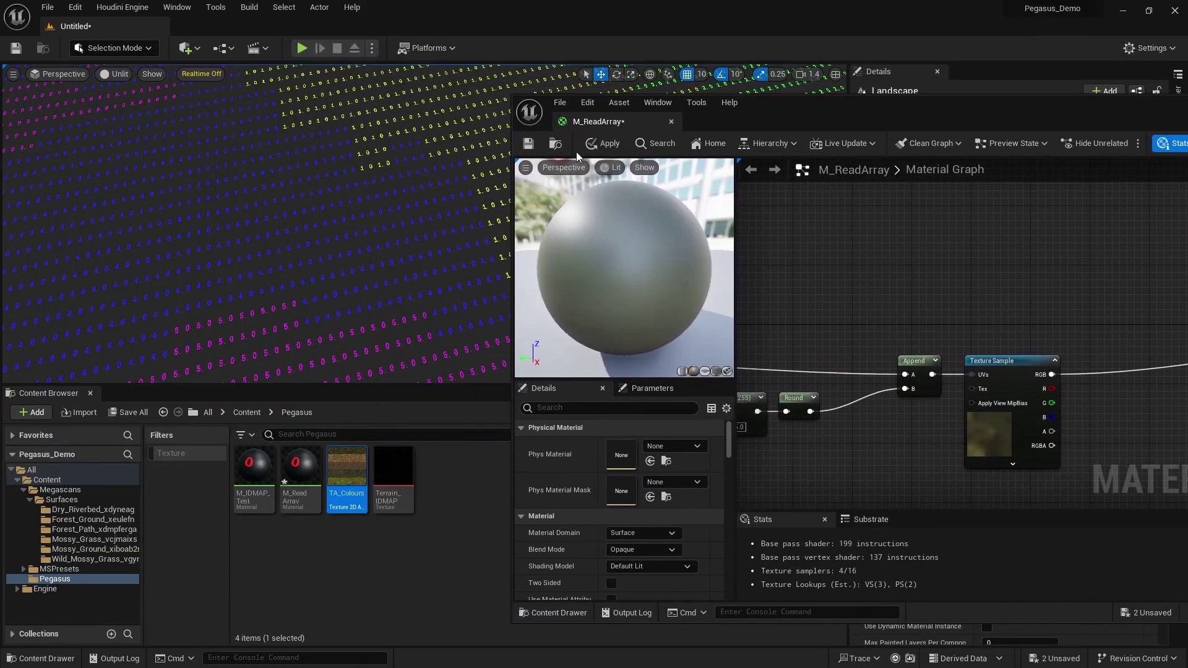
left_click(594, 143)
left_click(529, 144)
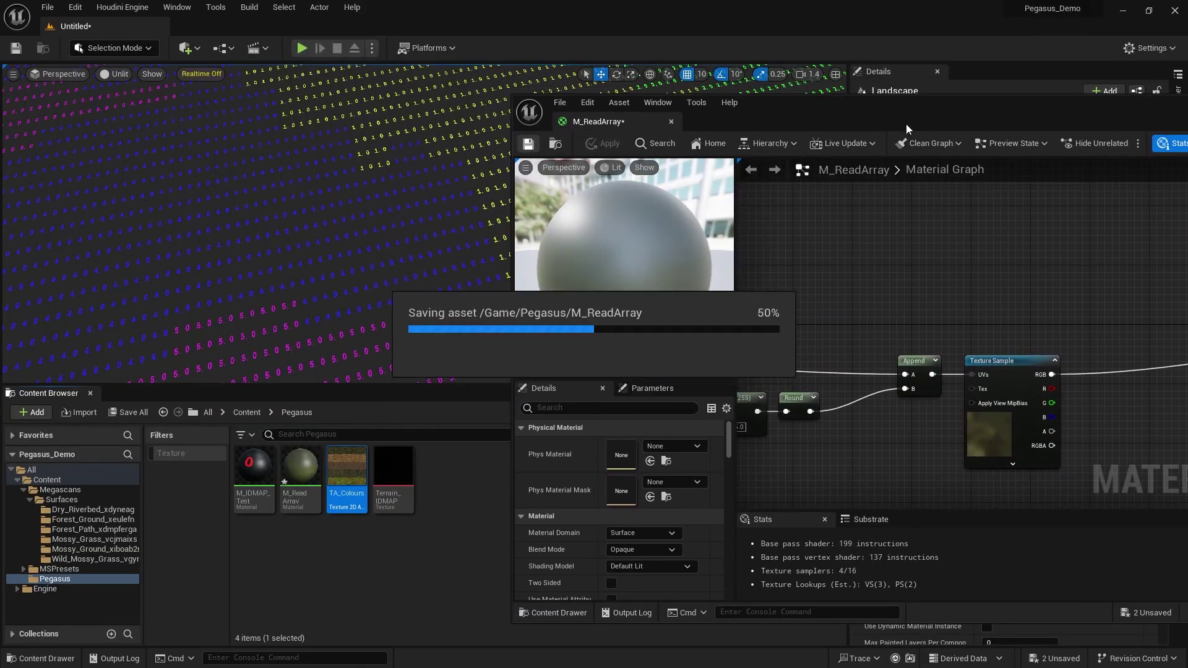
left_click_drag(1102, 105, 660, 152)
left_click(830, 150)
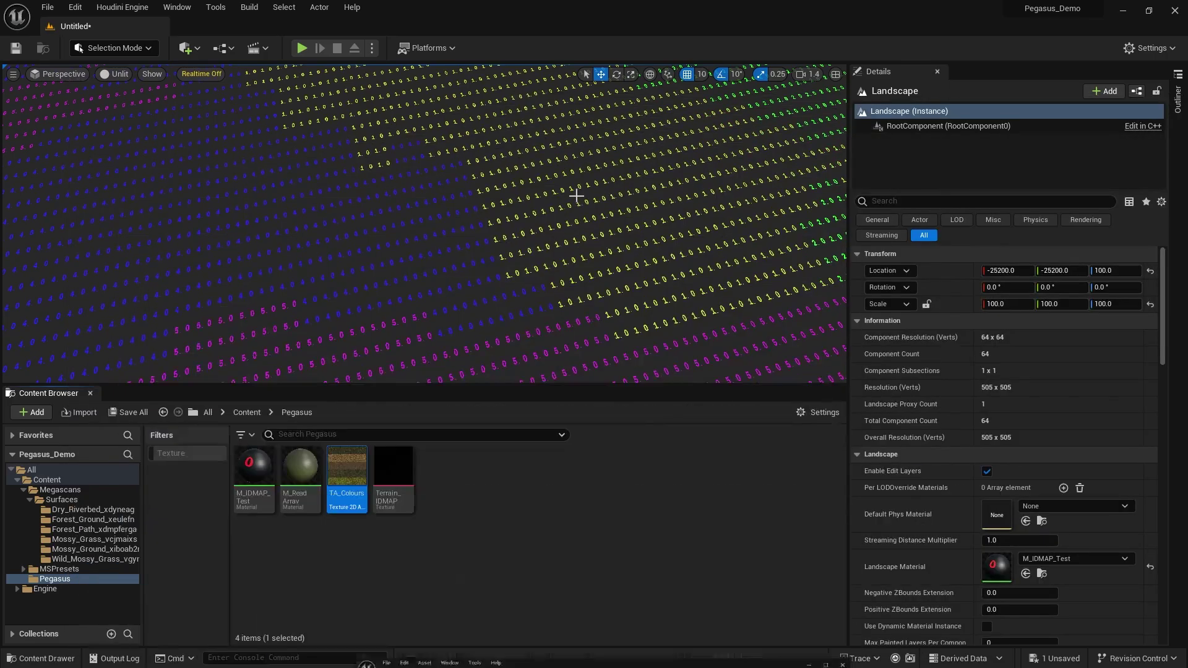
Assign M_ReadArray as the Landscape Material of the Landscape actor
left_click(536, 204)
scroll(1040, 533, "down", 1)
left_click(301, 470)
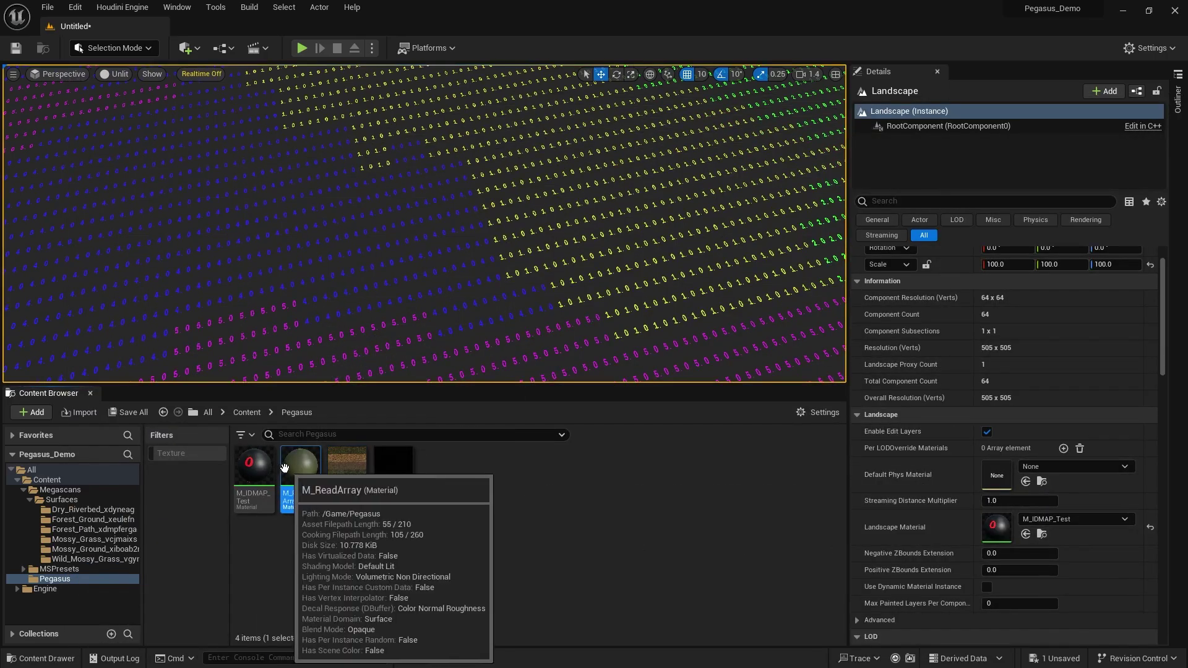
left_click_drag(301, 470, 1067, 510)
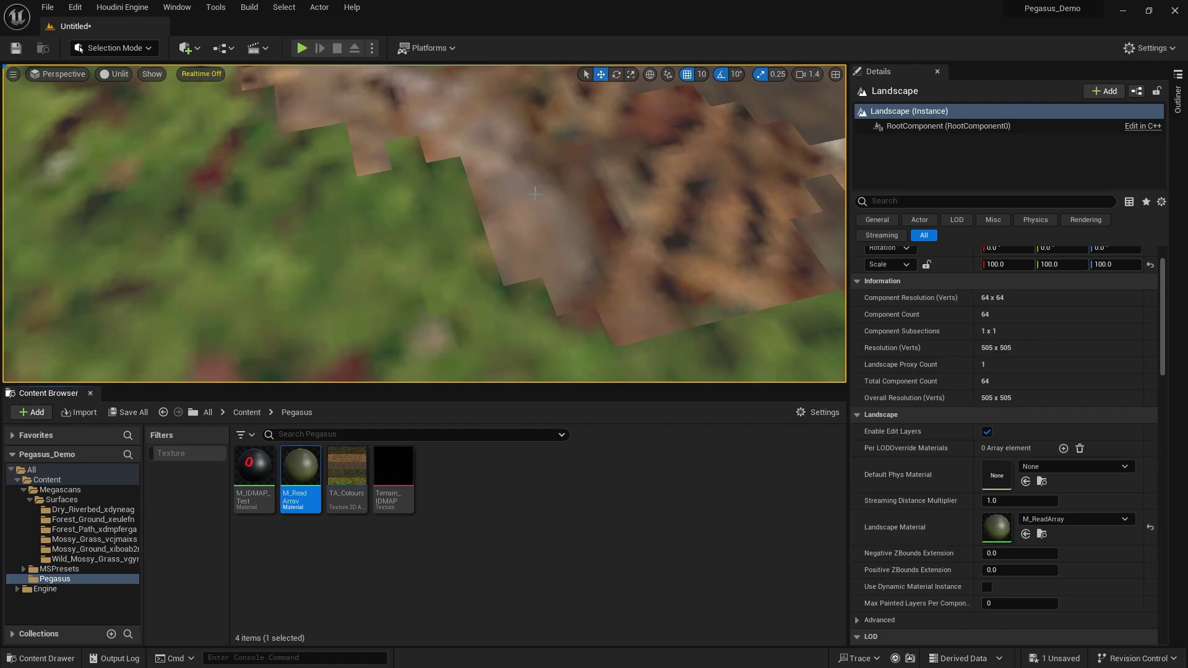
Examine the landscape from afar and up close to judge texture distribution and scale across the ID cells
key("s")
scroll(425, 224, "up", 9)
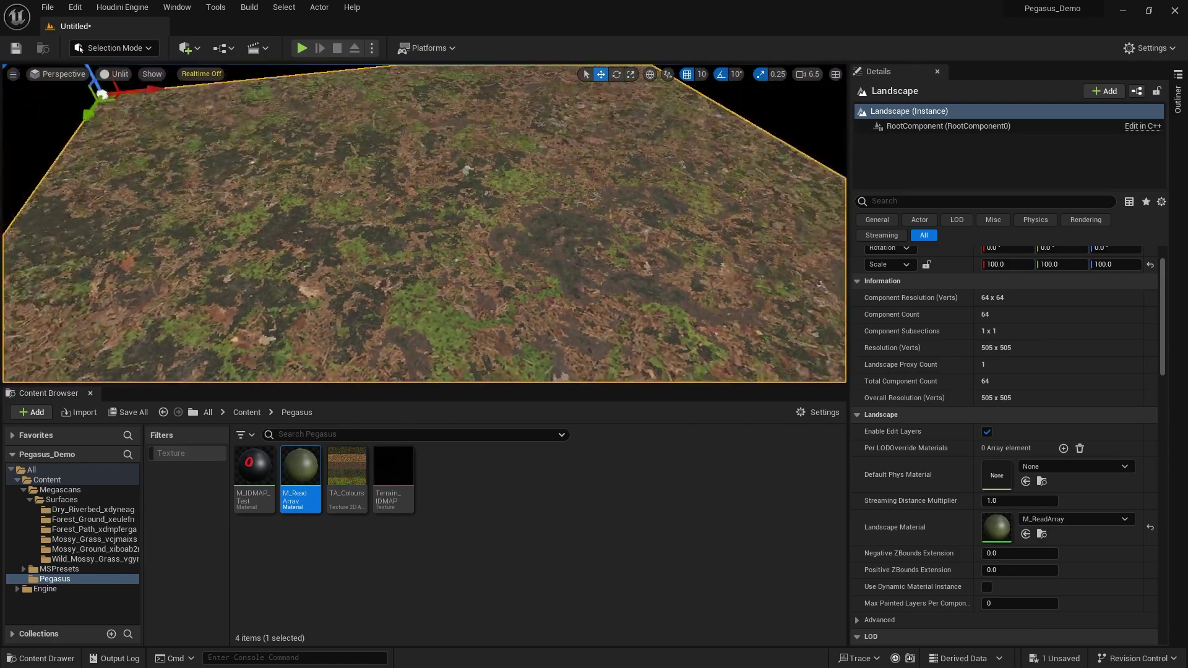
key("w")
scroll(424, 223, "down", 1)
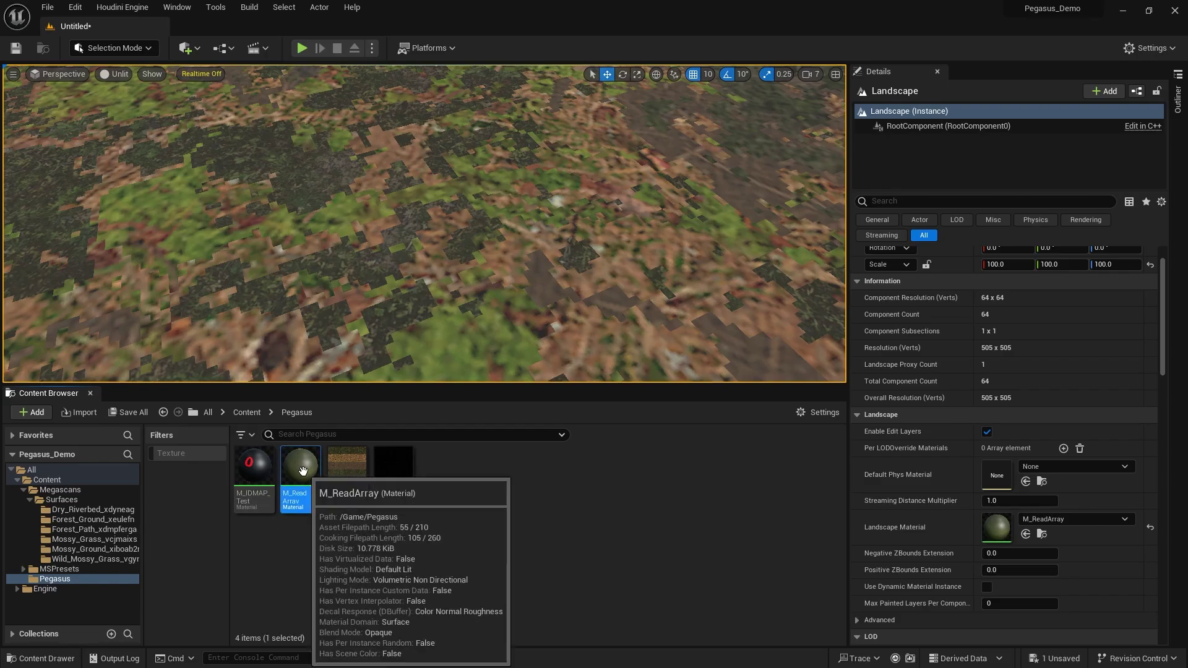
key("s")
key("w")
scroll(424, 224, "down", 1)
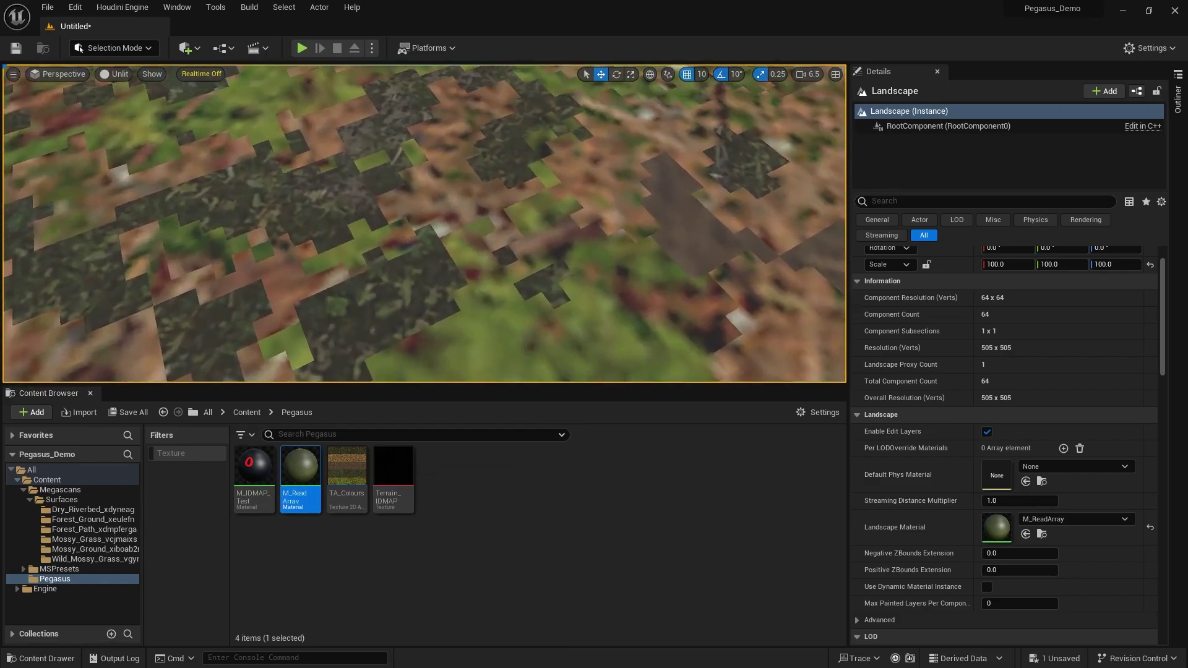
right_click_drag(424, 224, 425, 224)
Reopen the M_ReadArray graph and spread out Landscape Coords and the ID map sample chain to free space before Append
double_click(289, 501)
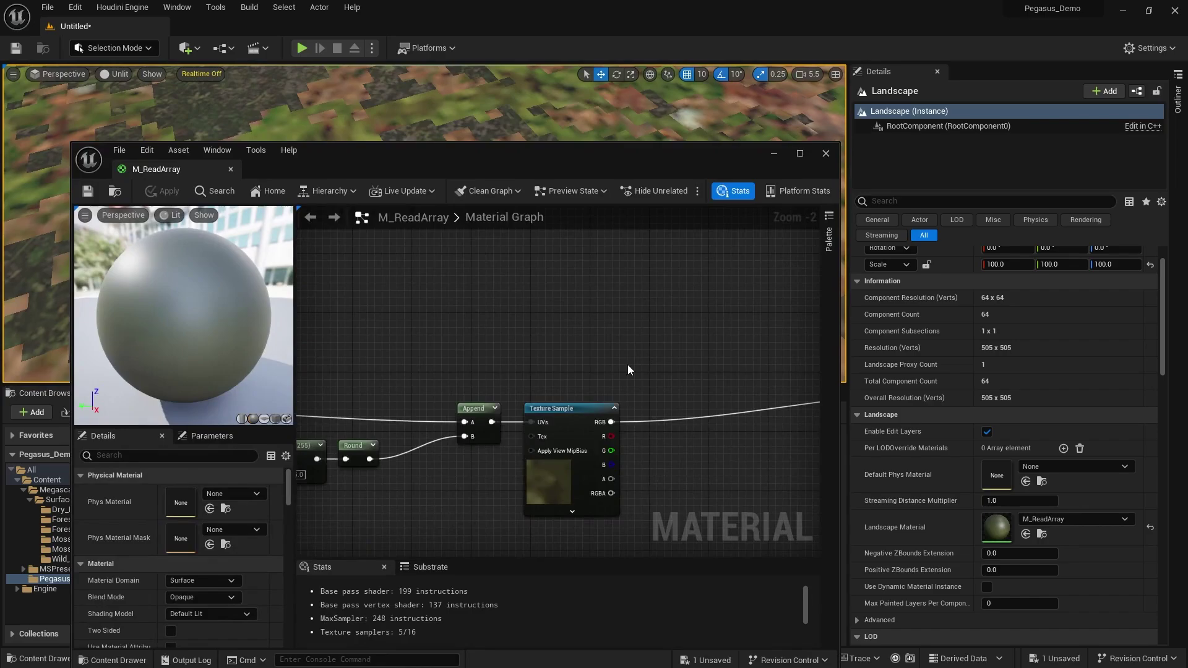
right_click_drag(480, 410, 479, 376)
right_click_drag(547, 317, 552, 347)
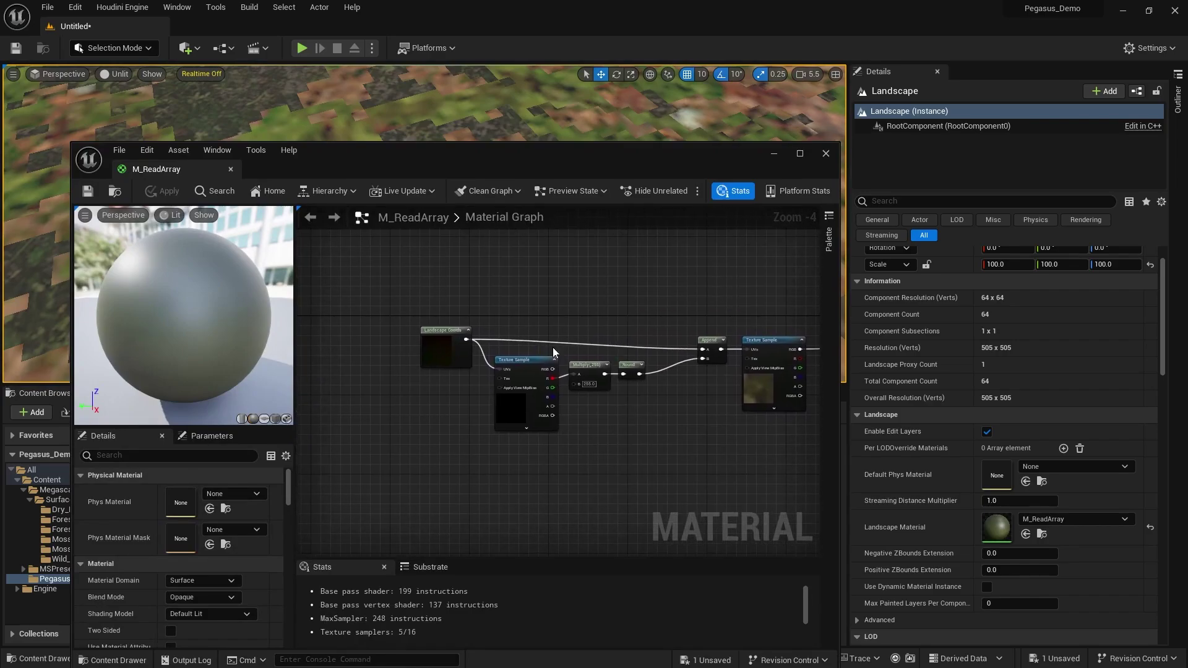
left_click_drag(455, 357, 391, 358)
left_click_drag(651, 442, 519, 367)
left_click_drag(529, 423, 514, 532)
Add a Multiply node on the path between Landscape Coords and Append input A
right_click_drag(531, 380, 576, 351)
left_click(543, 404)
key("m")
left_click(578, 350)
scroll(618, 360, "up", 1)
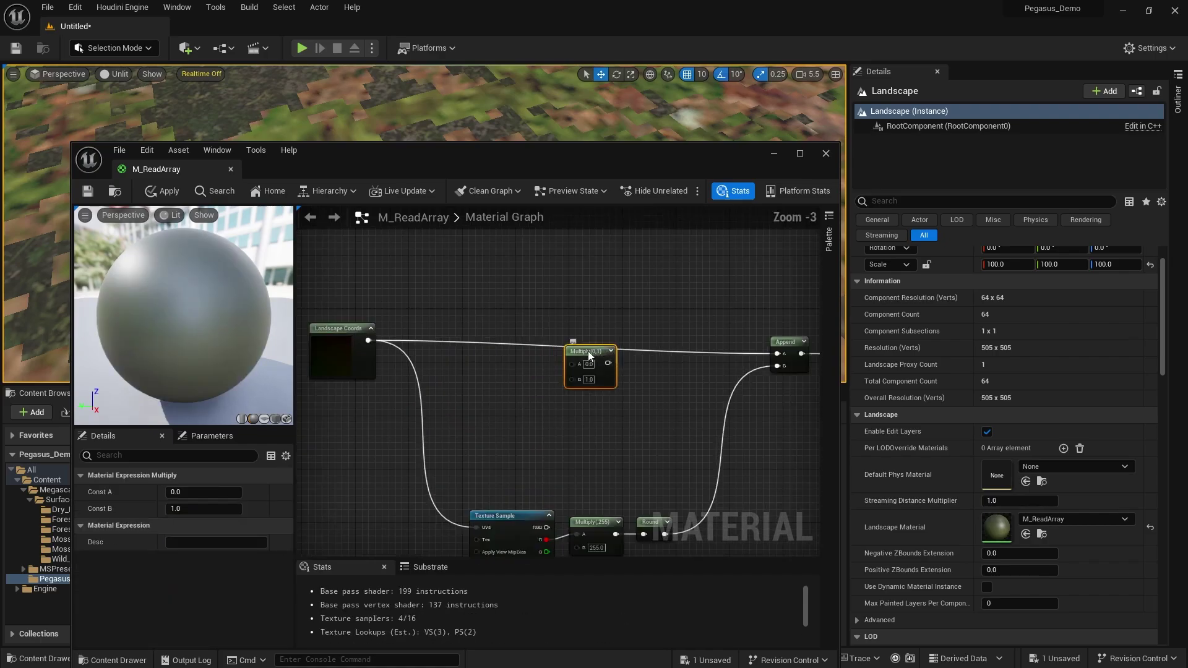
left_click_drag(591, 356, 586, 328)
right_click_drag(800, 343, 579, 328)
left_click_drag(719, 282, 546, 399)
left_click(538, 397)
right_click_drag(365, 325, 562, 333)
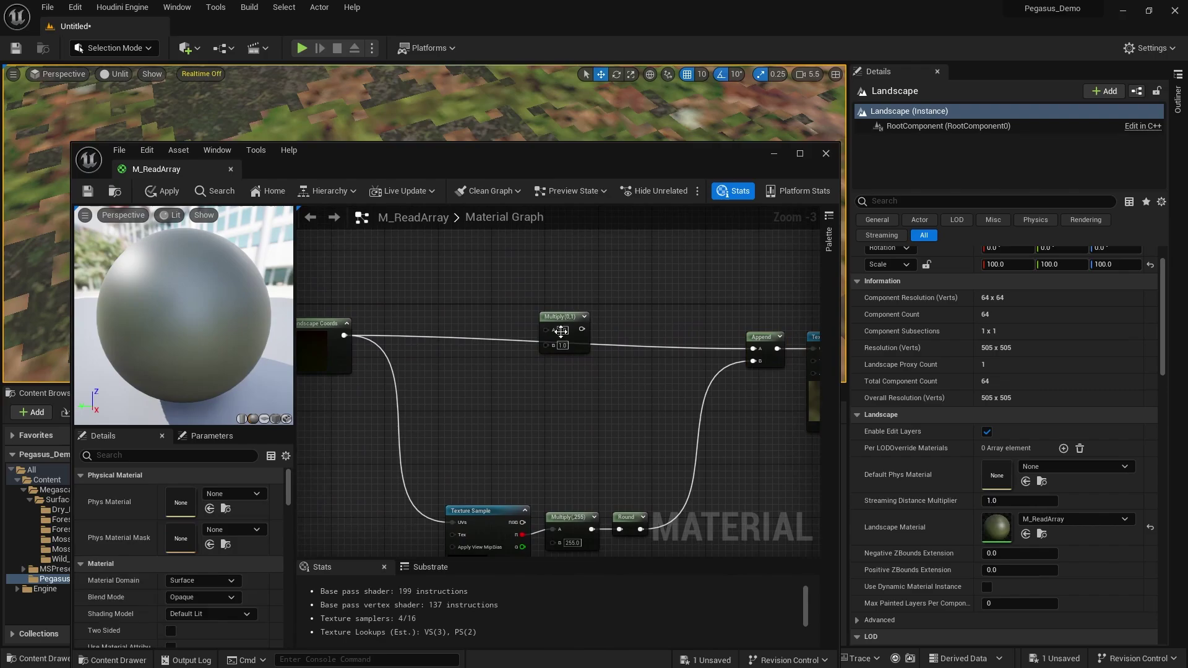
left_click(551, 326)
left_click_drag(575, 316, 567, 336)
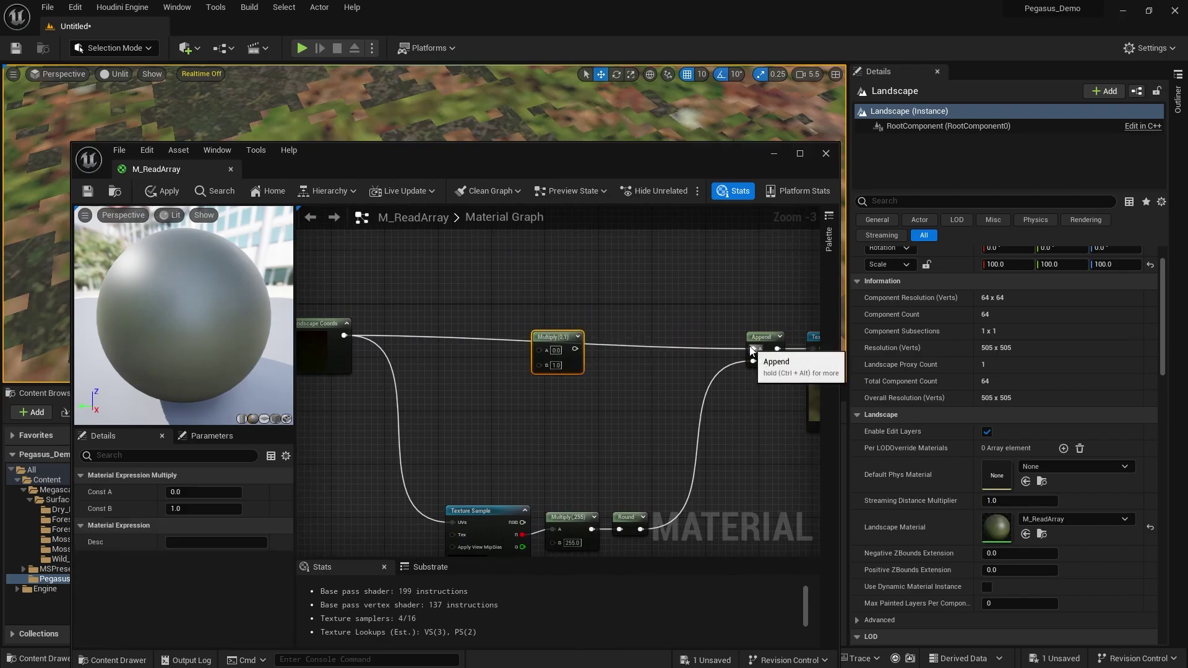
Reroute the Landscape Coords connection into Multiply input A and connect the Multiply output to Append input A
left_click_drag(753, 348, 539, 349, "ctrl")
right_click_drag(614, 331, 567, 362)
scroll(565, 364, "up", 2)
left_click_drag(500, 365, 751, 385)
left_click(570, 362)
Add a scalar parameter named Tiling beside the new Multiply node
right_click_drag(525, 393, 715, 394)
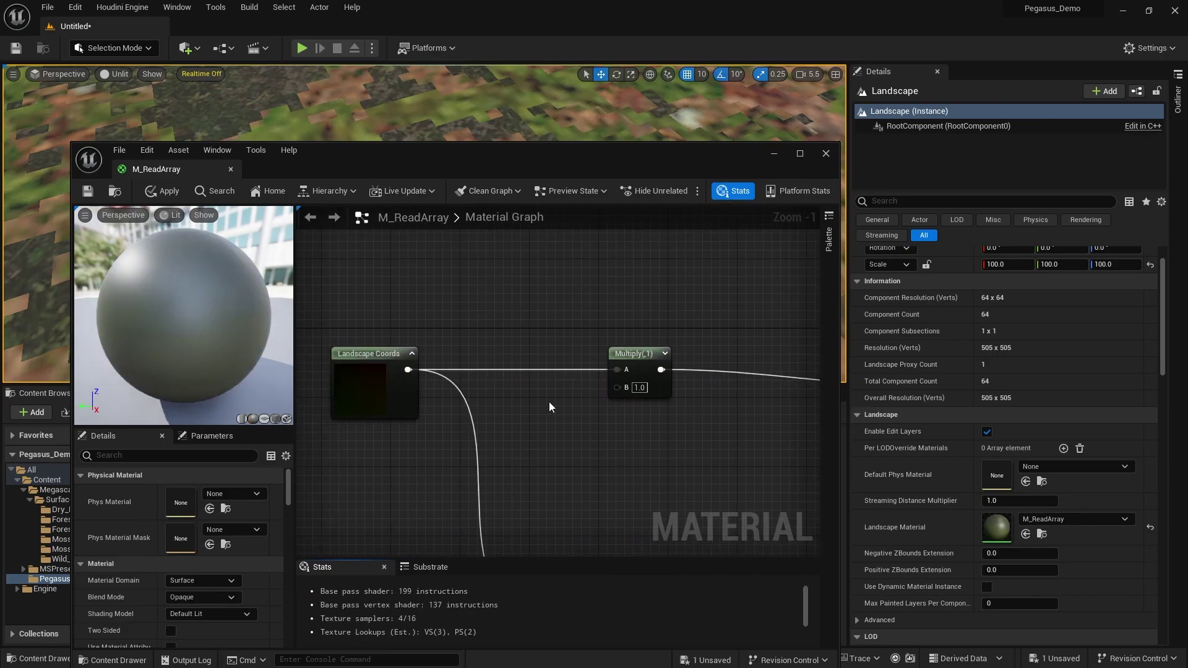
key("s")
left_click(536, 391)
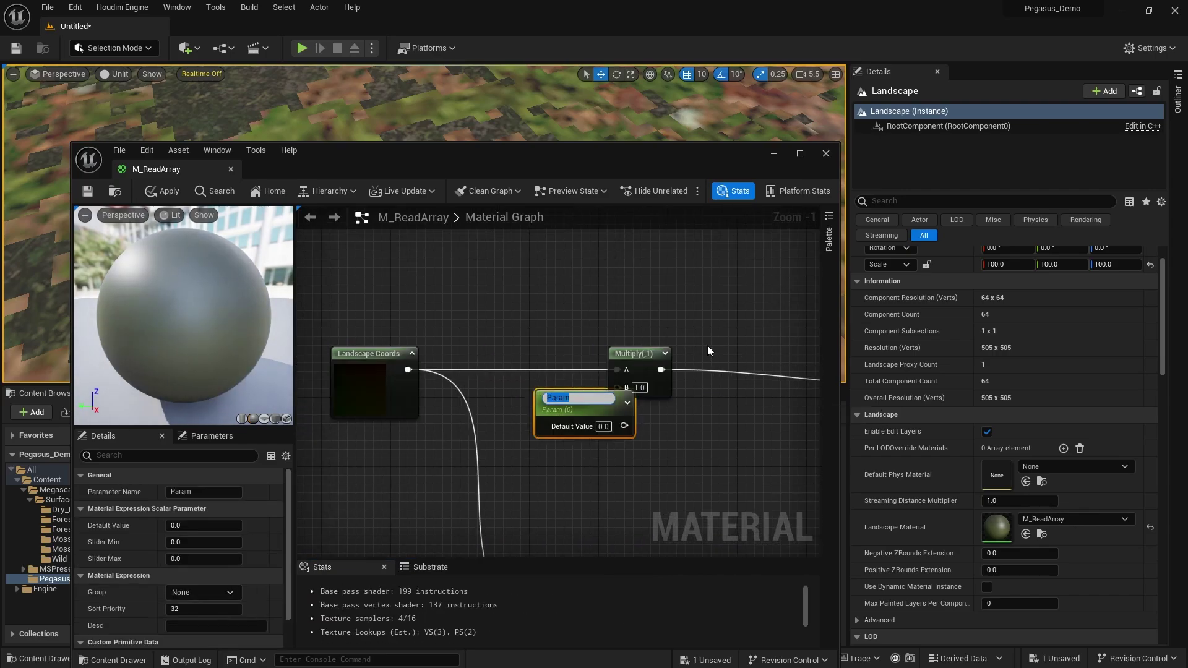
type("Tiling")
key("Return")
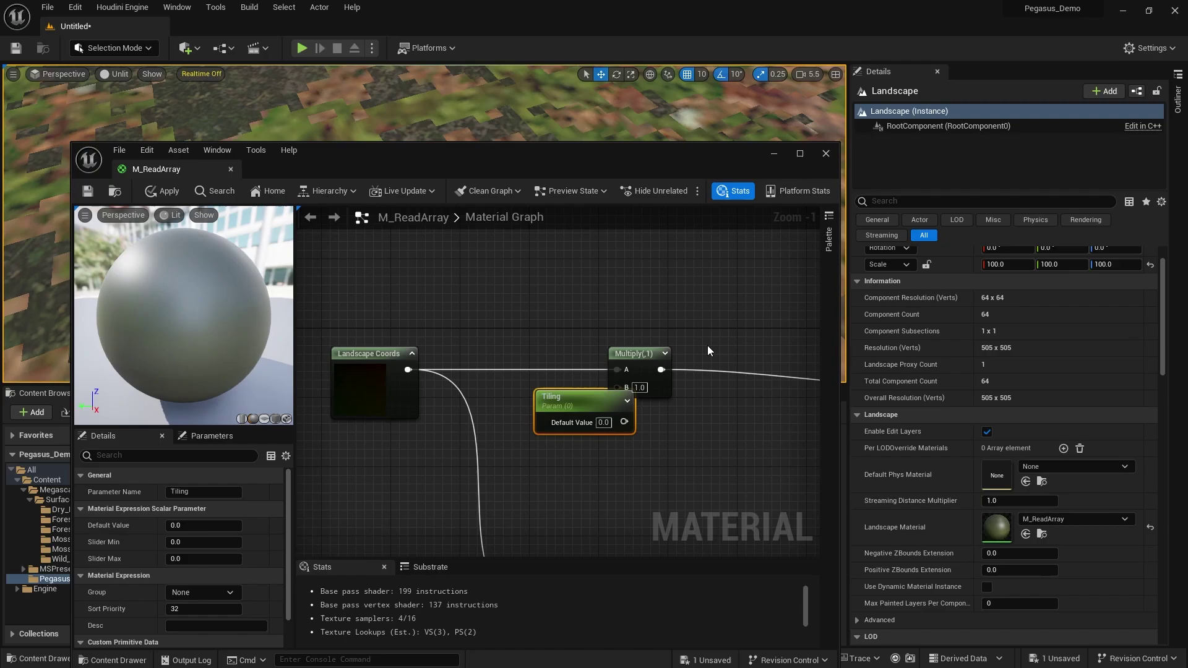
left_click(708, 346)
Connect the Tiling parameter to Multiply input B and set its default value to 100
right_click_drag(708, 346, 642, 308)
left_click_drag(573, 317, 615, 317)
left_click(585, 391)
left_click_drag(558, 384, 602, 349)
left_click_drag(578, 423, 503, 379)
left_click(217, 526)
type("100")
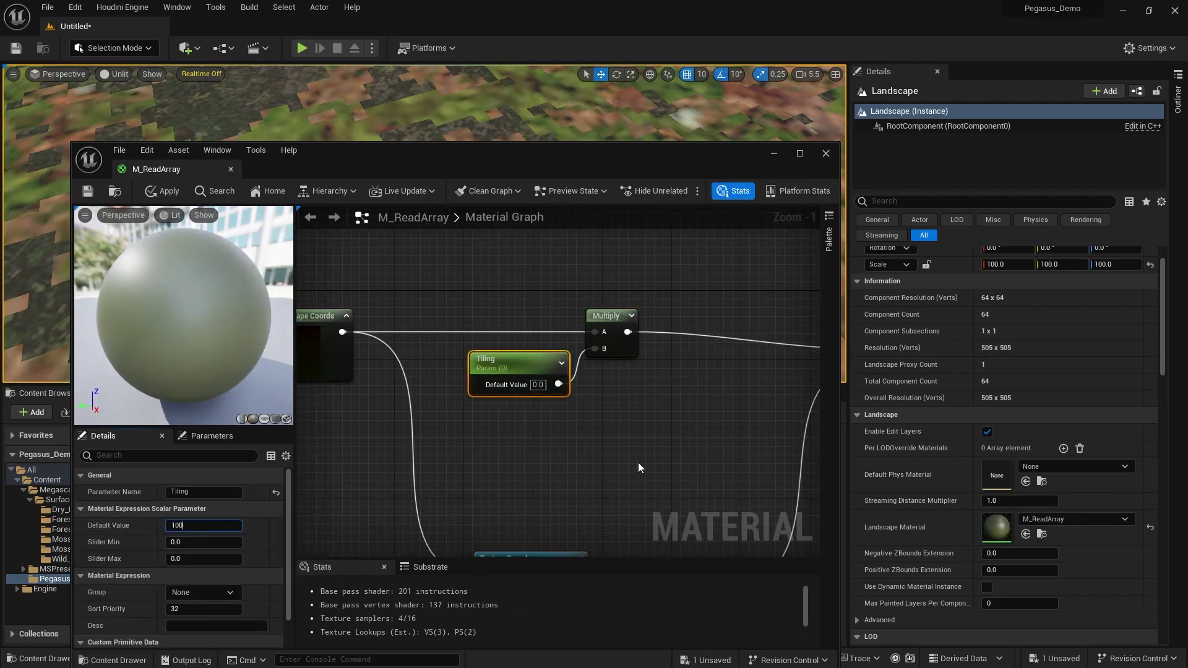
left_click(638, 462)
Adjust the layout of the Tiling and Multiply nodes, apply the M_ReadArray changes and minimize the material editor
scroll(519, 371, "down", 1)
right_click_drag(518, 370, 533, 356)
left_click_drag(533, 356, 522, 356)
scroll(609, 399, "down", 2)
left_click_drag(609, 380, 528, 316)
right_click_drag(631, 307, 574, 337)
left_click(610, 326)
left_click(154, 191)
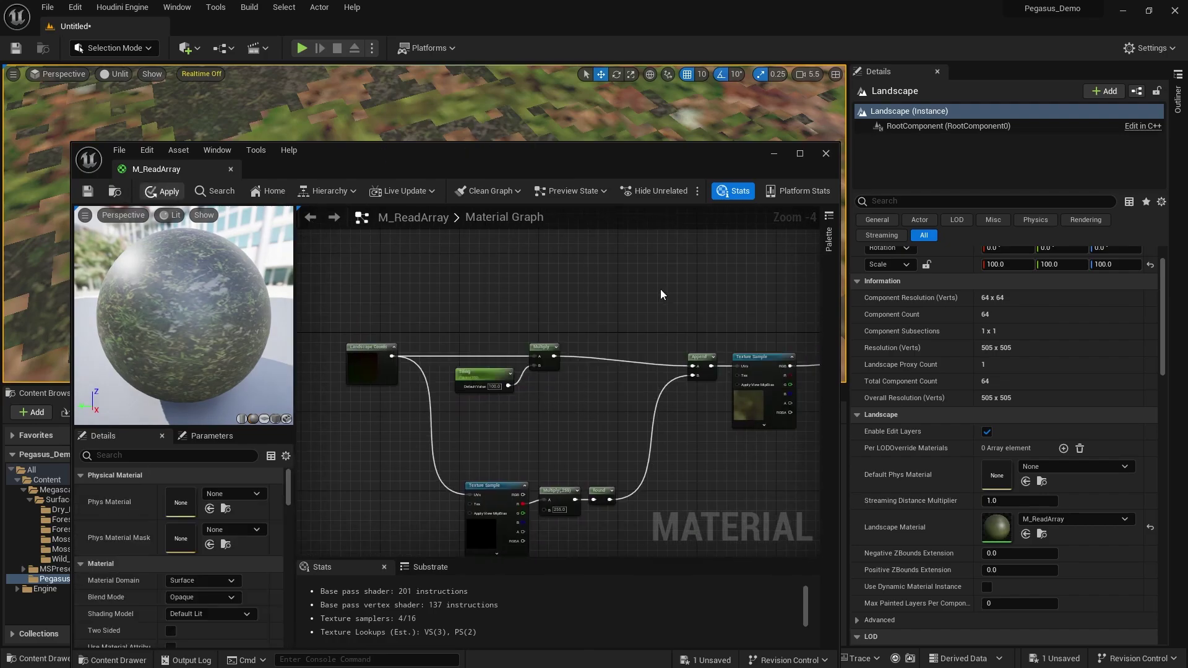
left_click(778, 155)
Move closer to the landscape, switch the viewport to Lit shading and make it full screen
key("w")
scroll(619, 217, "down", 5)
right_click_drag(619, 204, 677, 207)
key("alt+4")
right_click_drag(545, 254, 591, 297)
key("F11")
Examine the tiled textures and the edges between ID regions across the landscape surface
key("w")
scroll(526, 315, "down", 4)
scroll(566, 265, "up", 4)
scroll(591, 297, "down", 1)
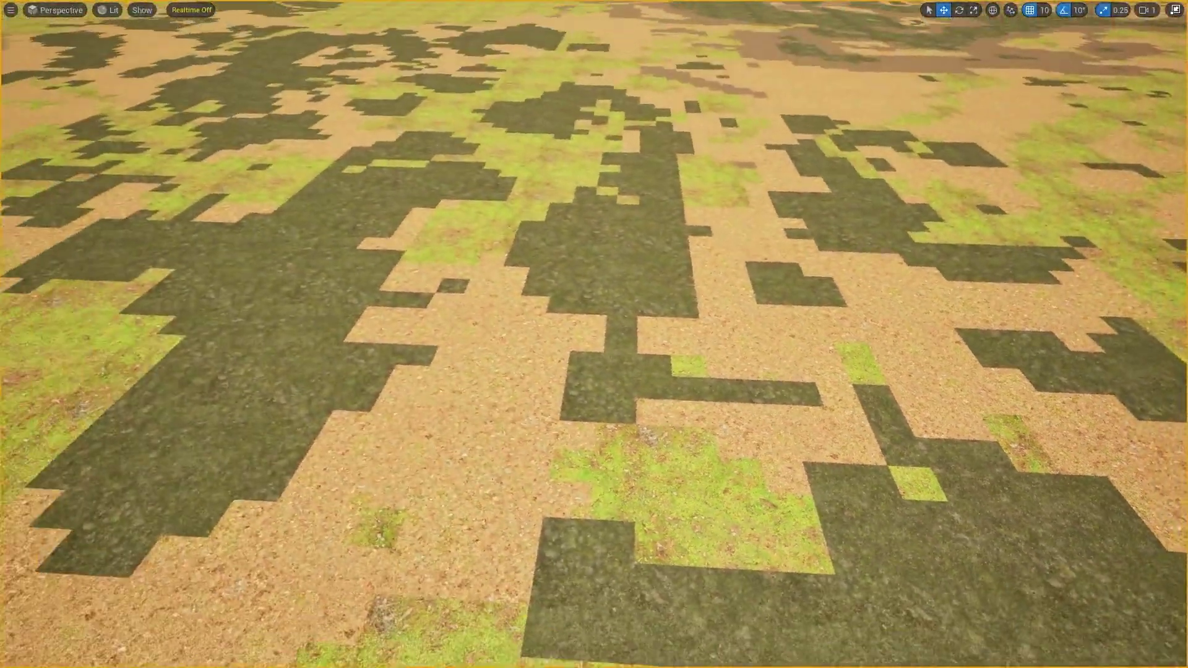